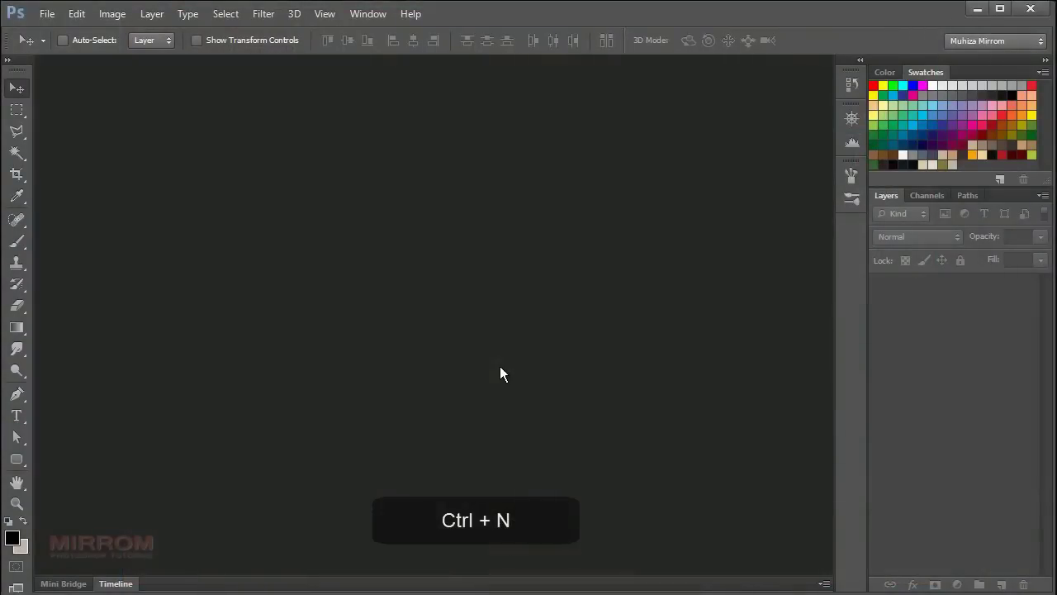
Create a new International Paper A4 document in CMYK colour mode
key(ctrl+n)
click(487, 207)
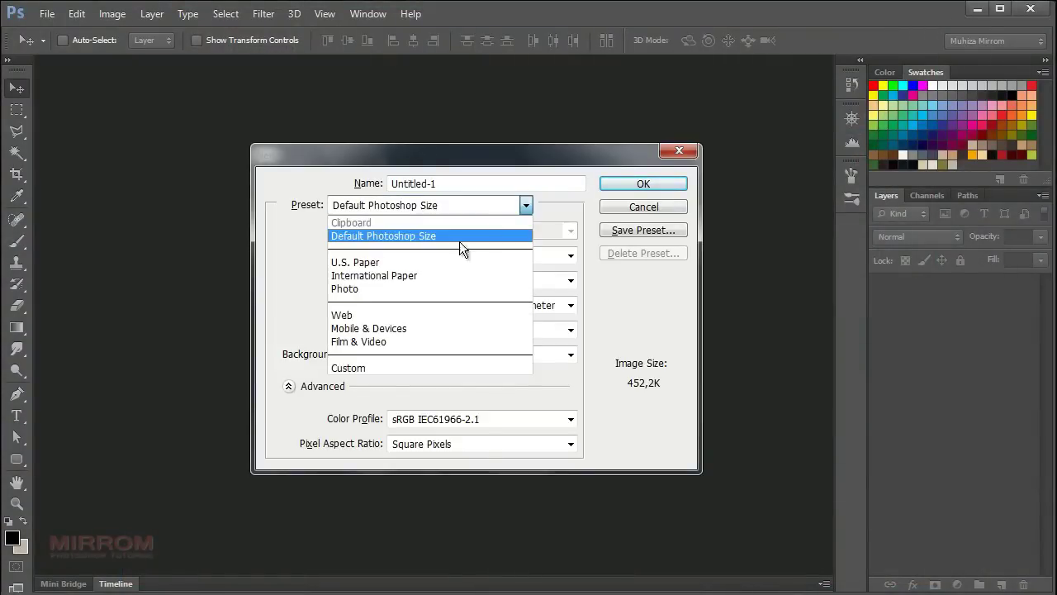
click(435, 275)
click(412, 279)
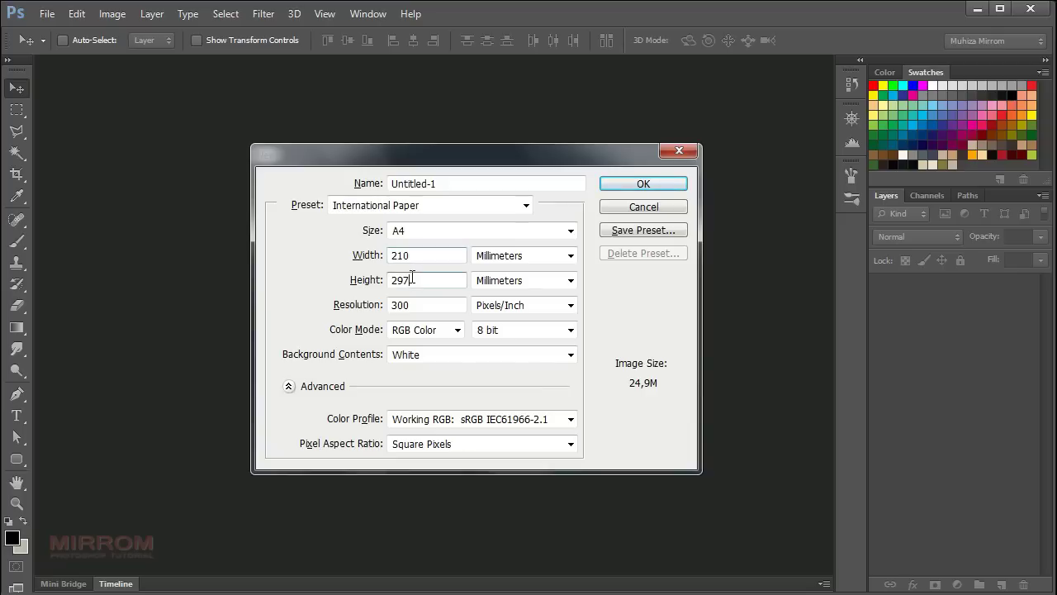
click(427, 306)
click(418, 331)
click(423, 381)
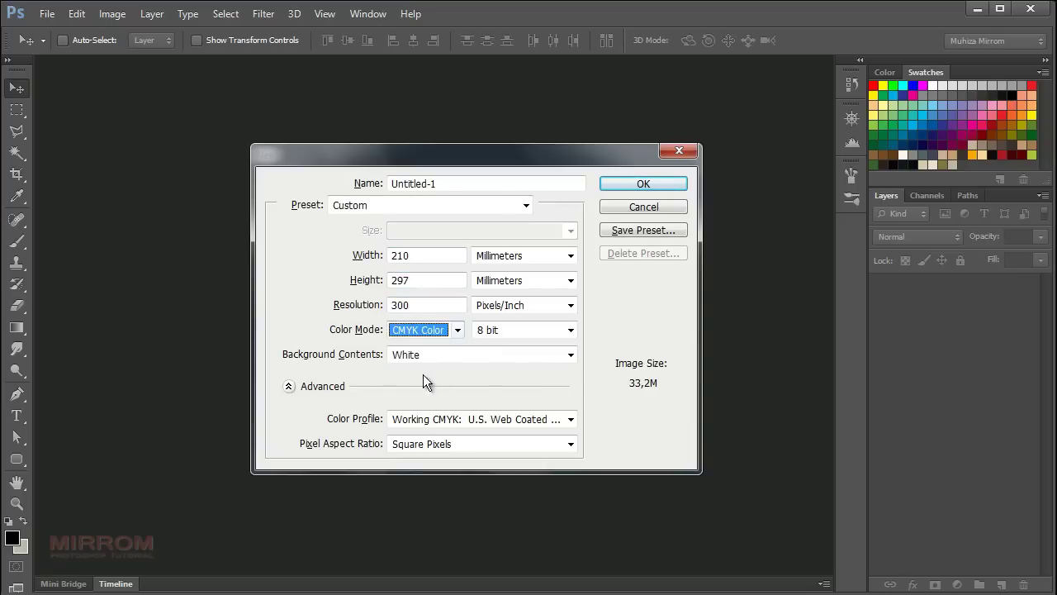
click(627, 185)
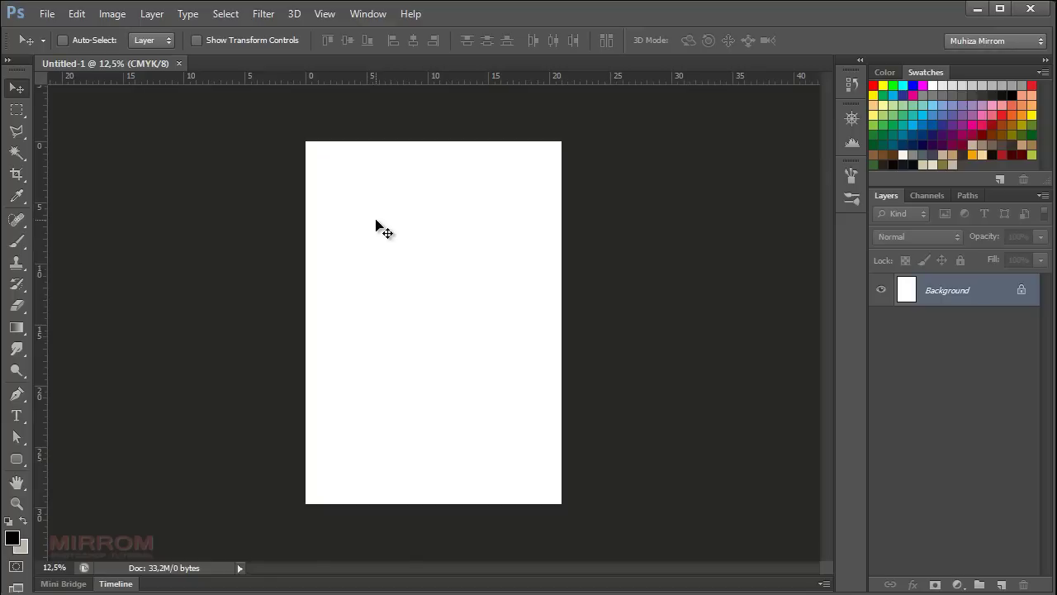
Rotate the canvas 90° clockwise to landscape and fit the page in the window
click(111, 13)
mouse_move(142, 171)
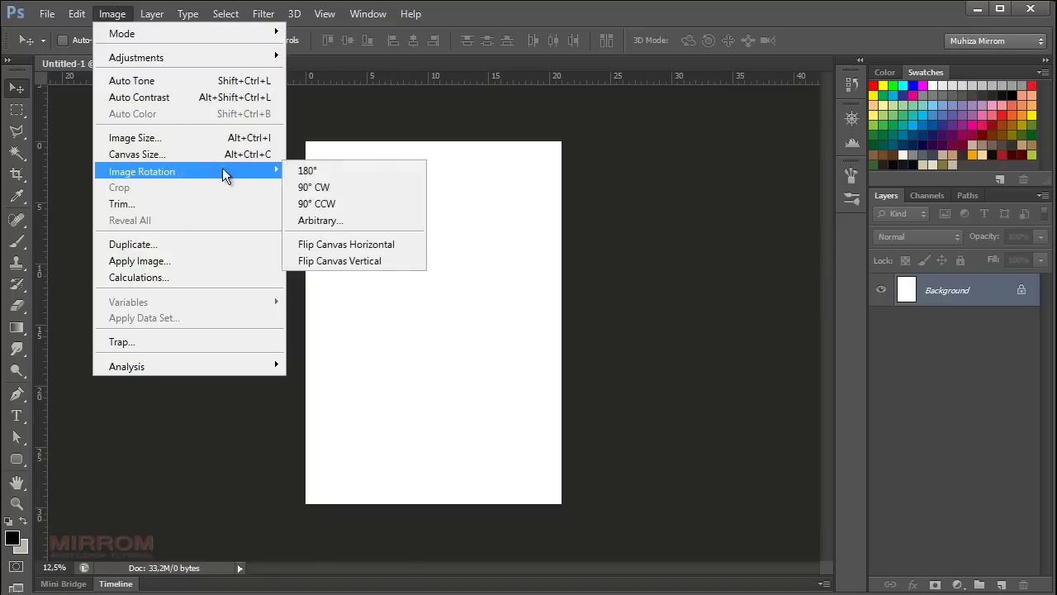
click(324, 188)
key(ctrl+0)
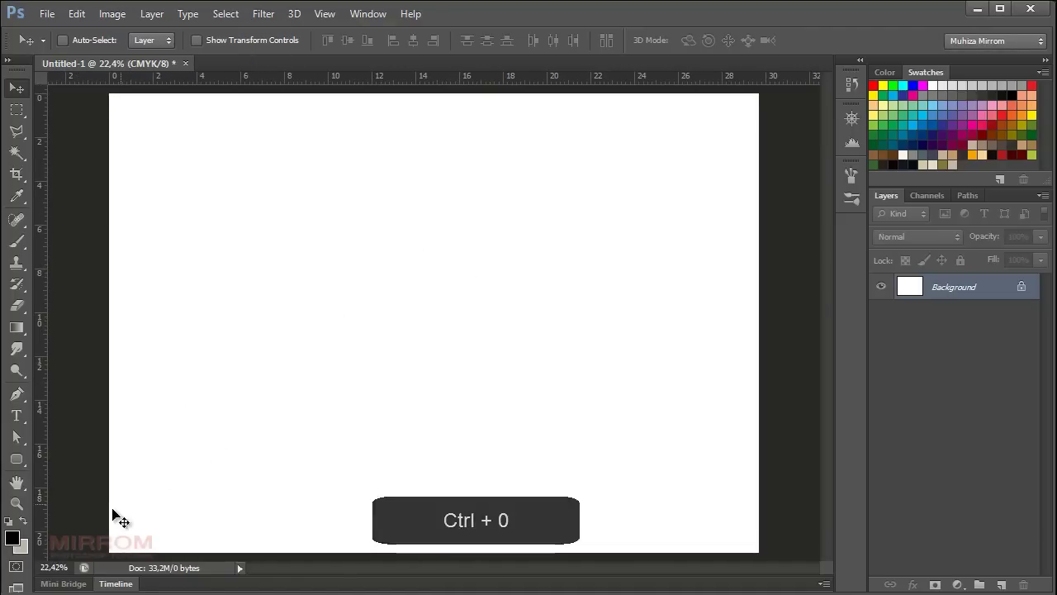
click(12, 538)
Sample pale beige #e7e0d0 from Swatches as foreground and fill the background with it
drag(228, 438, 314, 146)
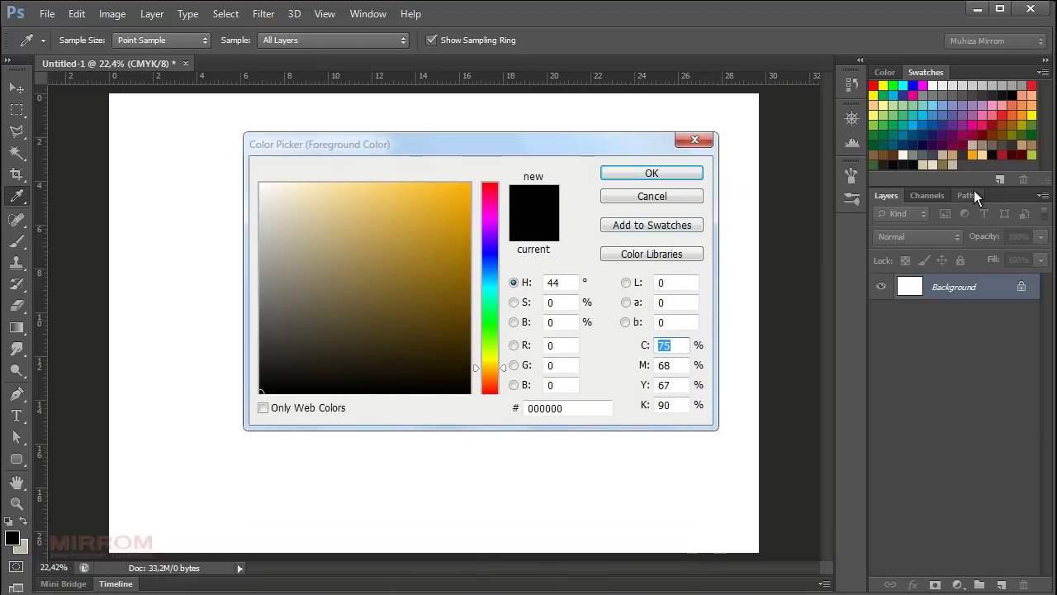
click(958, 163)
click(931, 166)
click(936, 161)
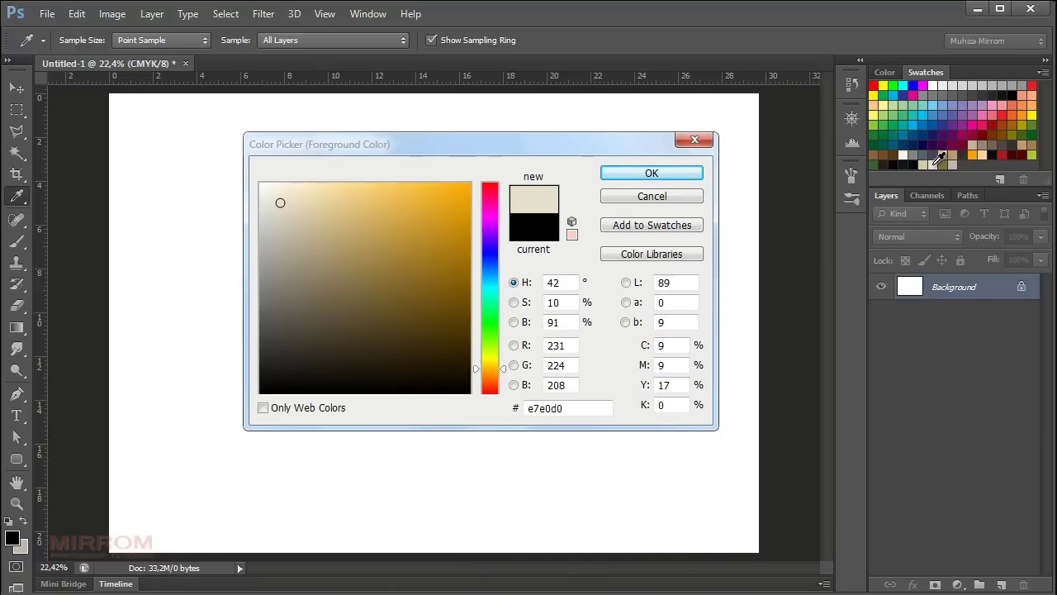
click(567, 408)
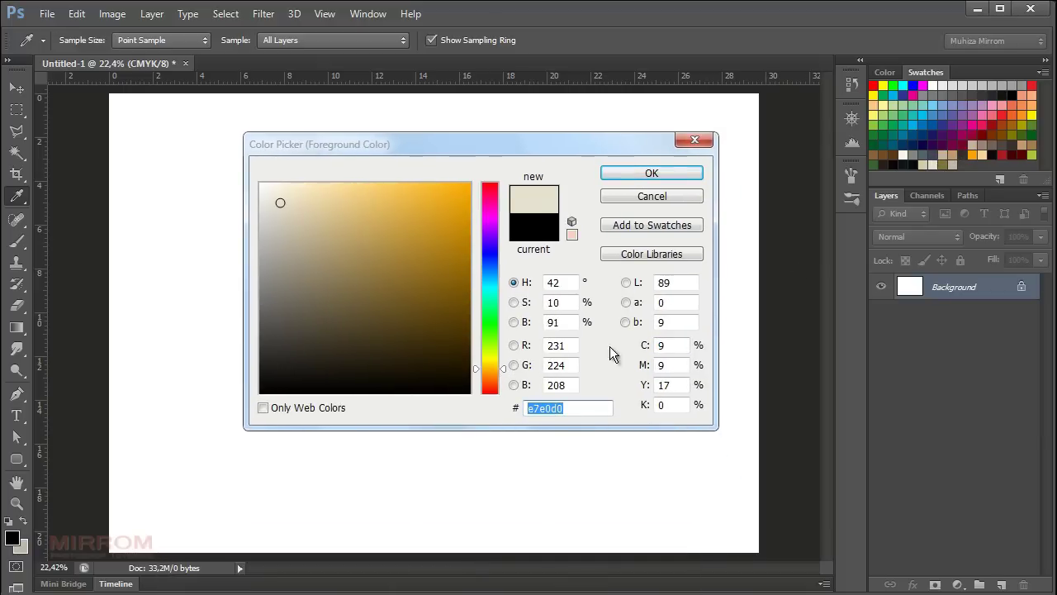
click(651, 173)
key(v)
key(alt+BackSpace)
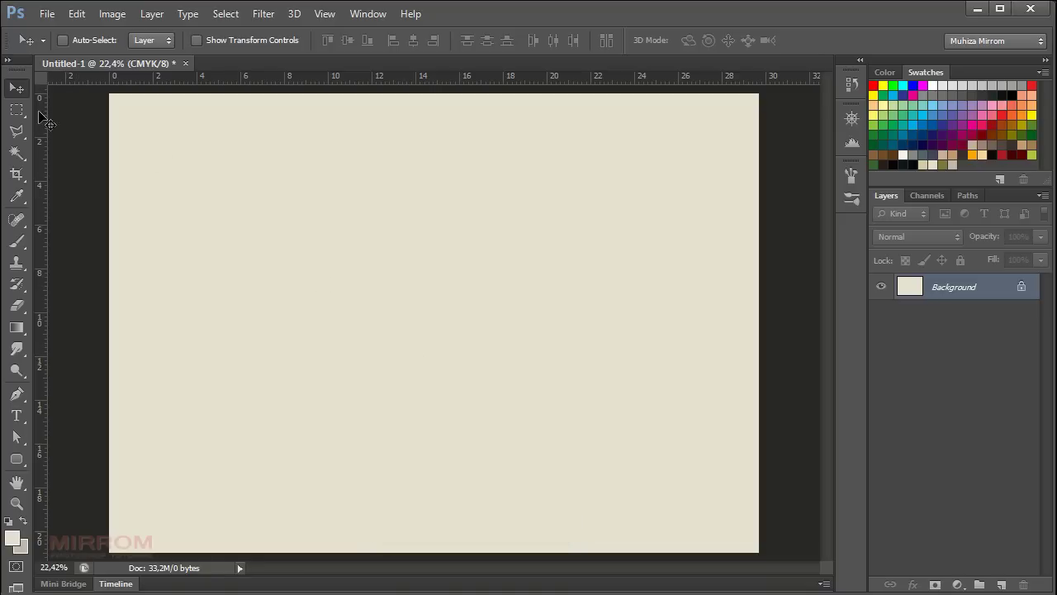
Add vertical guides at about 10, 19.85 and 24.64 cm, then toggle guide visibility
drag(40, 124, 323, 163)
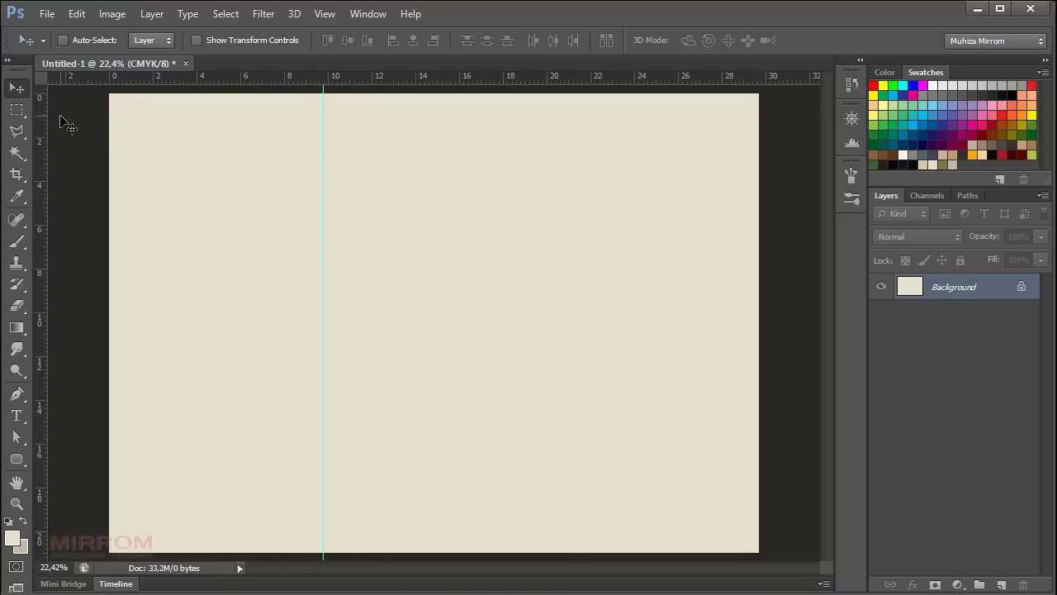
drag(40, 111, 543, 93)
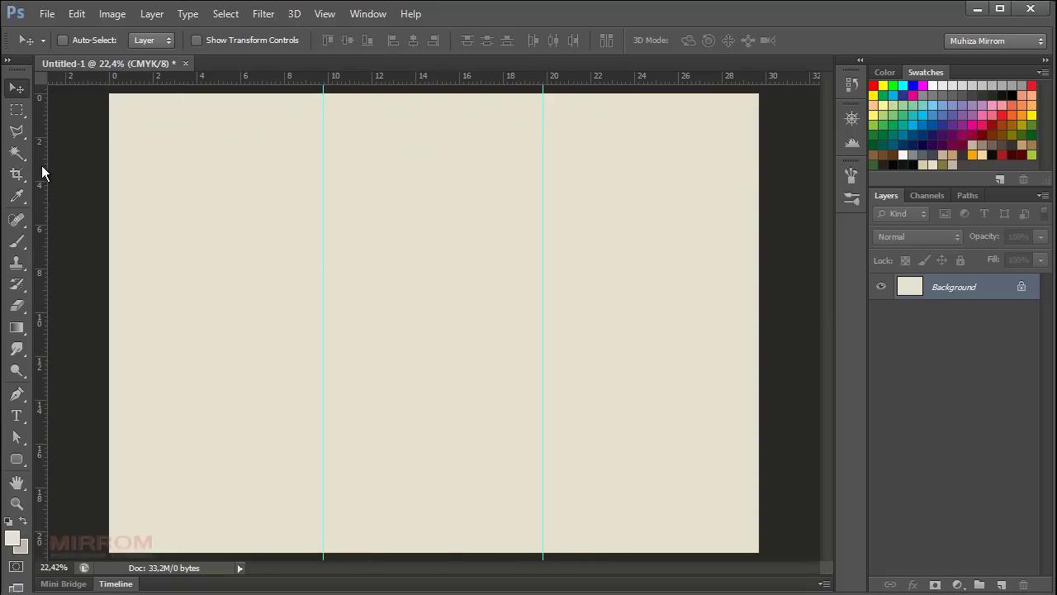
drag(43, 167, 653, 177)
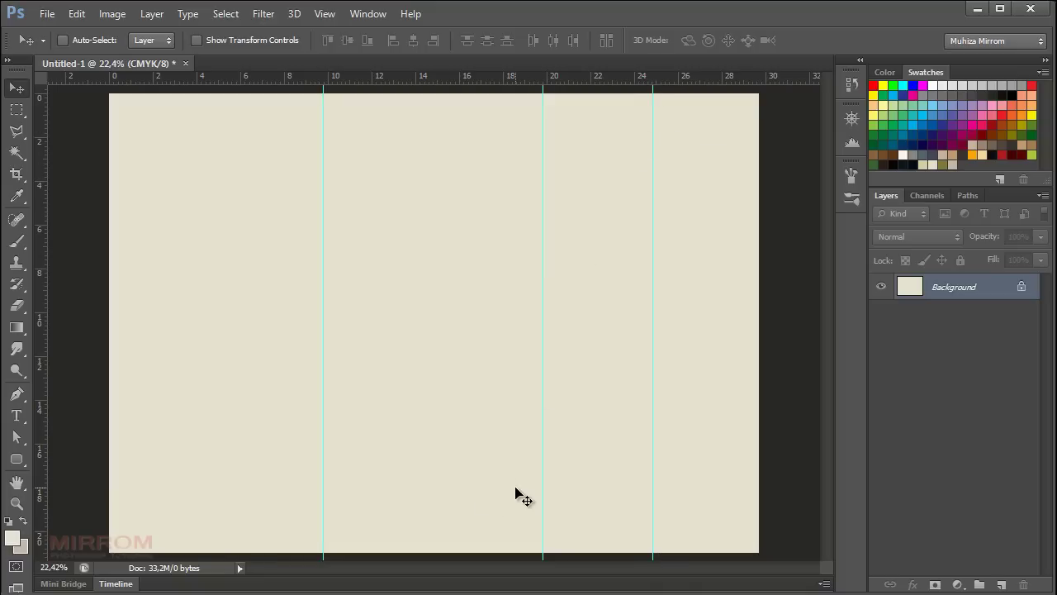
key(ctrl+h)
Draw a rectangle over the right-hand panel and reduce its fill to 0%
click(17, 458)
right_click(19, 459)
click(75, 456)
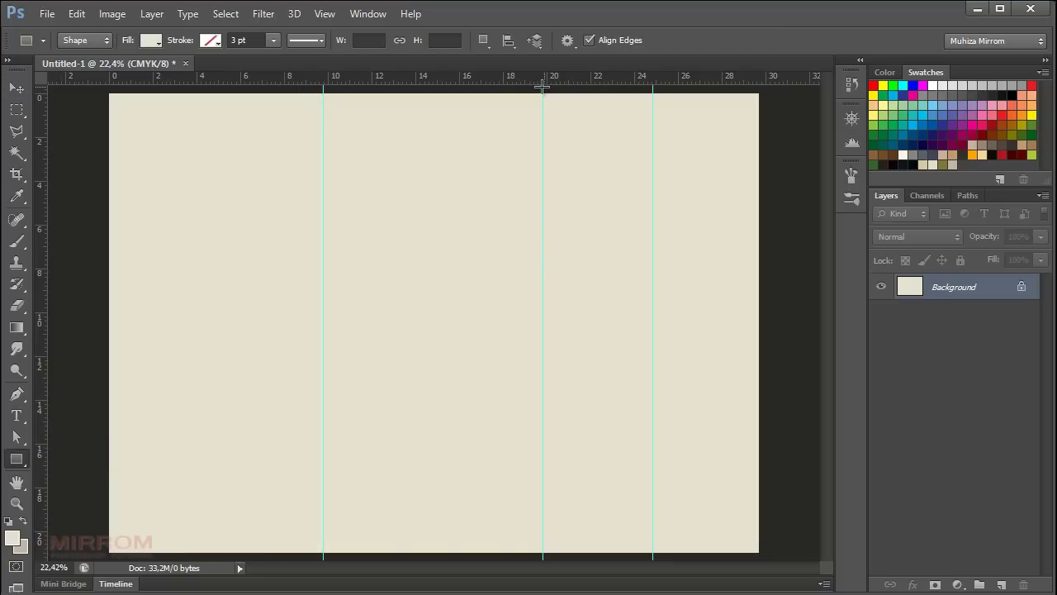
drag(541, 85, 757, 552)
key(v)
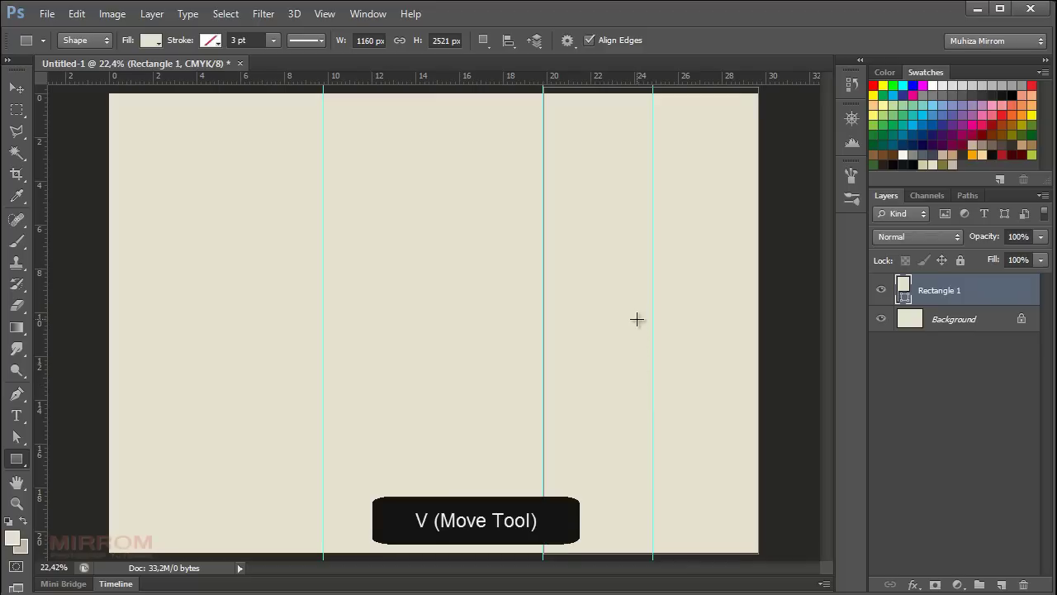
drag(991, 267, 883, 282)
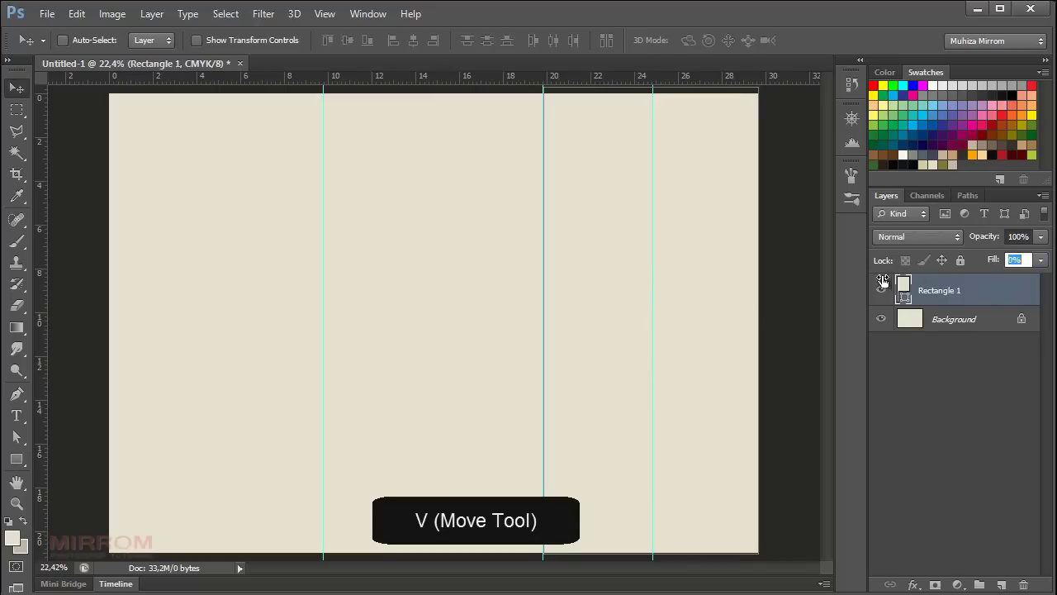
Give Rectangle 1 a 9 px inside stroke in #c2b7a9 and hide the guides
double_click(1024, 301)
mouse_move(675, 163)
mouse_down()
mouse_move(725, 122)
mouse_move(742, 132)
mouse_up()
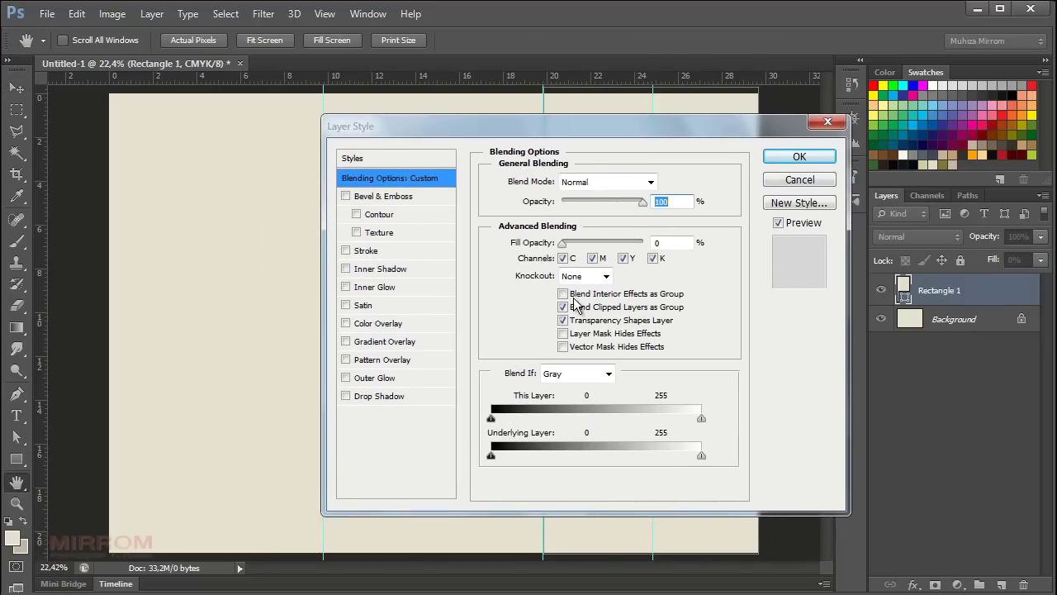
click(364, 250)
click(578, 200)
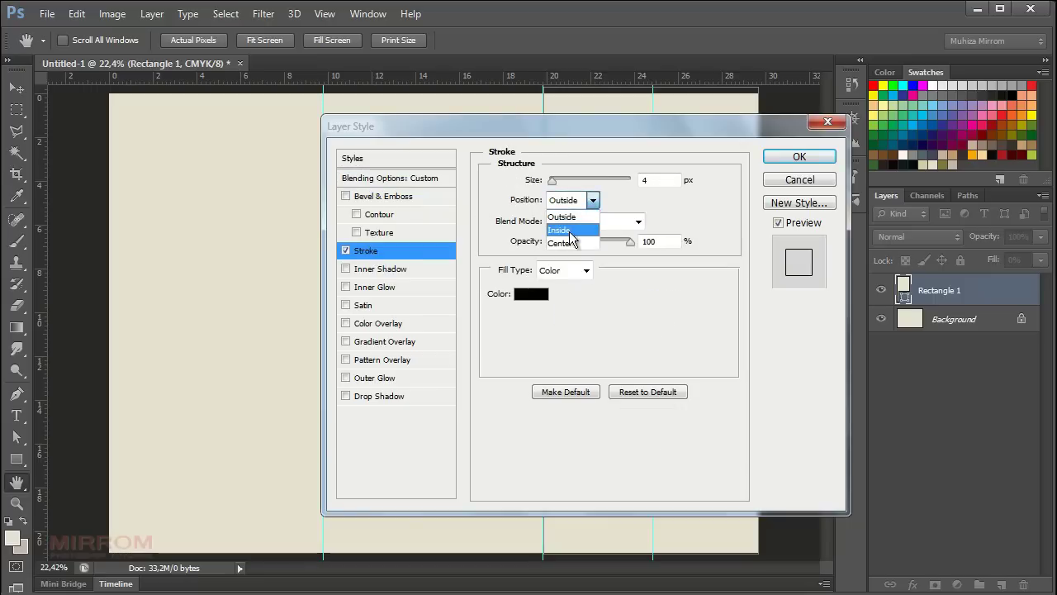
click(568, 223)
double_click(660, 180)
text(8)
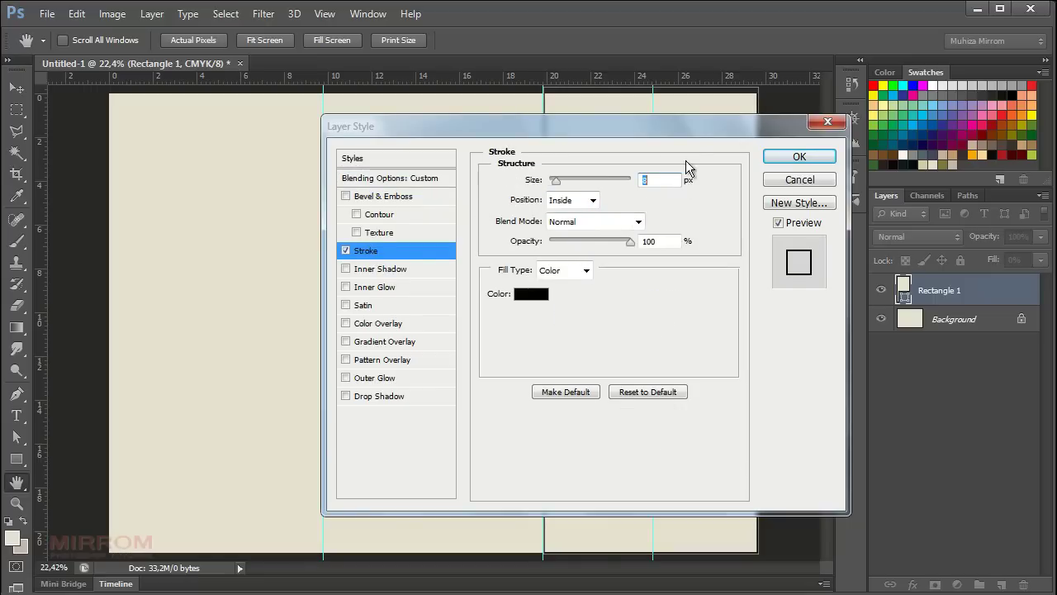
key(Up)
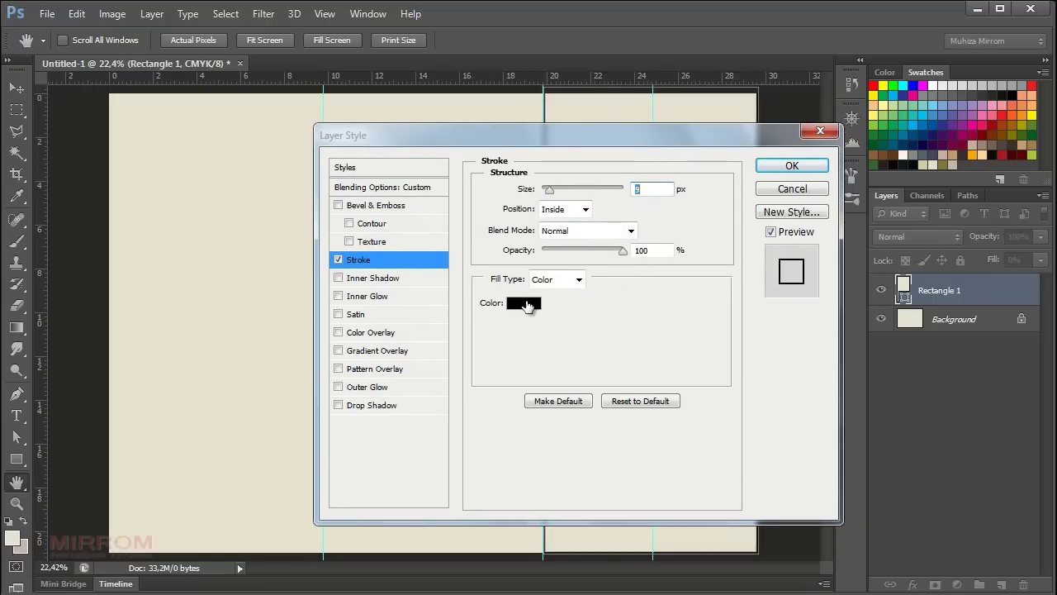
click(523, 303)
text(c2b7a9)
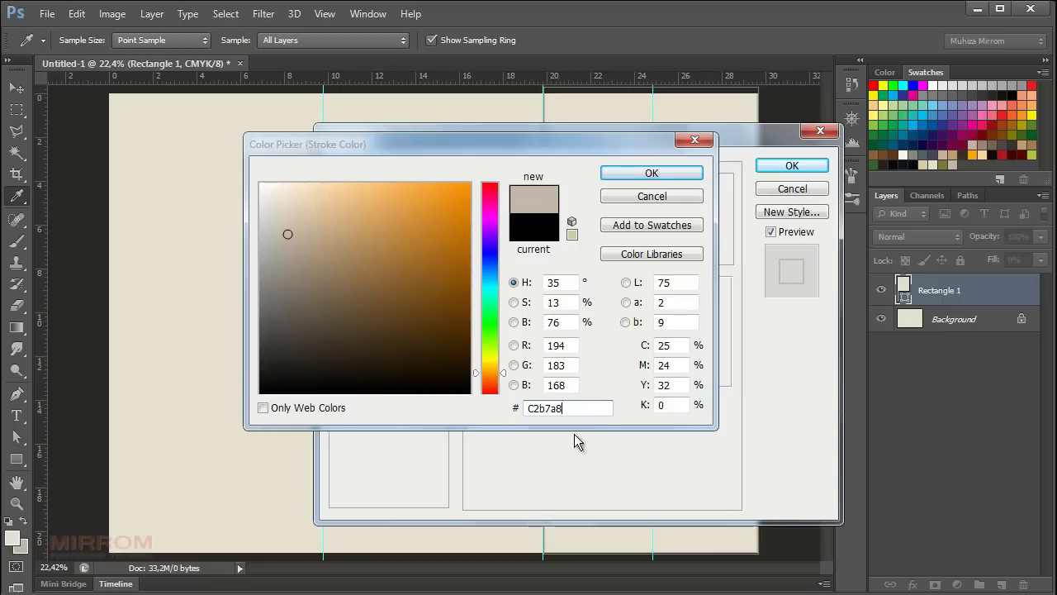
click(651, 173)
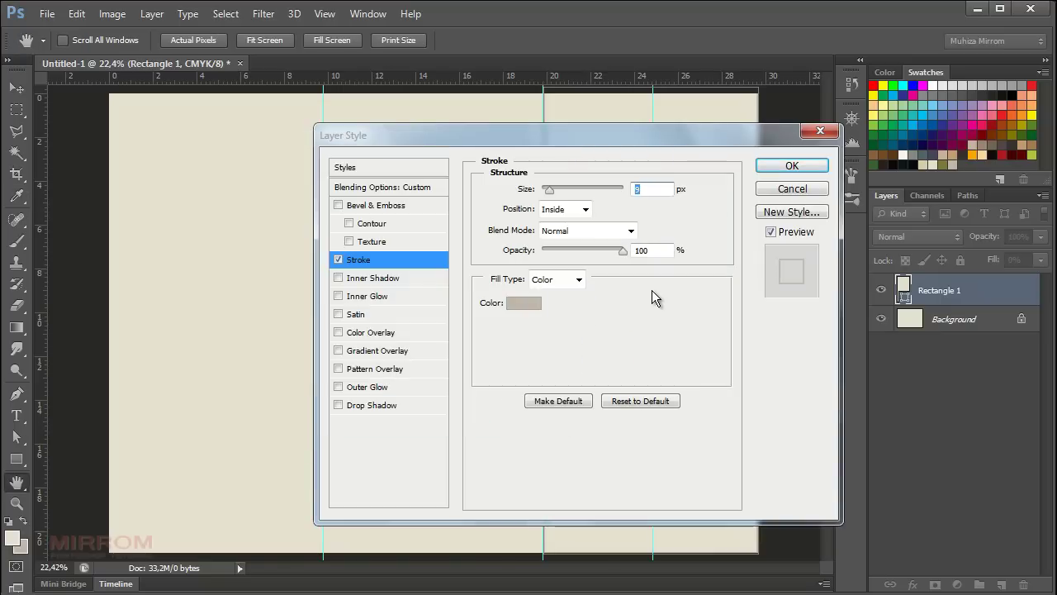
click(792, 166)
key(ctrl+h)
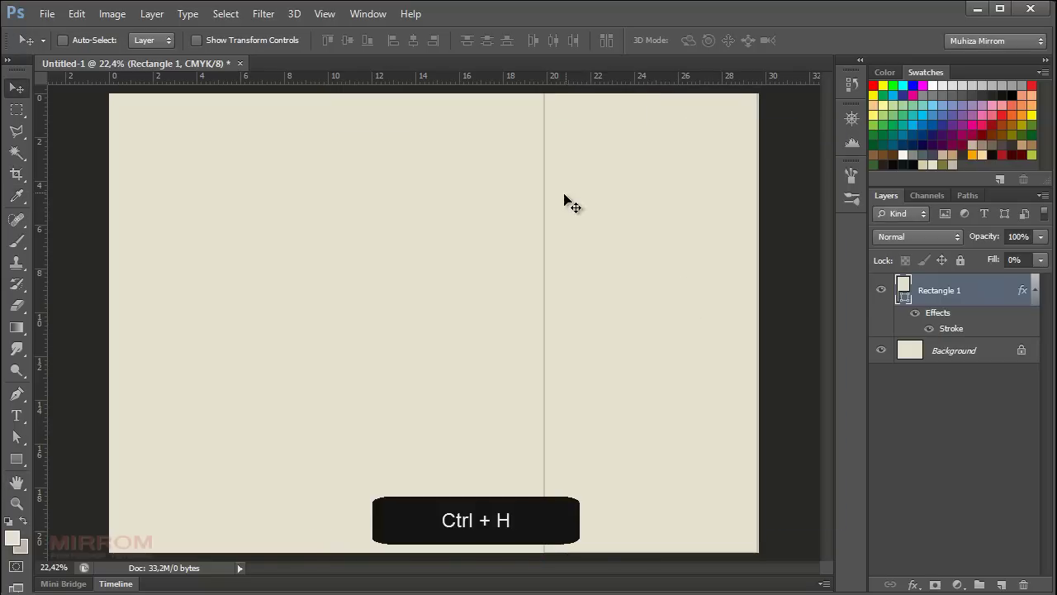
Duplicate Rectangle 1 onto the middle panel and realign the original with the right panel
click(1035, 290)
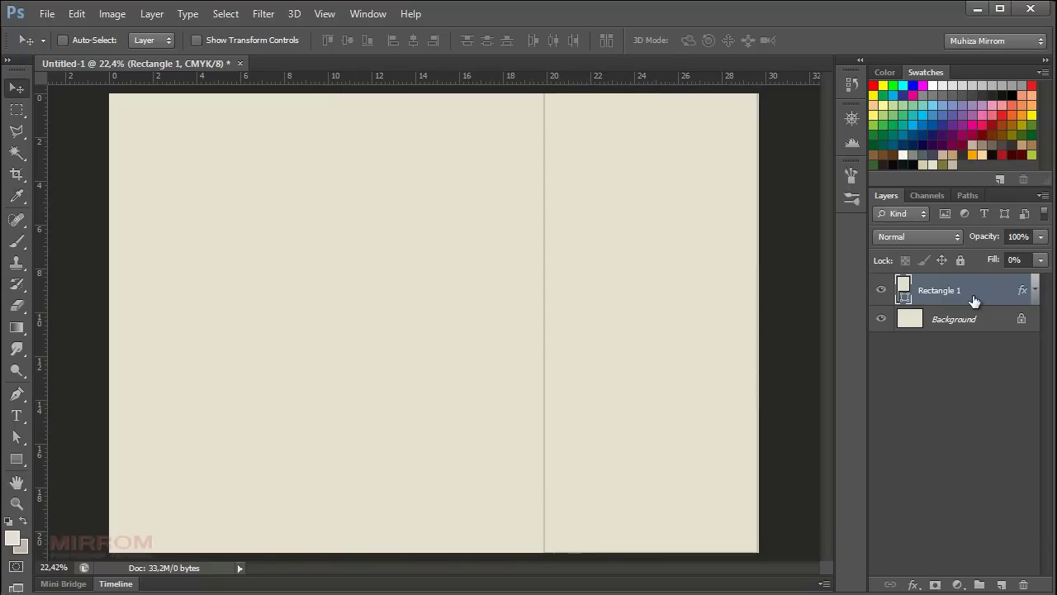
key(ctrl+j)
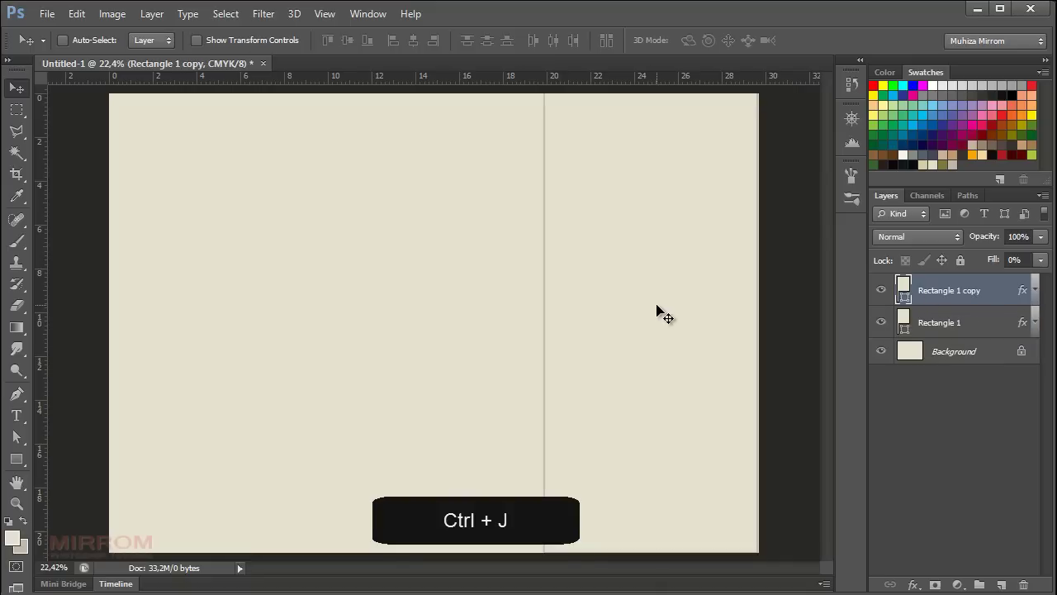
drag(659, 312, 224, 293)
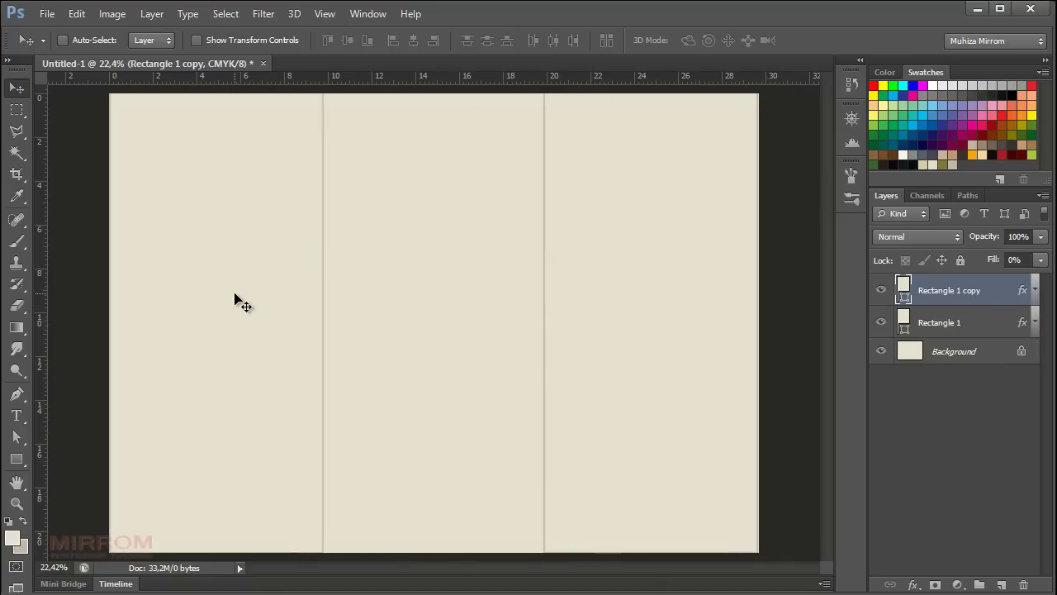
click(935, 329)
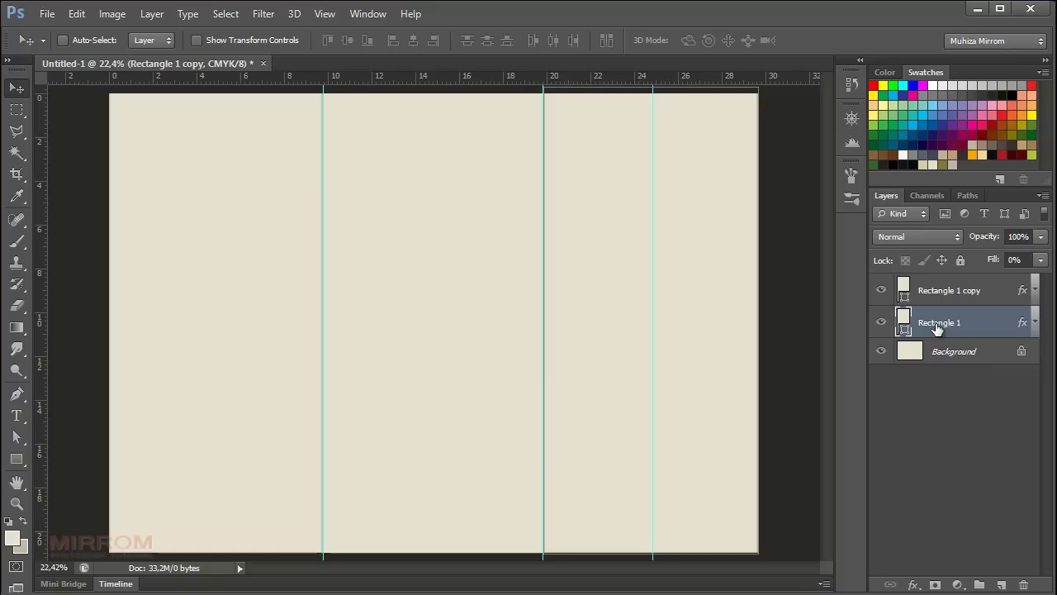
drag(587, 341, 586, 341)
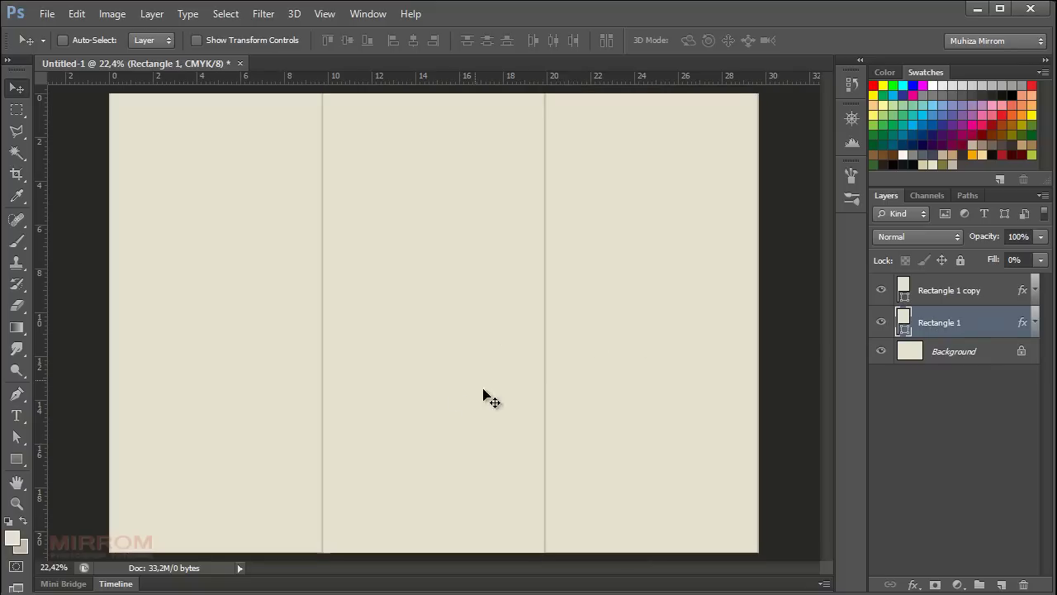
click(955, 304)
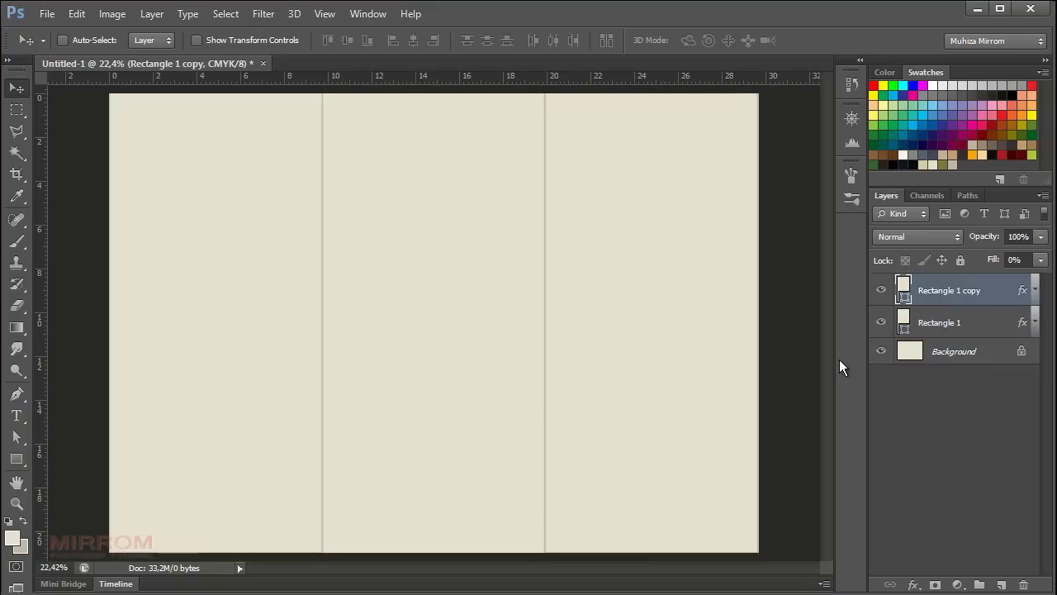
click(46, 14)
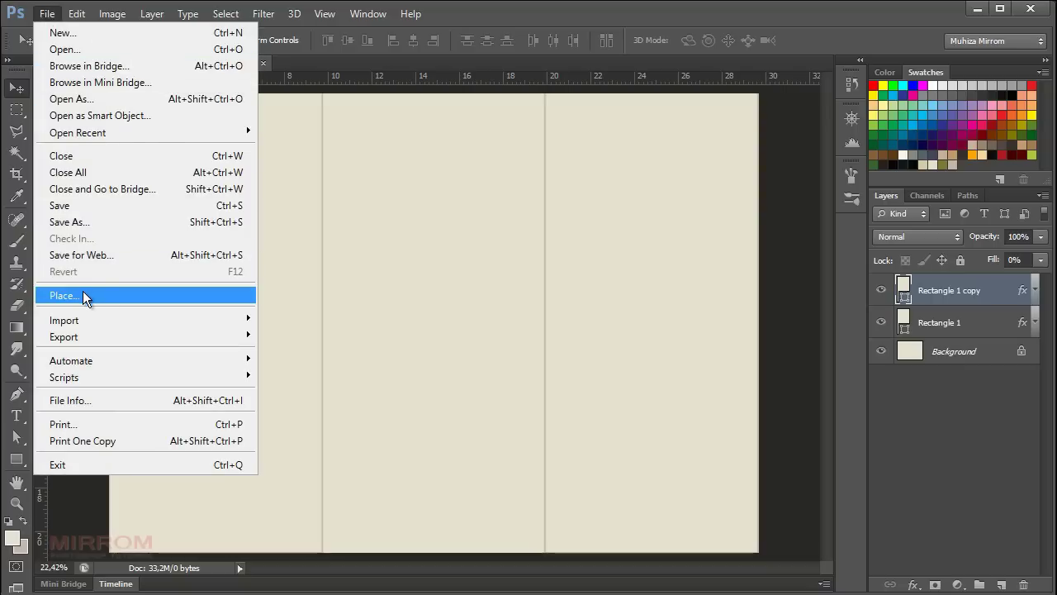
Place the T4 paper, flip it horizontally, scale it over the canvas, and lower its opacity
click(82, 291)
drag(630, 246, 342, 101)
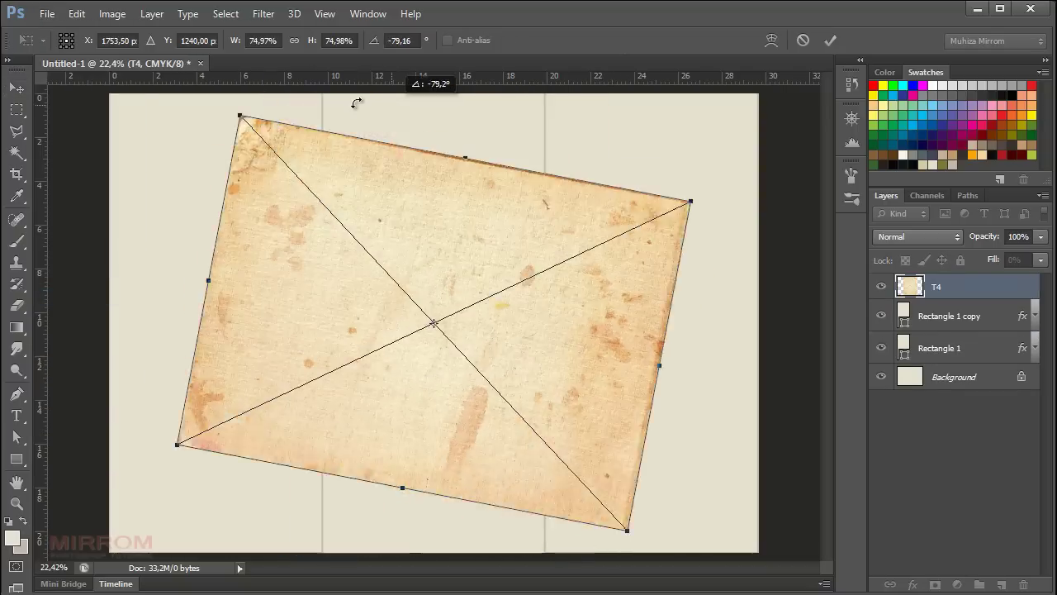
right_click(482, 174)
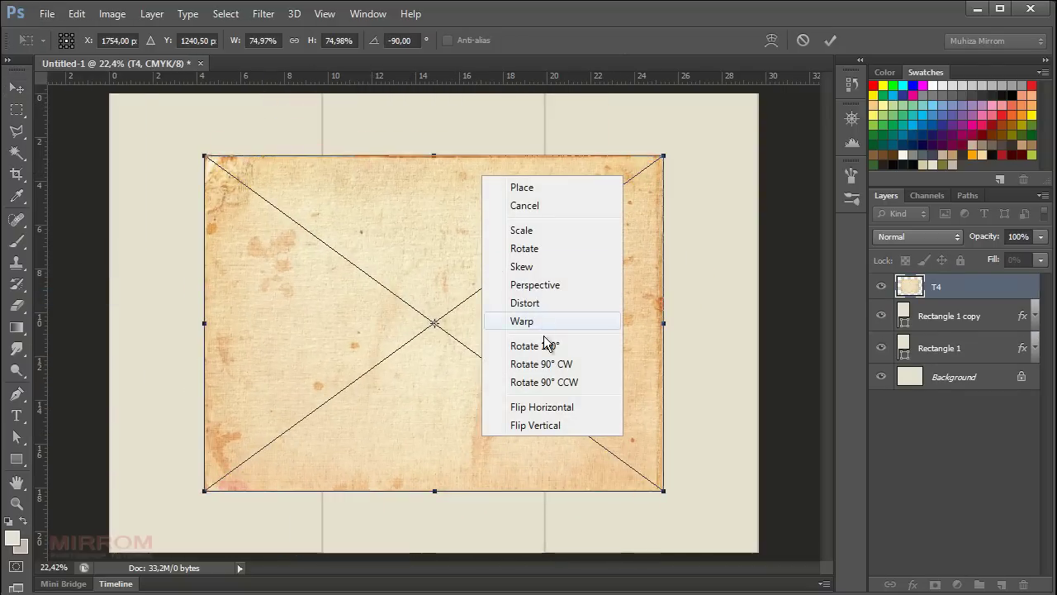
click(568, 402)
drag(567, 350, 472, 289)
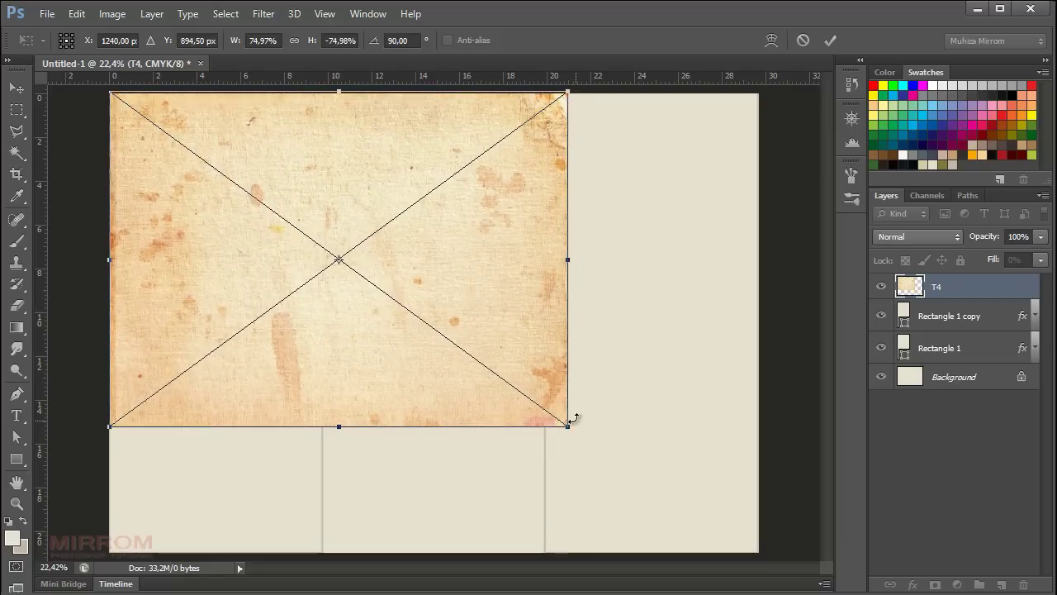
mouse_move(567, 428)
mouse_down()
mouse_move(668, 503)
mouse_move(780, 547)
mouse_up()
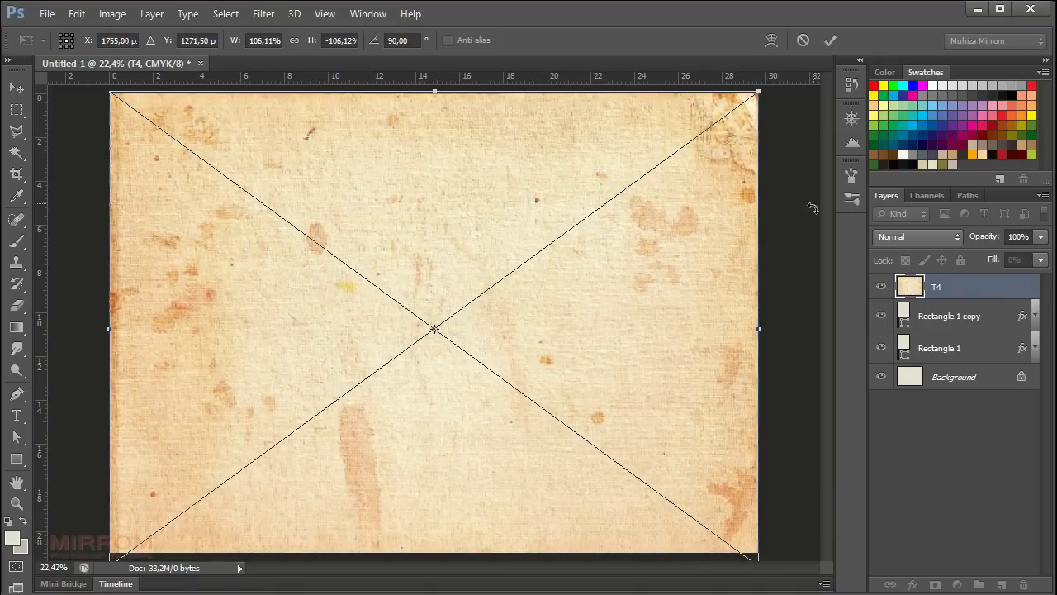
click(830, 40)
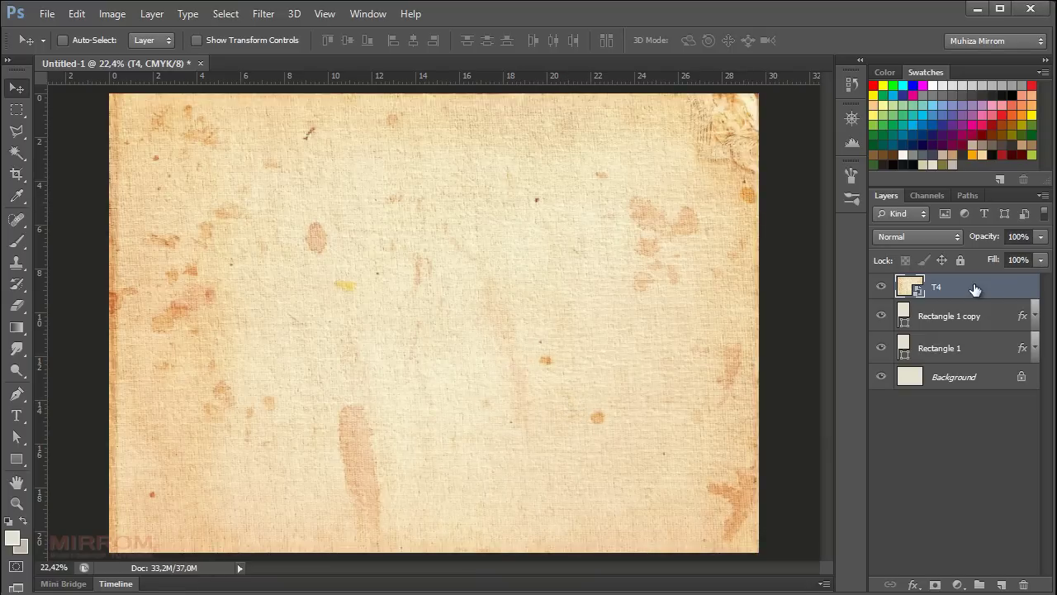
drag(995, 238, 984, 242)
Set T4 to 88% opacity and fade a middle band with a reflected gradient on its mask
click(1022, 236)
click(934, 585)
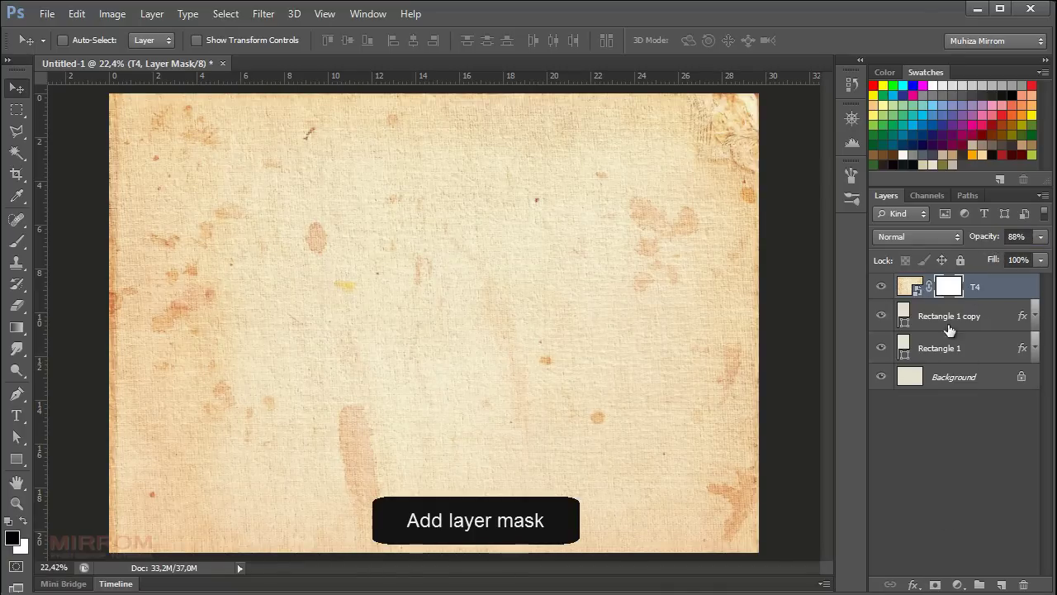
click(16, 327)
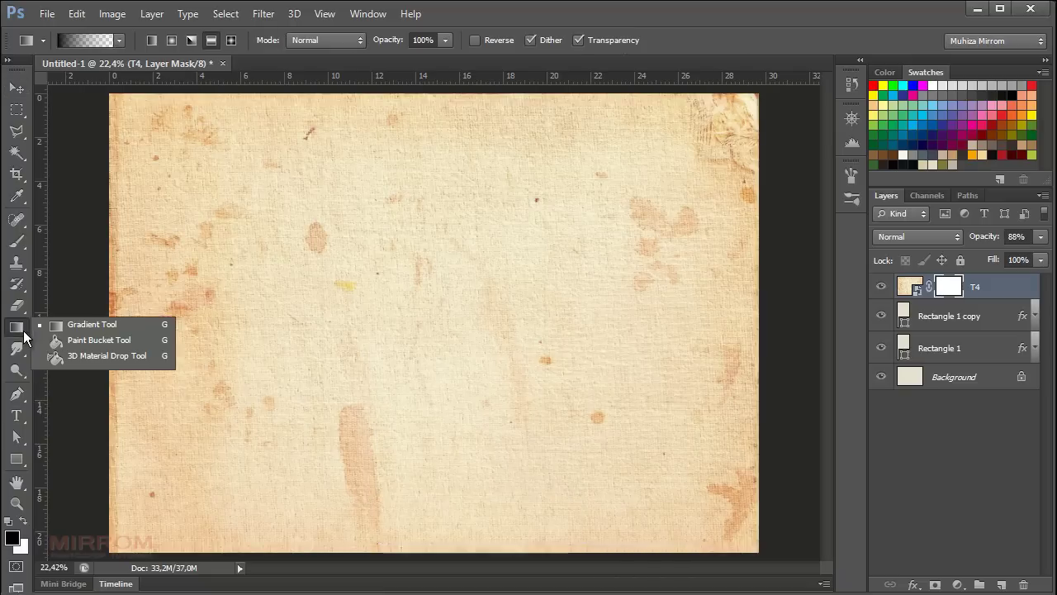
click(52, 325)
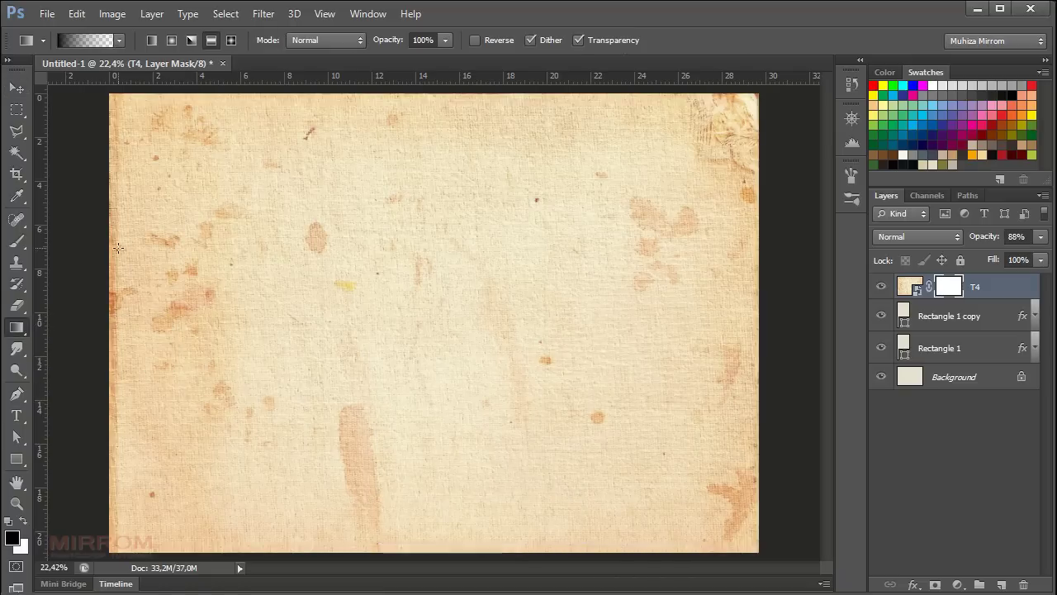
click(211, 41)
key(ctrl+z)
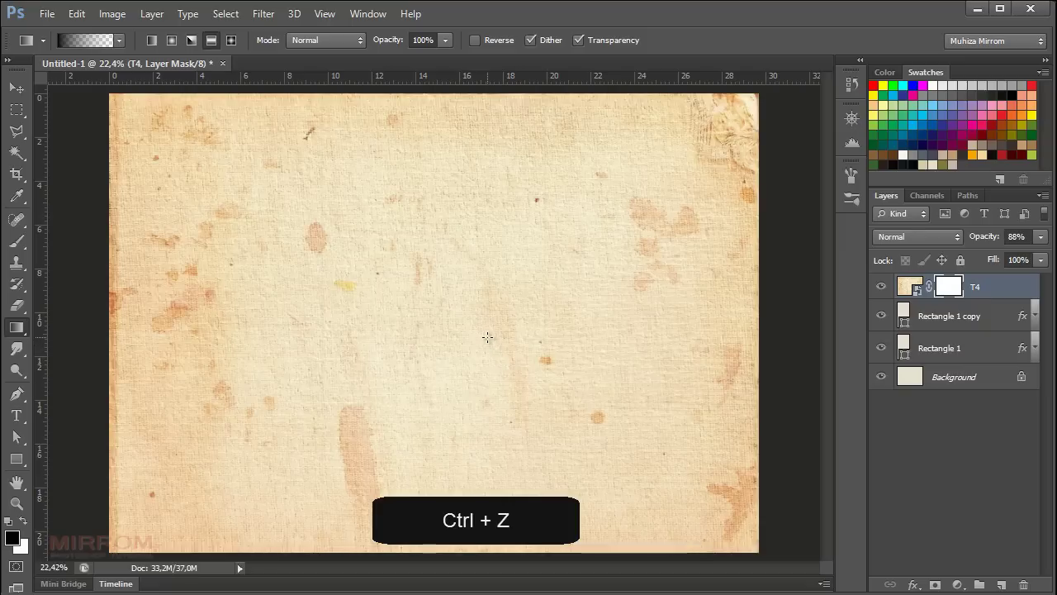
drag(486, 336, 468, 152)
key(ctrl+z)
drag(463, 304, 453, 145)
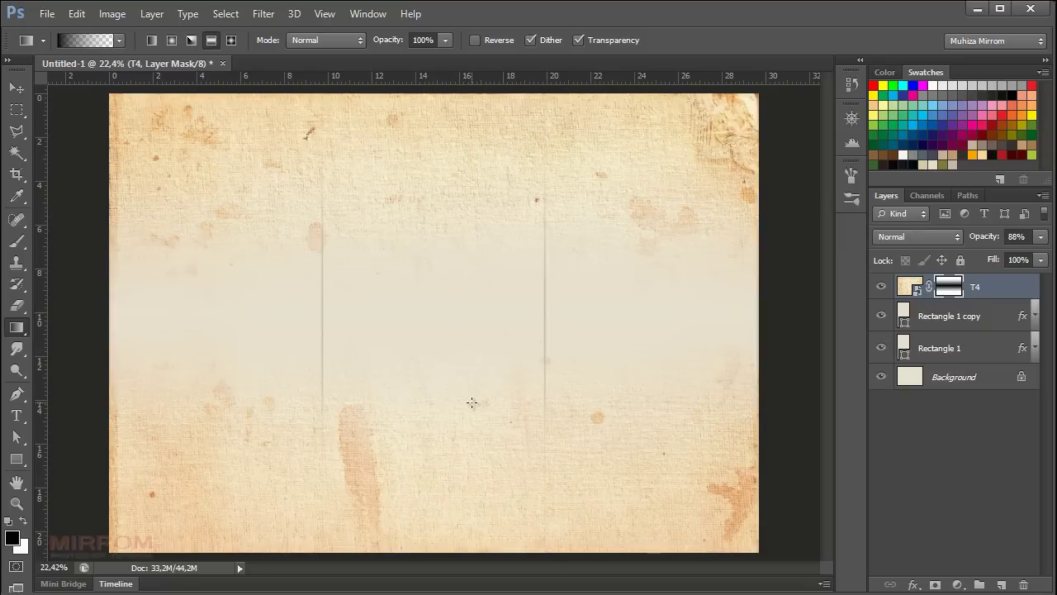
key(v)
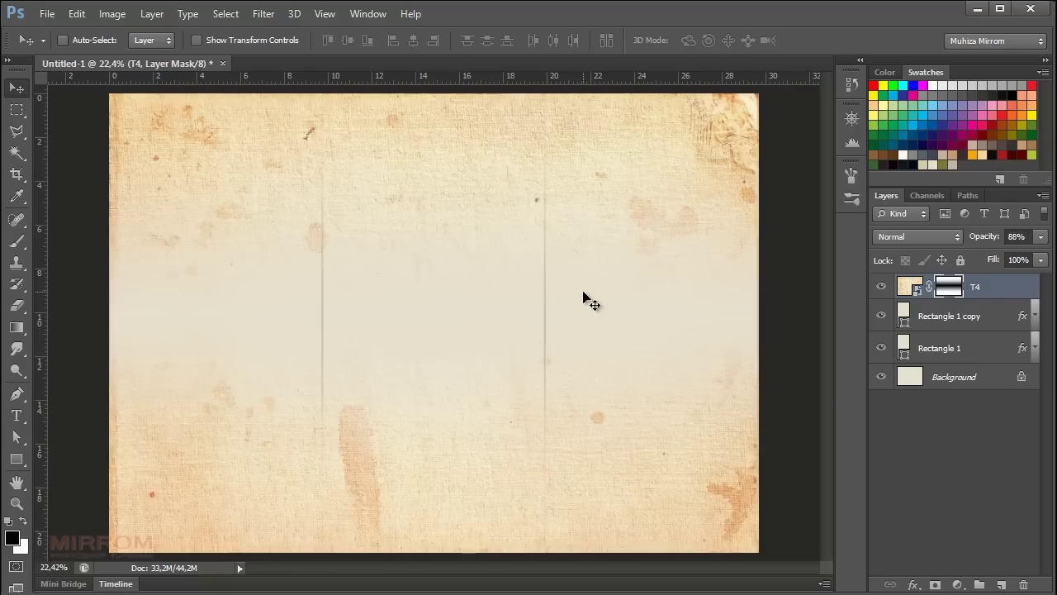
Paint out the mask's centre with a 900 px soft round brush at 57% opacity
click(17, 241)
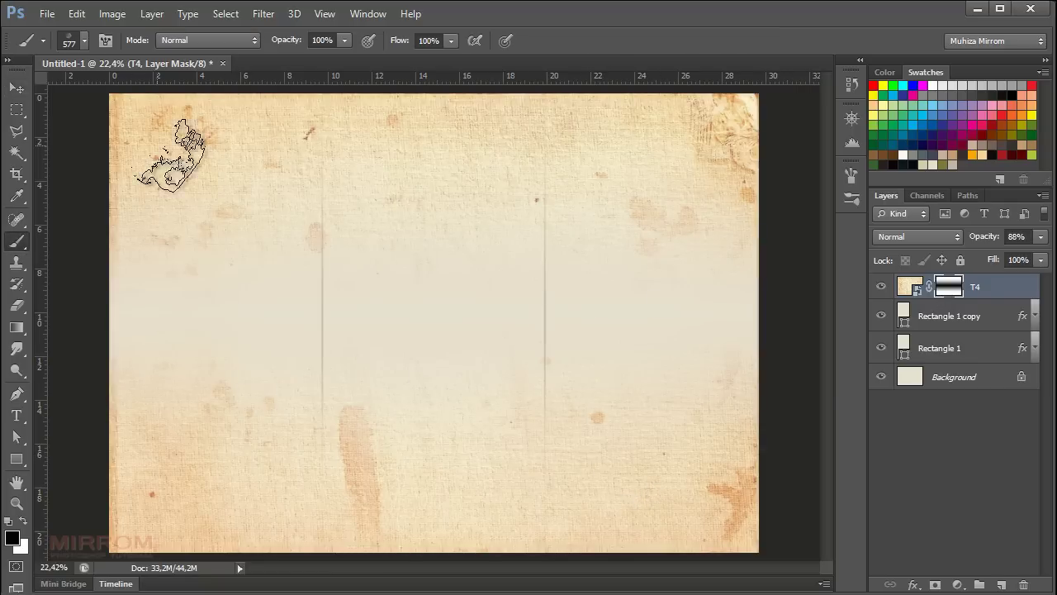
click(70, 40)
click(231, 68)
click(285, 389)
key(Return)
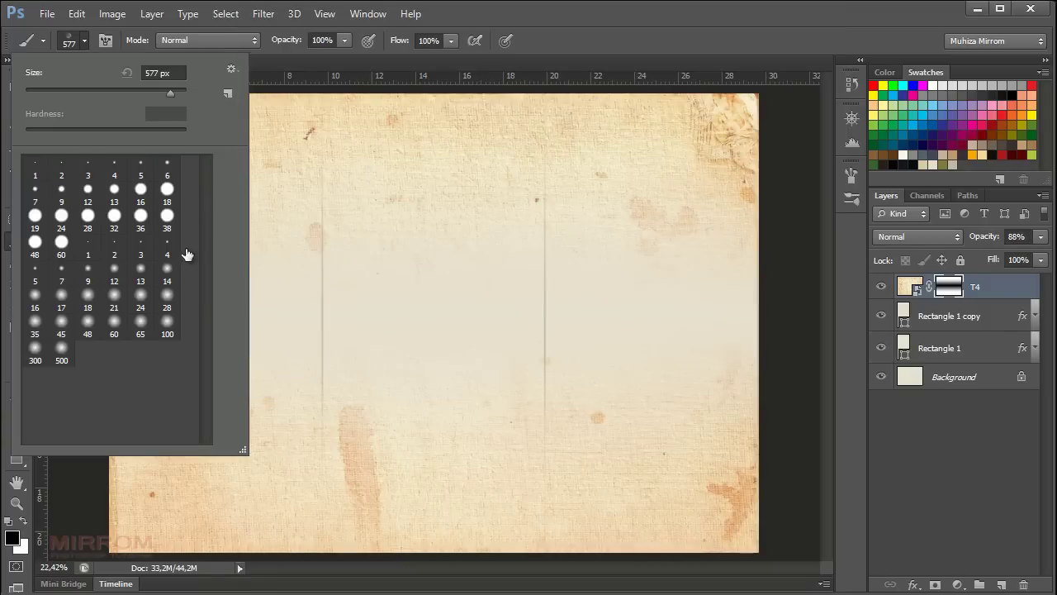
click(61, 351)
click(554, 40)
drag(299, 41, 285, 43)
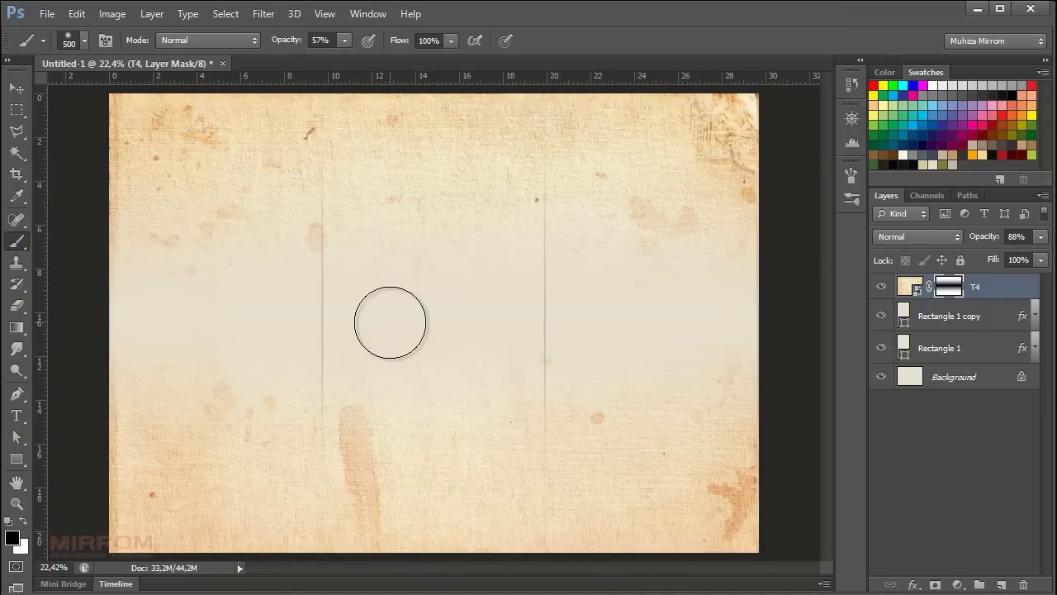
key(bracketright)
key(bracketright)
key(bracketright)
key(bracketright)
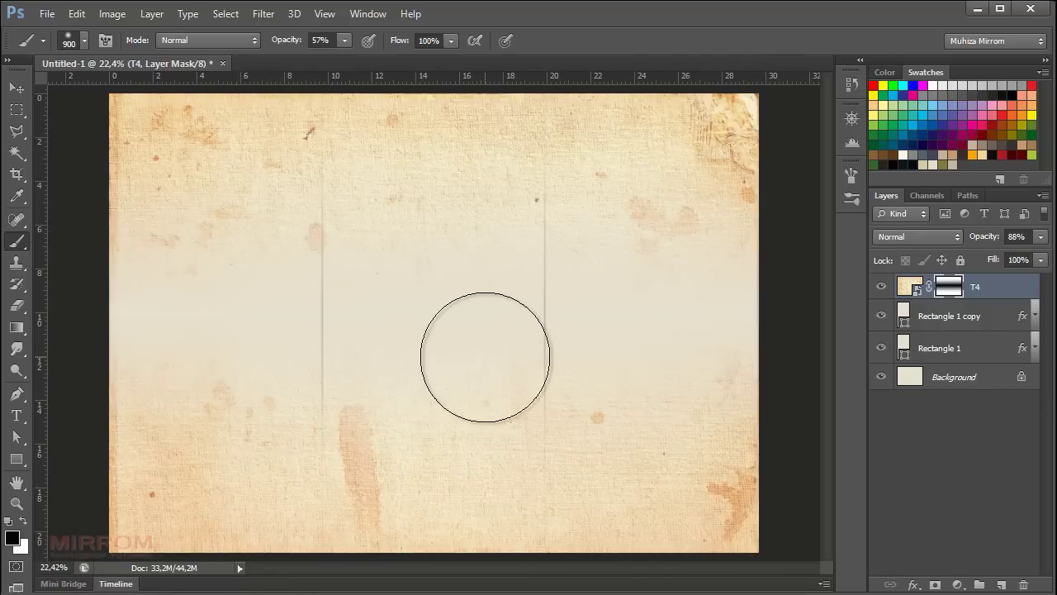
mouse_move(178, 317)
mouse_down()
mouse_move(692, 350)
mouse_move(240, 417)
mouse_move(128, 469)
mouse_up()
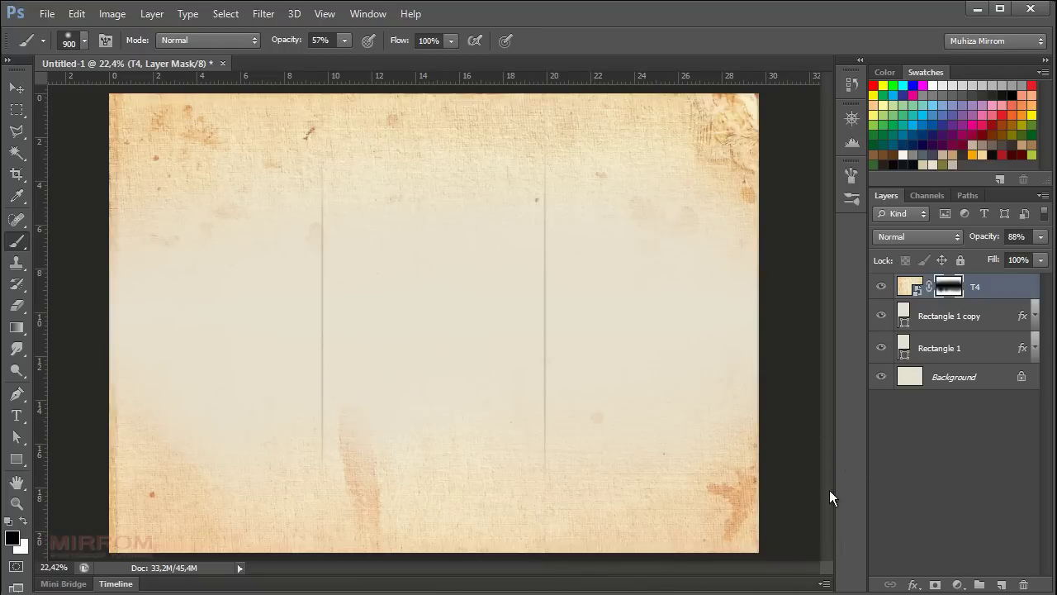
key(v)
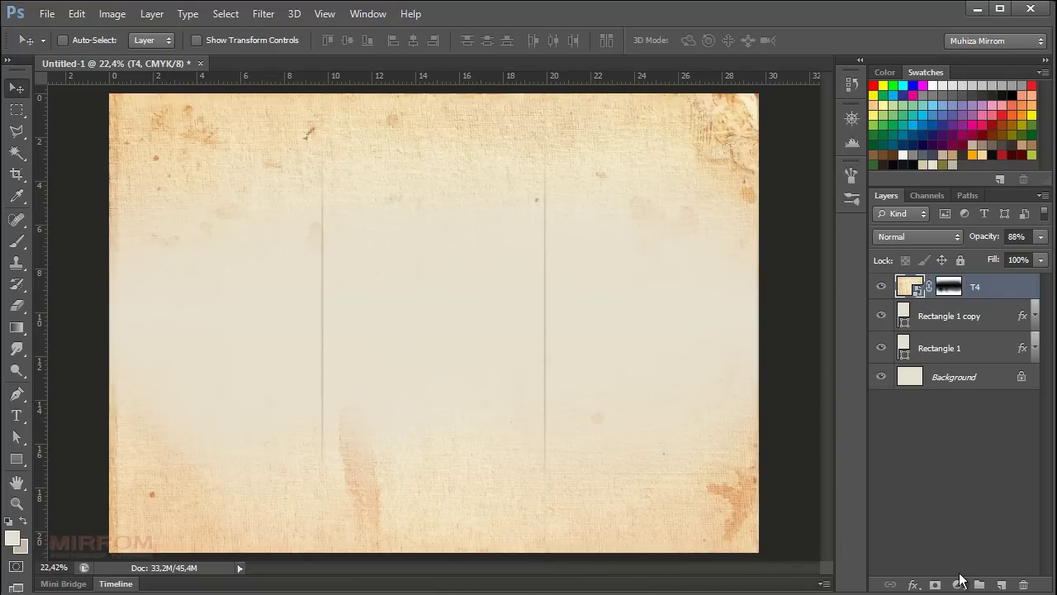
Add a Photo Filter using #dacca7 at 100% density with Preserve Luminosity on
click(958, 584)
click(949, 436)
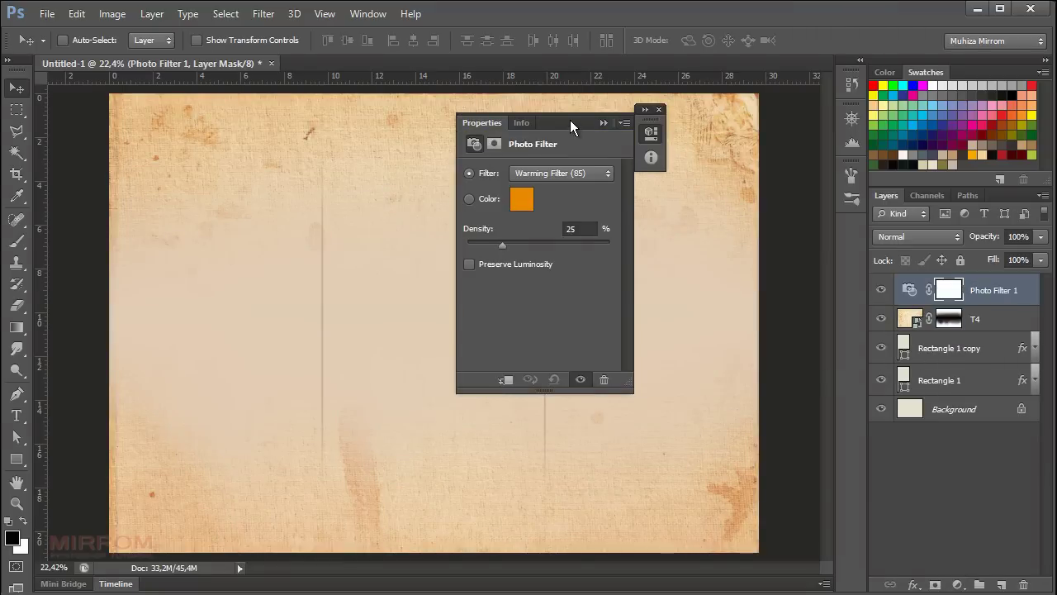
drag(569, 120, 665, 130)
click(565, 210)
click(617, 211)
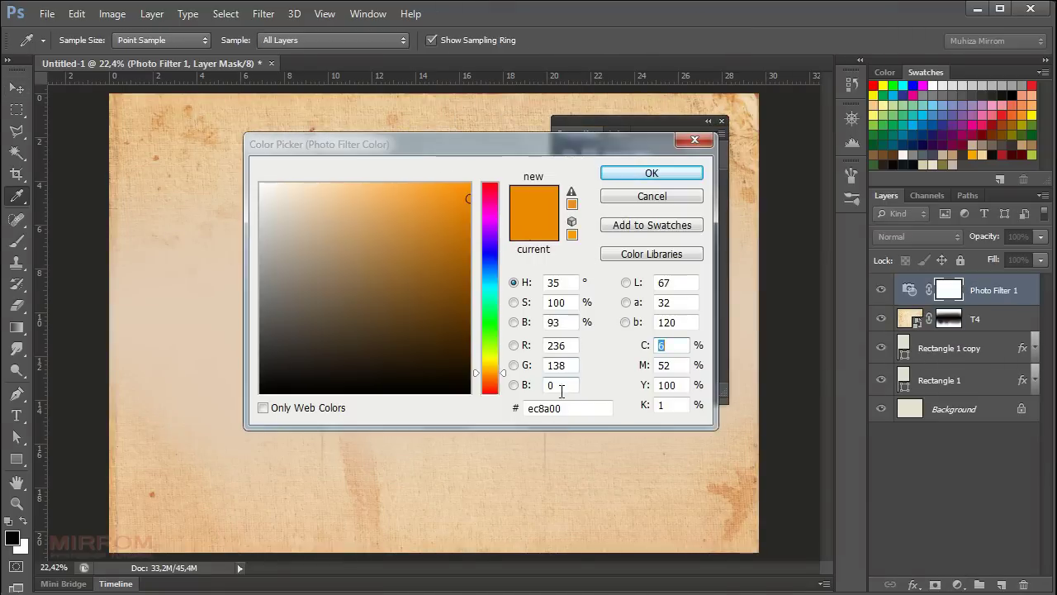
double_click(546, 408)
text(dacca7)
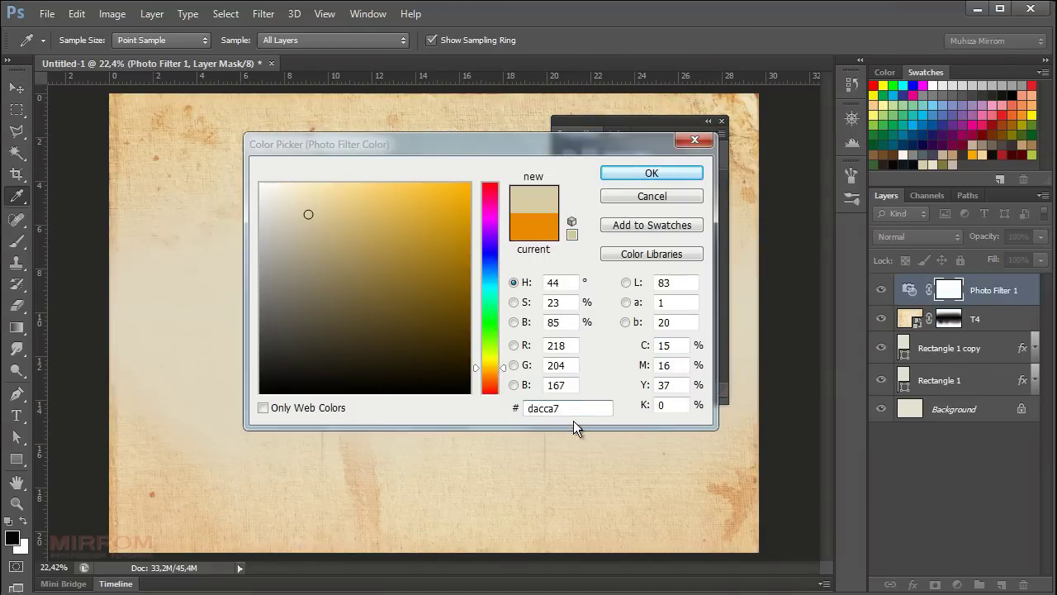
click(647, 176)
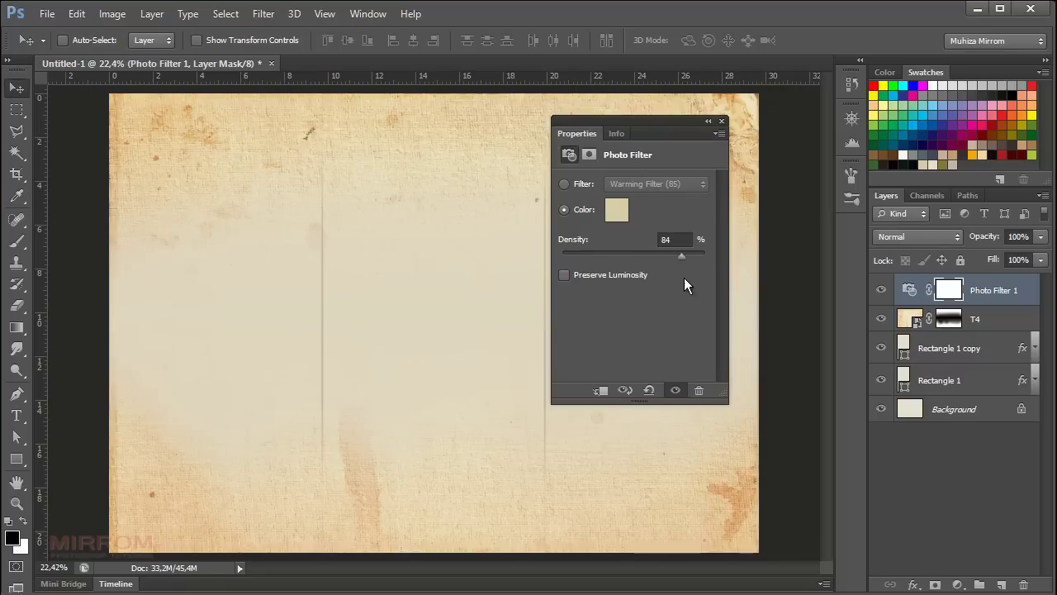
drag(682, 254, 703, 256)
click(565, 275)
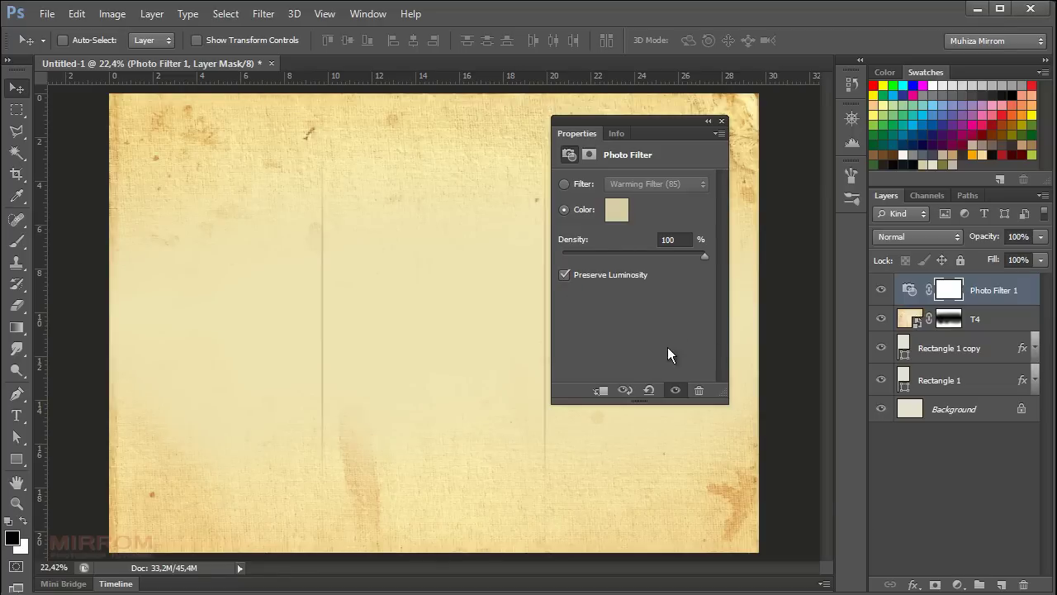
click(722, 121)
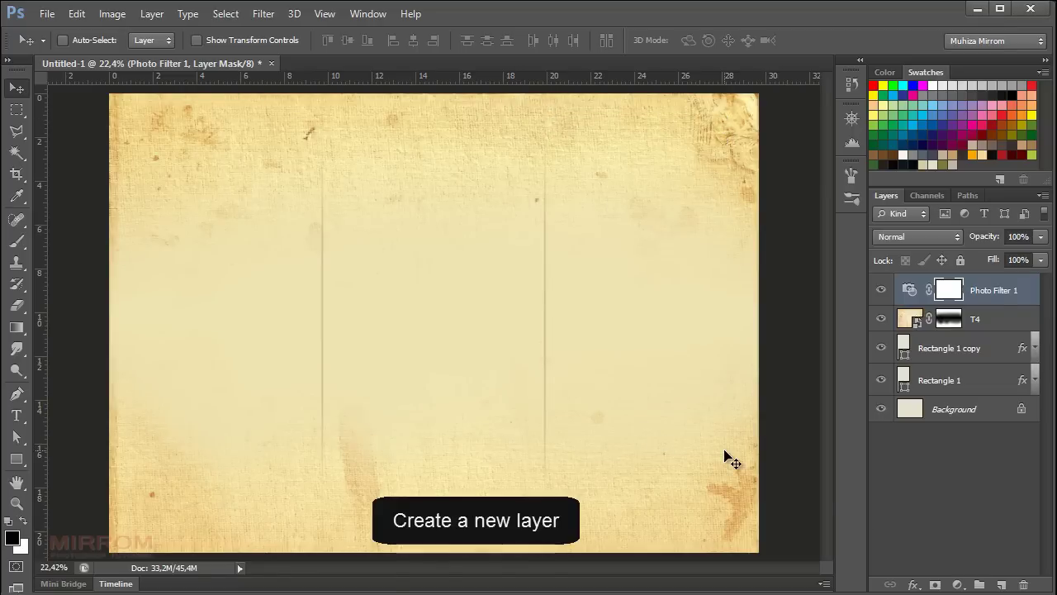
Add a new layer and set the foreground colour to an olive from Swatches
click(1001, 585)
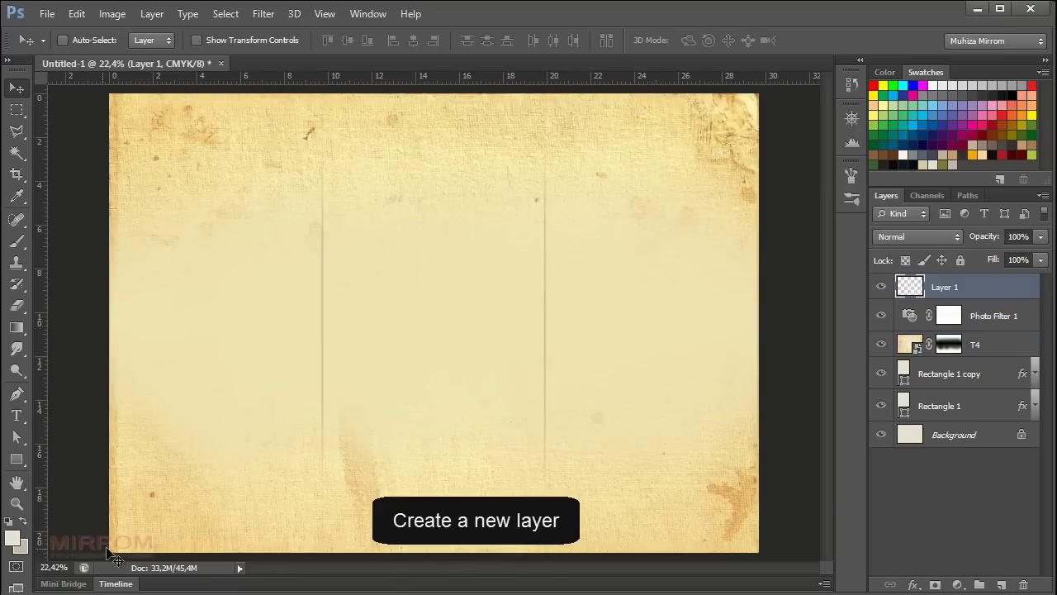
click(12, 537)
click(948, 160)
click(952, 164)
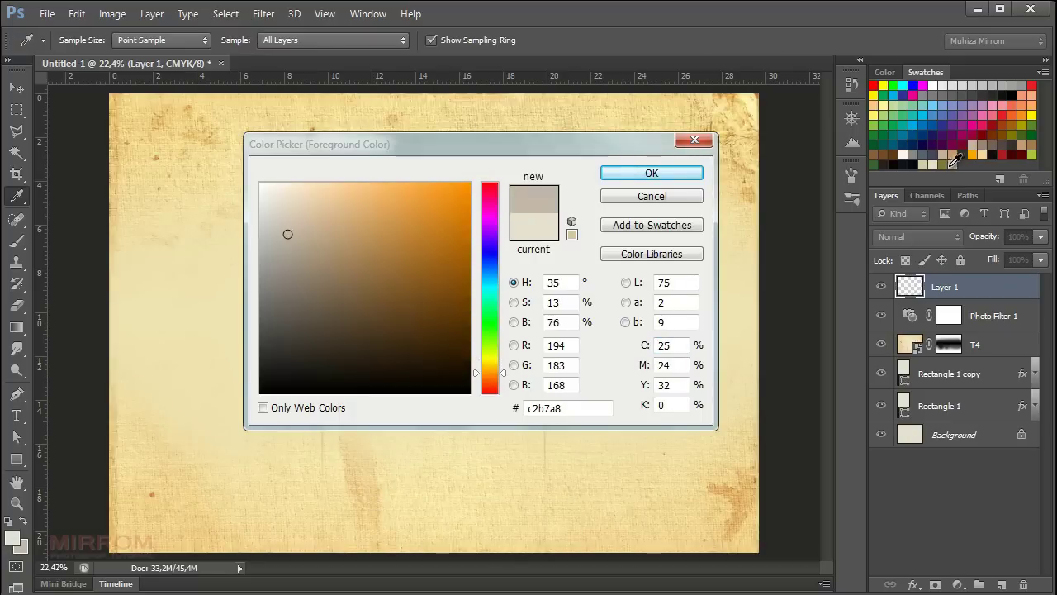
click(949, 165)
click(608, 172)
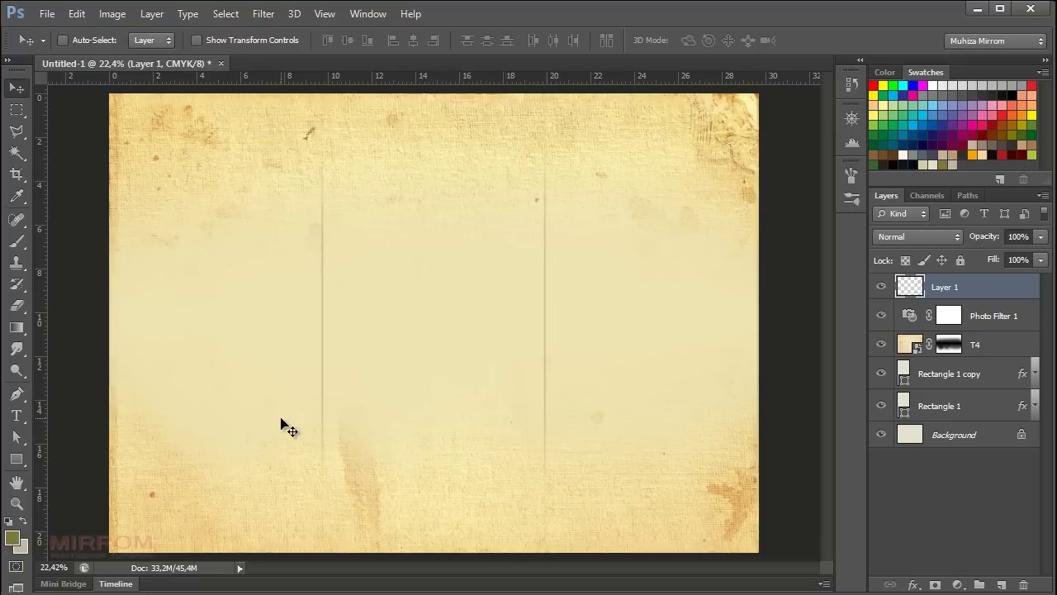
Stamp an olive splash with a 1300 px Watercolor Brush Pack 2 brush at 100% opacity
click(17, 241)
click(83, 40)
click(231, 68)
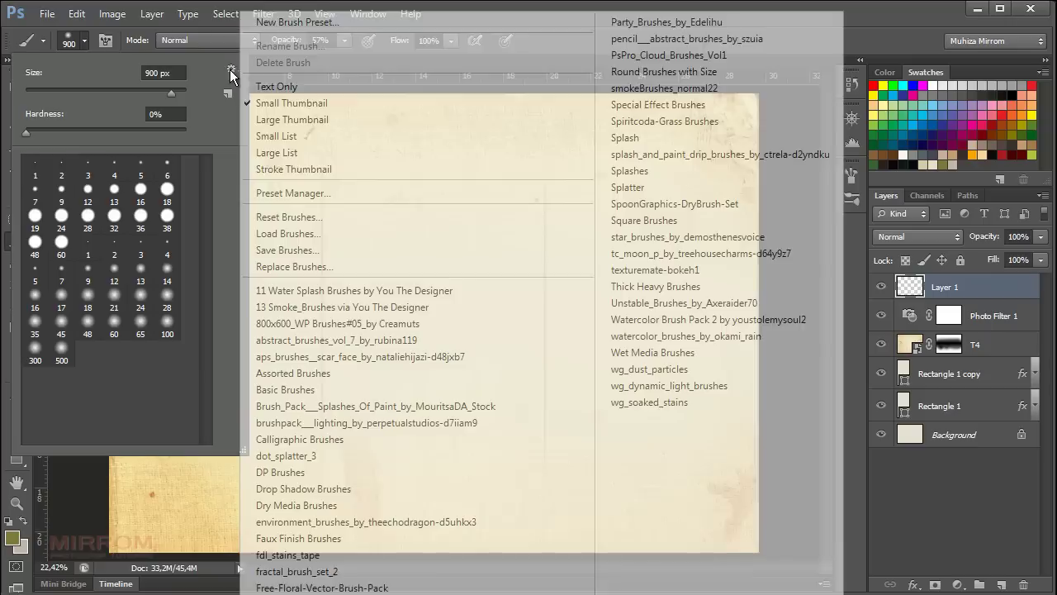
click(676, 320)
click(479, 245)
click(167, 167)
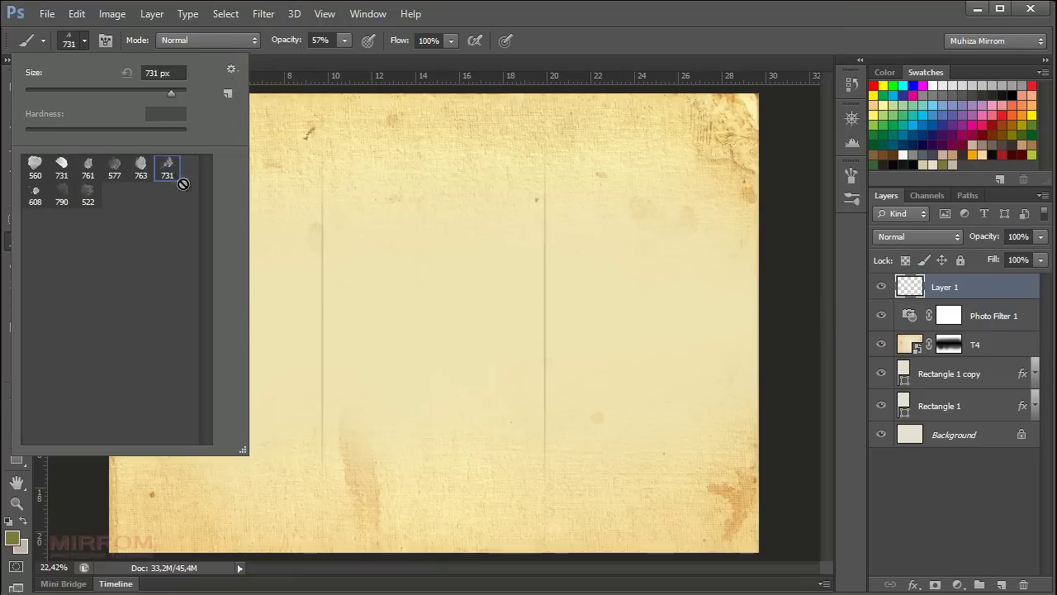
key(Return)
drag(281, 42, 335, 51)
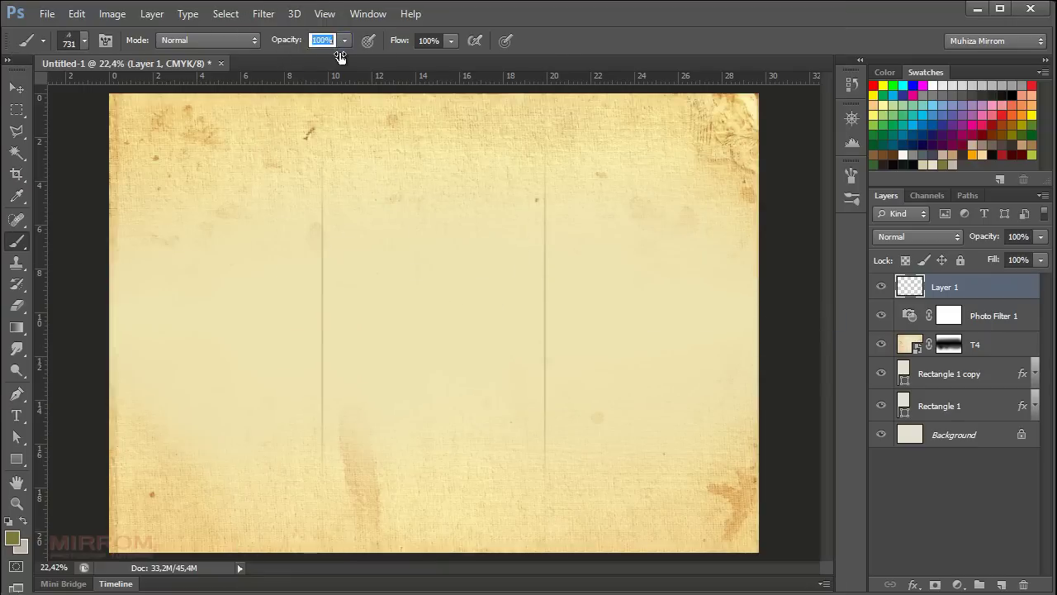
key(bracketright)
key(bracketright)
key(bracketright)
key(bracketright)
key(bracketright)
click(364, 297)
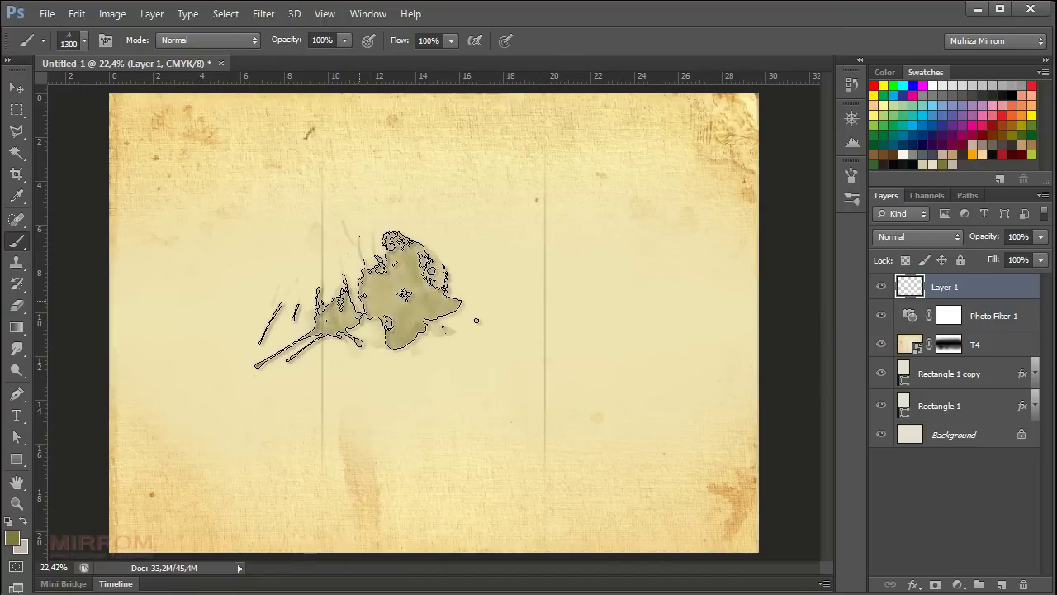
Rotate the splash about -141°, shift it up-left, and flip it vertically
key(v)
key(ctrl+t)
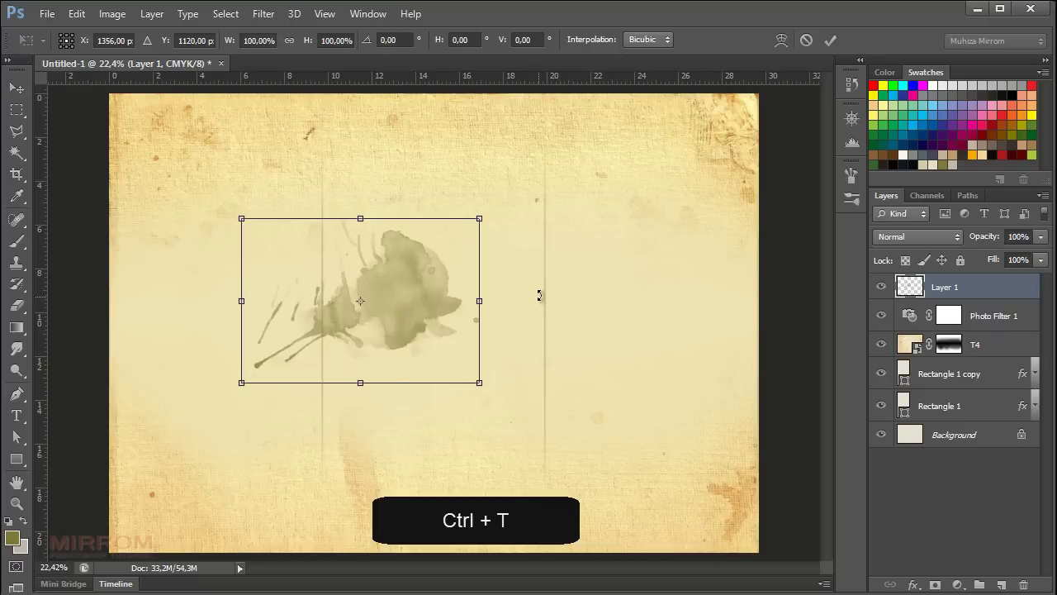
drag(538, 295, 244, 211)
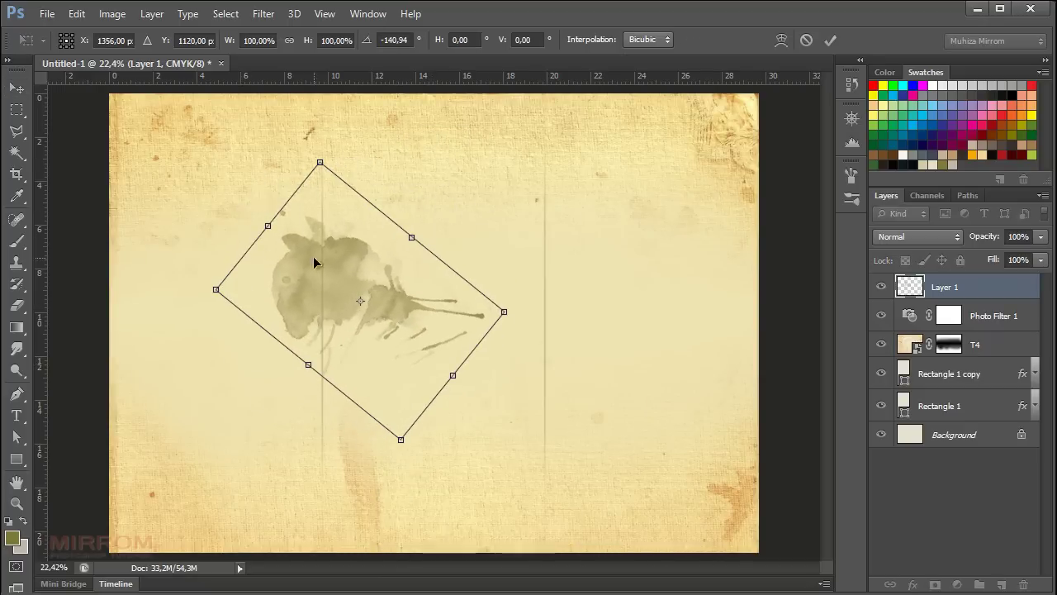
drag(318, 257, 273, 245)
drag(447, 295, 484, 278)
right_click(390, 304)
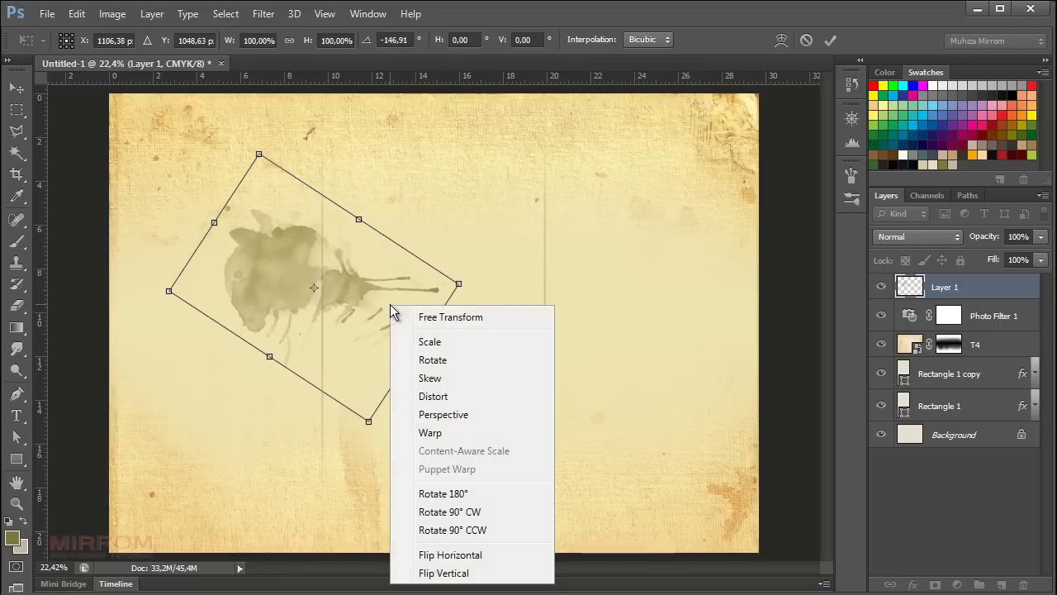
click(441, 573)
Scale the stain to about 158% in the top-left corner, then add Layer 2
mouse_move(533, 337)
mouse_down()
mouse_move(523, 397)
mouse_move(505, 417)
mouse_up()
drag(267, 275, 139, 139)
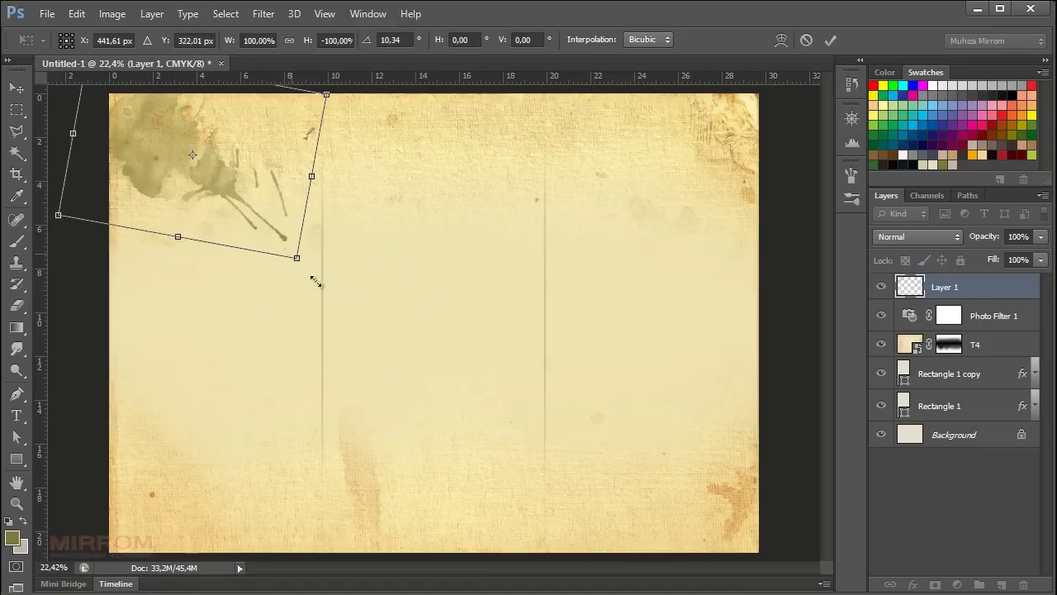
mouse_move(294, 254)
mouse_down()
mouse_move(412, 374)
mouse_move(499, 290)
mouse_up()
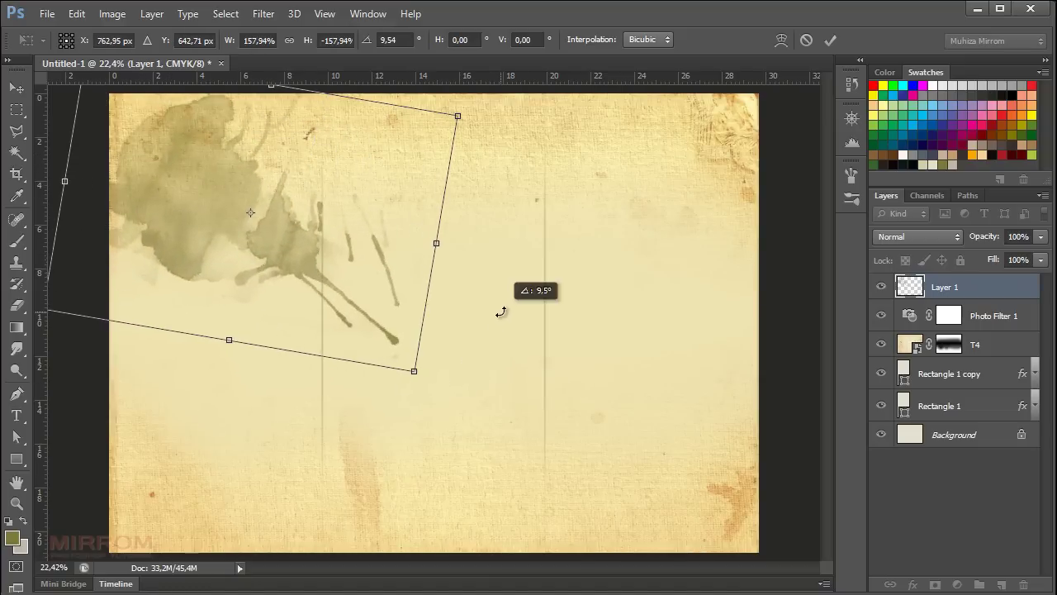
drag(368, 302, 334, 274)
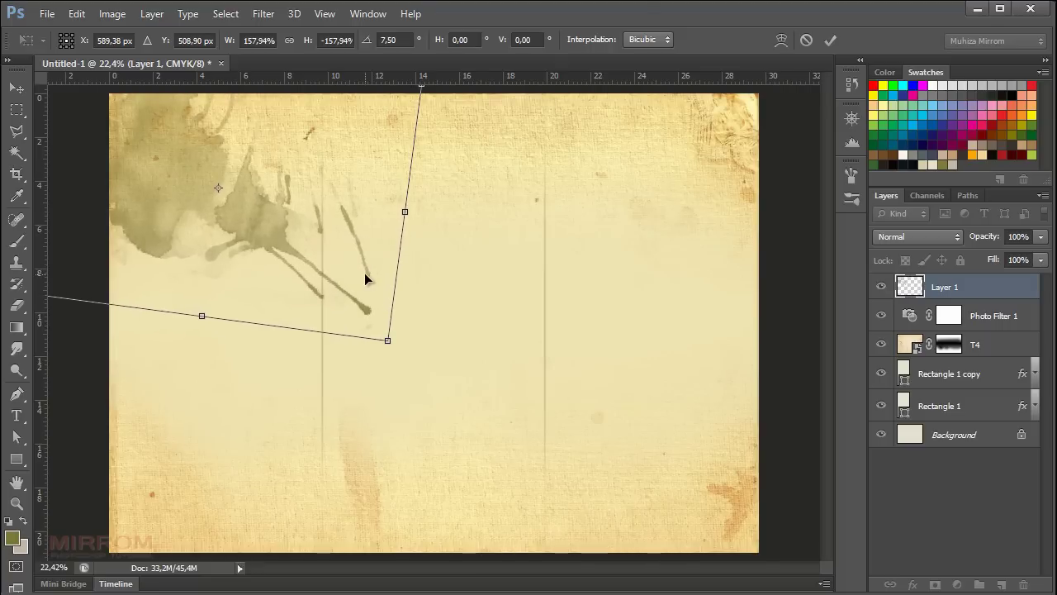
mouse_move(324, 234)
mouse_down()
mouse_move(337, 259)
mouse_move(328, 246)
mouse_up()
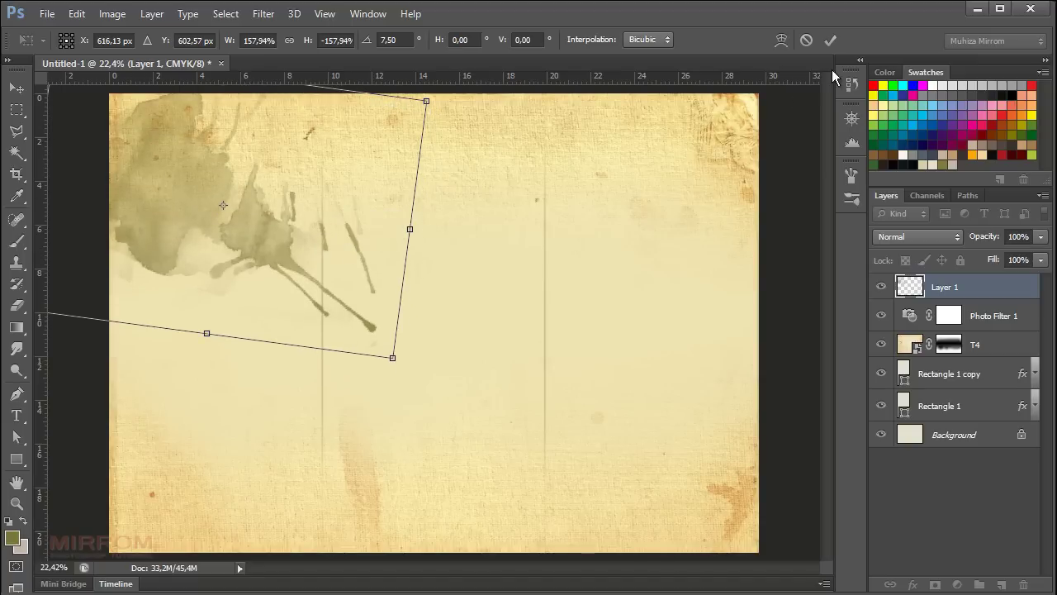
click(830, 39)
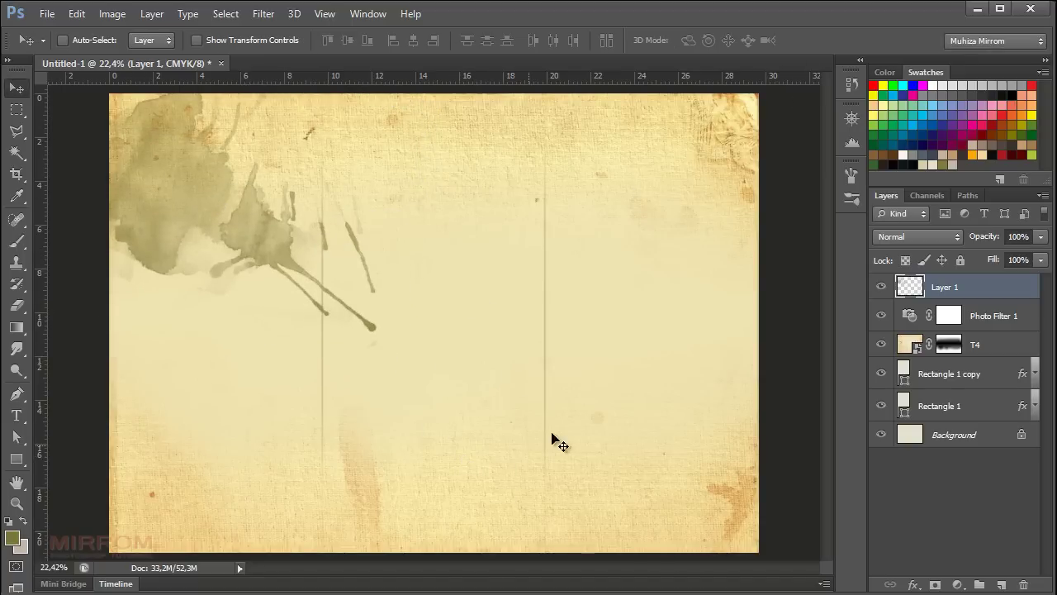
click(1001, 584)
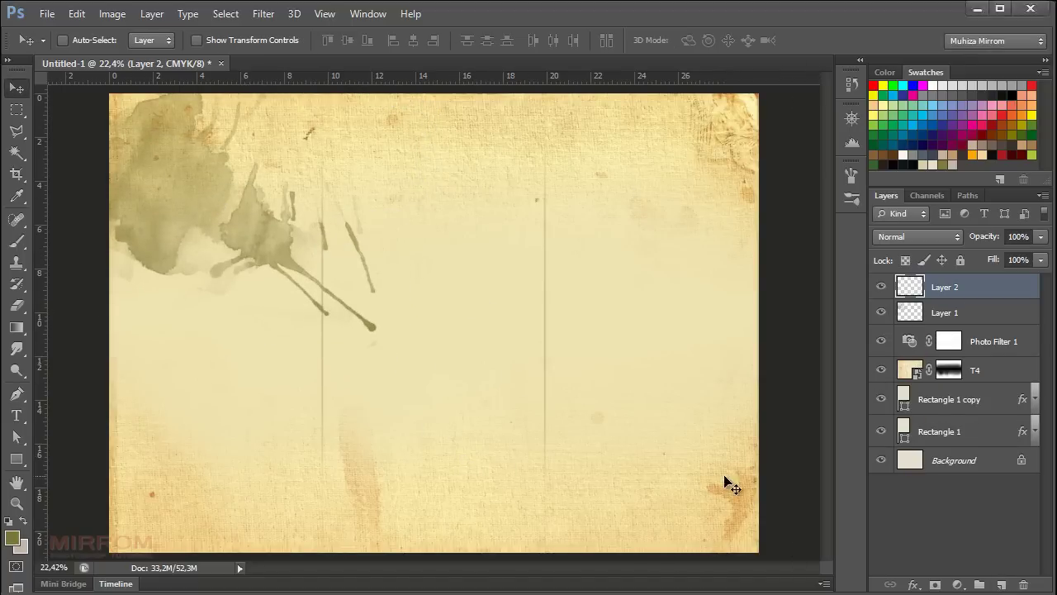
Stamp a large stain-shaped brush preset onto Layer 2 in the middle of the paper
key(b)
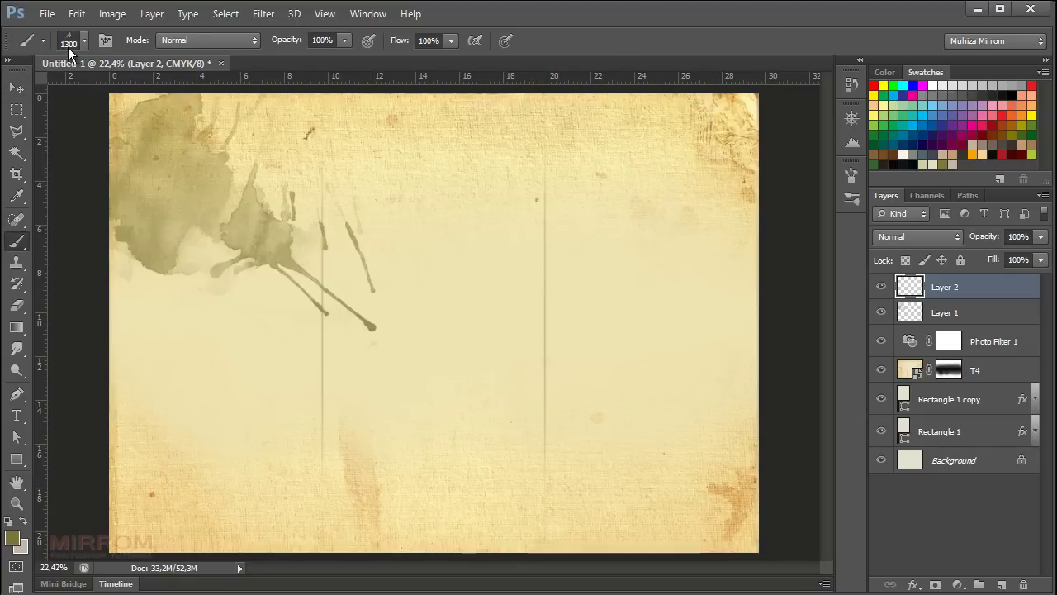
click(69, 41)
click(87, 203)
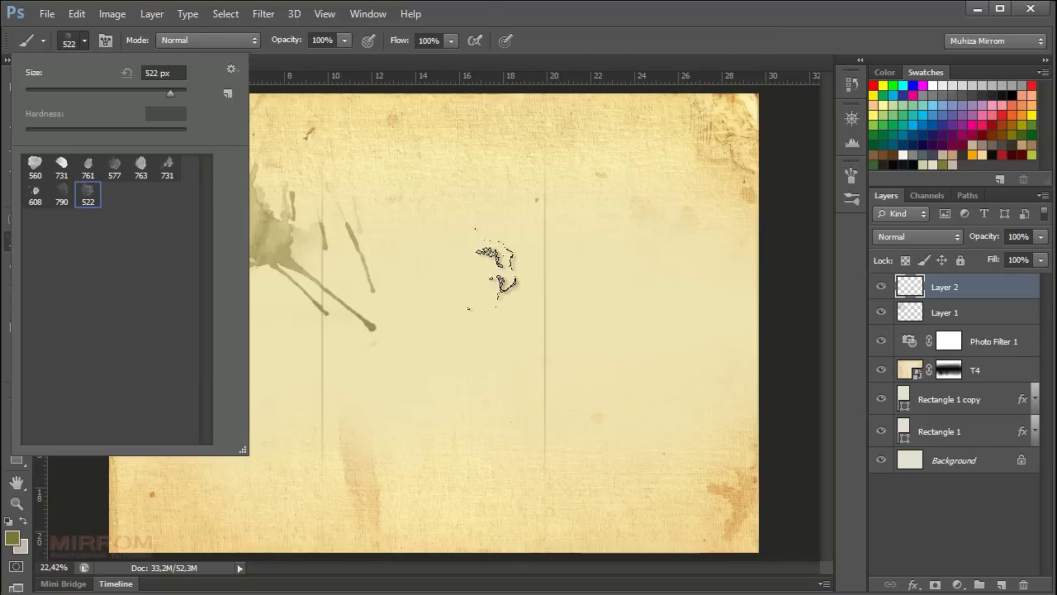
click(488, 306)
click(450, 331)
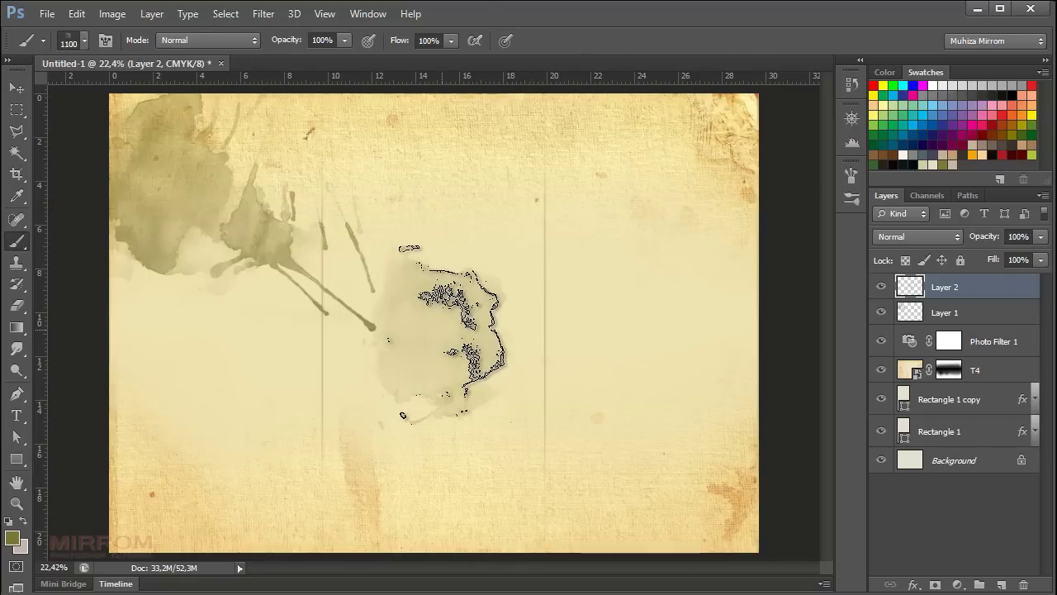
key(bracketright)
key(bracketright)
key(bracketright)
Move the stain to the upper-left, enlarge it to about 109%, then add Layer 3
key(v)
mouse_move(495, 378)
mouse_down()
mouse_move(418, 355)
mouse_move(242, 212)
mouse_move(464, 261)
mouse_move(227, 187)
mouse_move(248, 185)
mouse_up()
key(ctrl+t)
drag(138, 244, 118, 249)
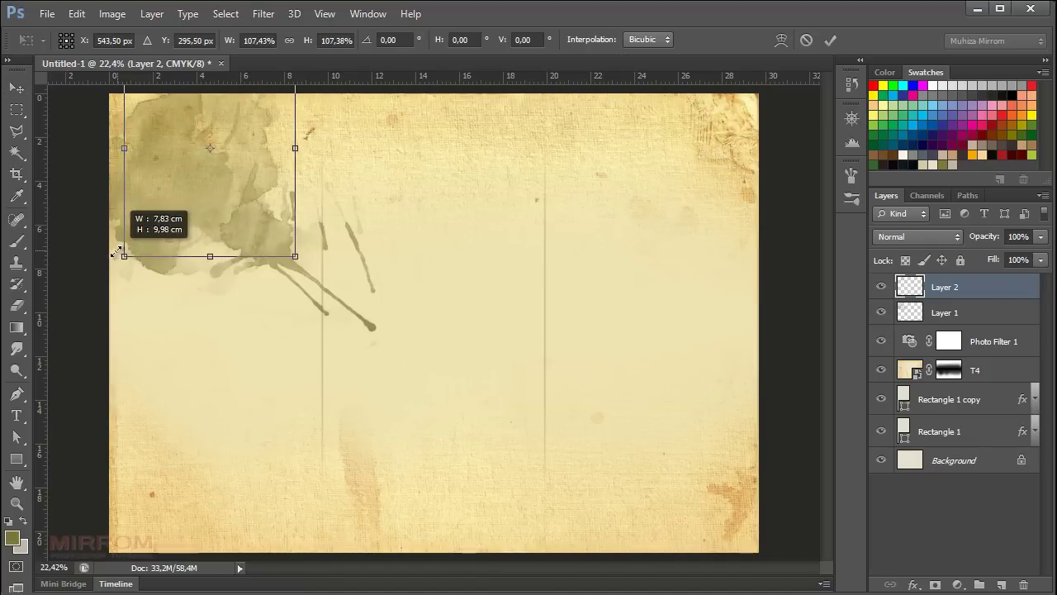
drag(266, 218, 260, 196)
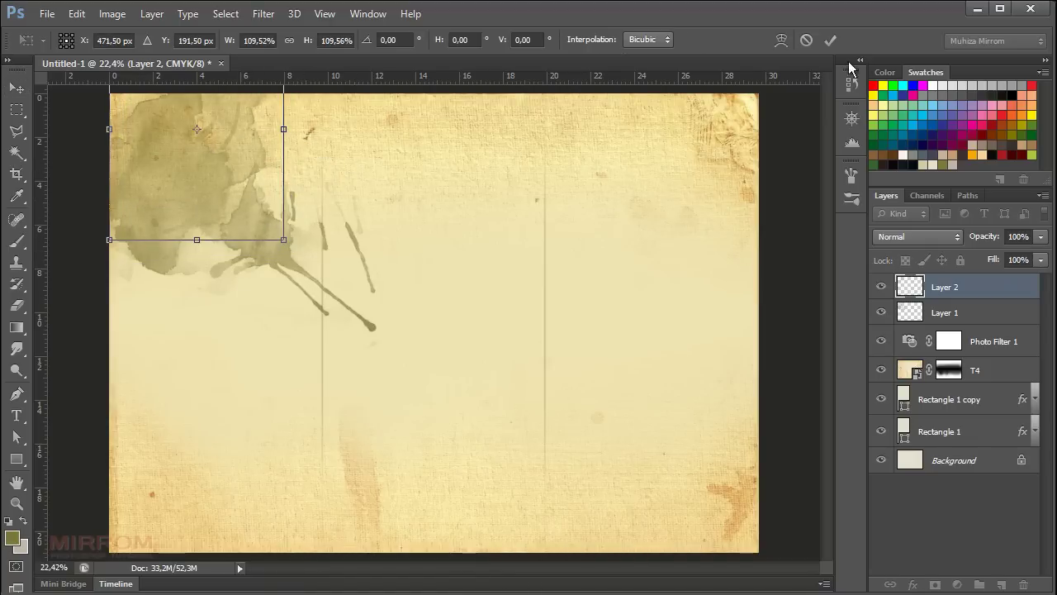
click(830, 40)
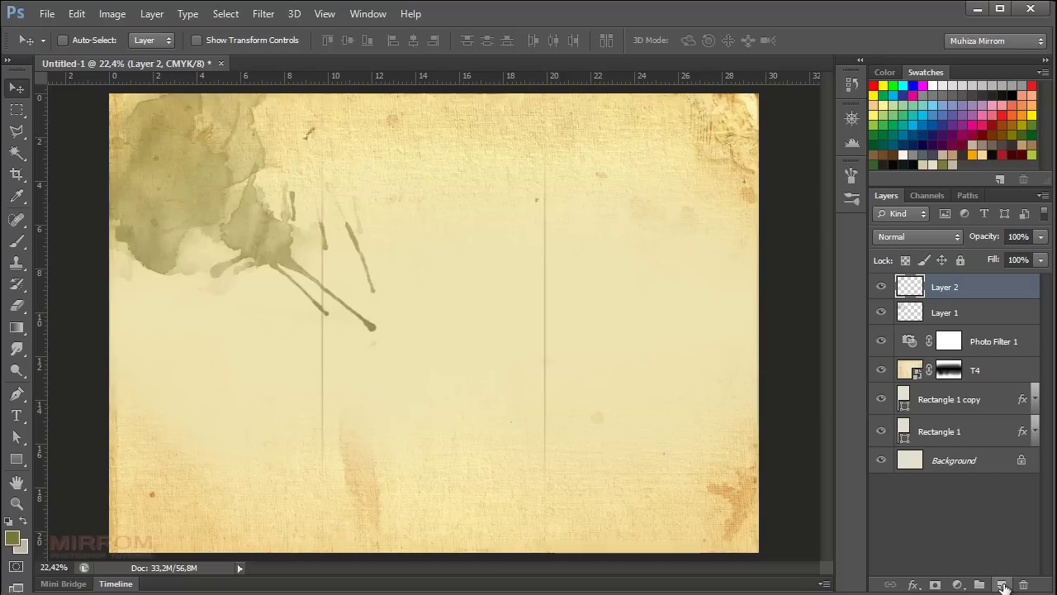
click(1001, 584)
Stamp an olive stain mid-canvas with an enlarged 577 brush preset
key(b)
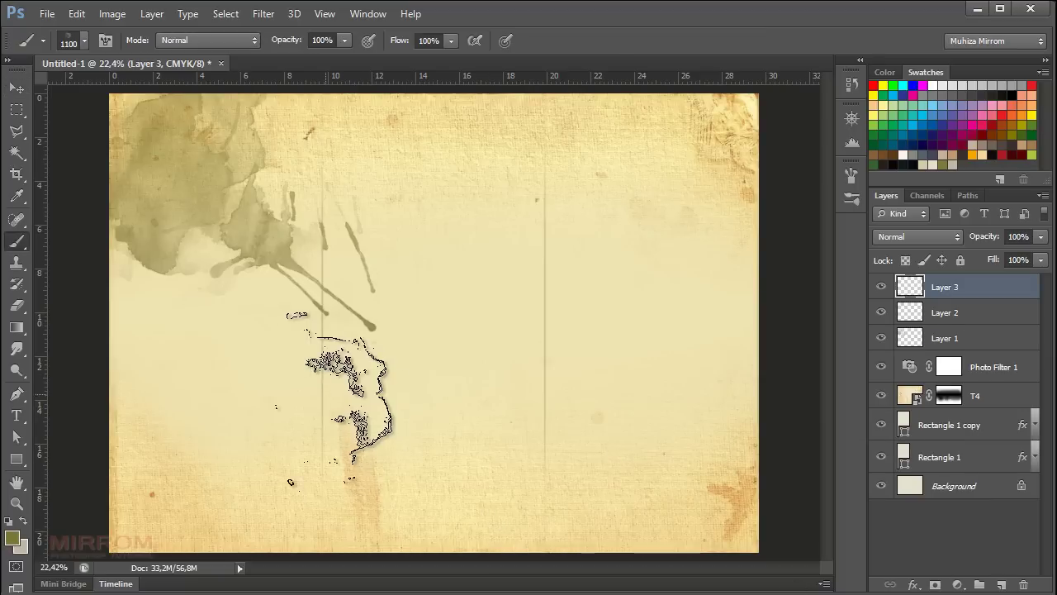
click(71, 40)
click(114, 165)
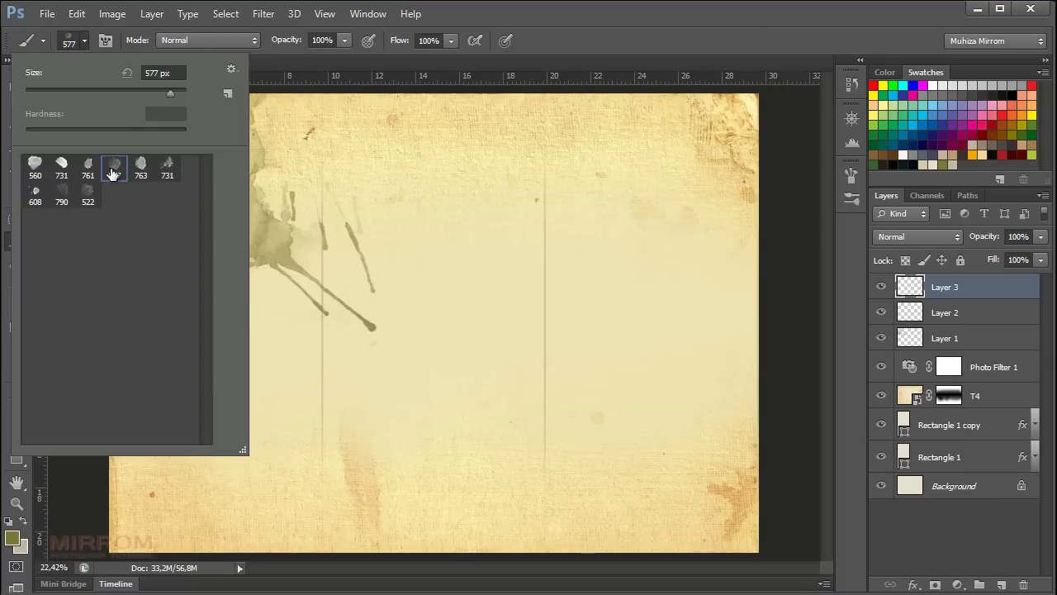
key(Return)
key(bracketright)
key(bracketright)
key(bracketright)
key(bracketright)
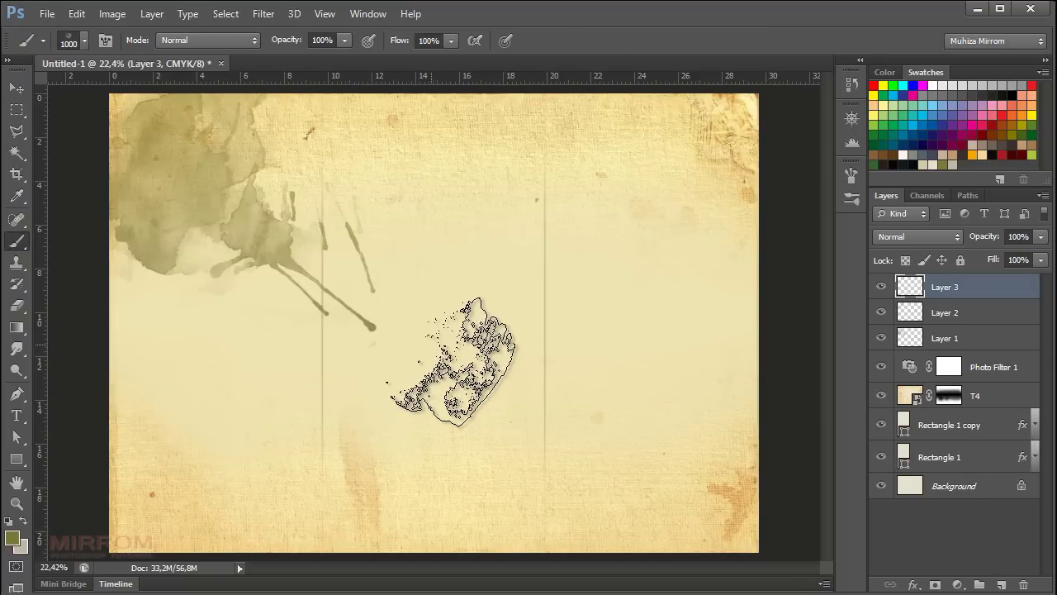
click(467, 347)
Move and rotate the stain up-left over the upper splatter
key(v)
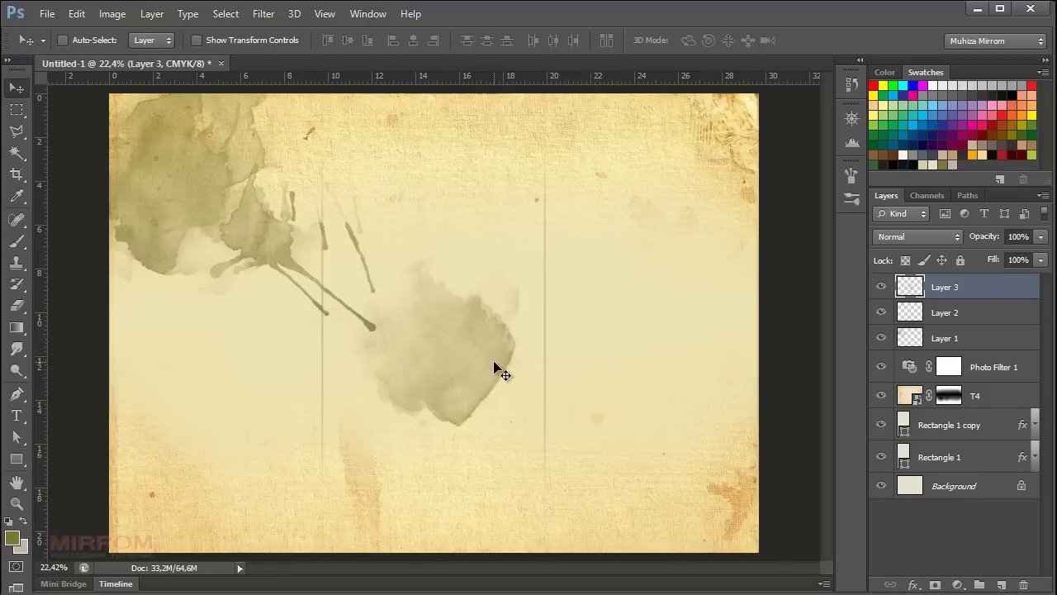
mouse_move(491, 368)
mouse_down()
mouse_move(290, 311)
mouse_move(302, 351)
mouse_up()
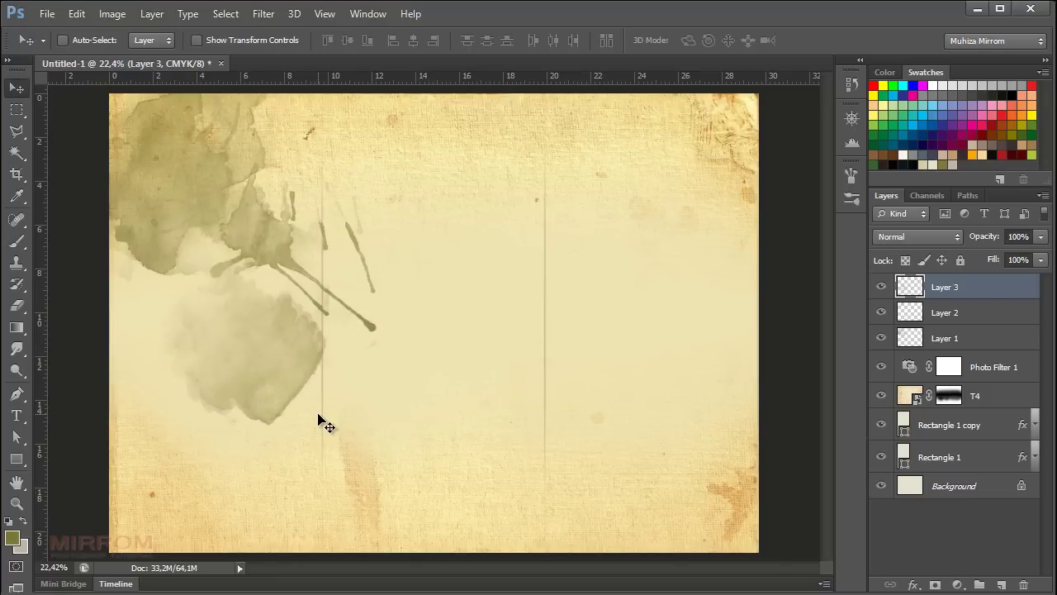
key(ctrl+t)
mouse_move(276, 443)
mouse_down()
mouse_move(241, 451)
mouse_move(159, 411)
mouse_up()
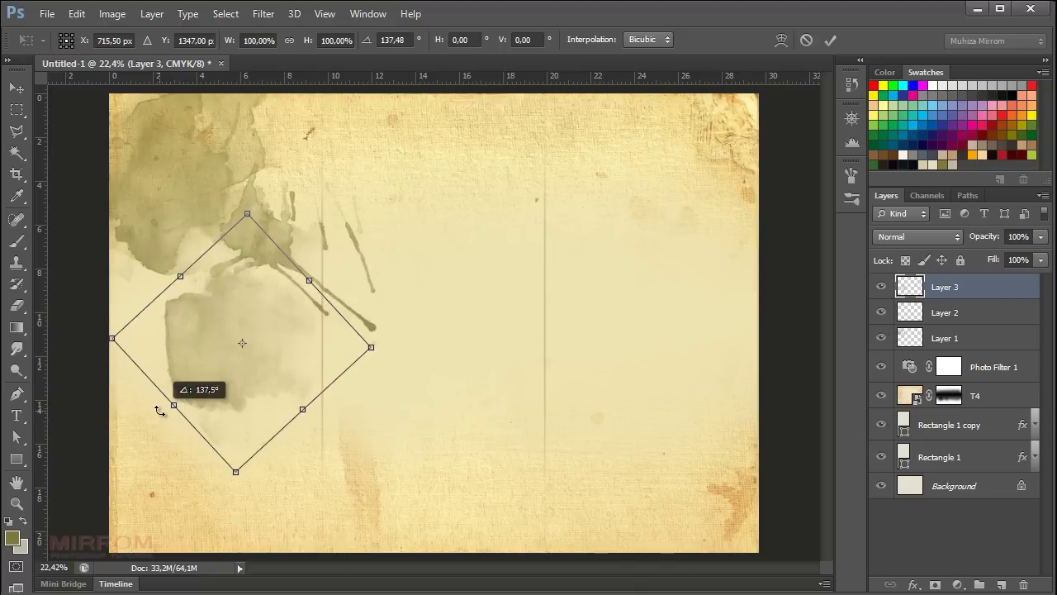
drag(377, 204, 402, 325)
click(830, 40)
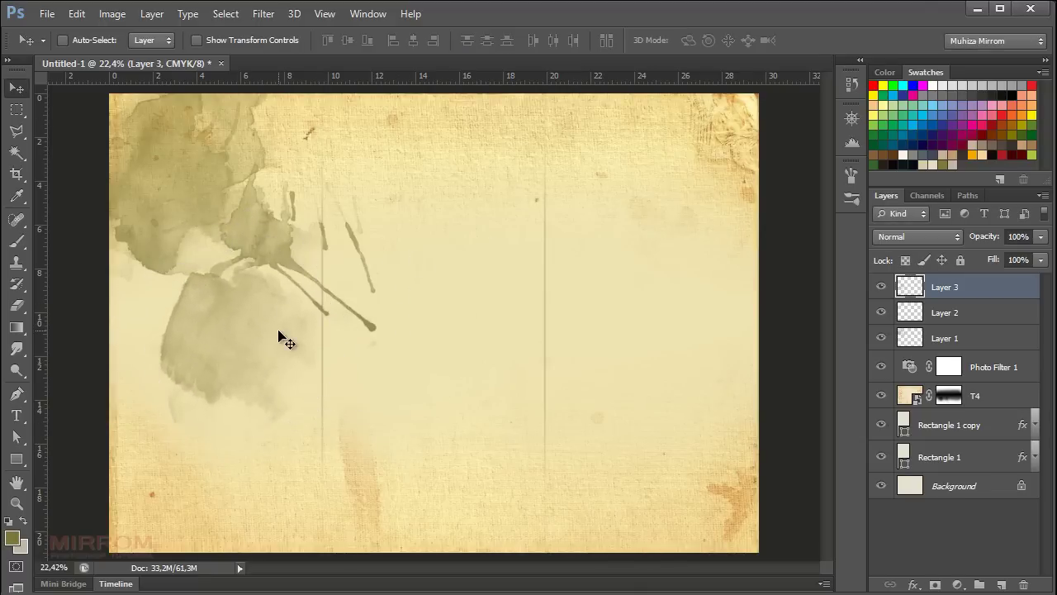
drag(279, 334, 221, 248)
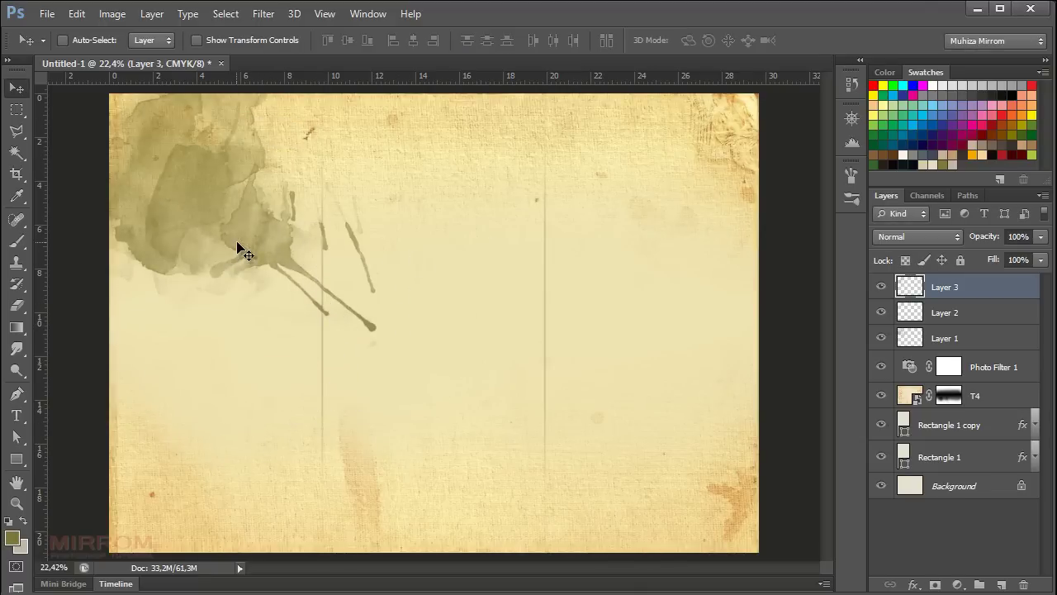
Rotate the stain to about -16°, enlarge it to about 139%, and set it top-left
key(ctrl+t)
drag(378, 229, 378, 205)
drag(272, 228, 217, 163)
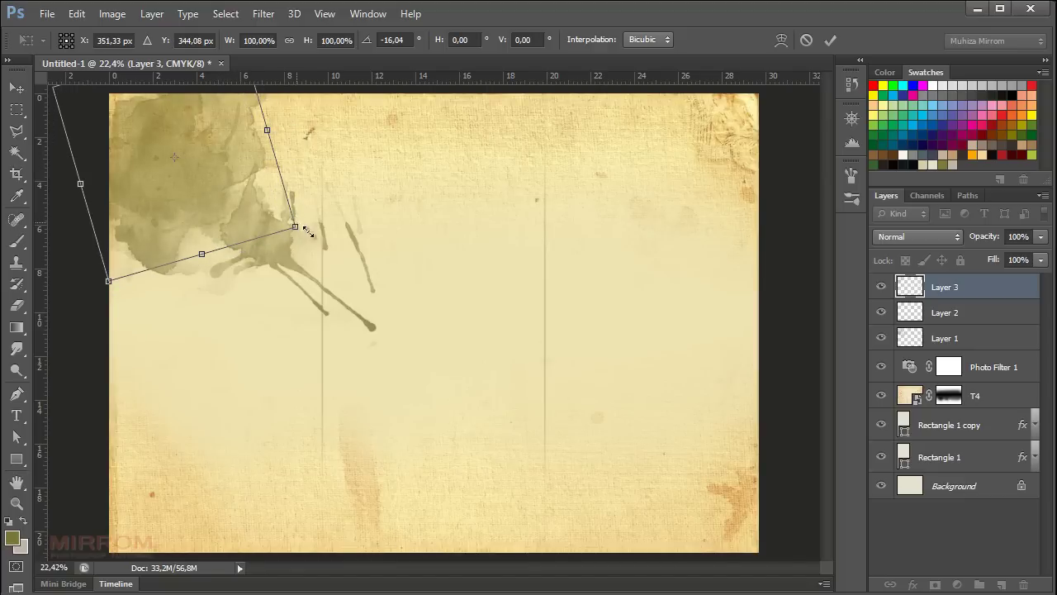
drag(307, 232, 374, 279)
drag(305, 250, 273, 240)
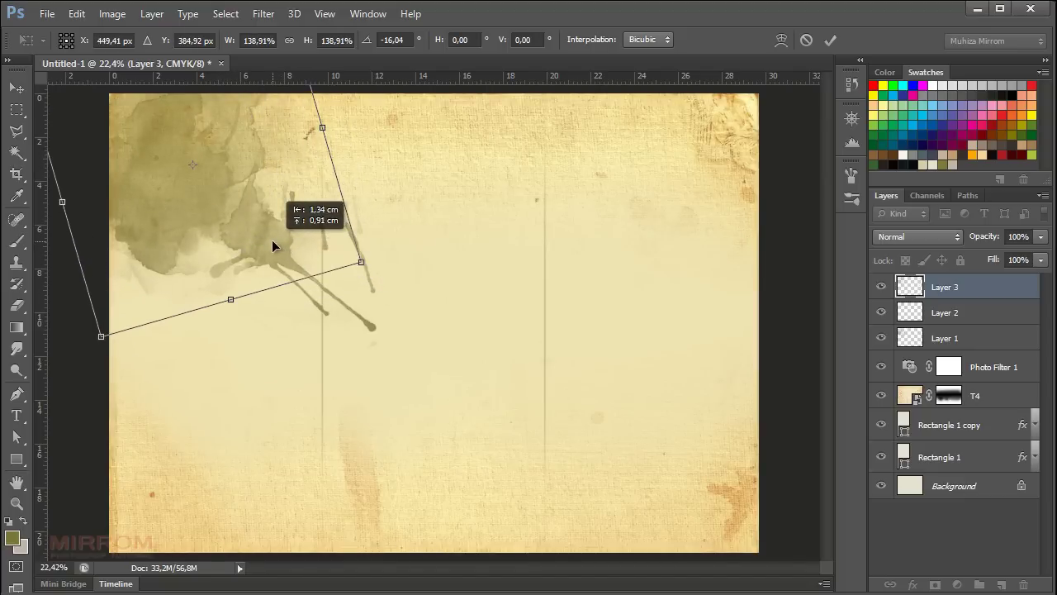
click(830, 40)
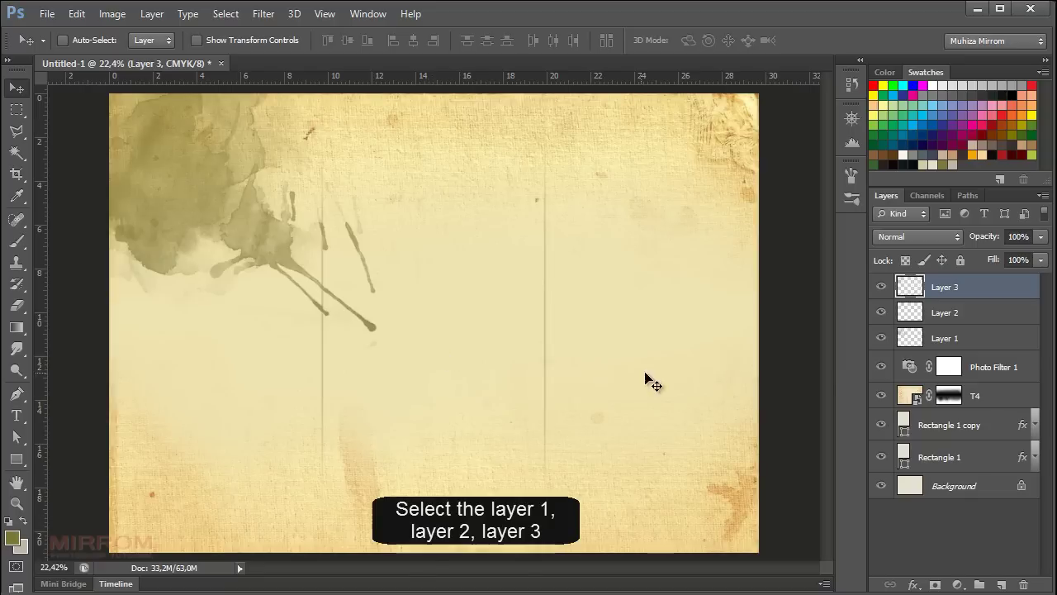
Duplicate Layers 1 to 3 and merge the copies into one Layer 3 copy
click(945, 340)
shift+click(966, 289)
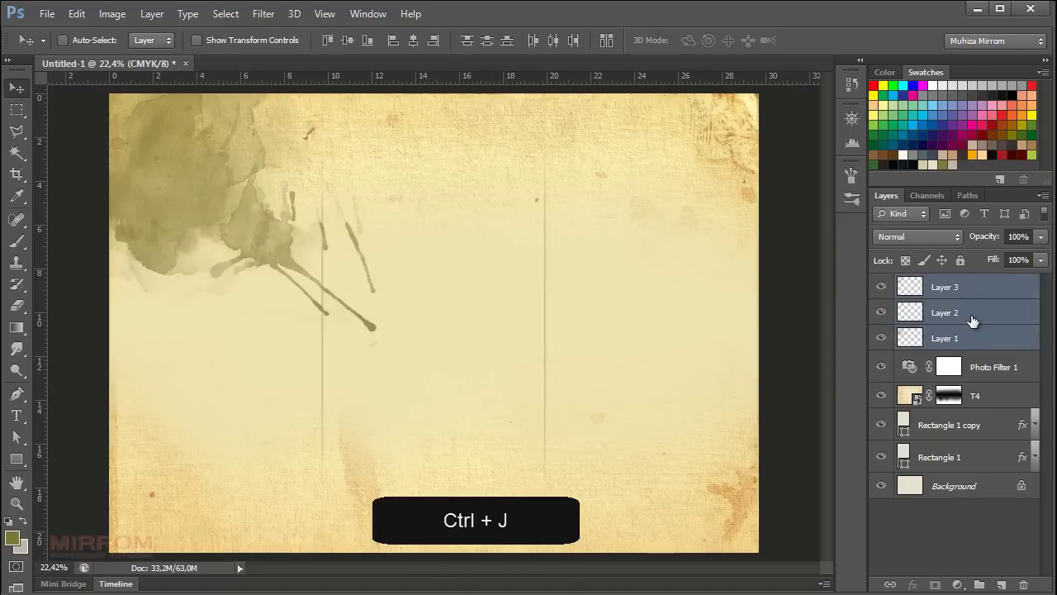
key(ctrl+j)
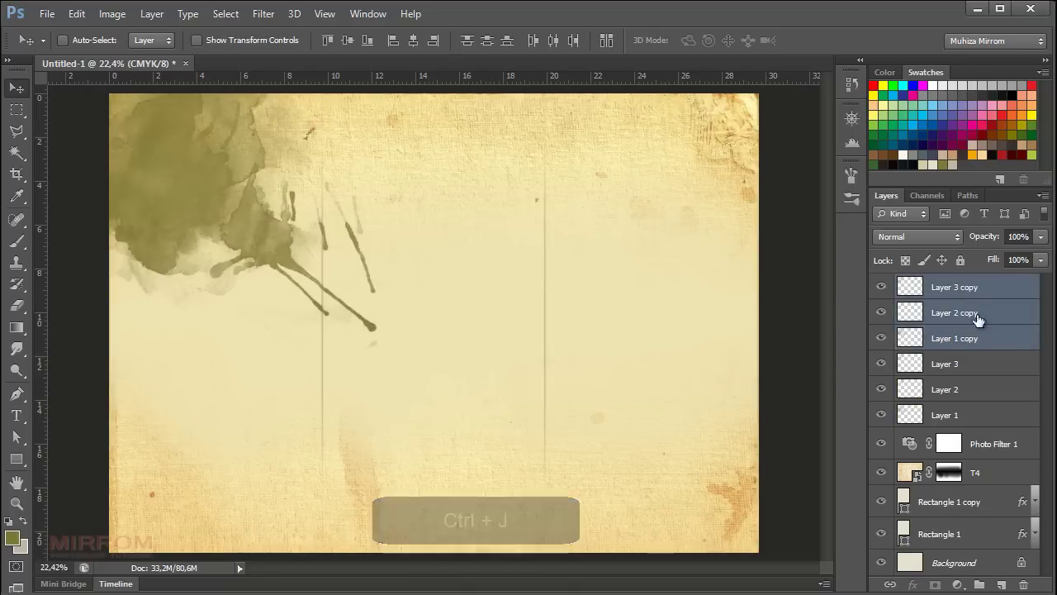
key(ctrl+e)
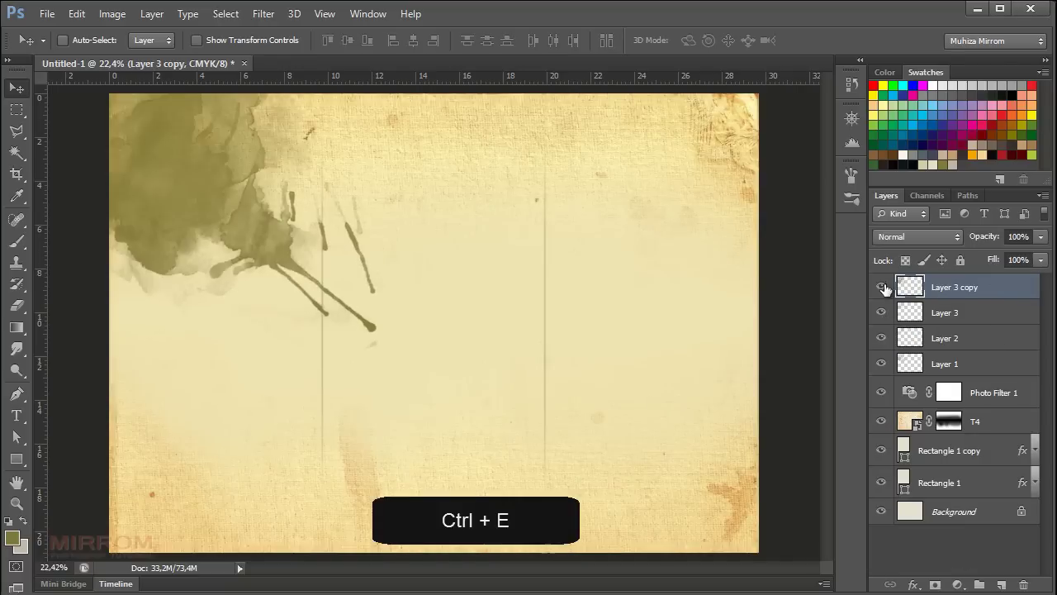
Set Layer 3 copy to Color Burn at 36% opacity
click(921, 237)
click(912, 321)
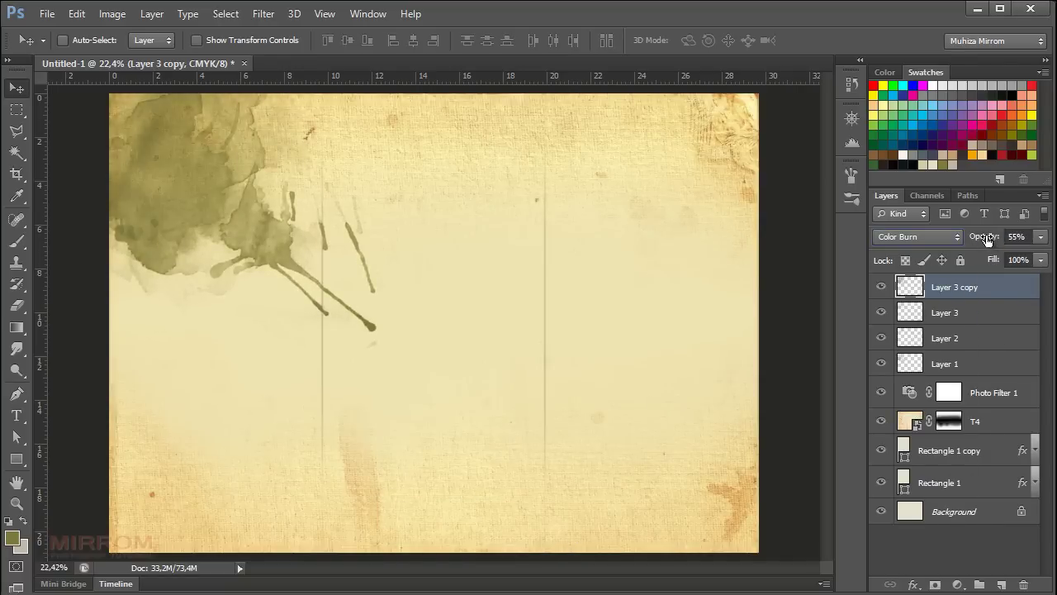
drag(987, 238, 981, 239)
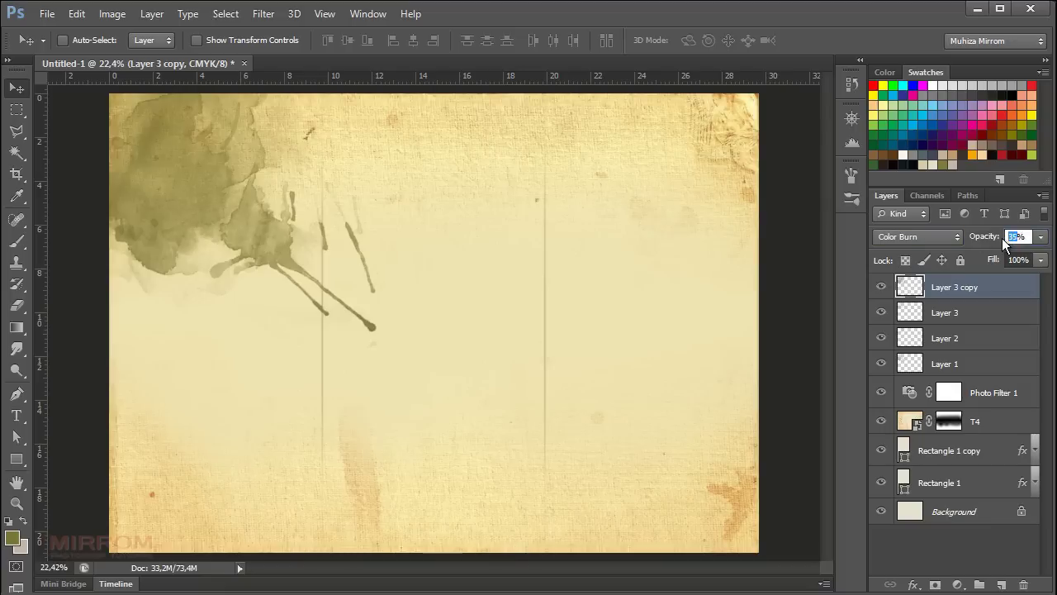
key(Return)
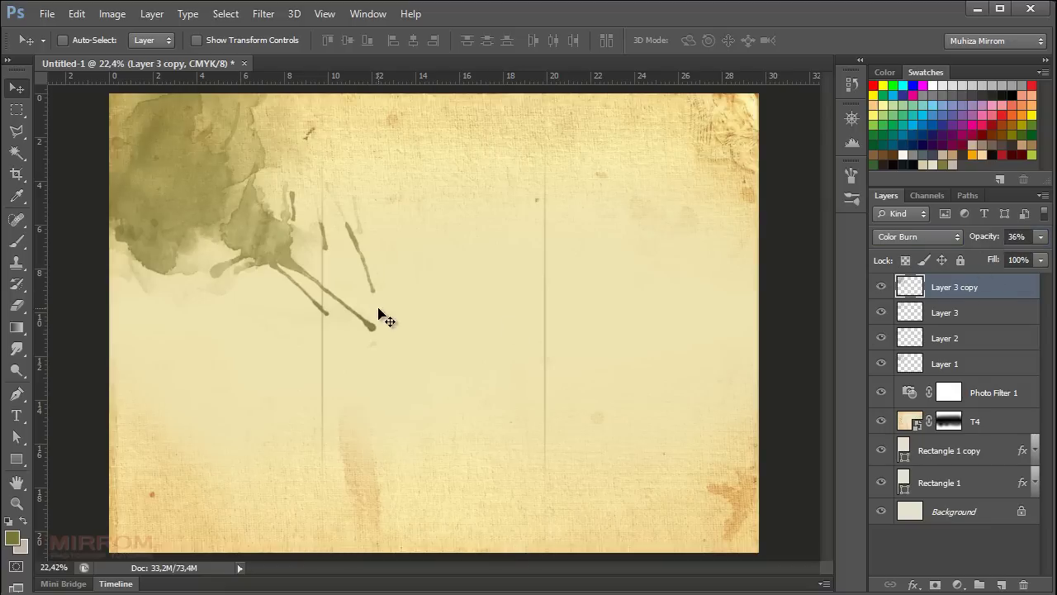
Turn off Preserve Luminosity in the Photo Filter 1 settings
click(918, 401)
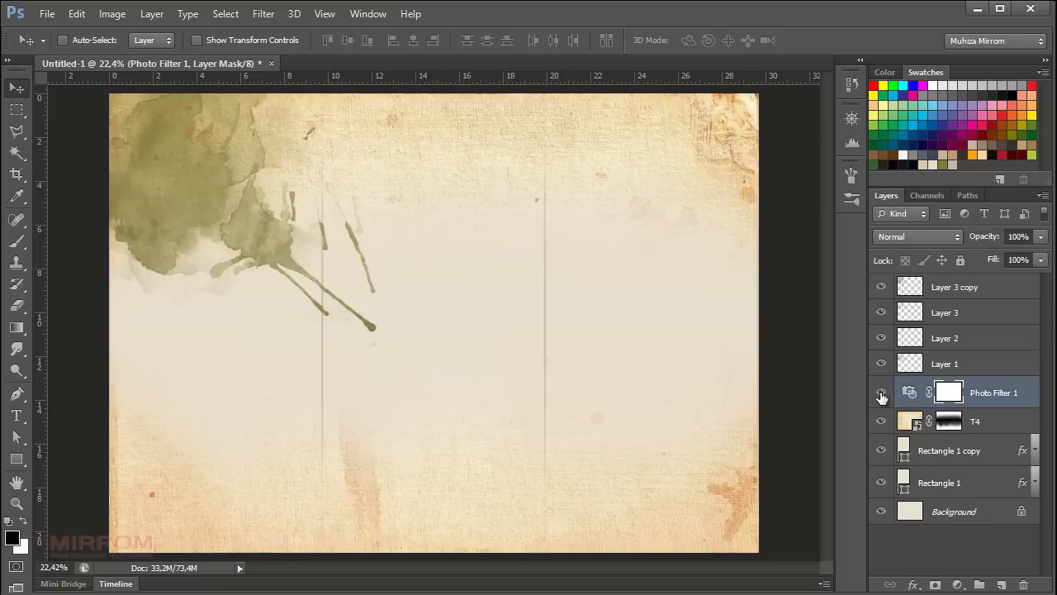
double_click(909, 394)
click(566, 275)
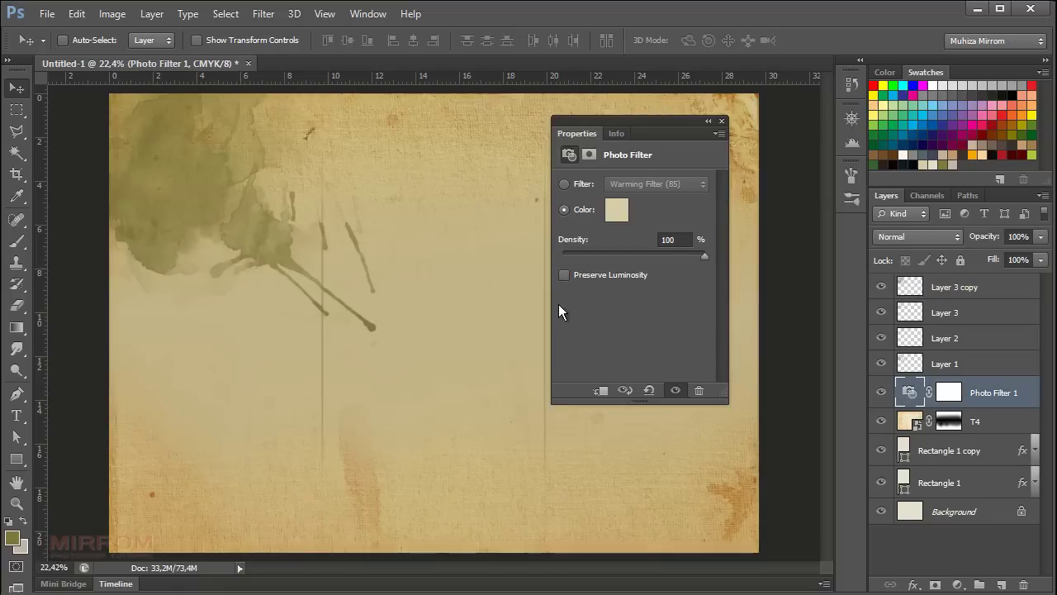
Toggle the Layer 3 copy stain off and on to compare
click(722, 121)
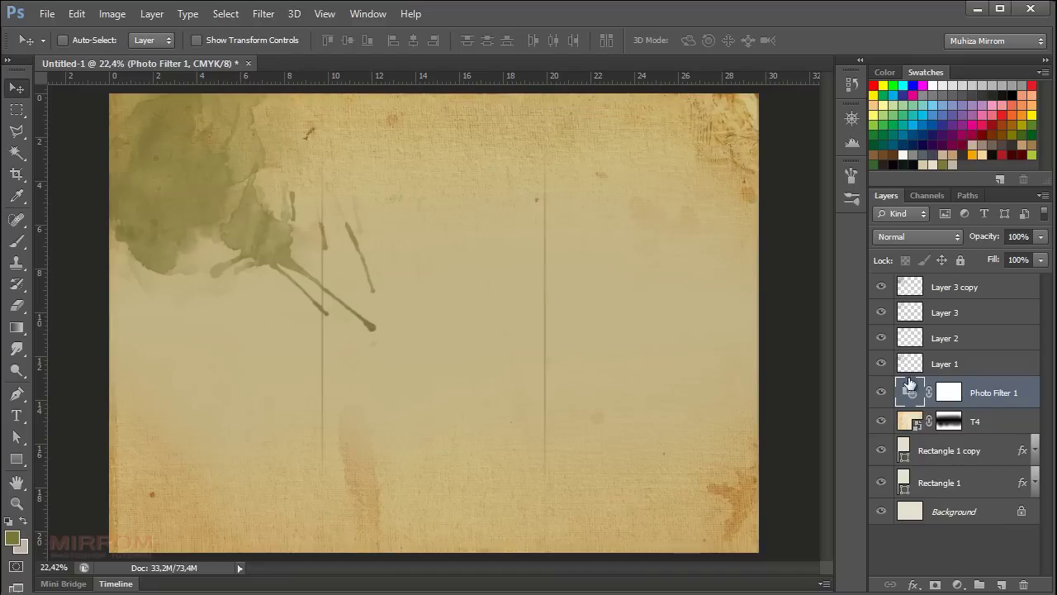
click(978, 286)
click(882, 288)
click(881, 288)
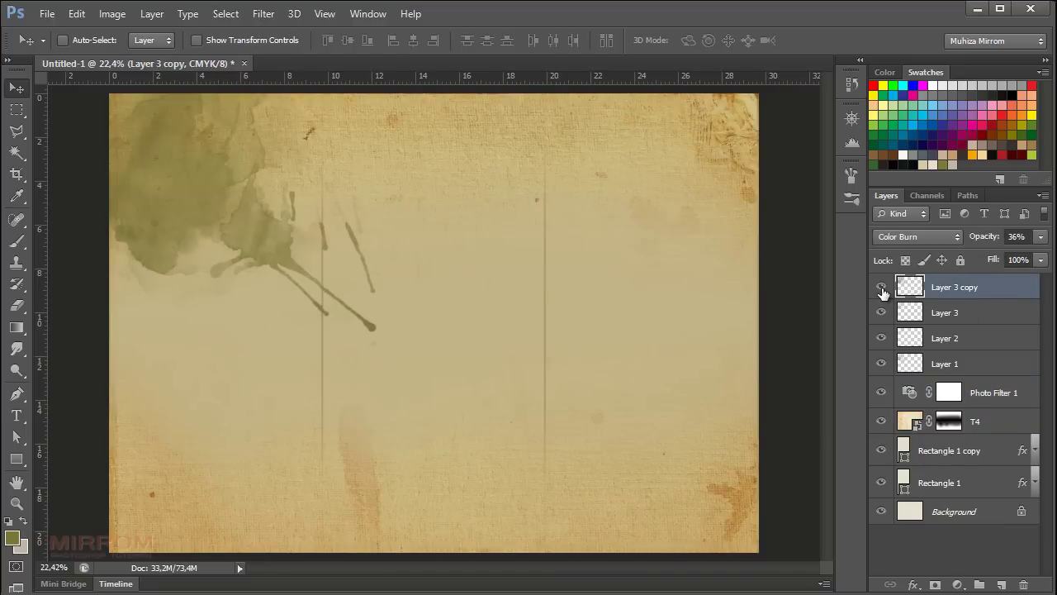
Group the four stain layers into Group 1
shift+click(978, 363)
key(ctrl+g)
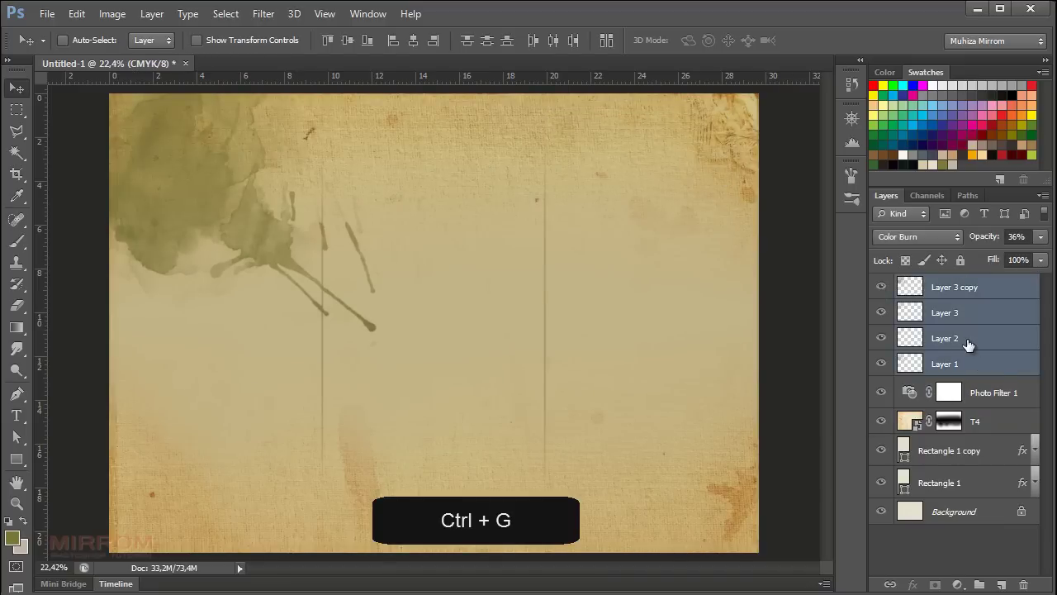
click(882, 284)
click(881, 283)
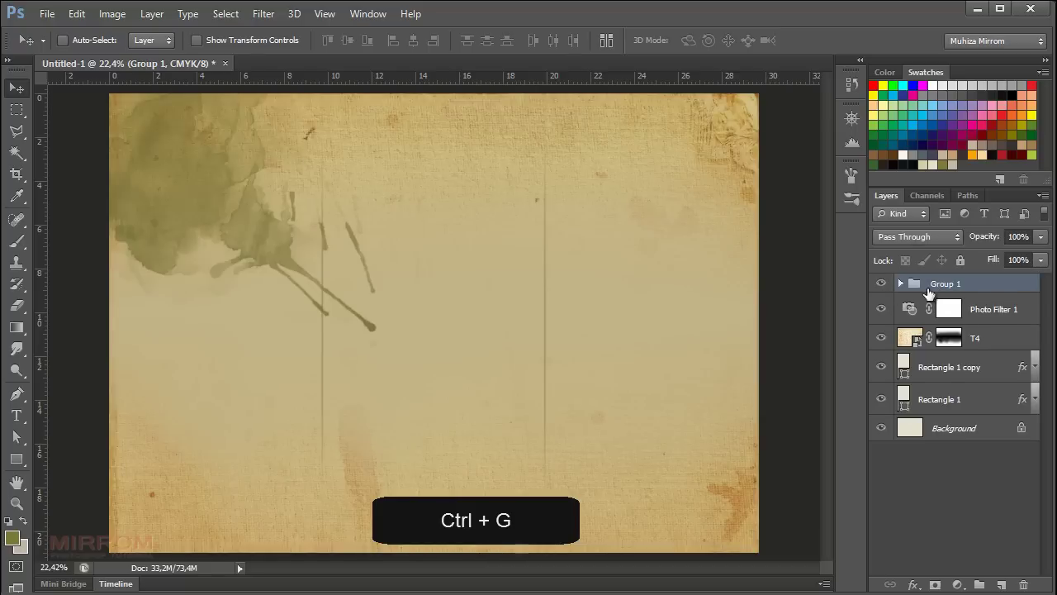
Duplicate the stain group, flip it horizontally, and place it in the top-right corner
key(ctrl+j)
drag(245, 208, 578, 210)
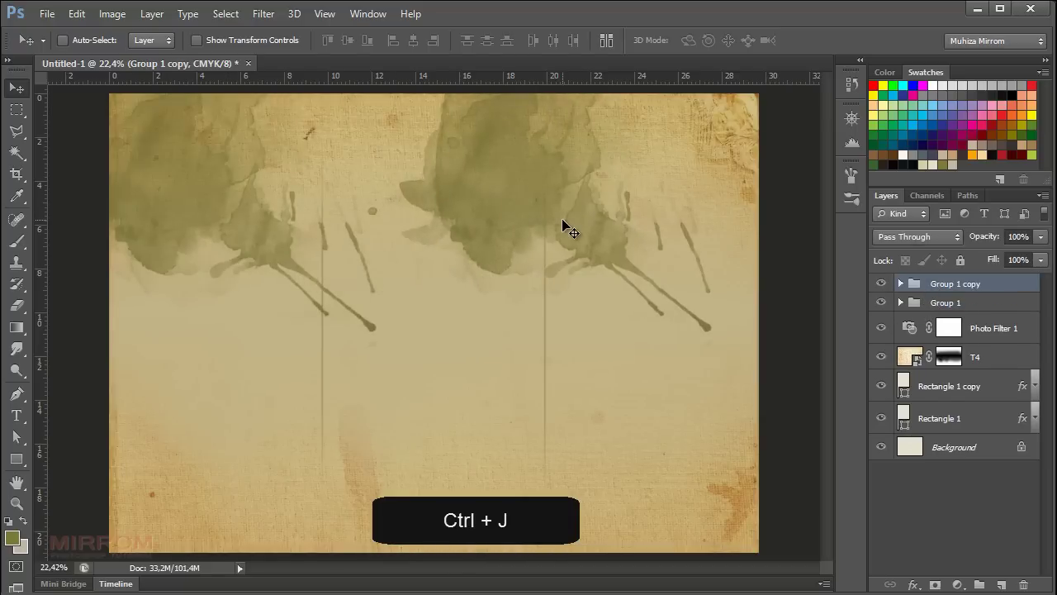
key(ctrl+t)
right_click(626, 164)
click(690, 406)
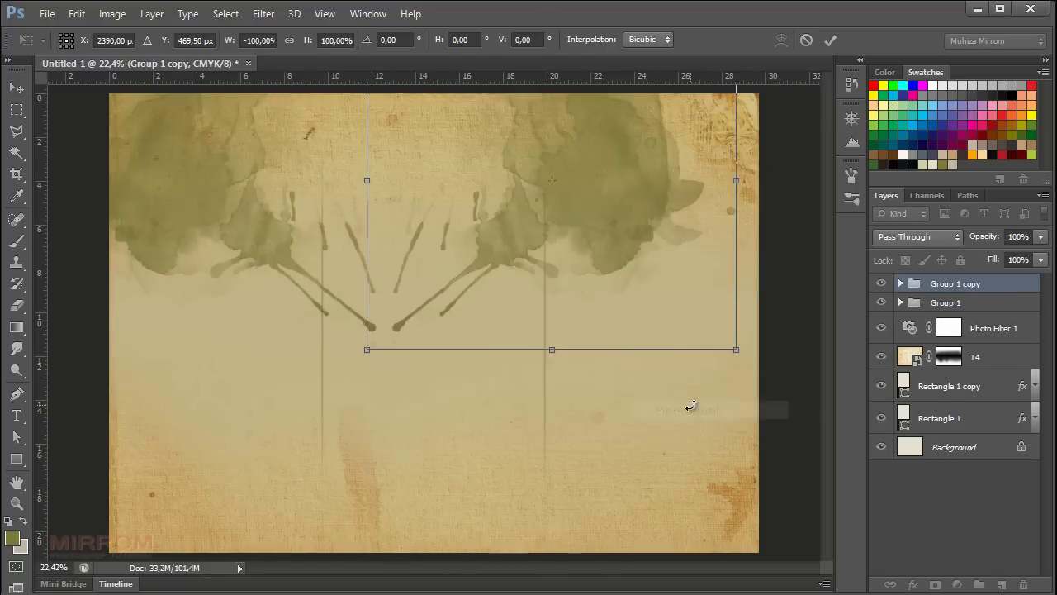
drag(632, 226, 700, 216)
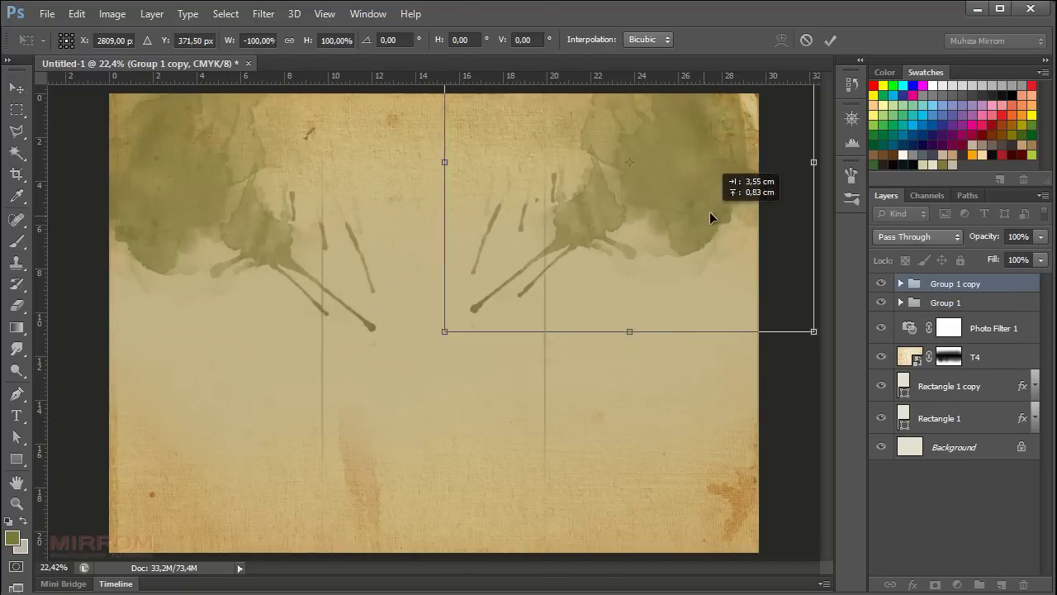
drag(734, 275, 730, 275)
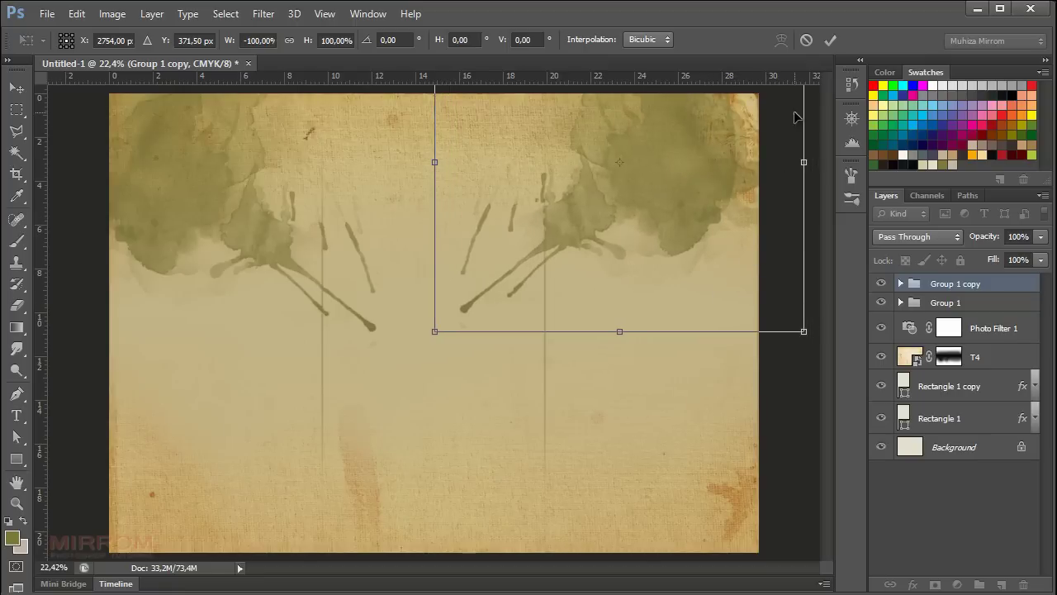
key(Return)
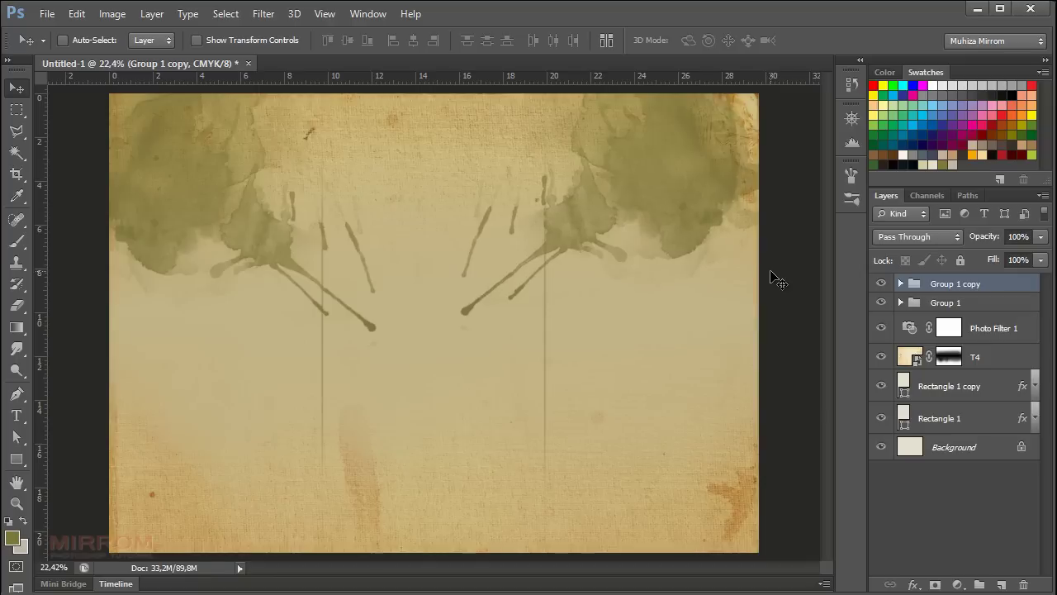
key(shift+Up)
key(shift+Up)
key(shift+Up)
key(shift+Right)
key(shift+Right)
key(shift+Right)
Add a third flipped stain copy at the bottom centre, rotated about 14°
key(ctrl+j)
drag(630, 222, 498, 396)
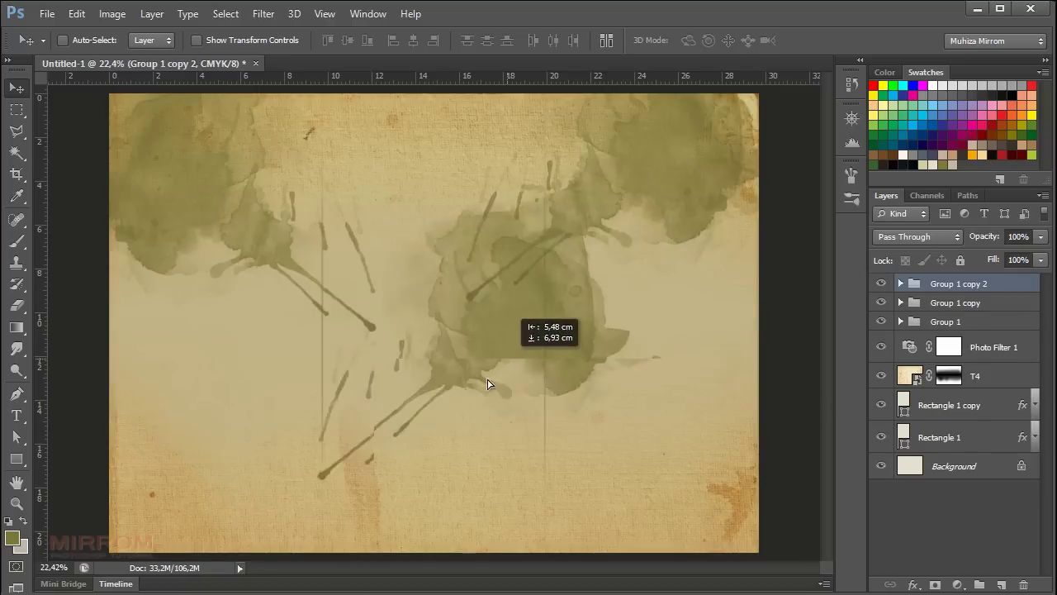
key(ctrl+t)
right_click(502, 319)
click(548, 568)
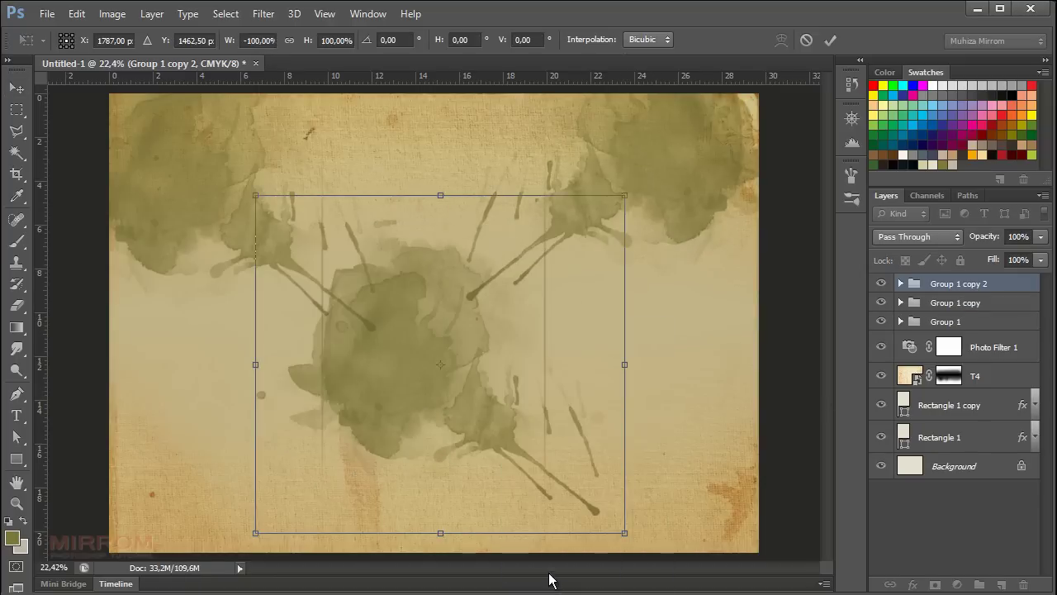
drag(438, 391, 474, 552)
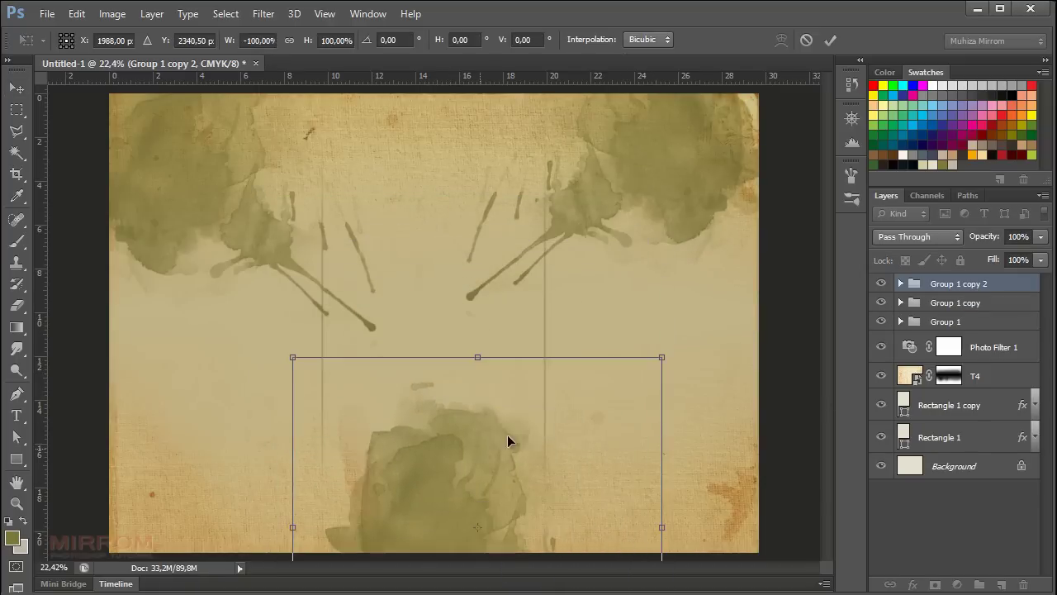
drag(708, 380, 743, 439)
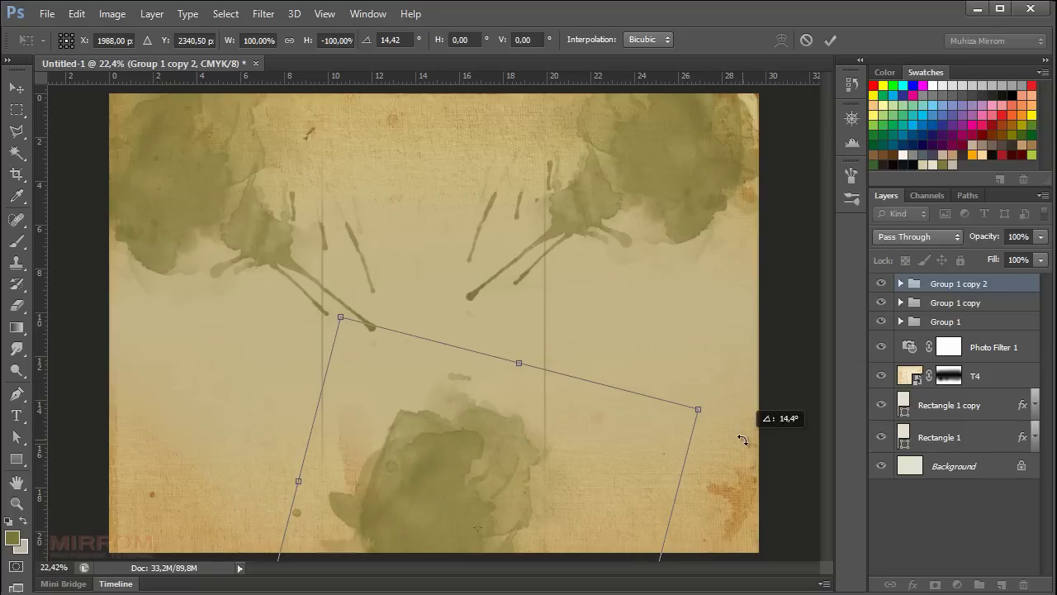
drag(617, 450, 622, 468)
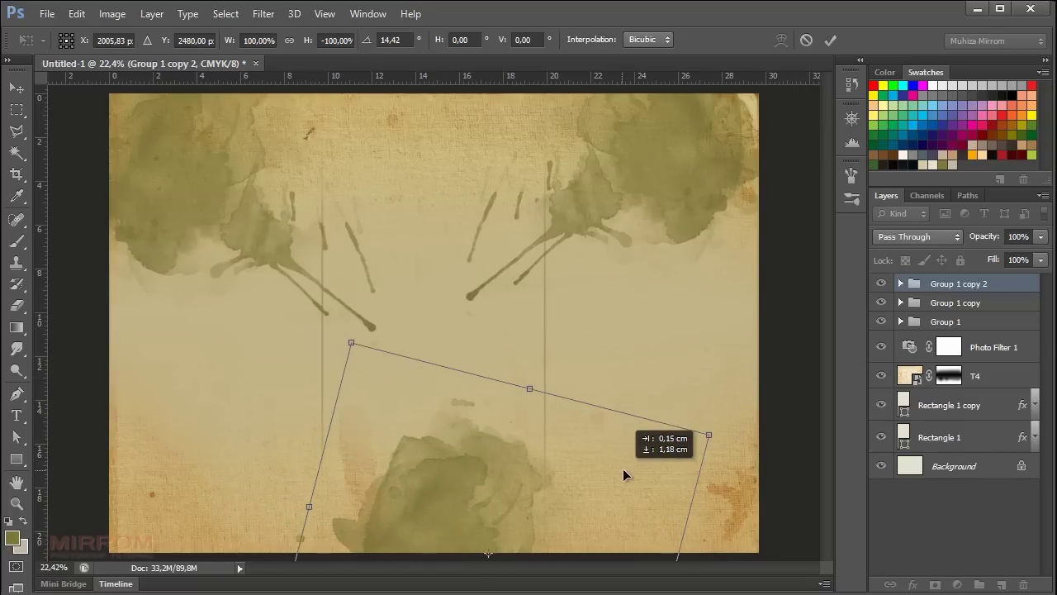
click(828, 45)
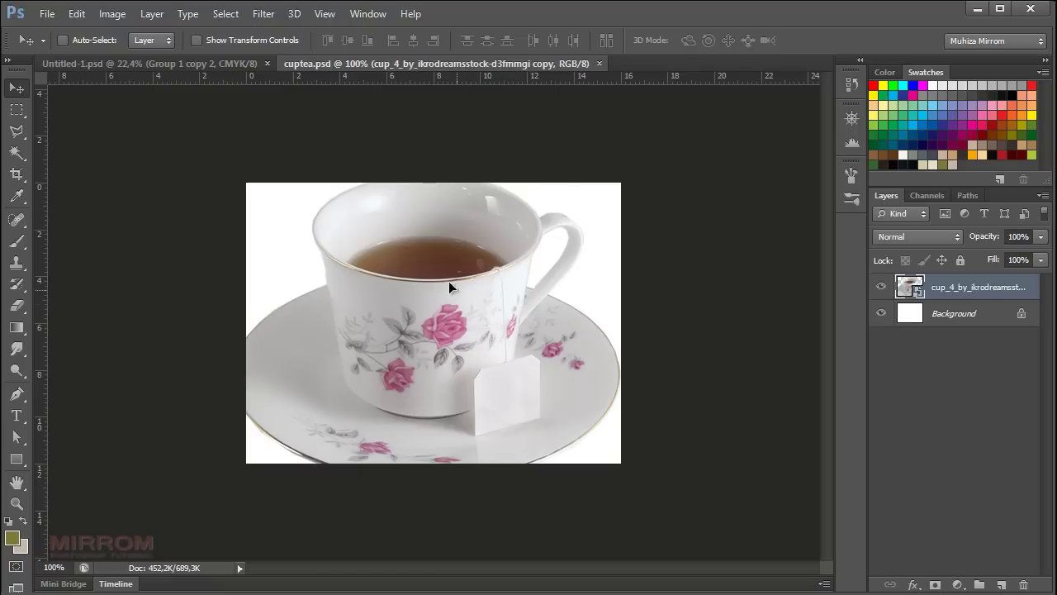
Drag the teacup from cuptea.psd into the right panel, show guides, and nudge it into place
mouse_move(448, 285)
mouse_down()
mouse_move(398, 239)
mouse_move(472, 328)
mouse_move(712, 347)
mouse_up()
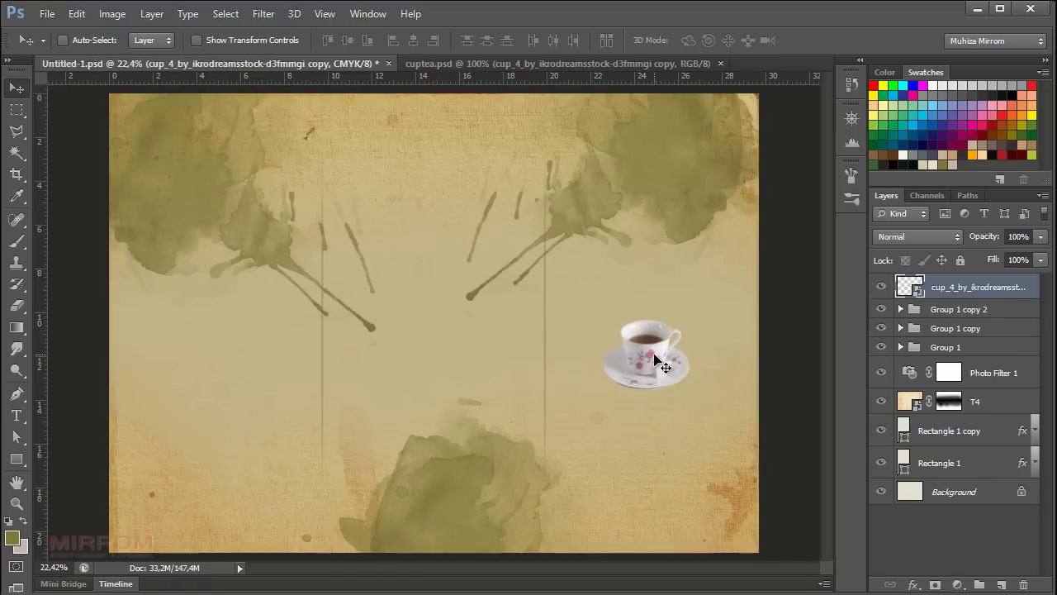
key(ctrl+h)
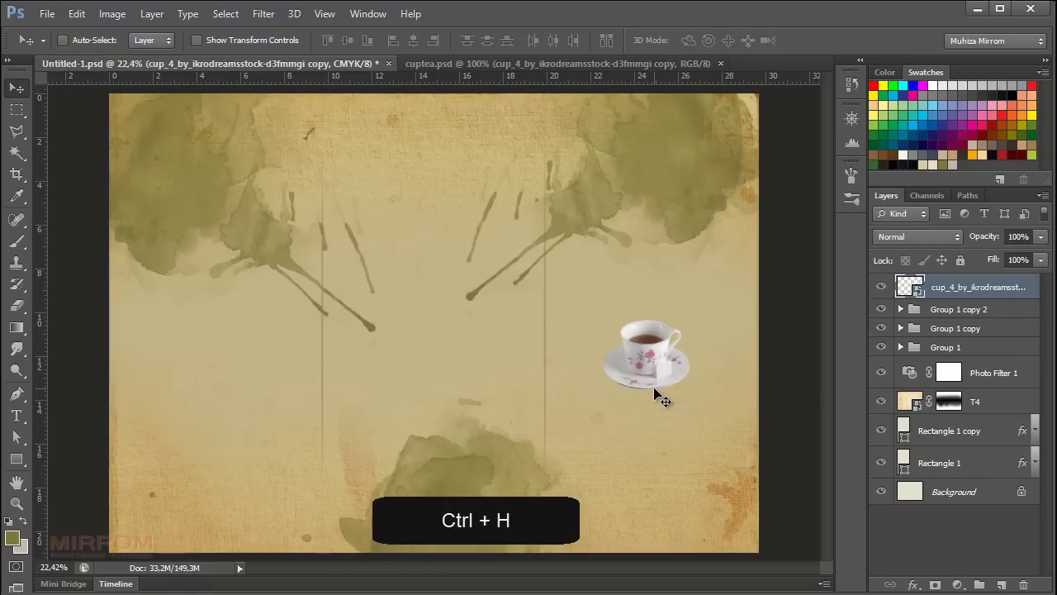
drag(673, 382, 677, 382)
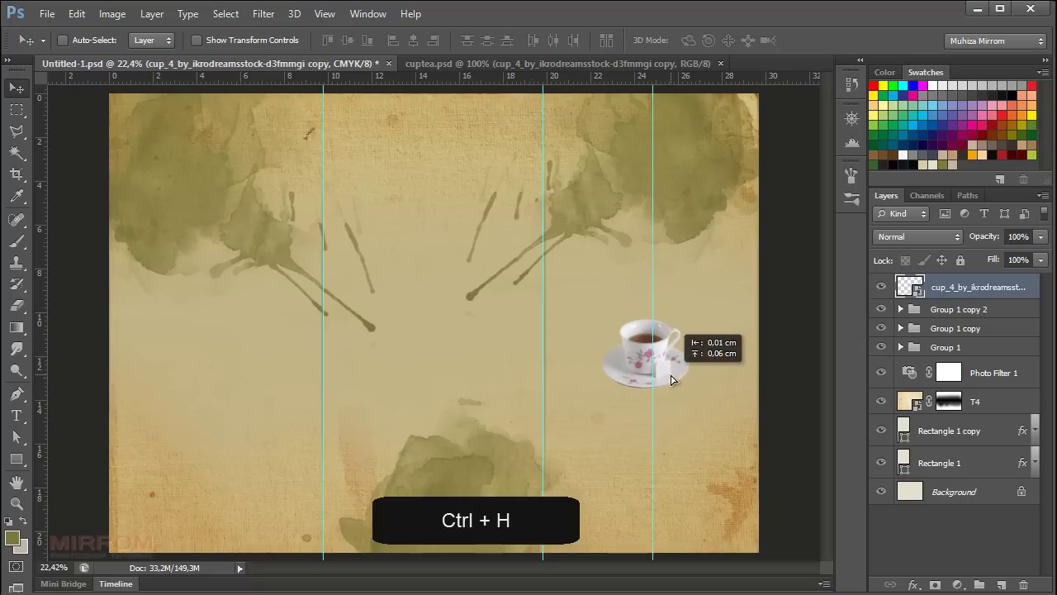
key(shift+Right)
key(shift+Right)
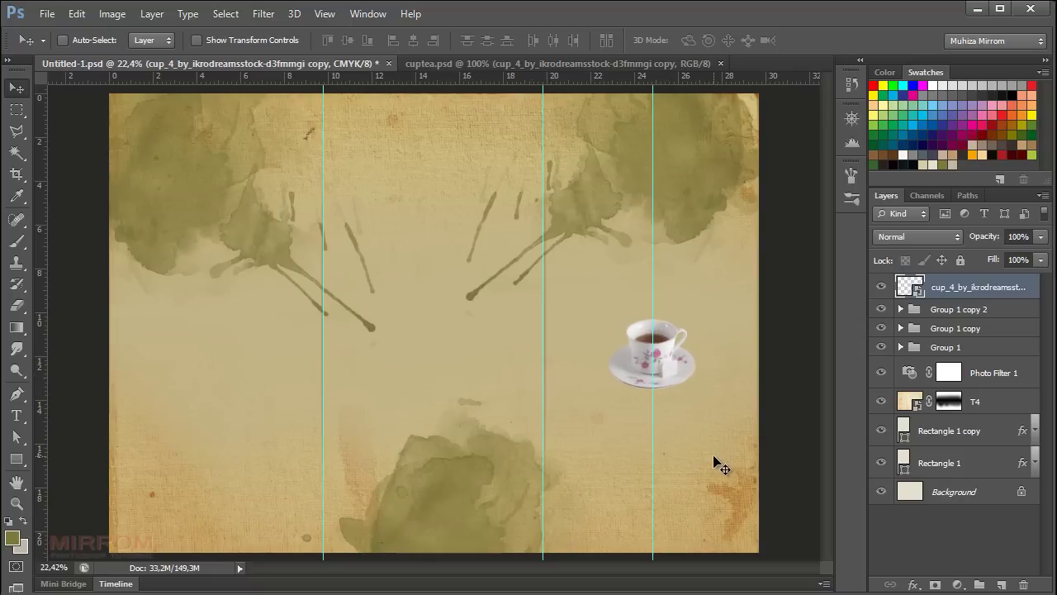
key(shift+Down)
key(shift+Down)
key(shift+Down)
key(shift+Down)
key(shift+Down)
key(shift+Down)
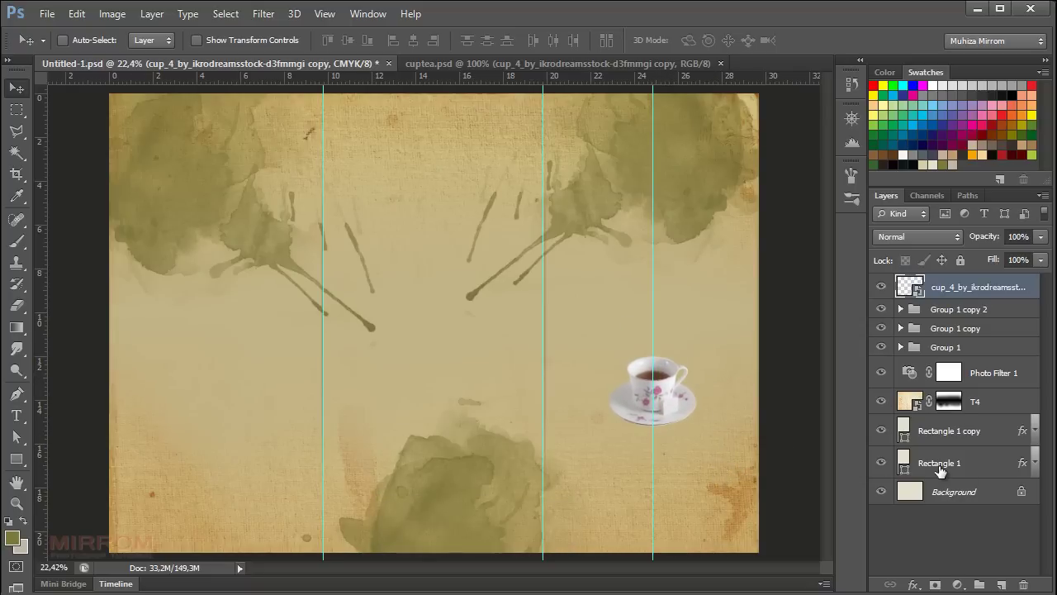
Add a Levels adjustment clipped to the teacup and raise its black input point
click(960, 583)
click(926, 304)
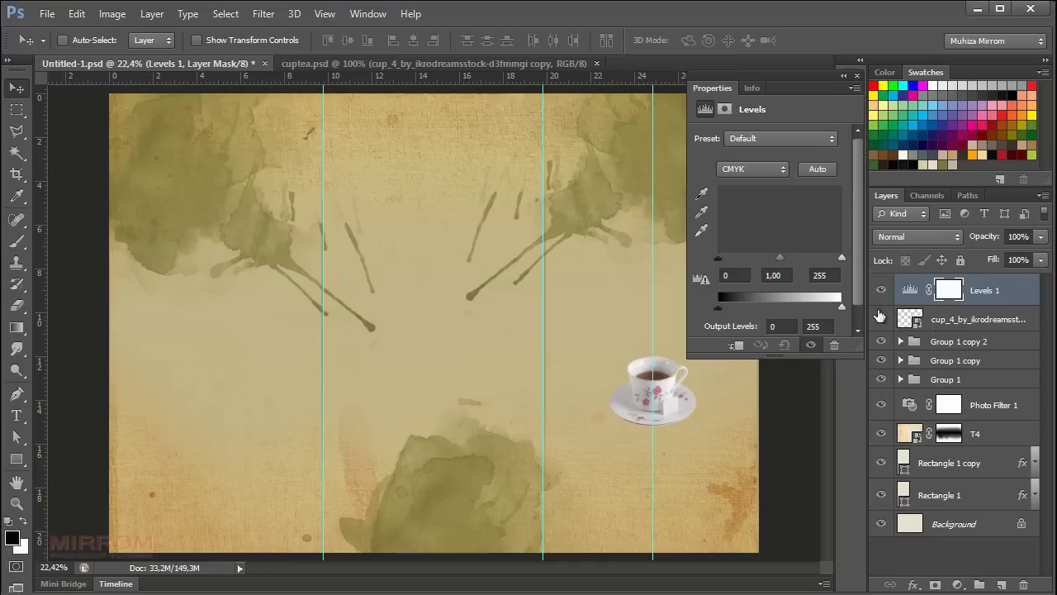
click(735, 345)
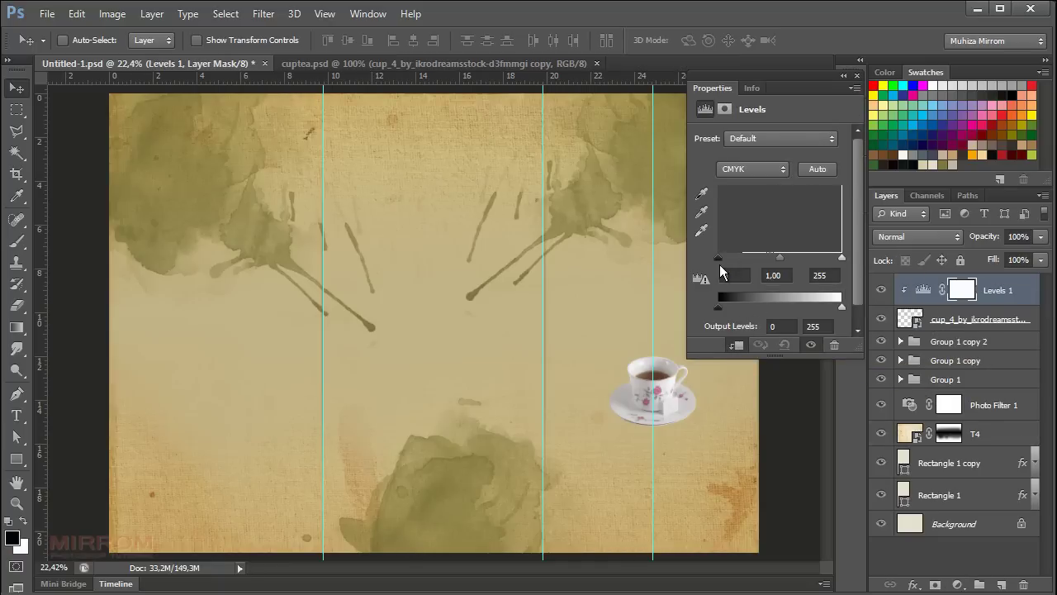
mouse_move(728, 261)
mouse_down()
mouse_move(768, 285)
mouse_move(754, 289)
mouse_up()
click(855, 78)
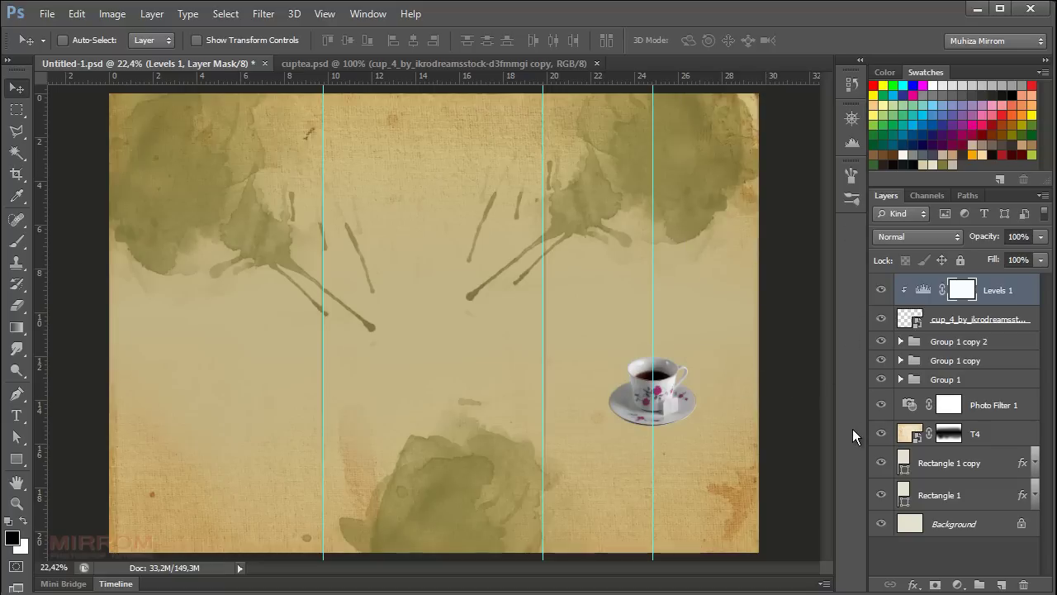
Add a new layer beneath the teacup and set the painting colour to near-black
click(971, 327)
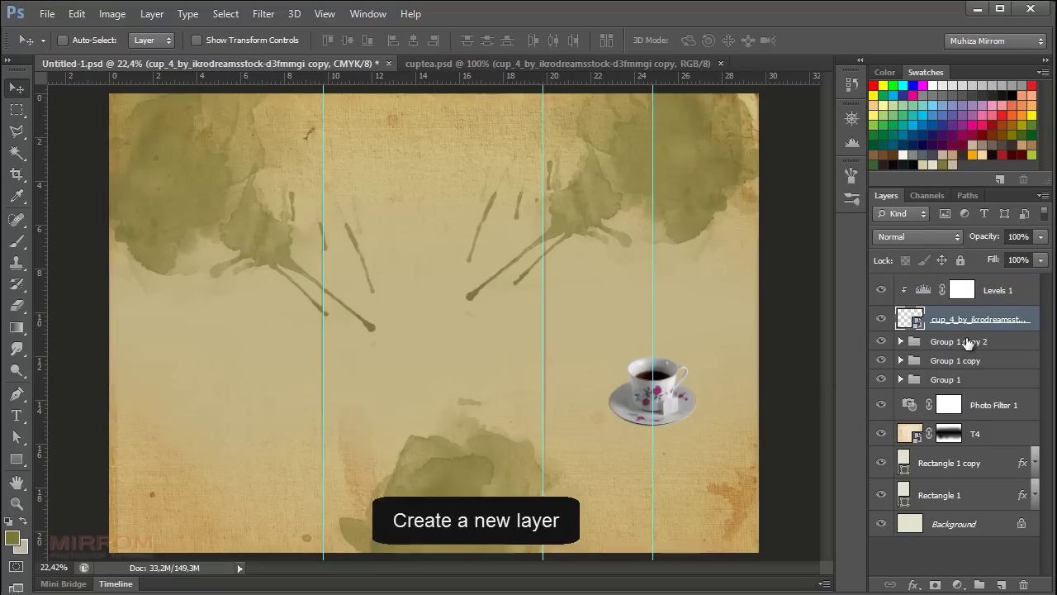
click(970, 341)
click(1001, 584)
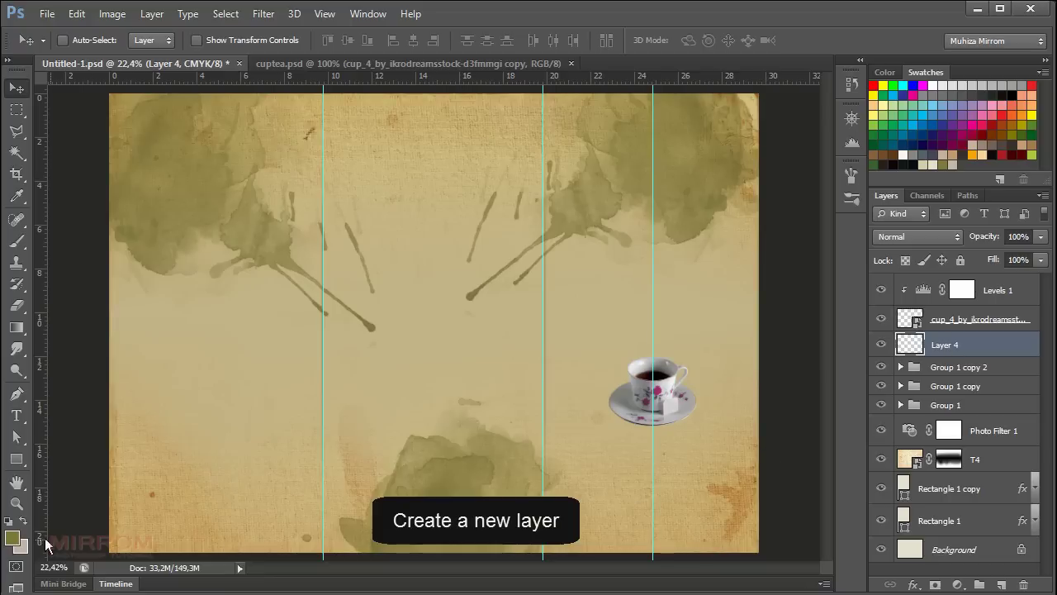
click(13, 537)
click(273, 380)
click(652, 174)
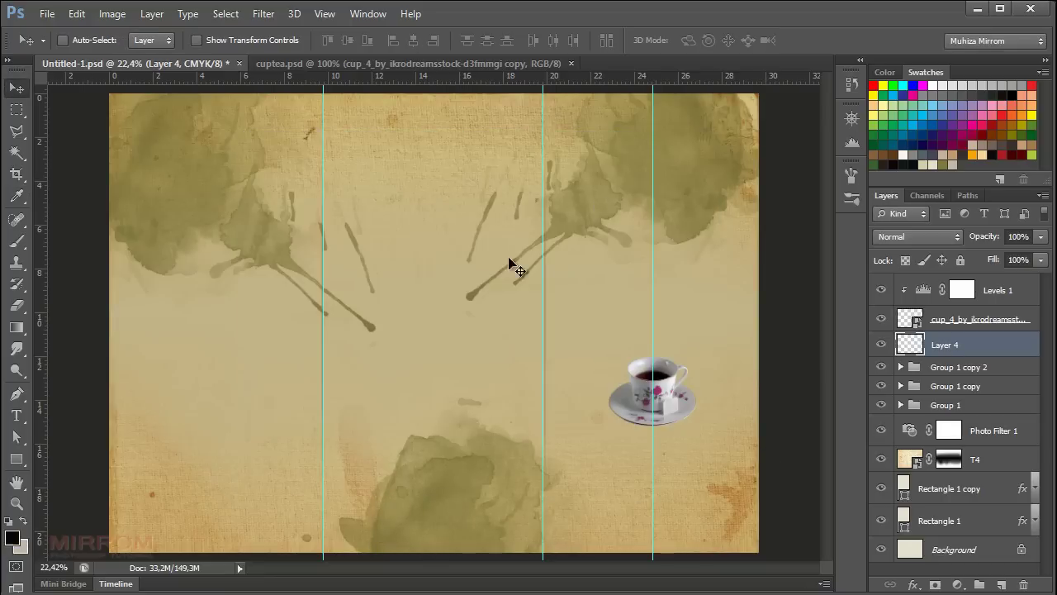
Paint a large soft black blob under the cup and squash it into a flat shadow
key(b)
click(277, 306)
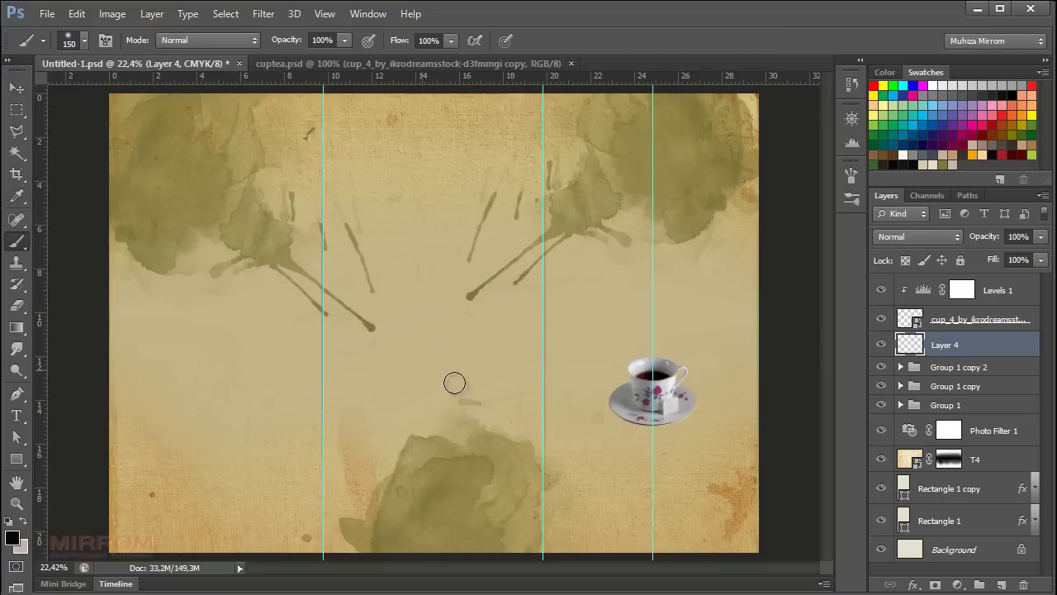
key(ctrl+z)
key(bracketright)
key(bracketright)
key(bracketright)
key(bracketright)
key(bracketright)
key(bracketright)
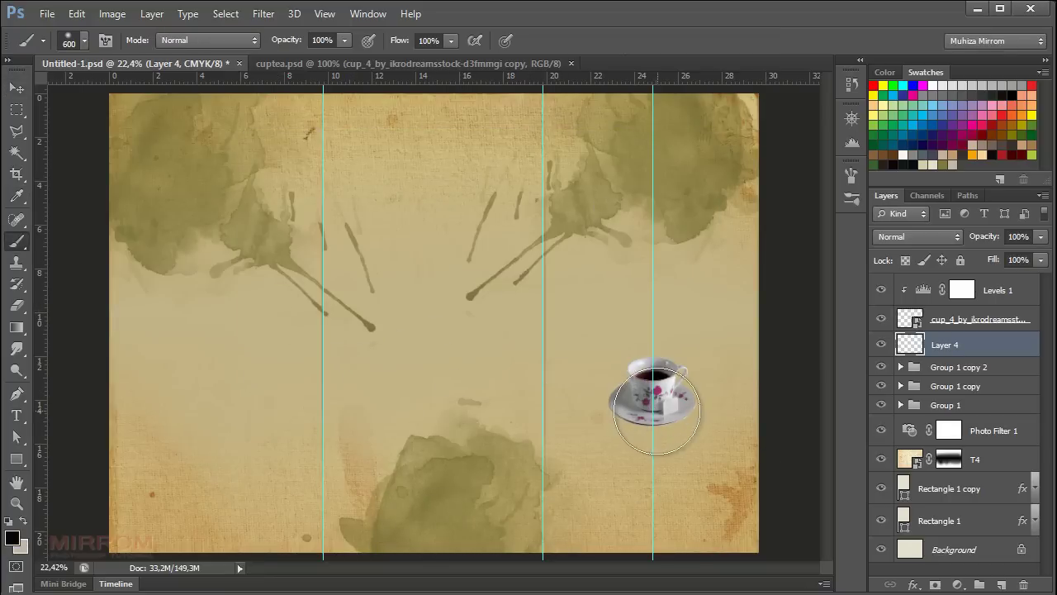
click(654, 417)
key(ctrl+t)
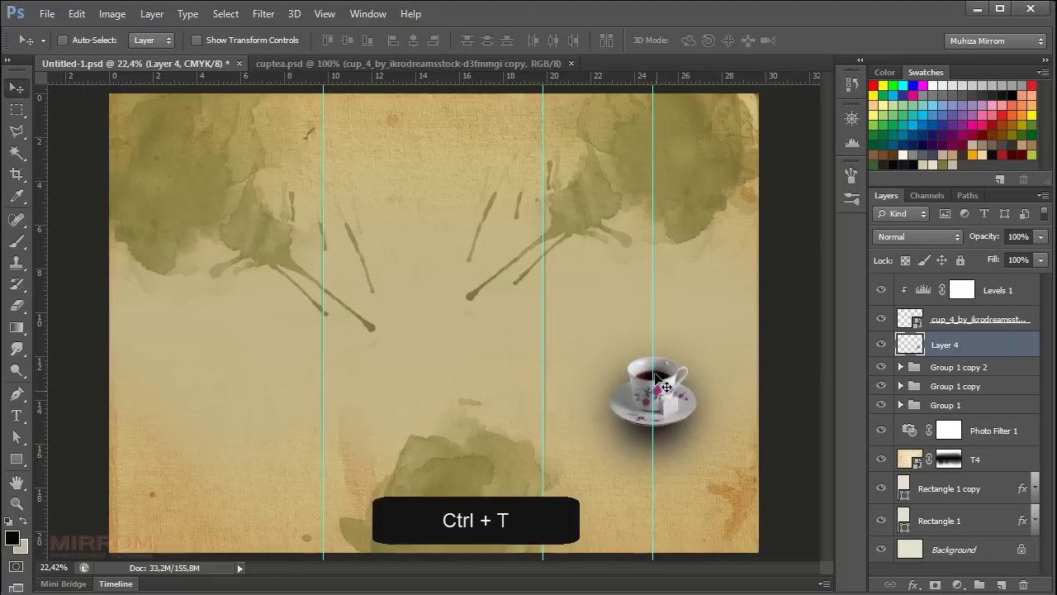
drag(653, 321, 653, 351)
drag(654, 496, 650, 478)
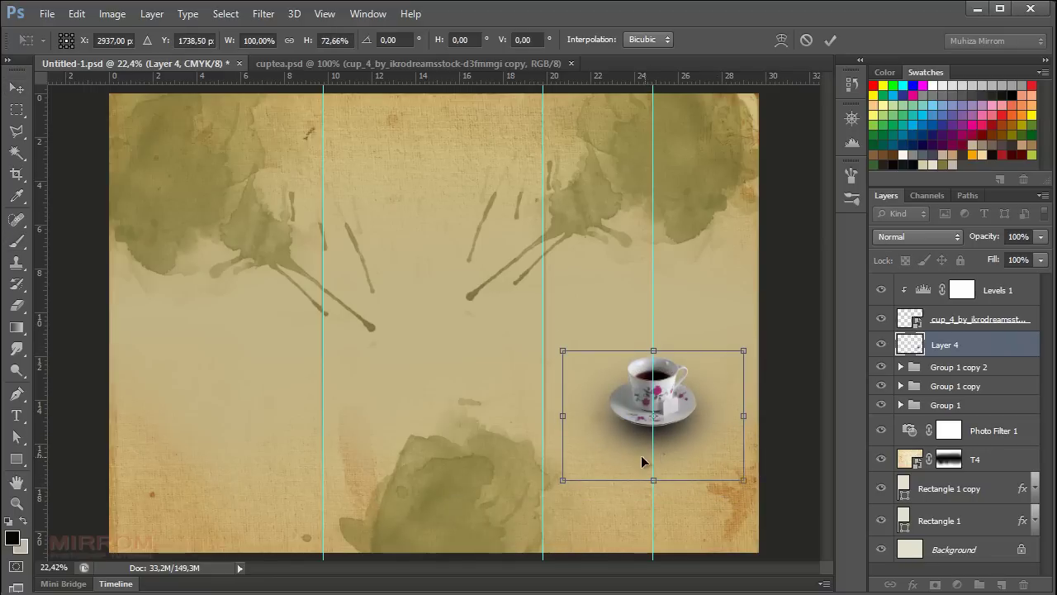
click(830, 40)
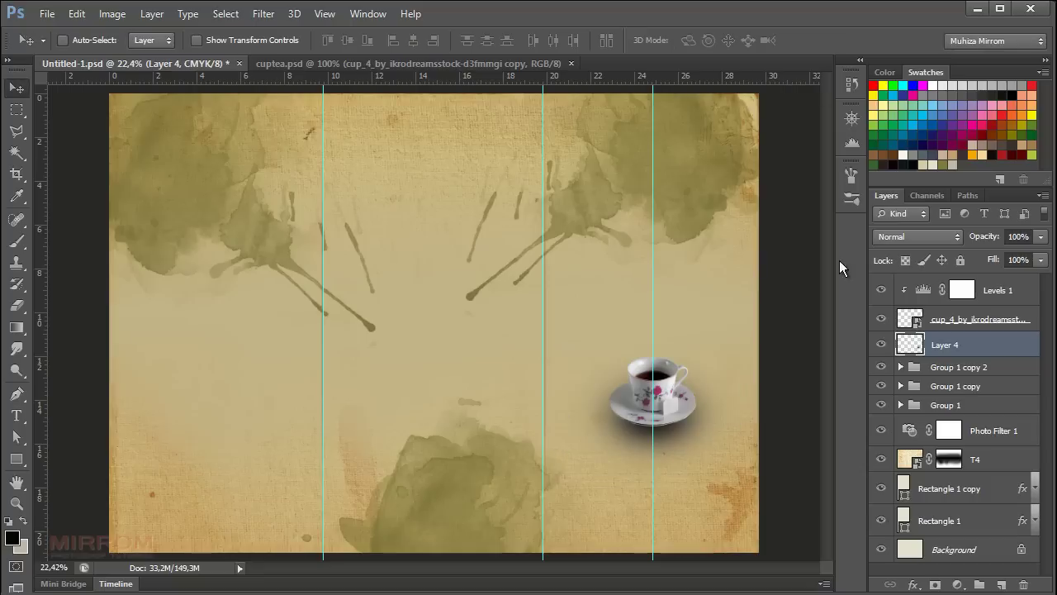
Set the shadow to Multiply at 72% opacity and add an empty layer above it
click(933, 238)
click(940, 295)
drag(985, 242, 983, 241)
key(Return)
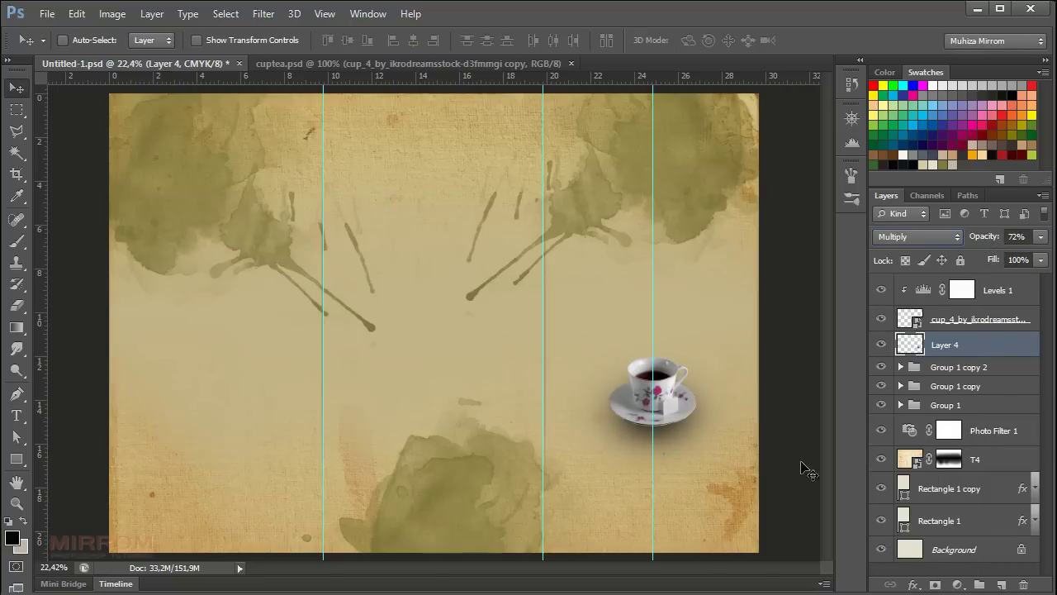
click(1001, 585)
Zoom in on the teacup and hide the panel guides
key(z)
drag(703, 465, 640, 438)
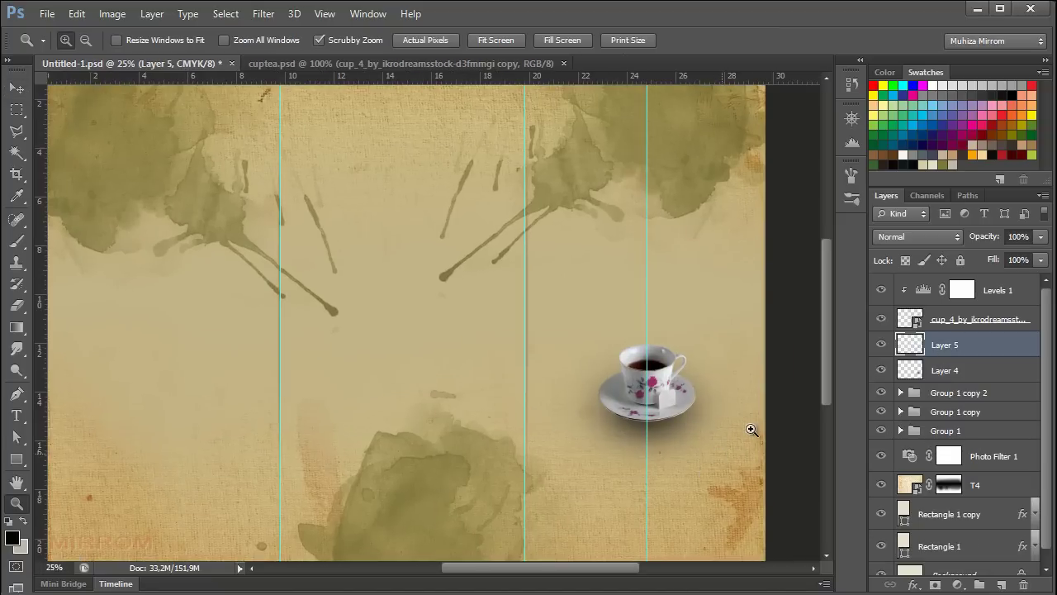
click(639, 438)
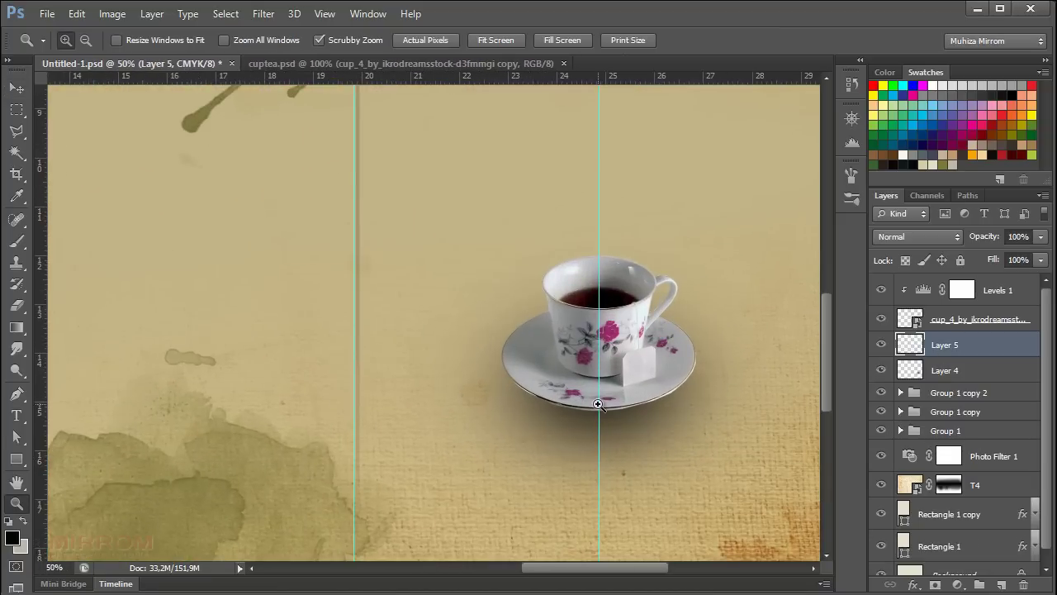
key(ctrl+semicolon)
Shrink the brush to 100 and set Layer 5 opacity to 80%
key(b)
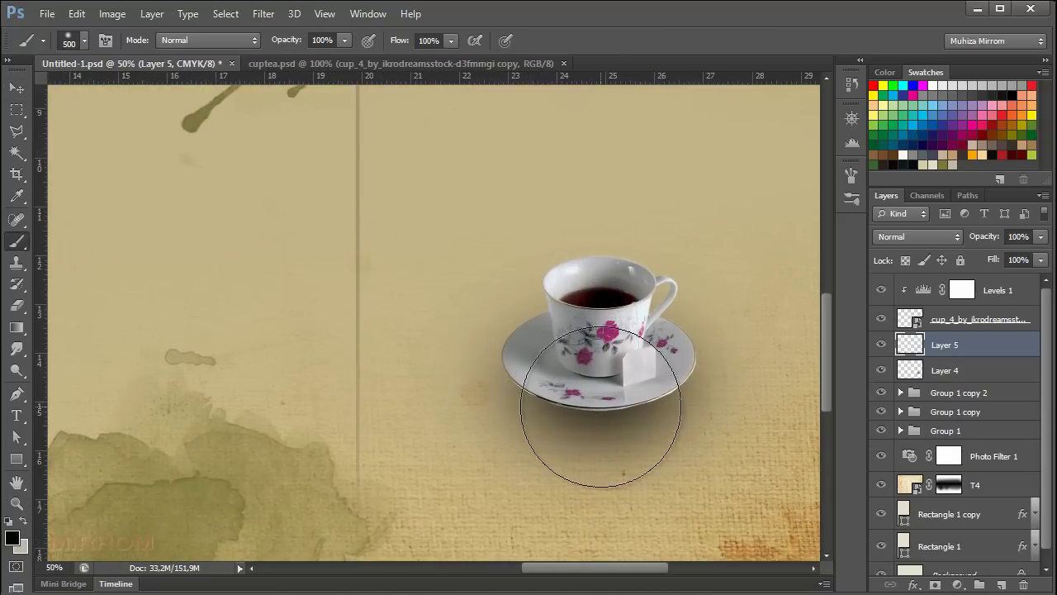
key(bracketleft)
key(bracketleft)
key(bracketleft)
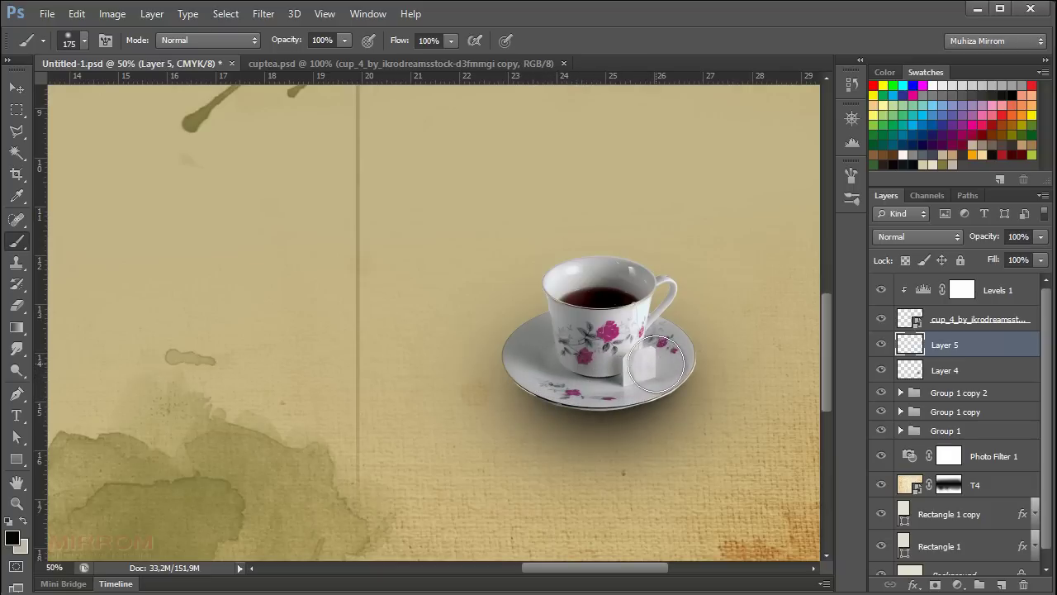
key(bracketleft)
key(bracketleft)
key(bracketleft)
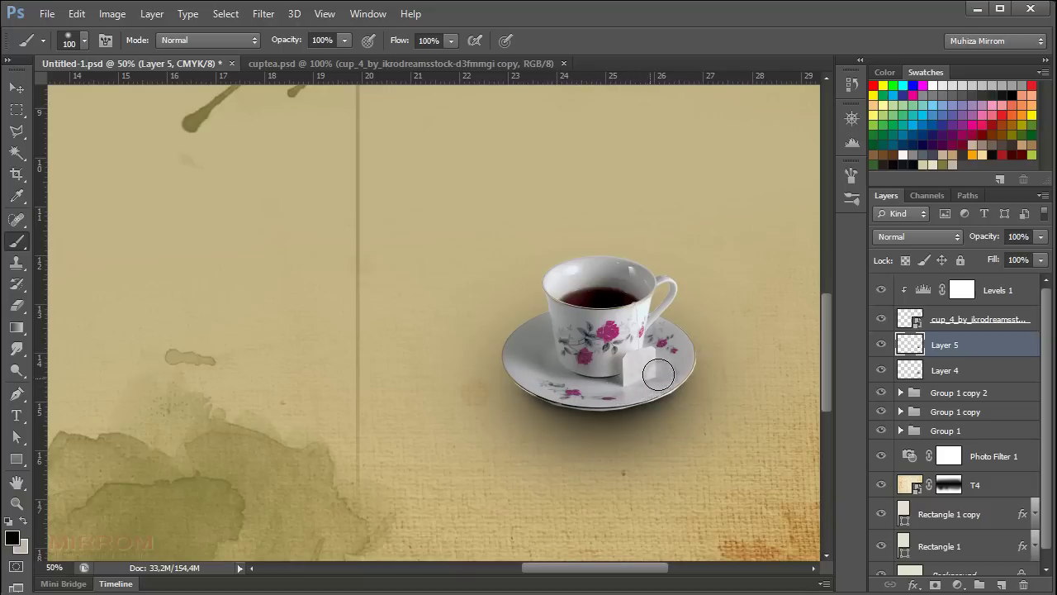
drag(985, 242, 976, 245)
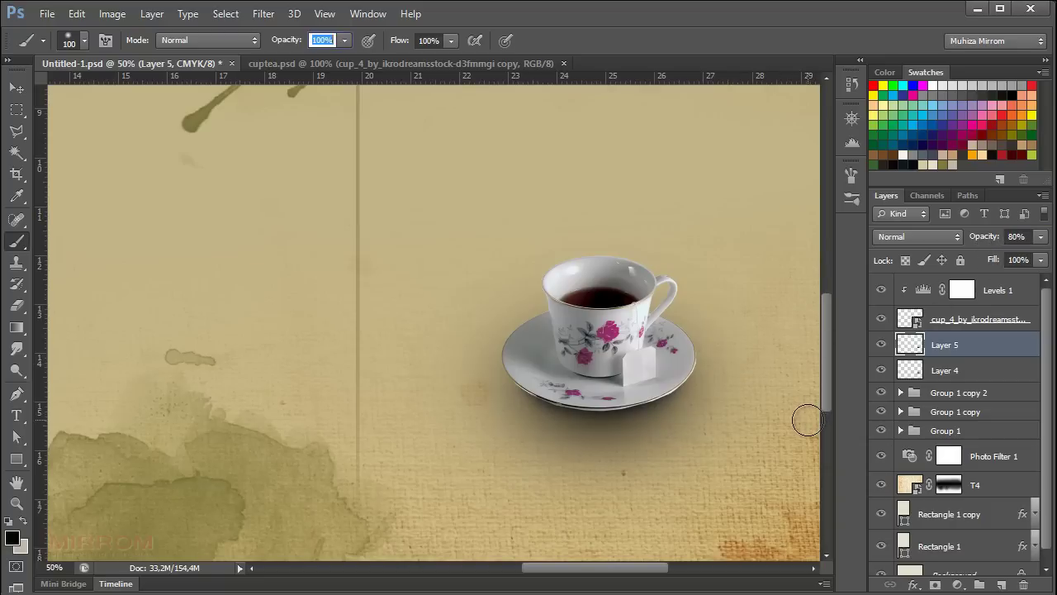
key(v)
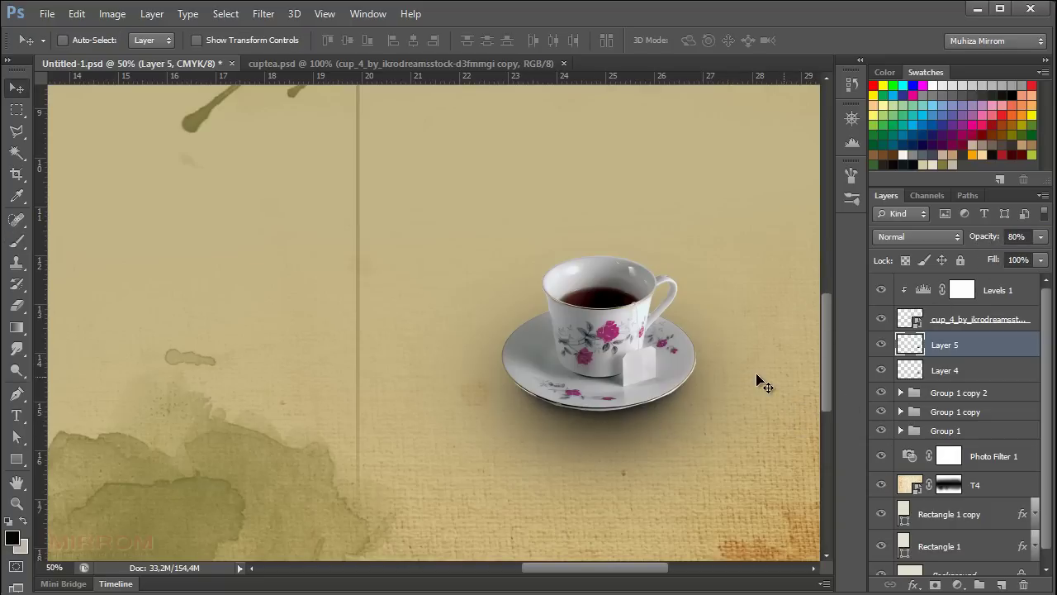
Nudge the teacup up, then bring in the Tea-l leaves and tuck them beside the cup's left side
key(shift+Up)
key(shift+Up)
key(shift+Up)
click(958, 392)
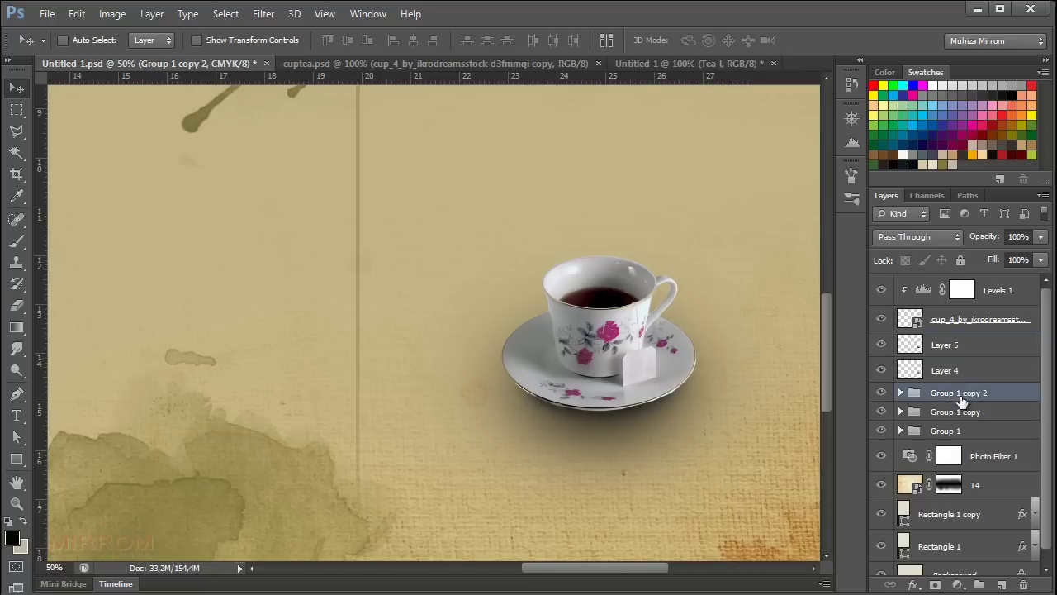
click(654, 64)
mouse_move(640, 361)
mouse_down()
mouse_move(494, 310)
mouse_move(541, 273)
mouse_up()
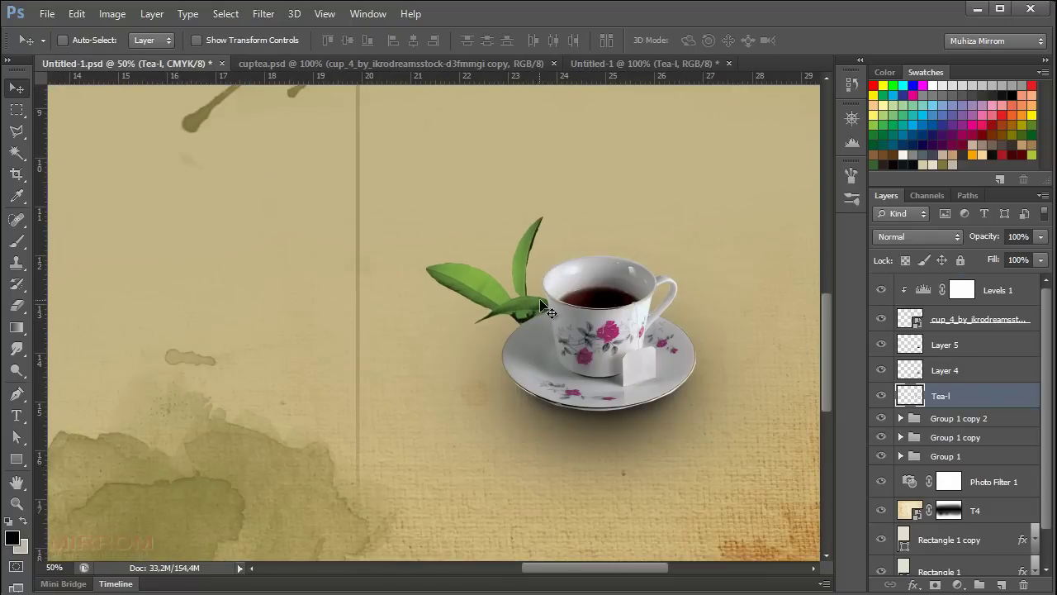
key(shift+Right)
key(shift+Right)
key(shift+Right)
key(shift+Right)
key(shift+Right)
key(shift+Right)
key(shift+Down)
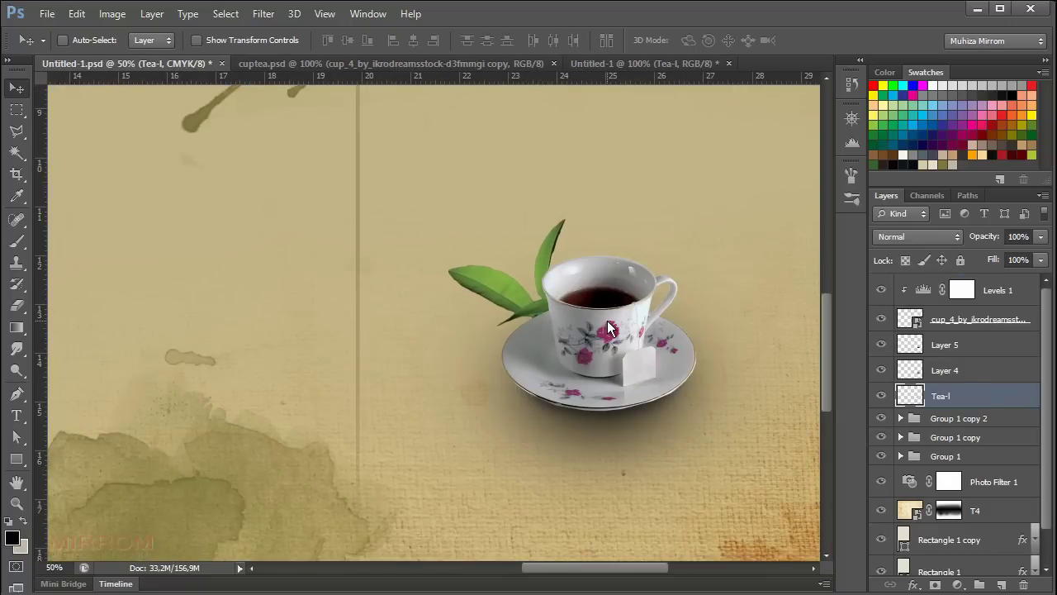
key(shift+Down)
key(shift+Down)
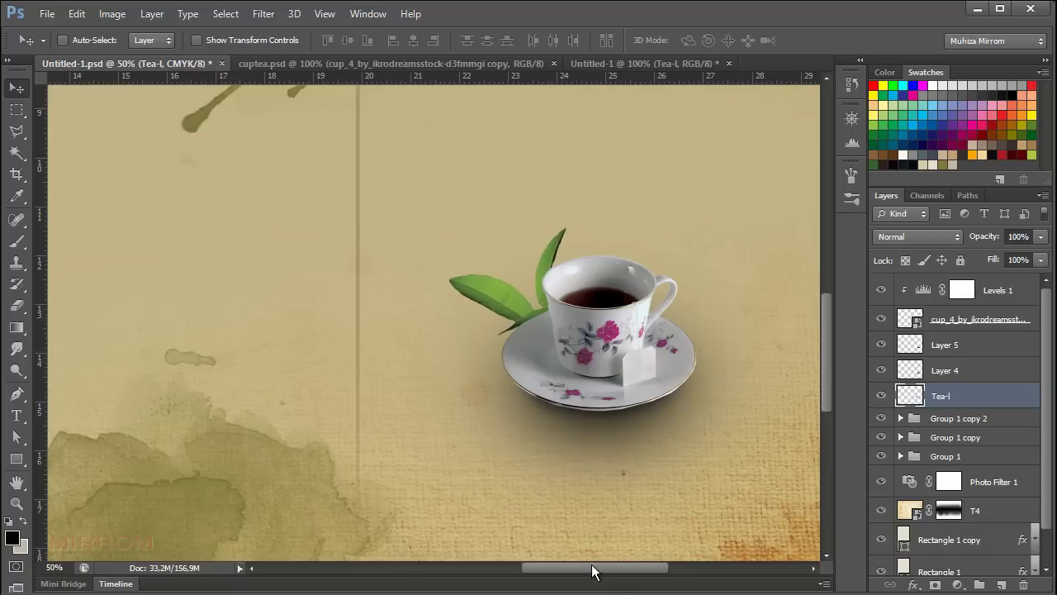
drag(592, 568, 622, 581)
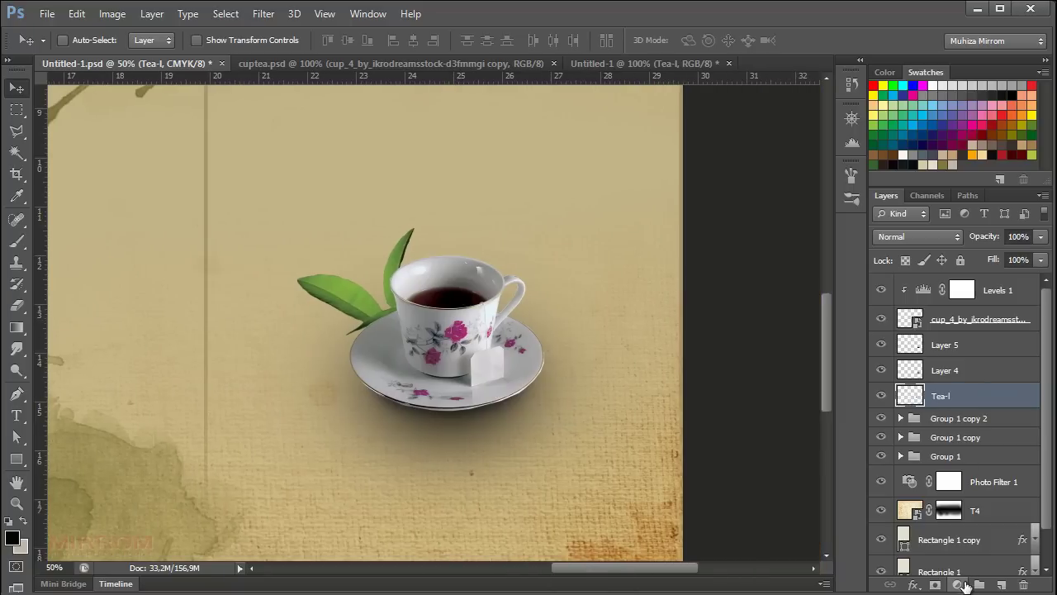
Add a Color Balance clipped to the tea leaves with Cyan-Red +26 and Yellow-Blue +15
click(957, 584)
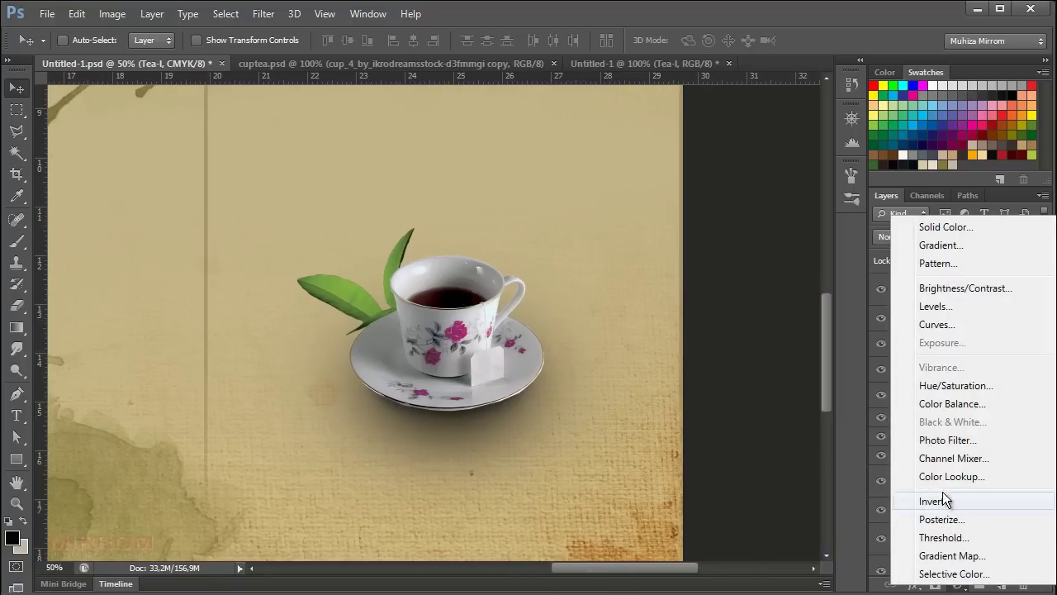
click(953, 404)
click(737, 345)
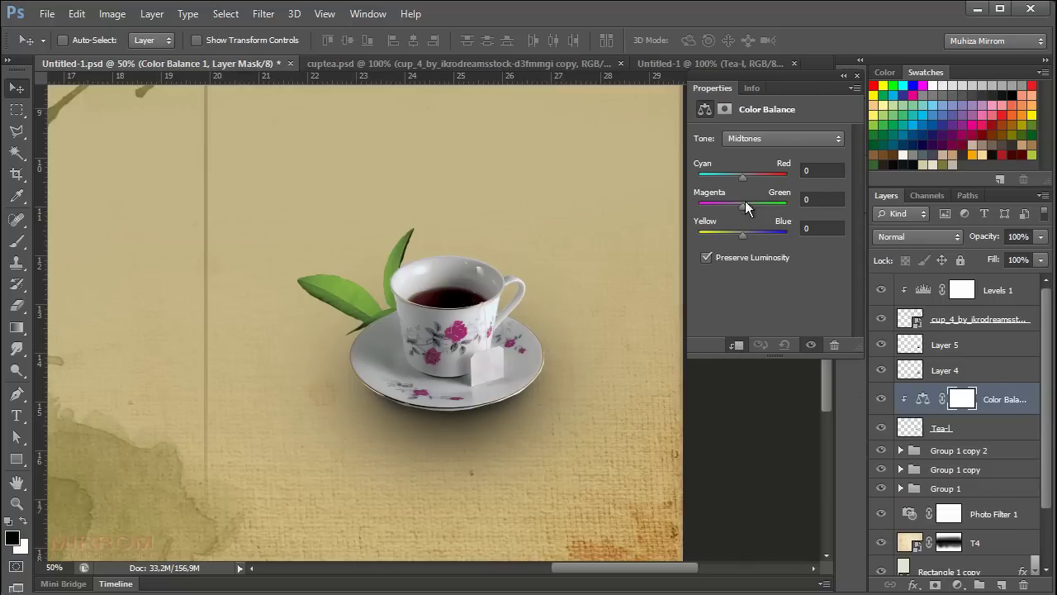
drag(750, 180, 754, 179)
drag(747, 236, 749, 238)
click(843, 75)
Add a Levels adjustment clipped to the tea leaves with black input 22
click(958, 584)
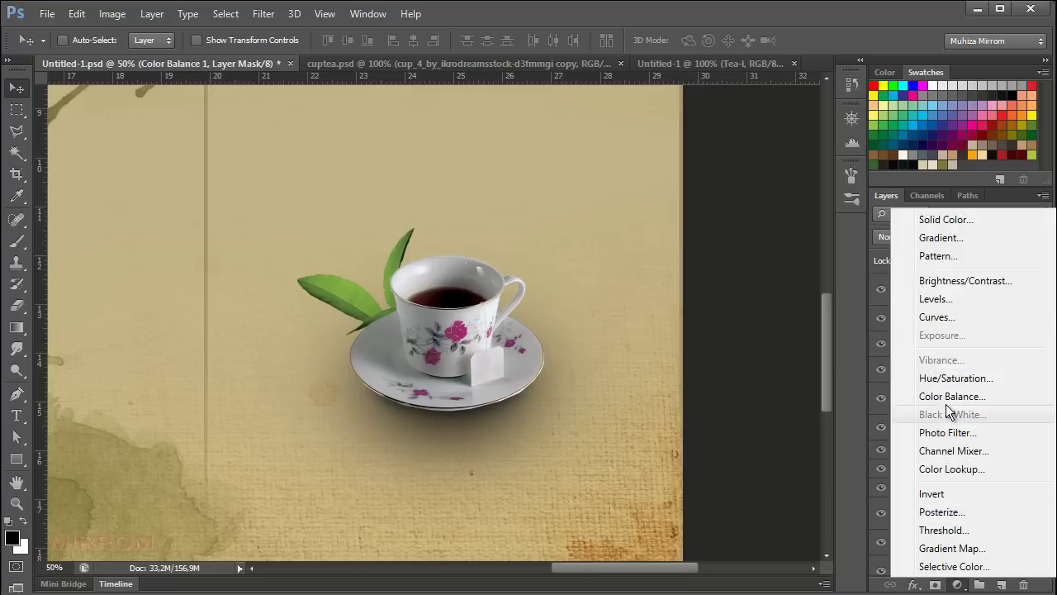
click(946, 314)
click(735, 345)
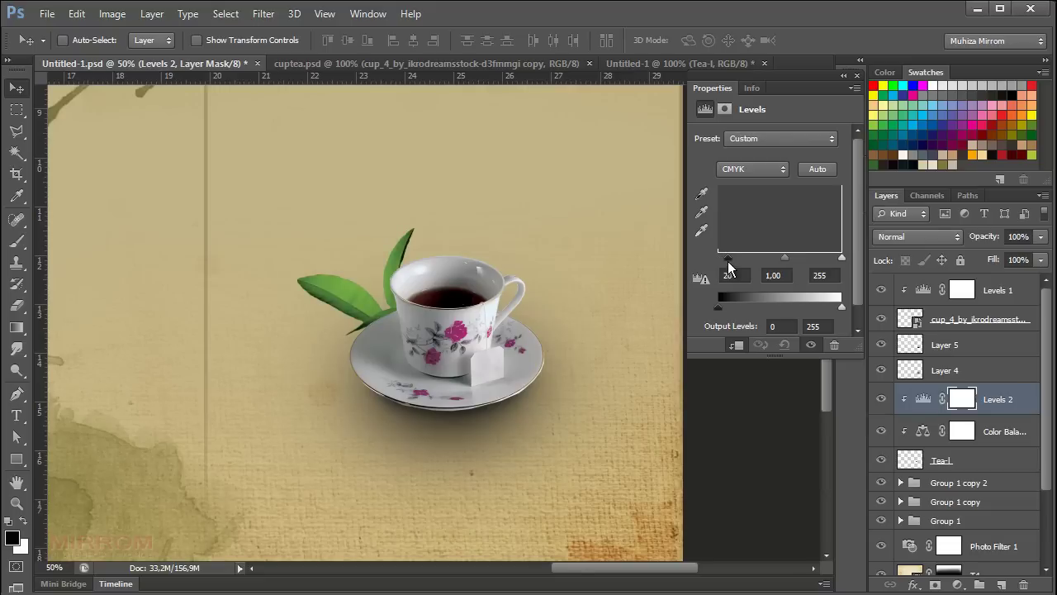
click(743, 275)
text(22)
click(855, 76)
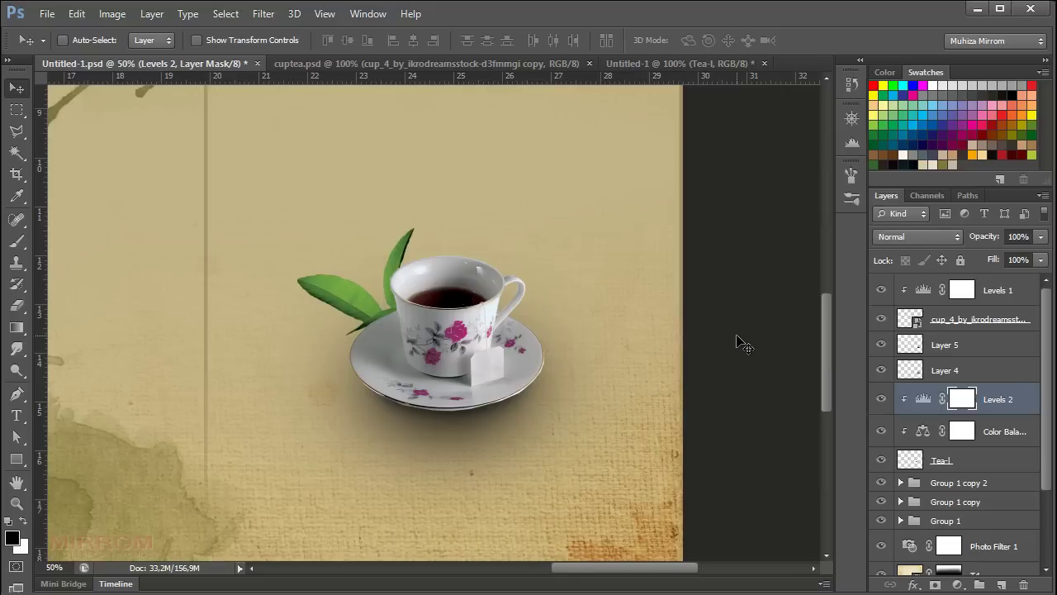
click(932, 461)
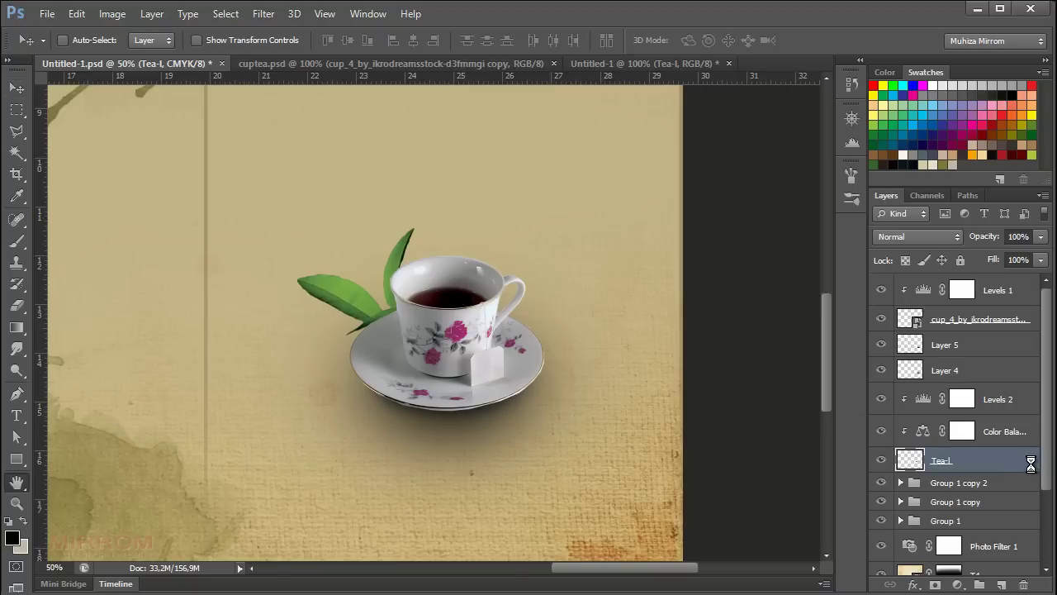
Turn on a black Outer Glow in Multiply mode for the Tea-l leaves
double_click(1031, 468)
click(569, 361)
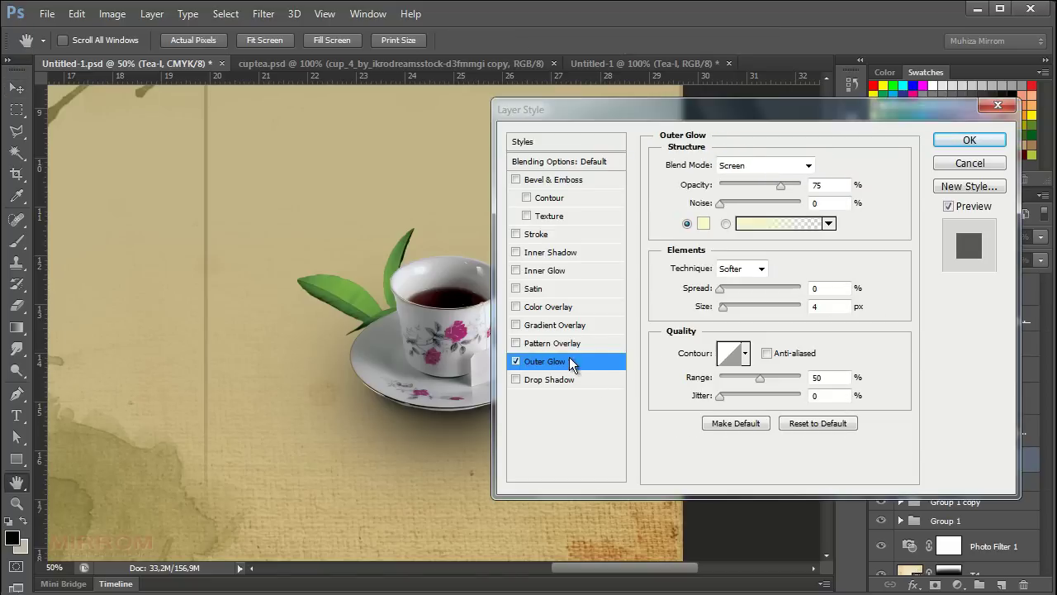
click(703, 223)
click(326, 348)
click(661, 173)
click(764, 165)
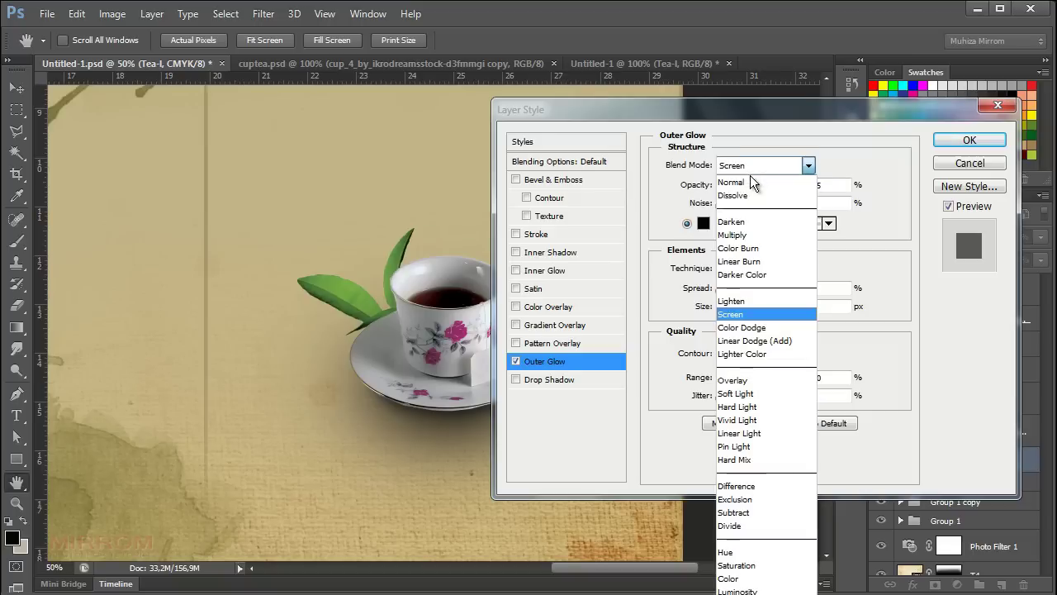
click(747, 230)
Set the glow to 48 px size and 32% opacity, apply it, and view the whole brochure
drag(723, 306, 740, 316)
drag(780, 184, 749, 184)
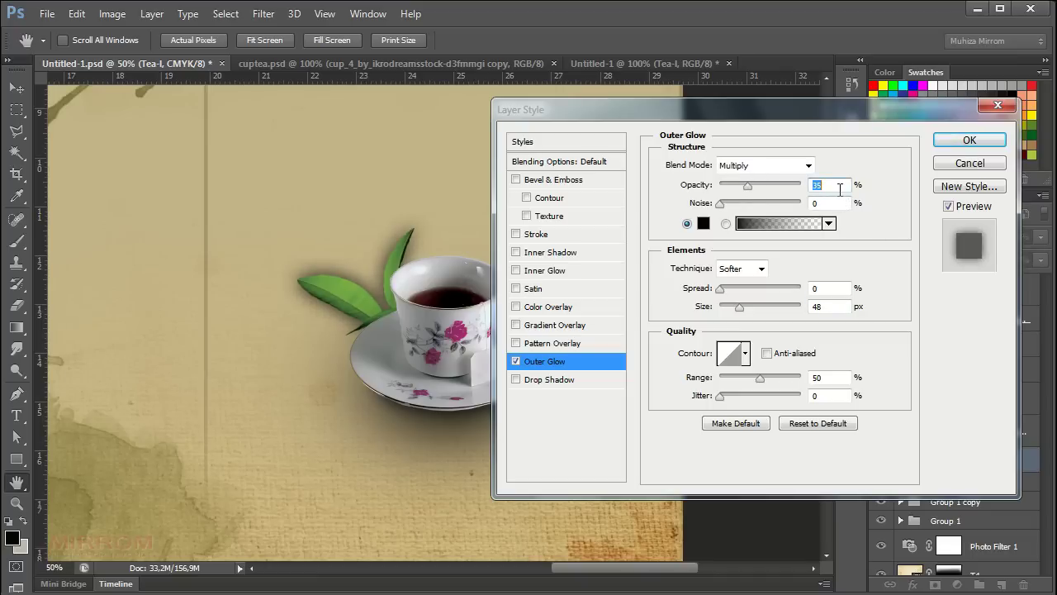
key(Down)
key(Down)
key(Down)
click(979, 140)
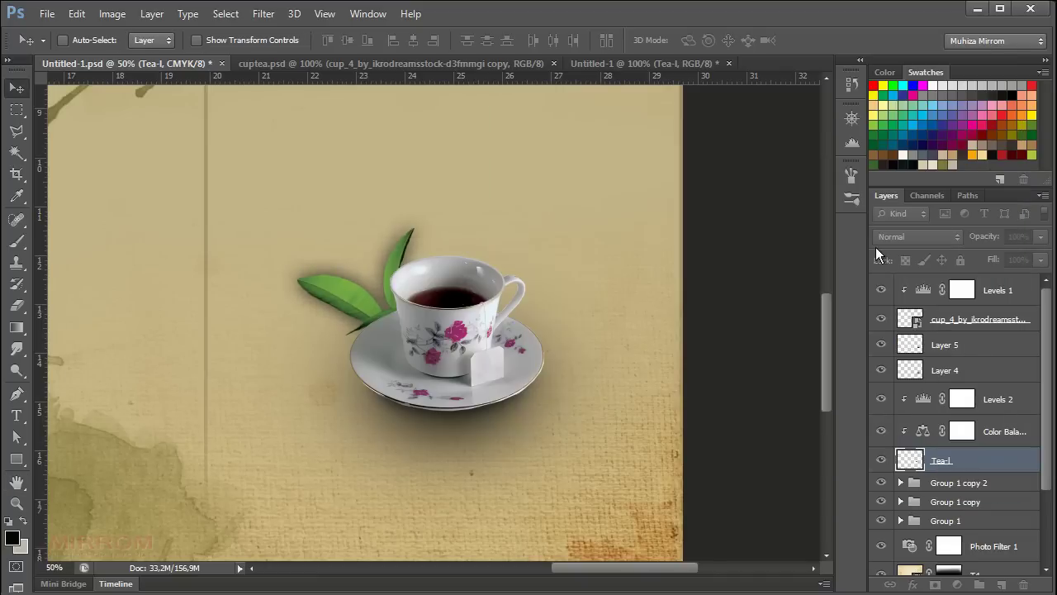
click(1034, 460)
key(ctrl+minus)
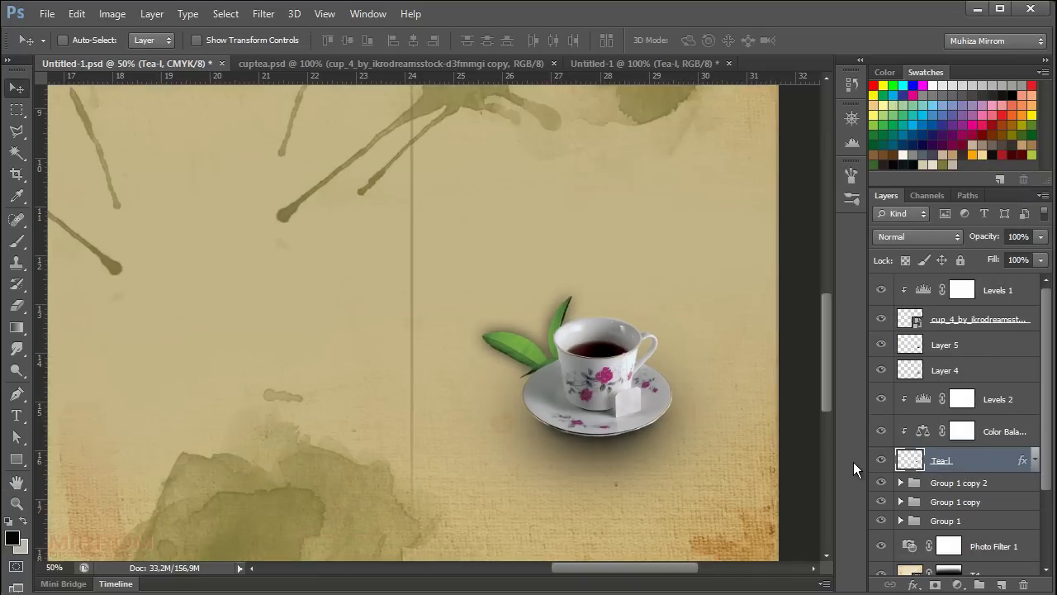
key(ctrl+0)
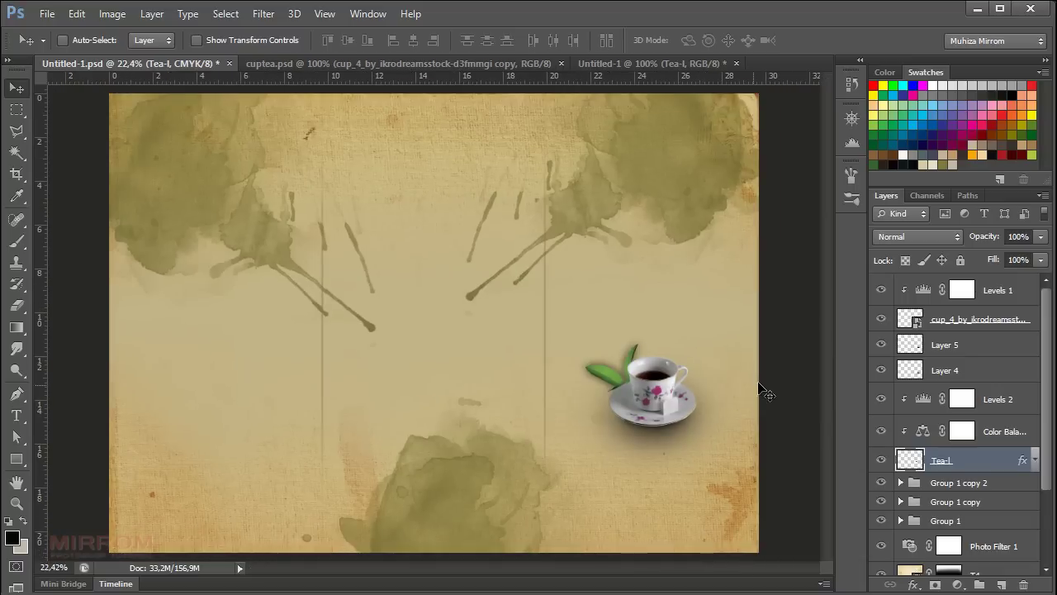
Place the Tea Garden in Munnar photo above Group 1 copy 2, scaled down onto the right panel
click(943, 486)
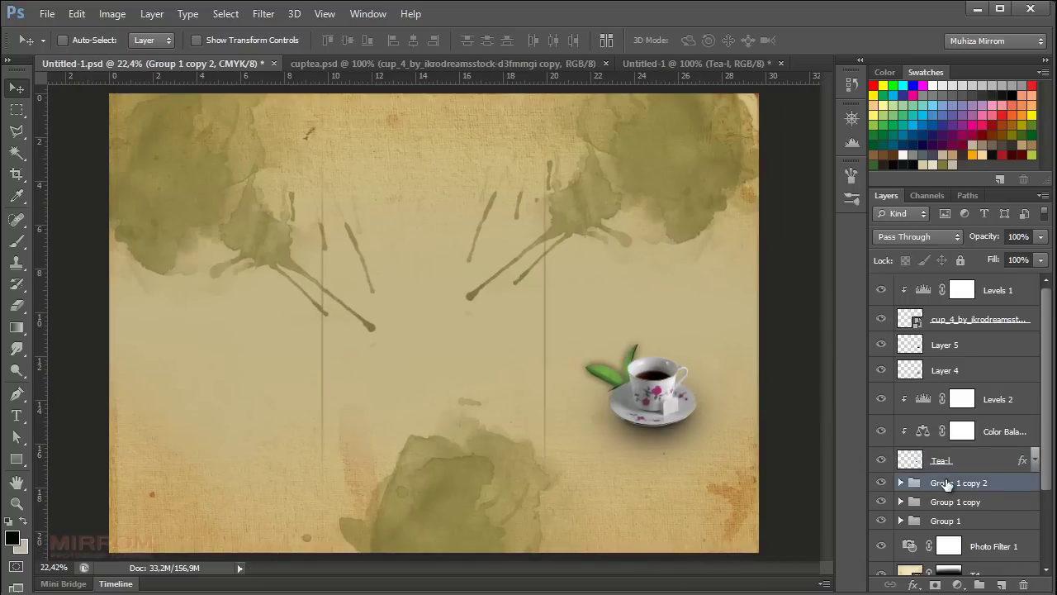
click(47, 13)
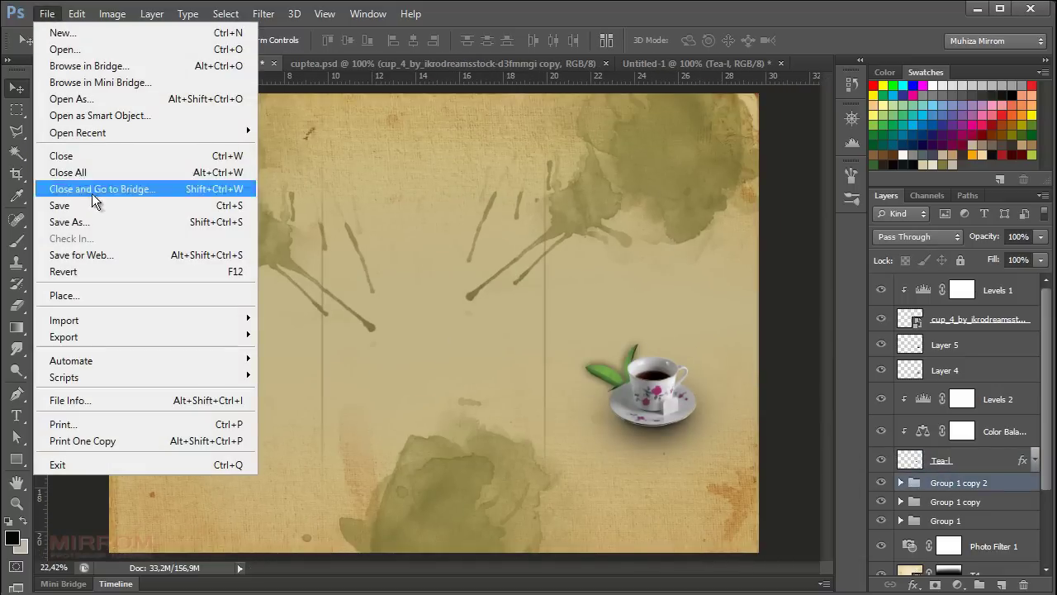
click(90, 294)
drag(128, 95, 418, 365)
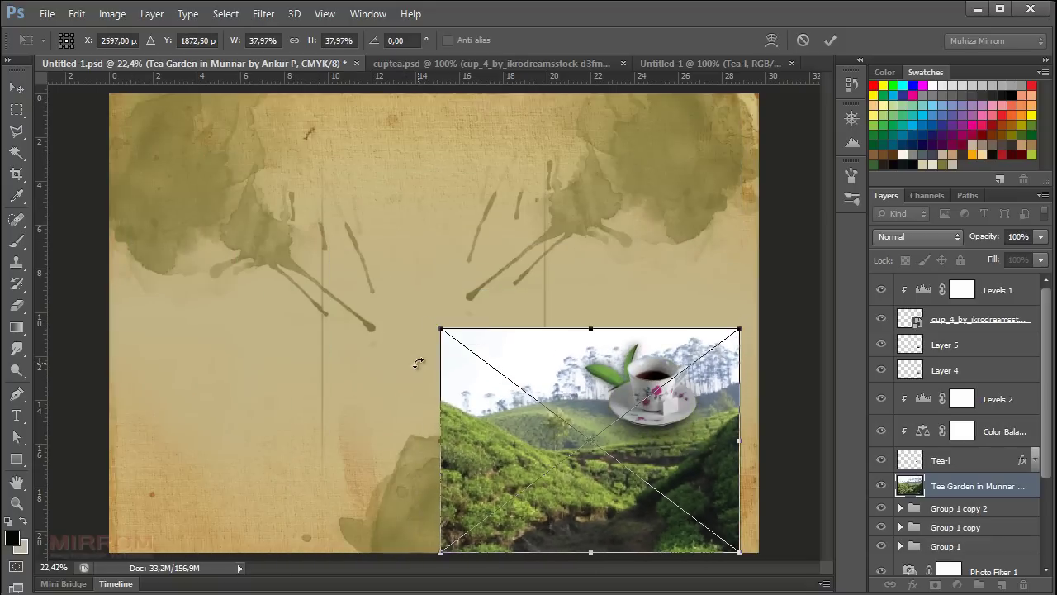
mouse_move(668, 409)
mouse_down()
mouse_move(700, 364)
mouse_move(721, 385)
mouse_up()
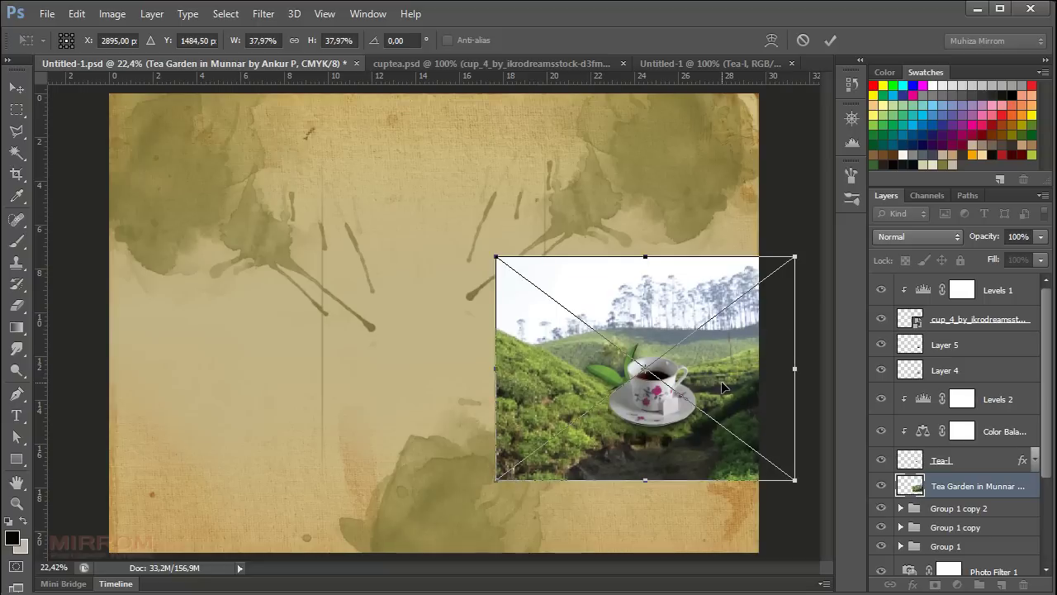
click(830, 41)
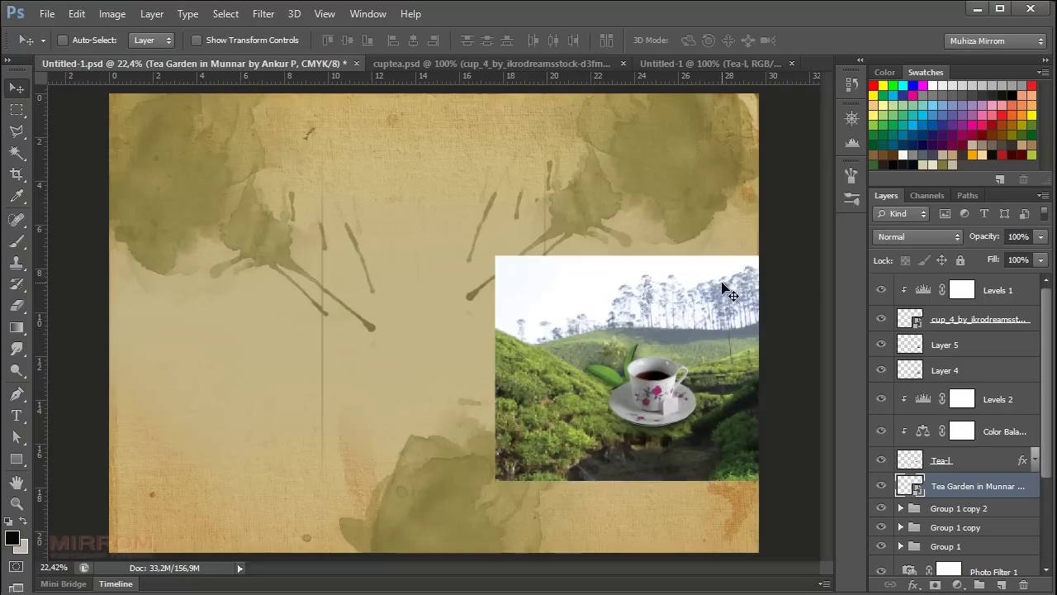
Blend the tea-garden photo in Multiply, move it up slightly and enlarge it a little
click(876, 241)
click(882, 310)
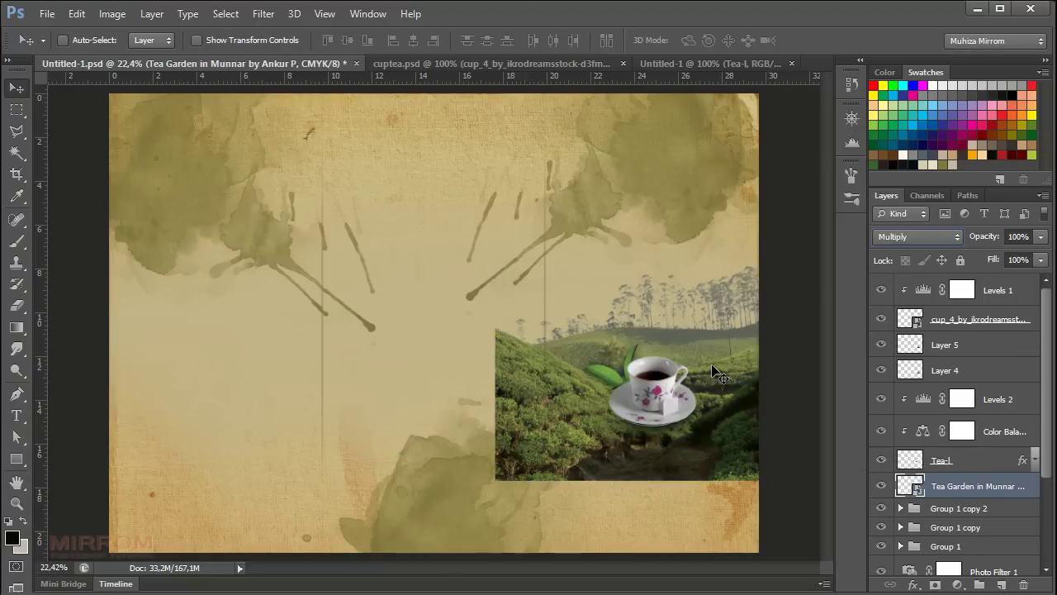
drag(717, 373, 716, 358)
key(ctrl+t)
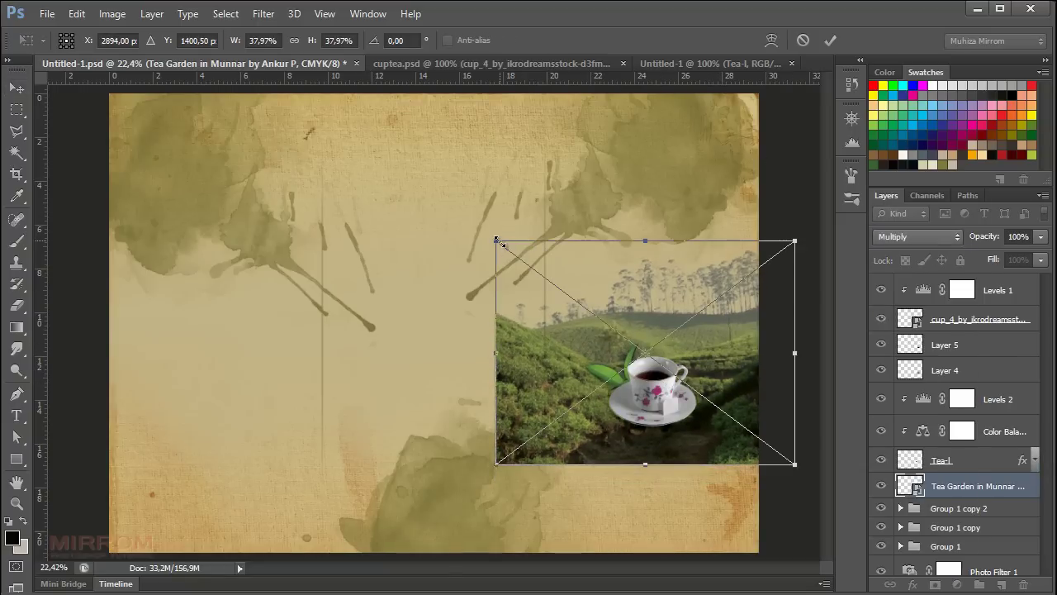
drag(501, 244, 485, 231)
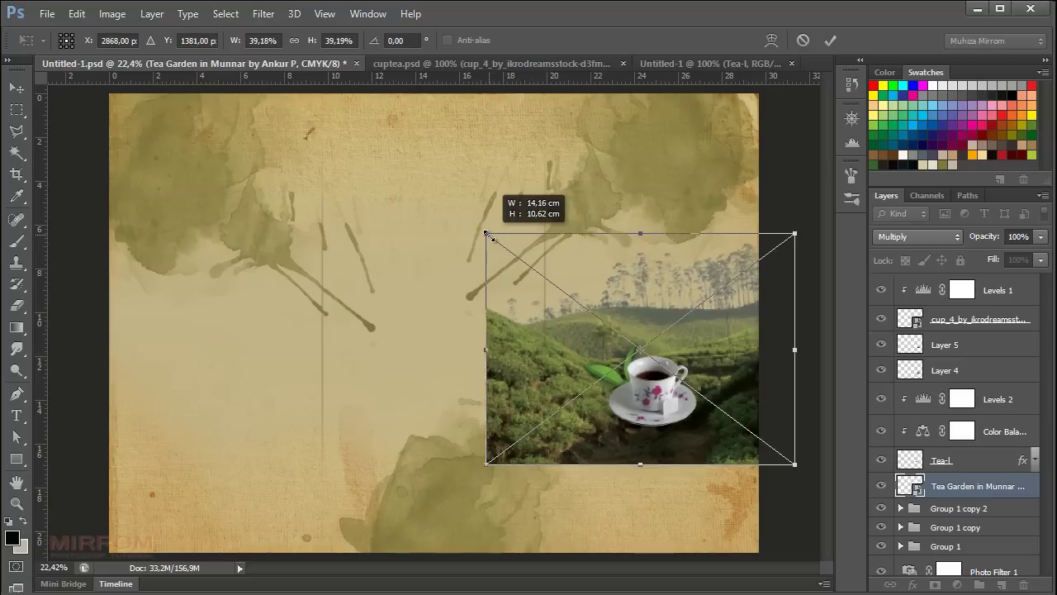
click(830, 39)
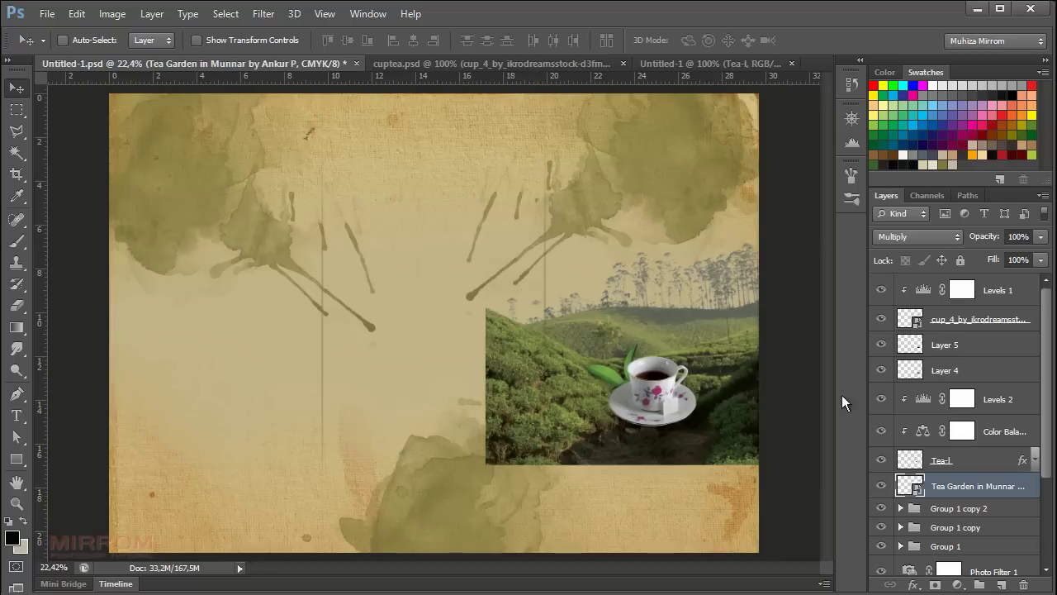
Mask the Tea Garden photo and fade its left, bottom and right edges with gradients
click(934, 584)
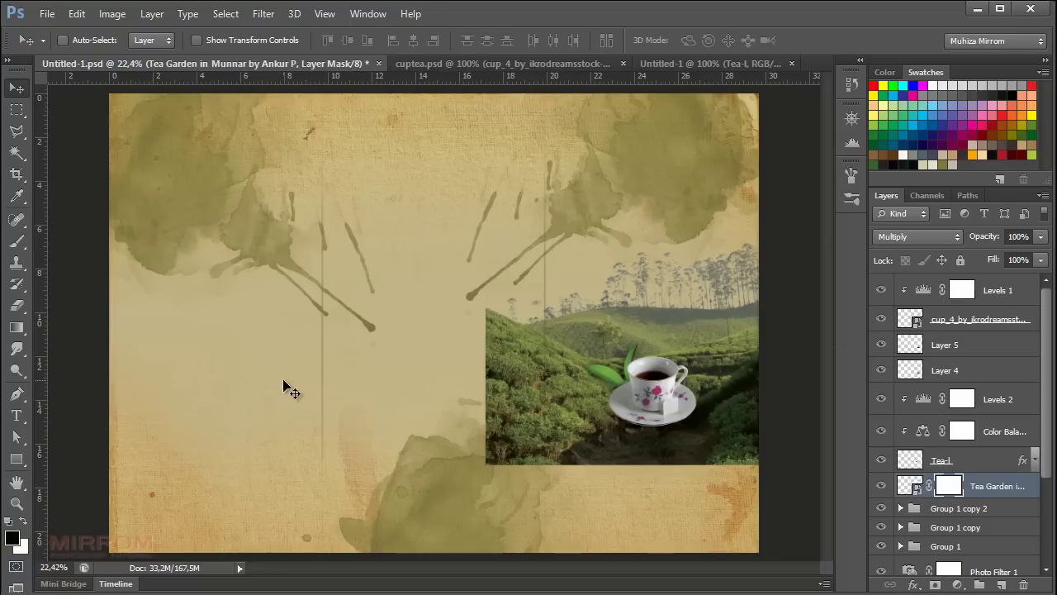
click(16, 327)
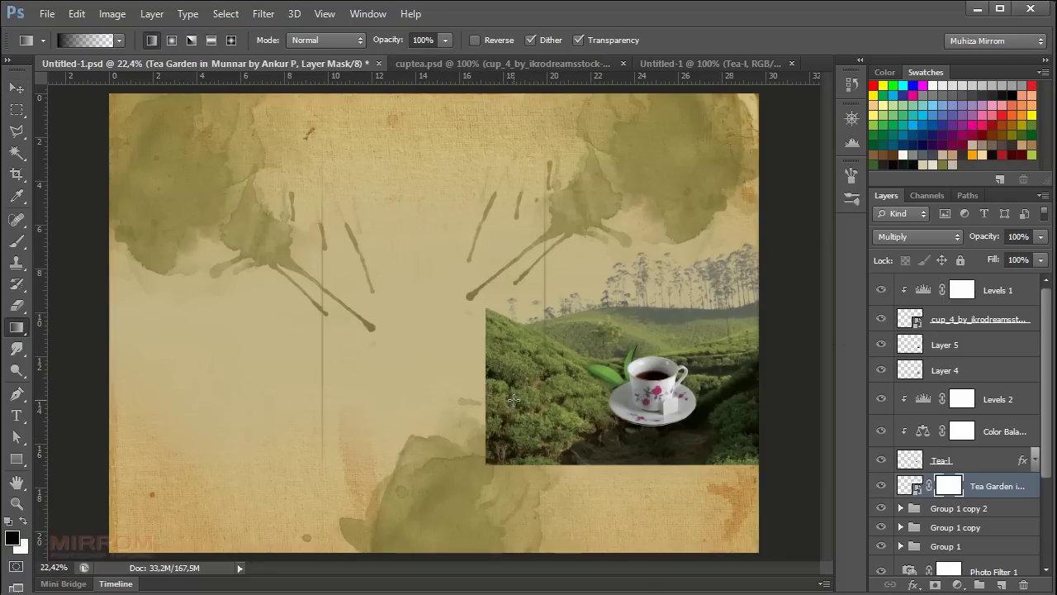
drag(512, 400, 518, 400)
drag(413, 400, 607, 395)
drag(495, 396, 614, 397)
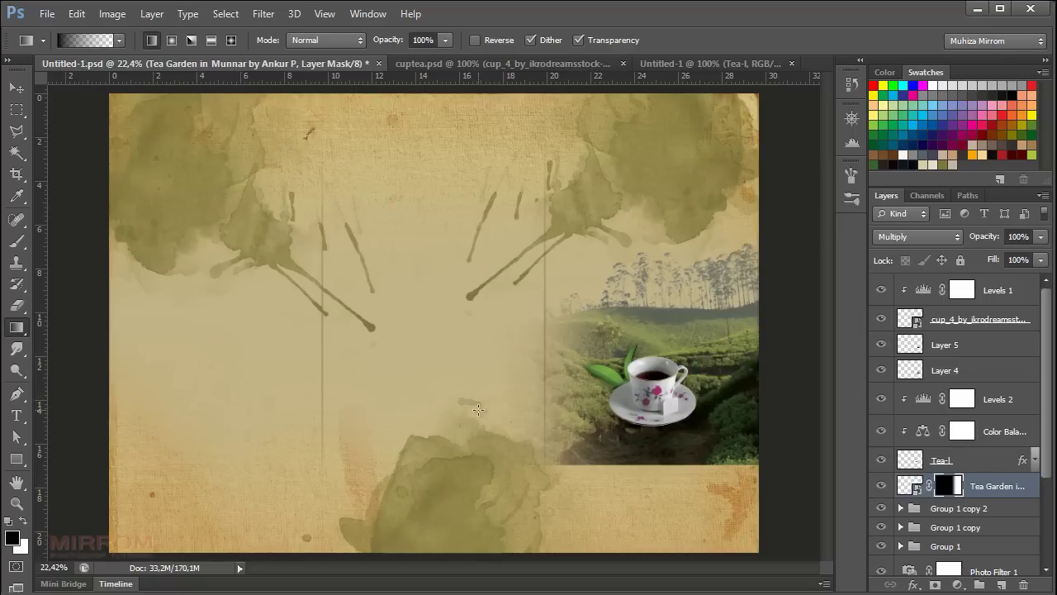
drag(478, 409, 603, 416)
drag(652, 384, 651, 366)
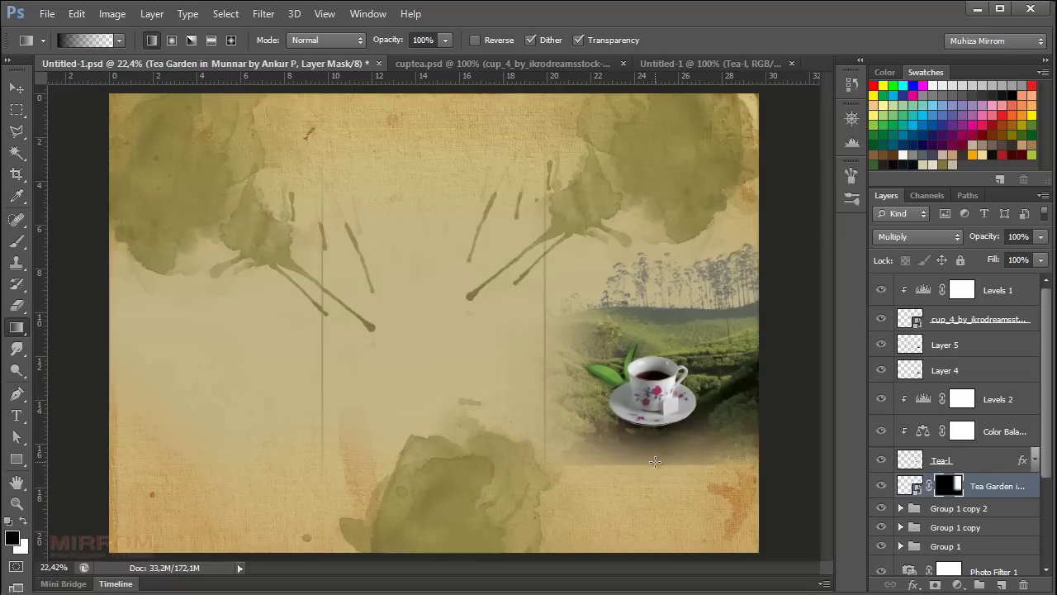
drag(656, 463, 645, 351)
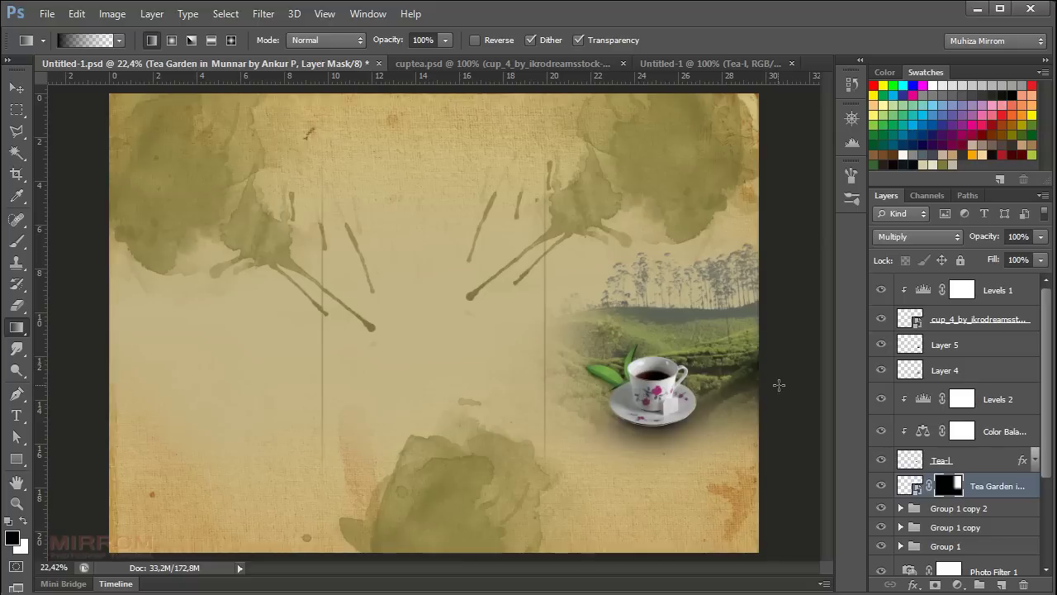
drag(779, 385, 644, 408)
drag(739, 422, 576, 427)
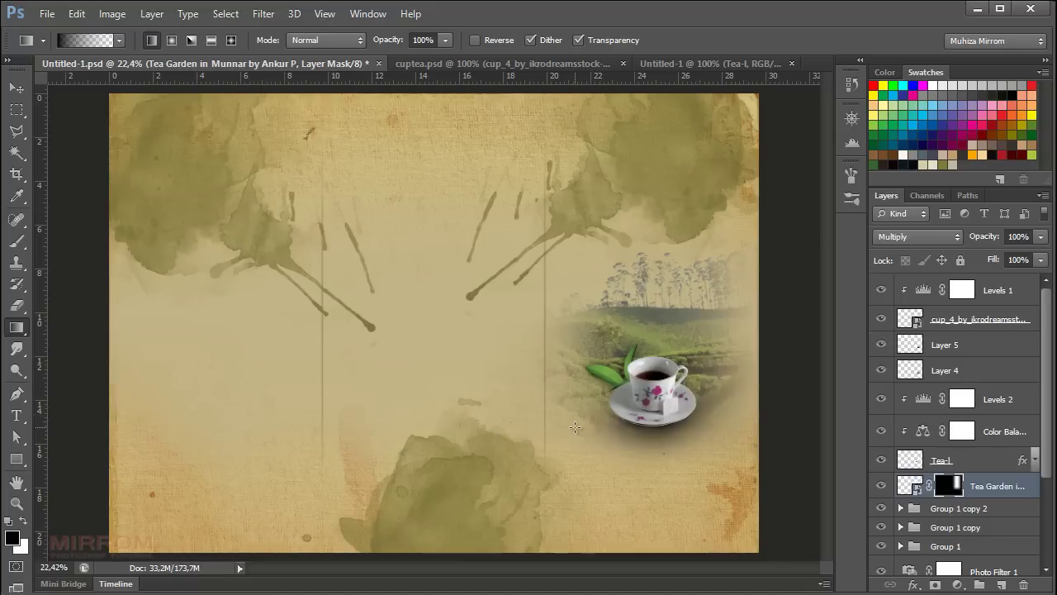
Nudge the tea-garden photo slightly upward and zoom in around the teacup
key(v)
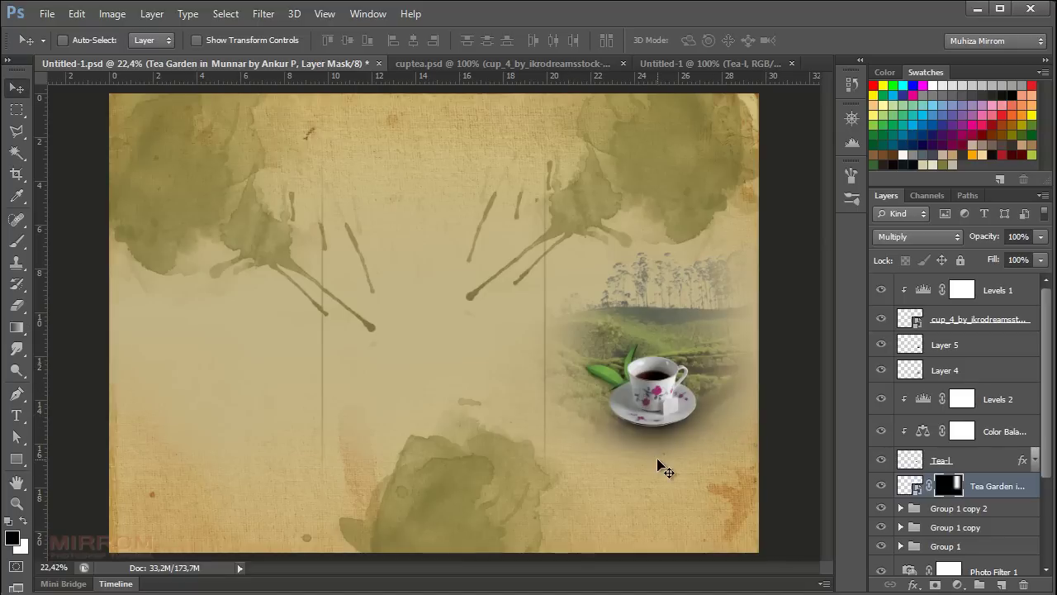
drag(587, 337, 587, 330)
key(z)
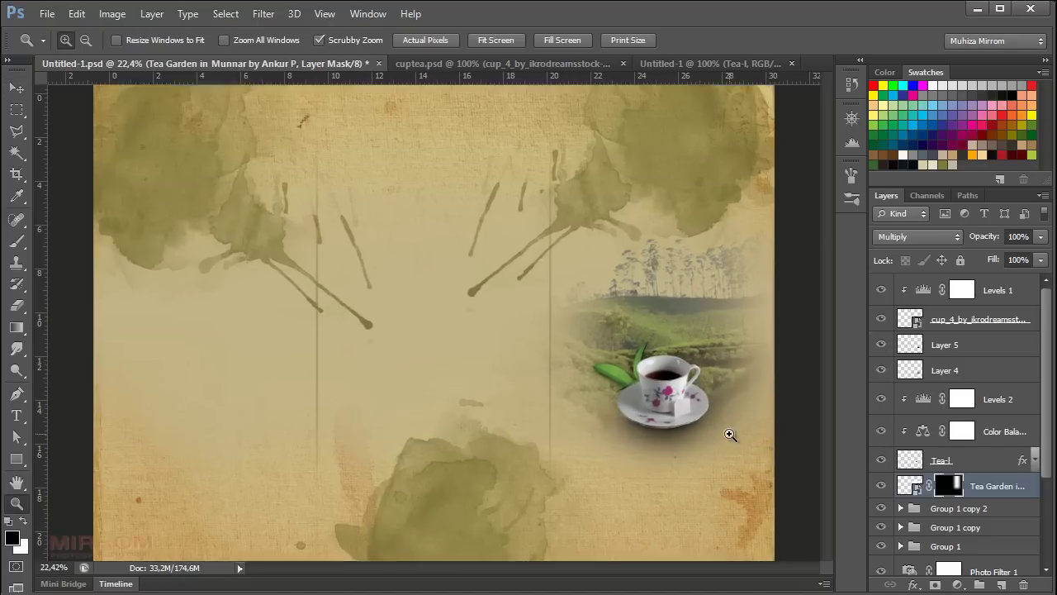
drag(692, 422, 667, 408)
key(v)
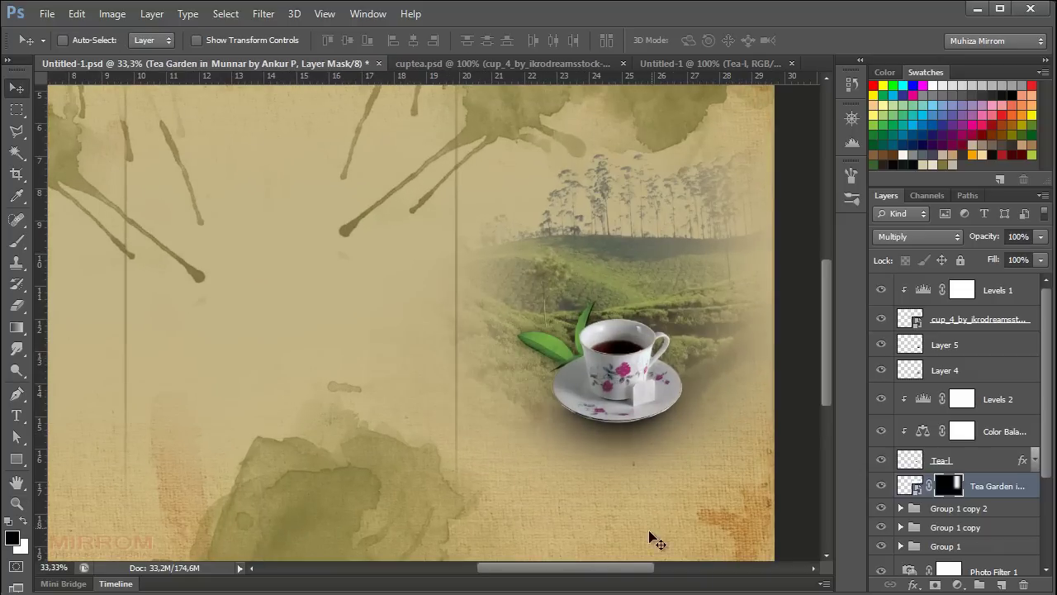
drag(621, 568, 639, 568)
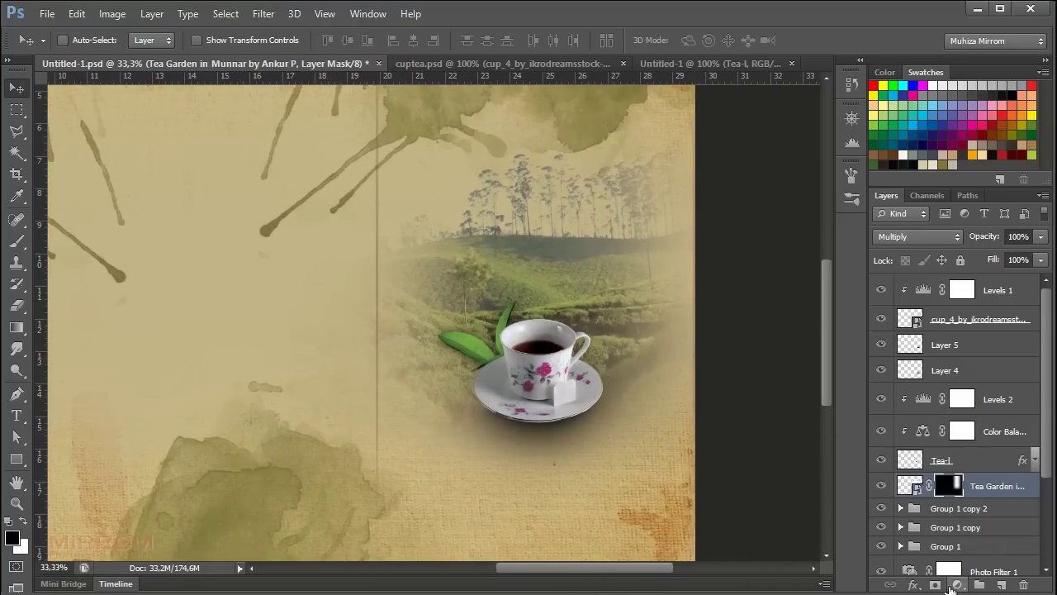
Darken the tea-garden photo with a clipped Levels adjustment, black input 53
click(957, 584)
click(923, 305)
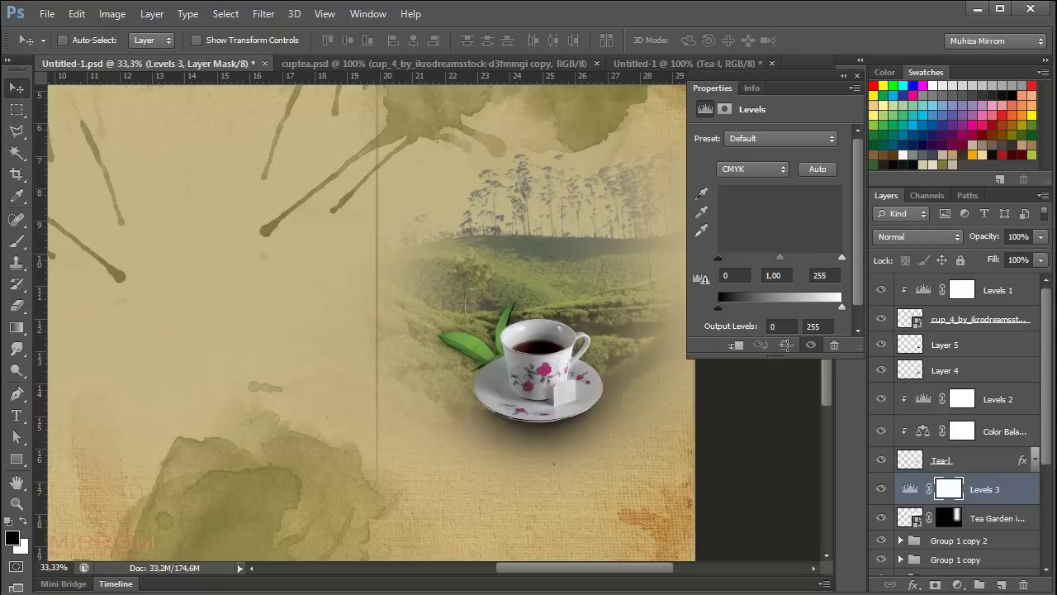
drag(719, 258, 746, 270)
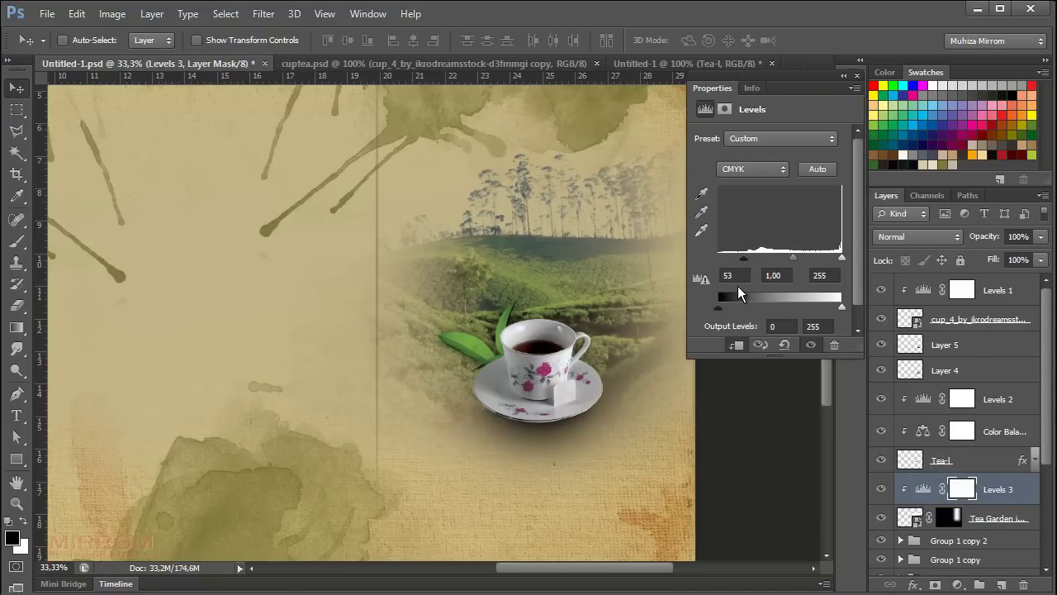
click(857, 76)
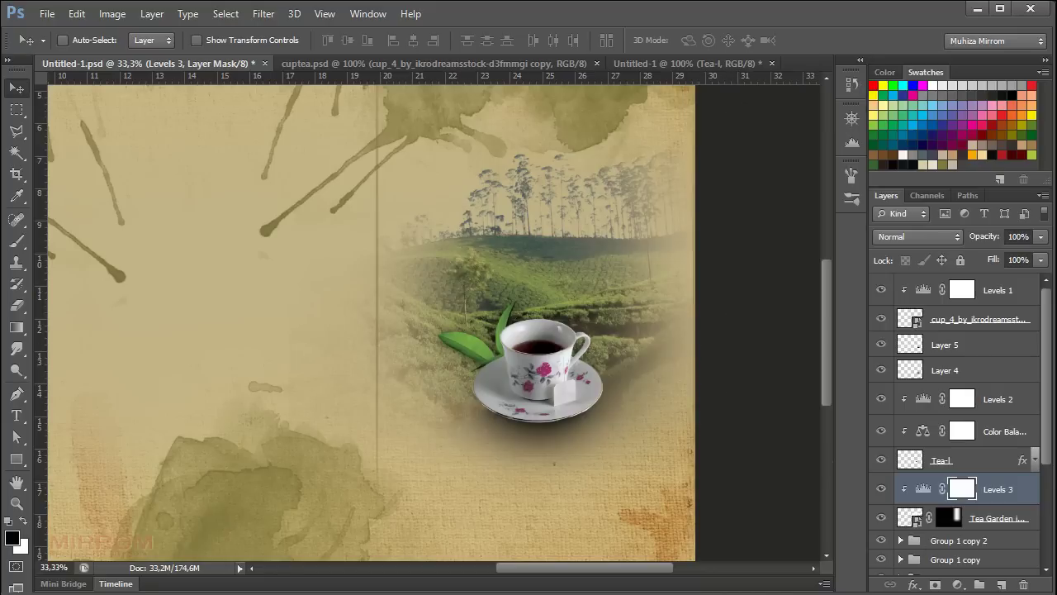
Tint the photo with a clipped Color Balance, Midtones +17, +57, +24
click(958, 585)
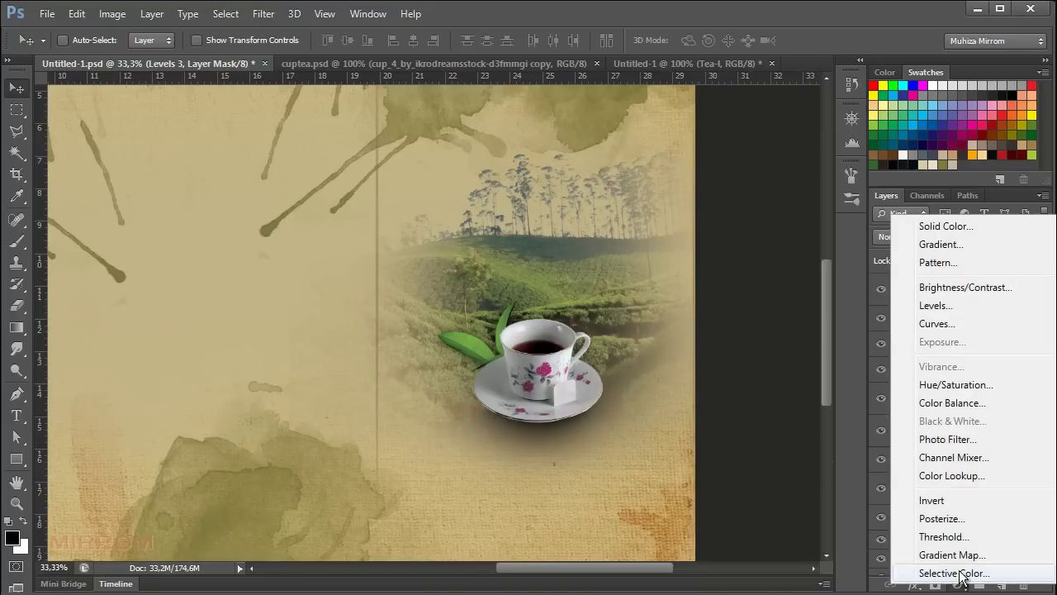
click(952, 403)
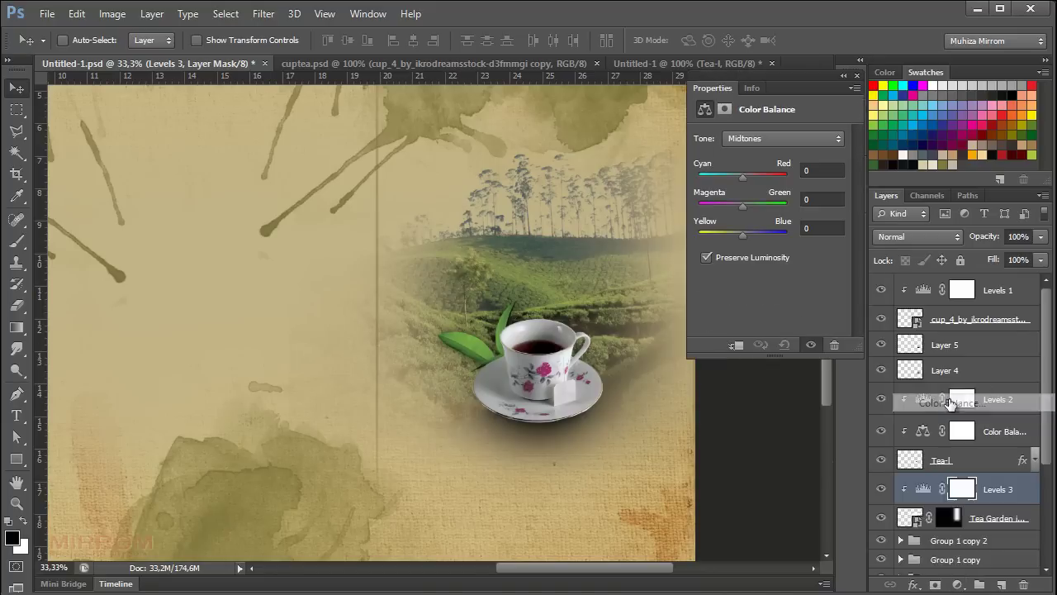
click(738, 345)
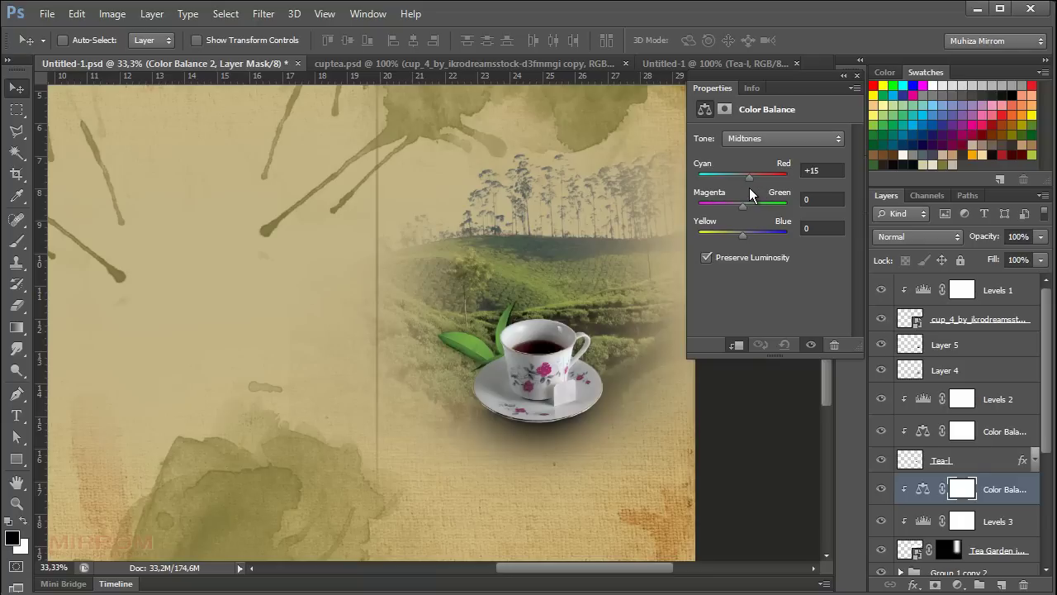
click(839, 170)
key(Up)
click(825, 199)
key(Up)
drag(753, 208, 766, 217)
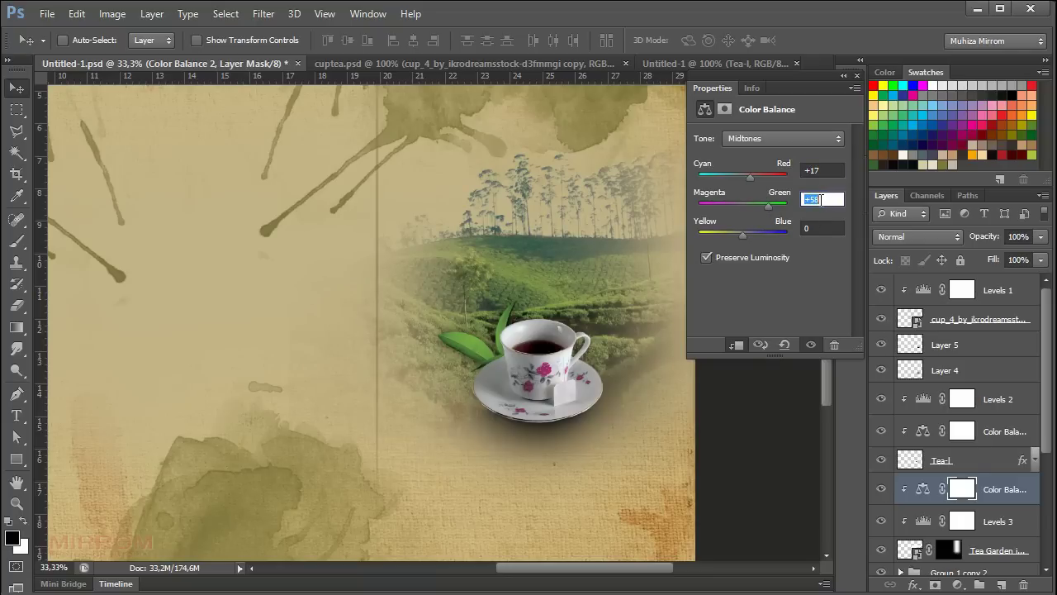
click(820, 229)
drag(741, 233, 754, 235)
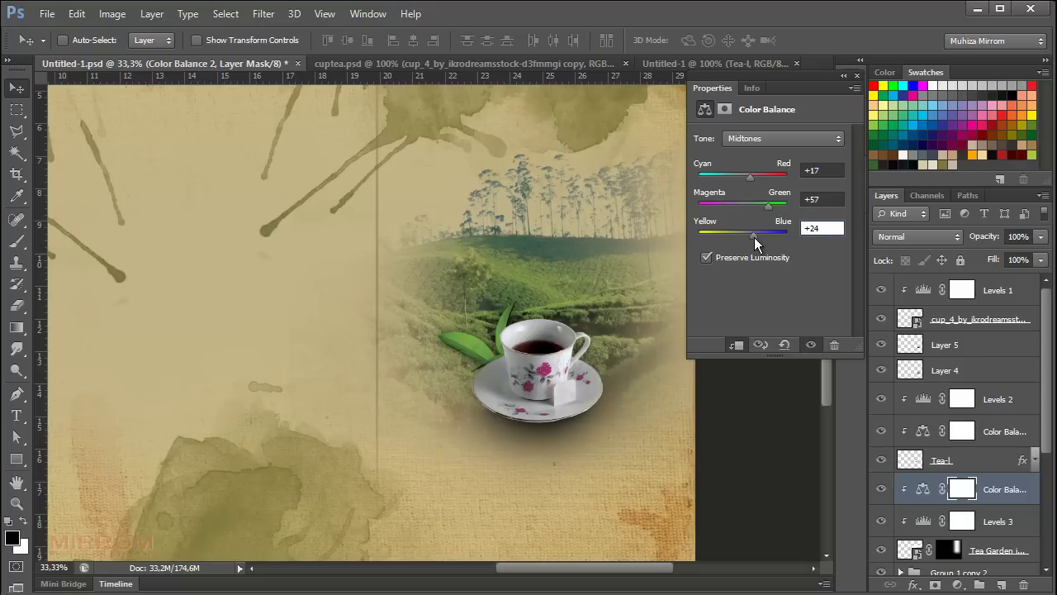
click(853, 85)
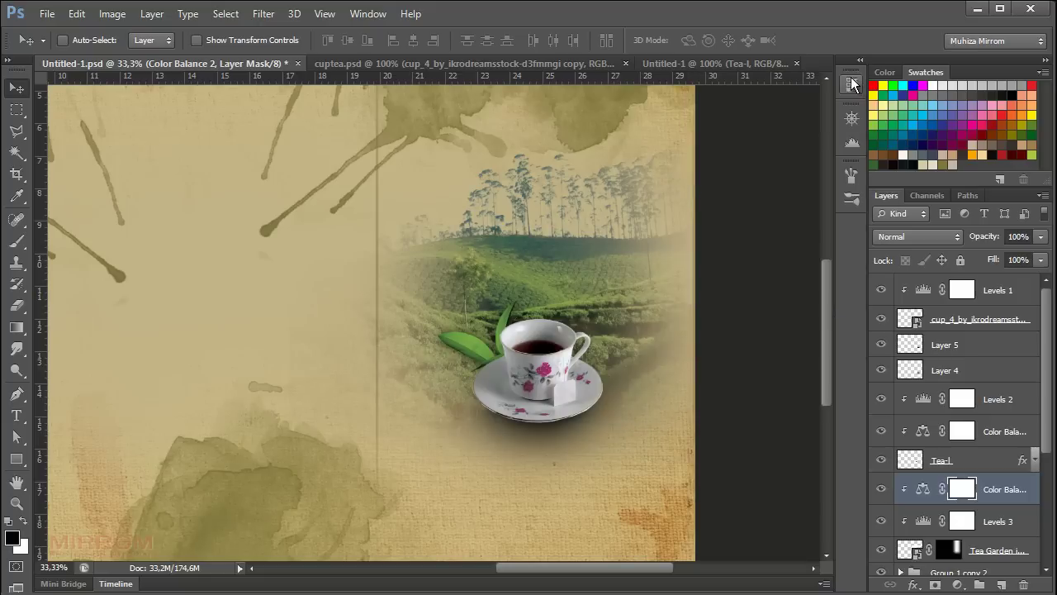
scroll(958, 463, down, 1)
Select the Tea Garden mask and set up a white brush at 39% opacity
scroll(958, 462, down, 1)
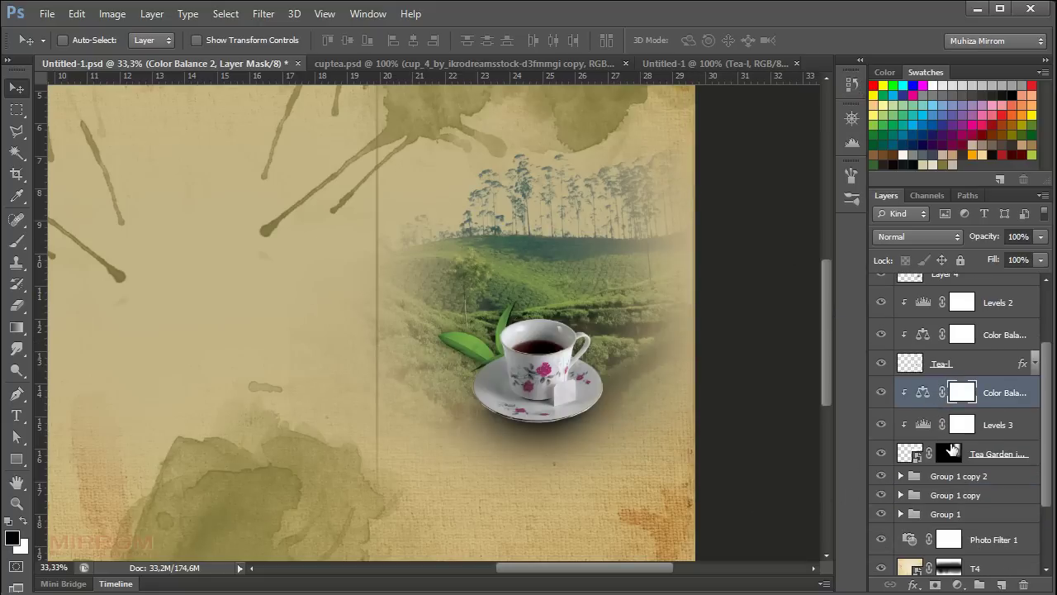
click(991, 454)
click(881, 453)
click(881, 454)
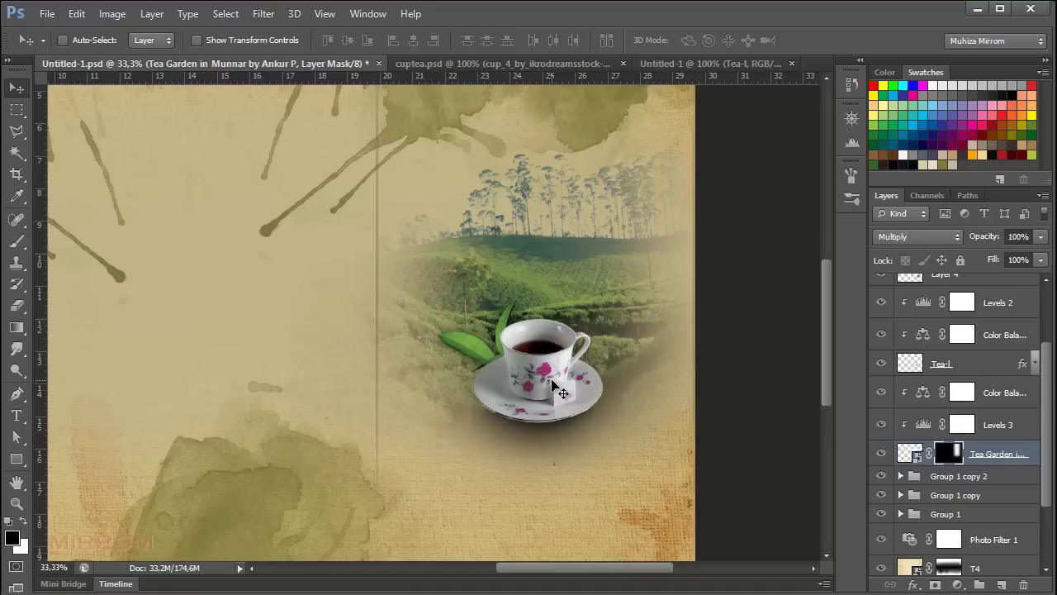
click(24, 521)
key(b)
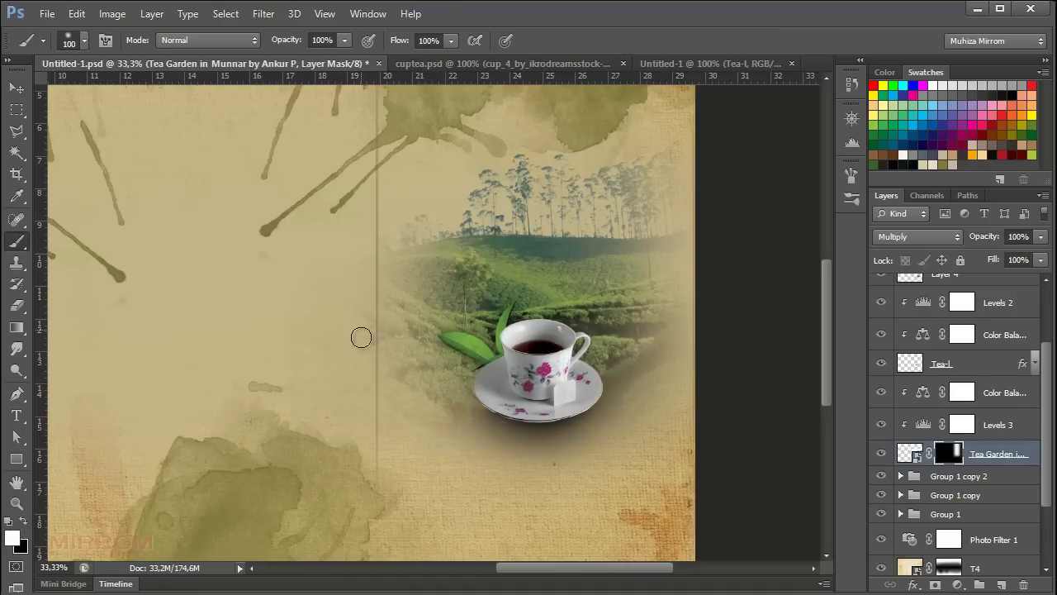
mouse_move(276, 41)
mouse_down()
mouse_move(300, 46)
mouse_move(278, 39)
mouse_up()
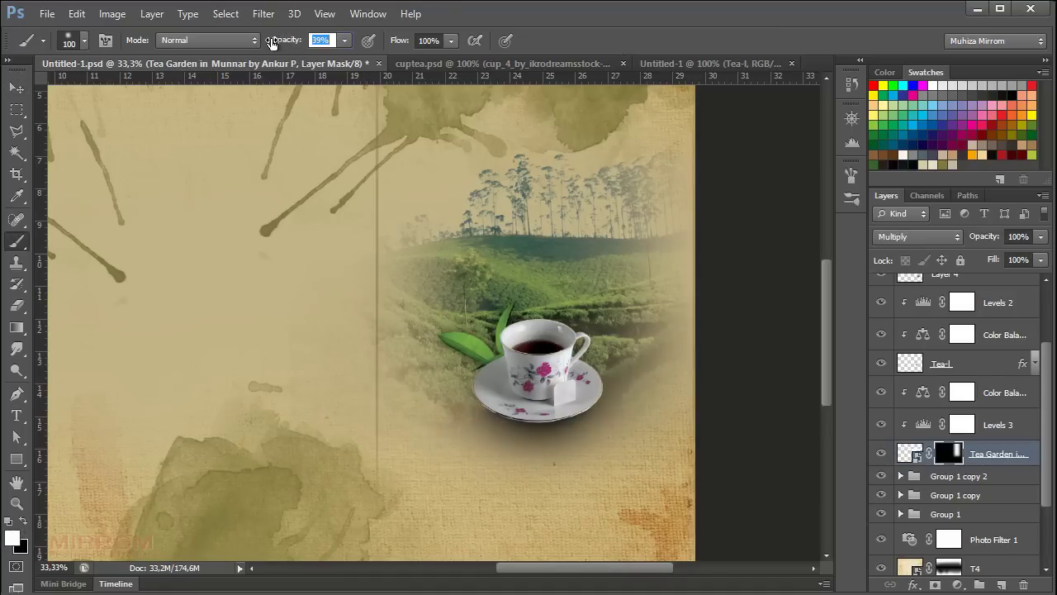
Paint white on the mask around the leaves at size 300, then switch to black, size 500
key(bracketright)
key(bracketright)
key(bracketright)
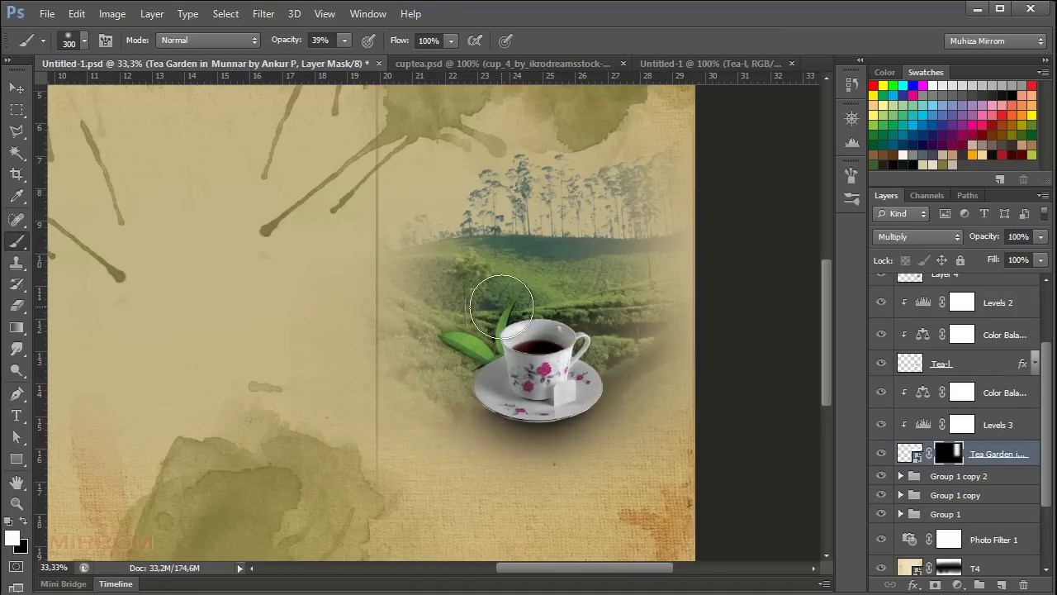
mouse_move(501, 307)
mouse_down()
mouse_move(477, 358)
mouse_move(542, 300)
mouse_move(606, 300)
mouse_move(389, 438)
mouse_up()
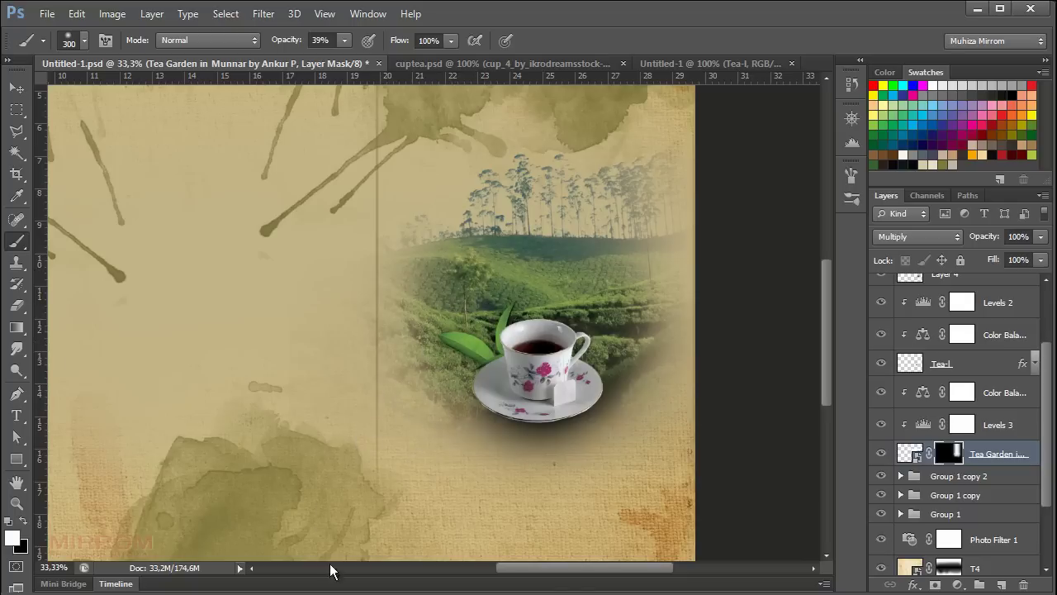
click(25, 522)
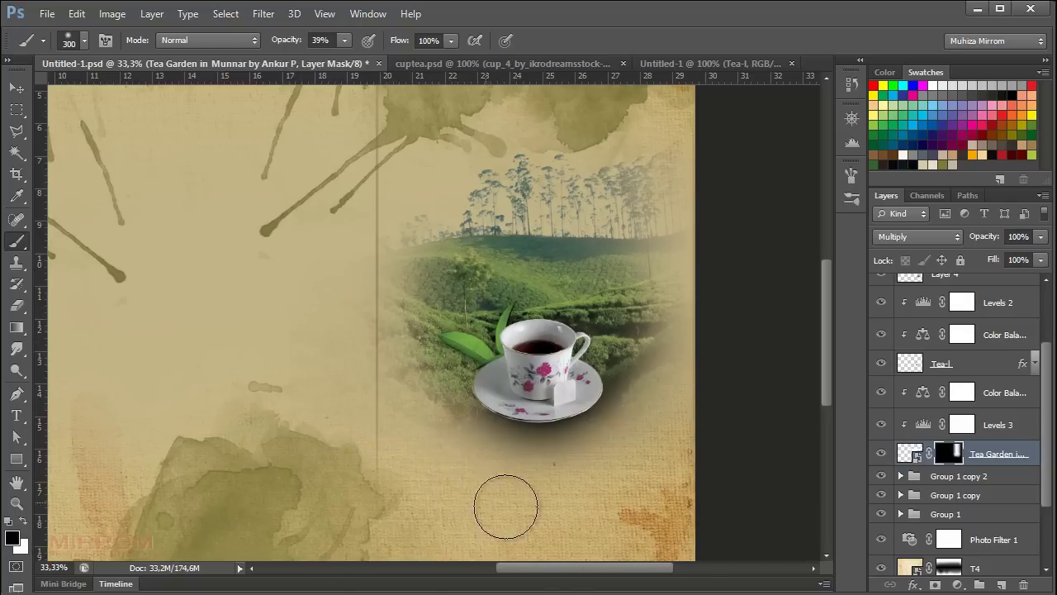
key(bracketright)
key(bracketright)
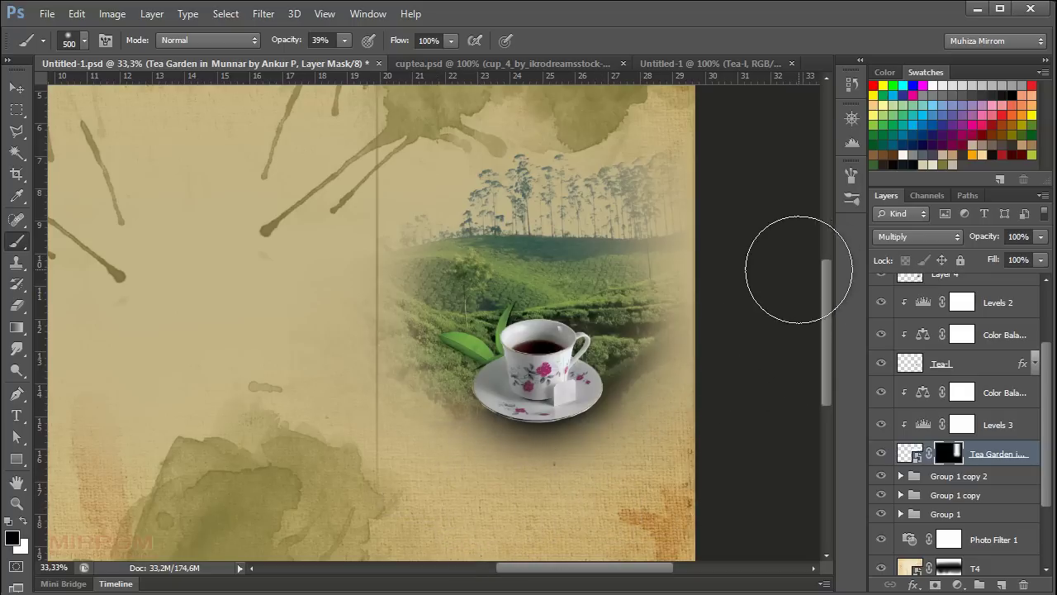
key(v)
scroll(766, 413, down, 1)
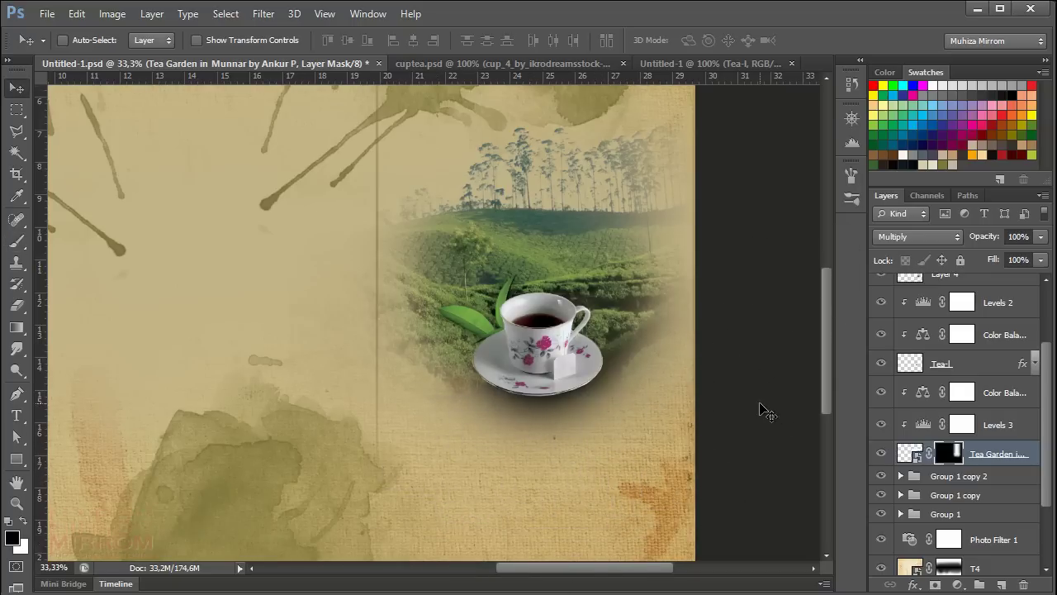
On a new Layer 6, paint green 8DC63F over the tea-garden treeline
click(960, 479)
click(1001, 584)
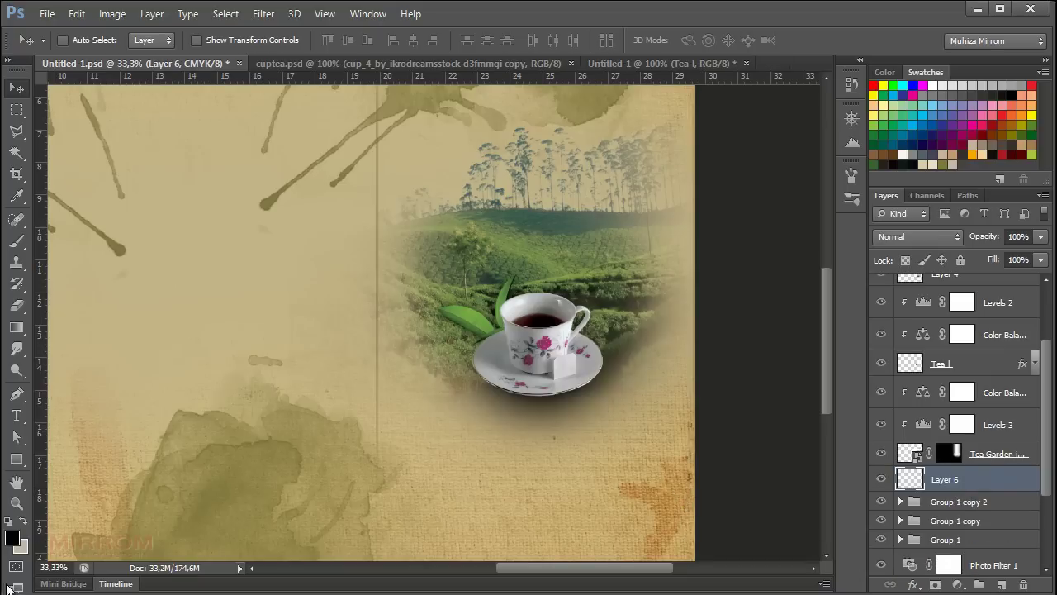
click(13, 537)
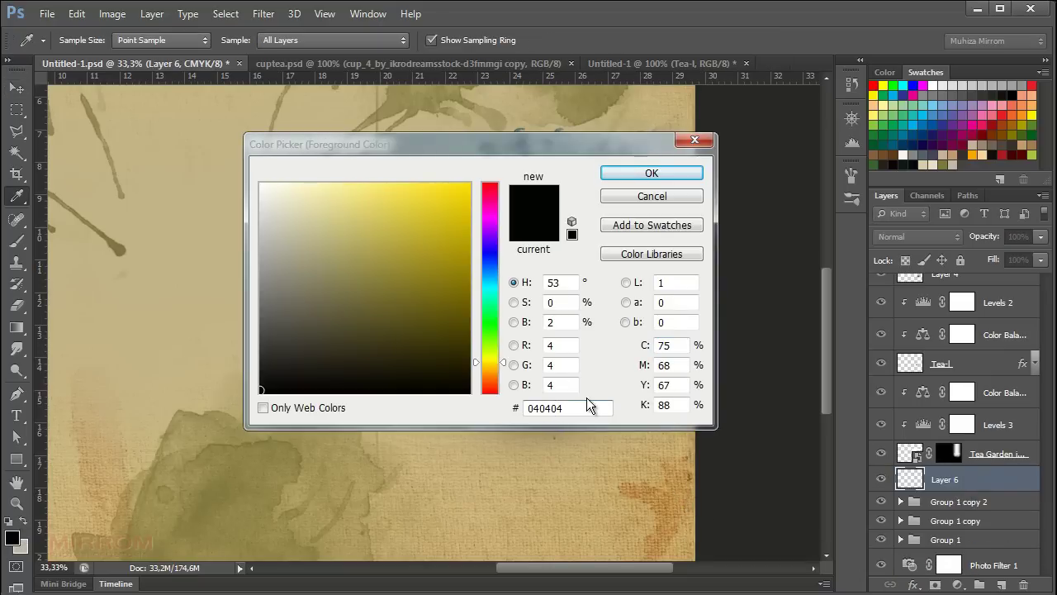
text(8dc63f)
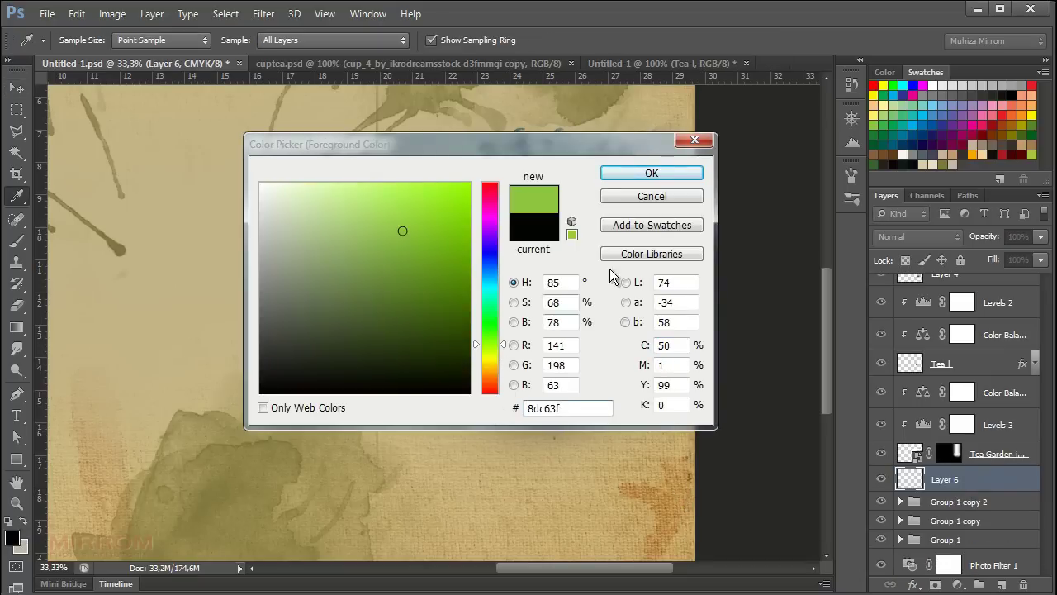
click(652, 172)
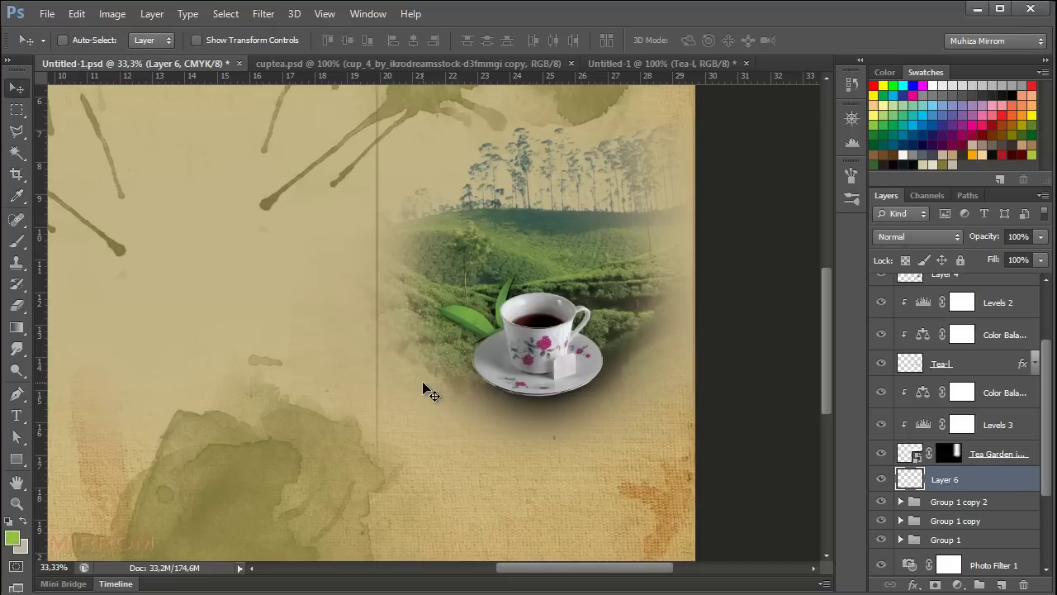
key(b)
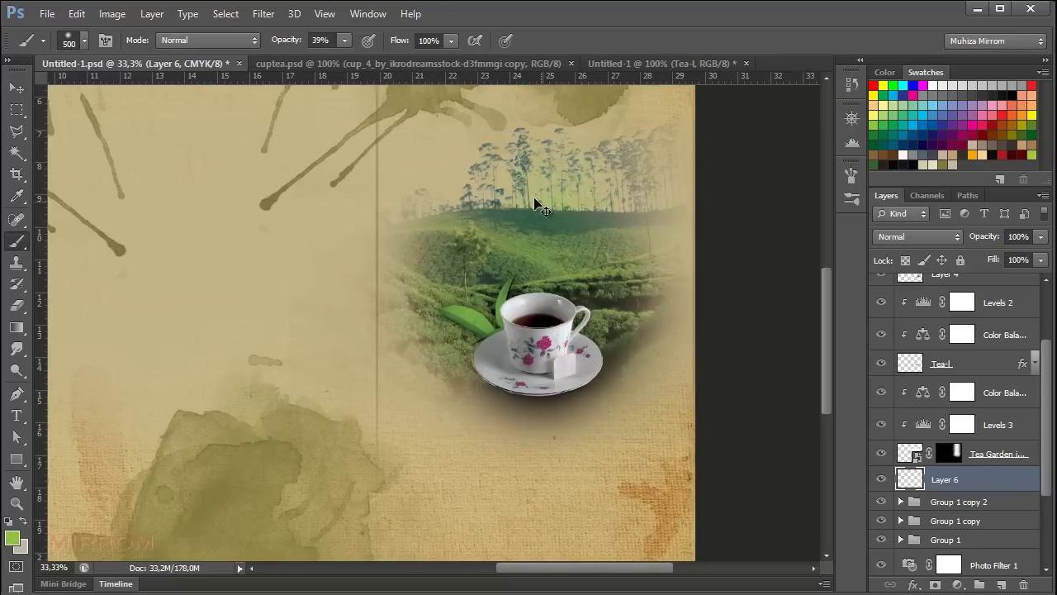
drag(287, 40, 339, 40)
drag(532, 178, 535, 196)
Stretch the green wash wider and flatter across the treeline
key(v)
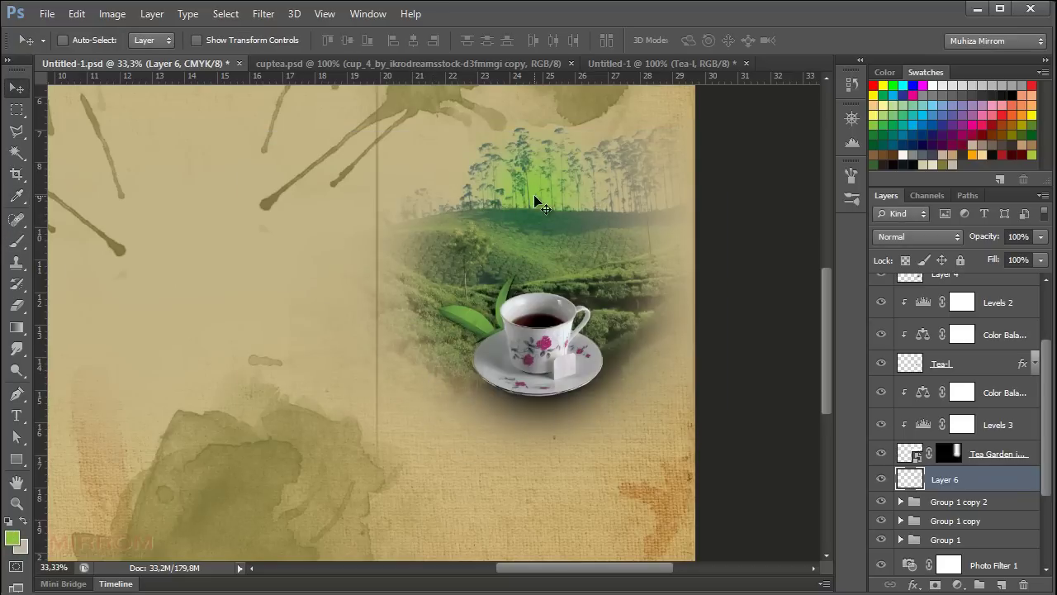
key(ctrl+t)
drag(391, 188, 366, 183)
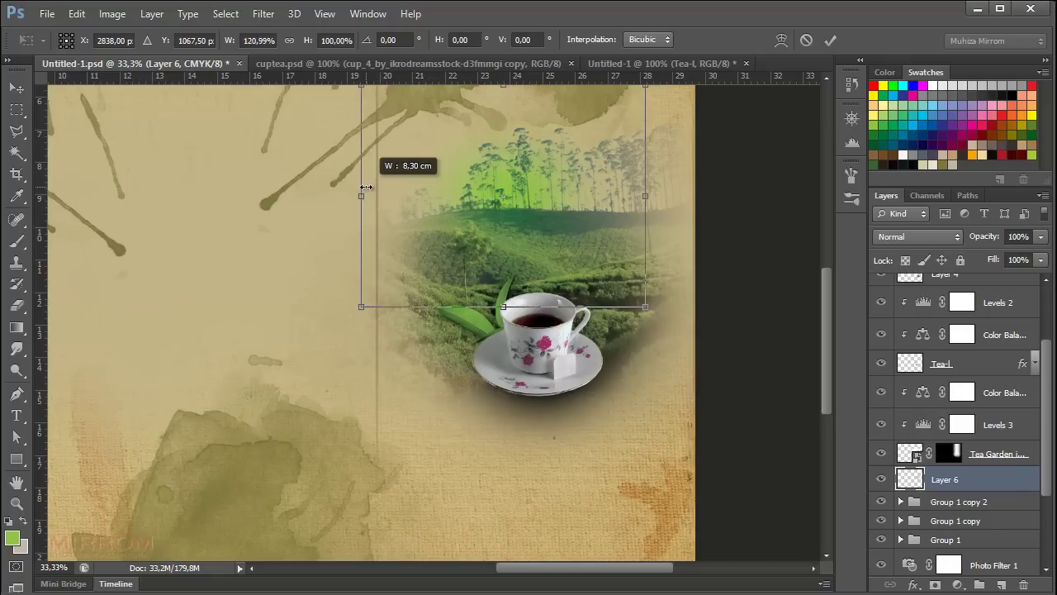
drag(645, 195, 709, 209)
scroll(649, 208, up, 2)
drag(540, 345, 539, 309)
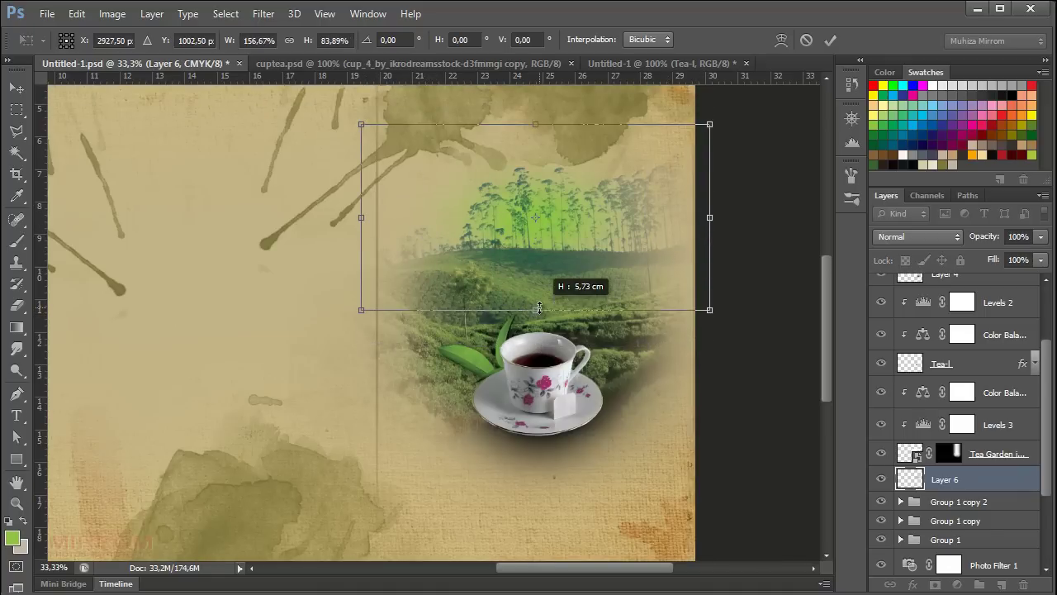
drag(536, 124, 549, 156)
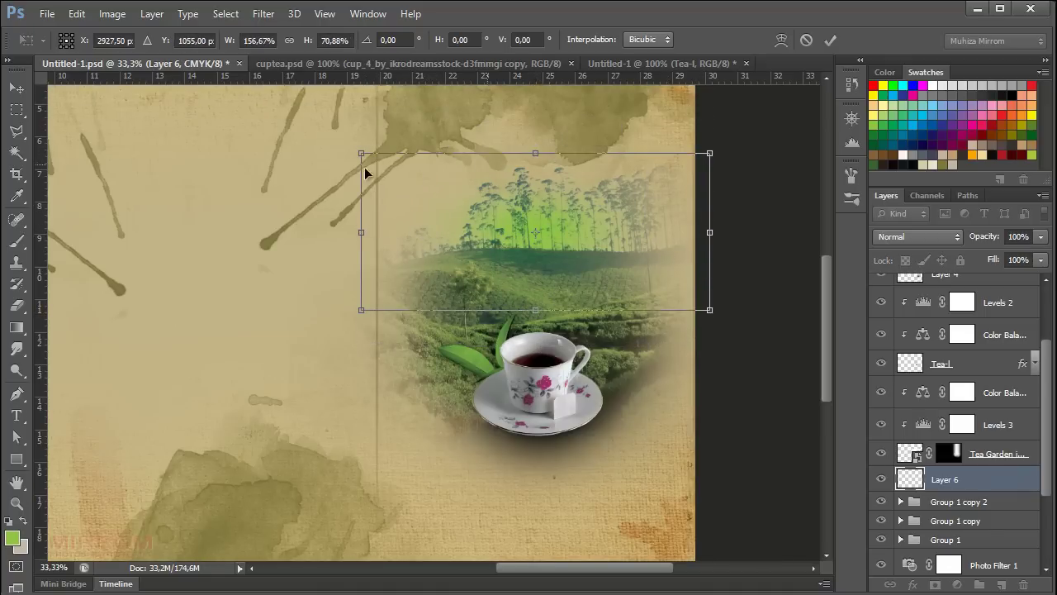
drag(360, 154, 346, 137)
drag(709, 224, 728, 224)
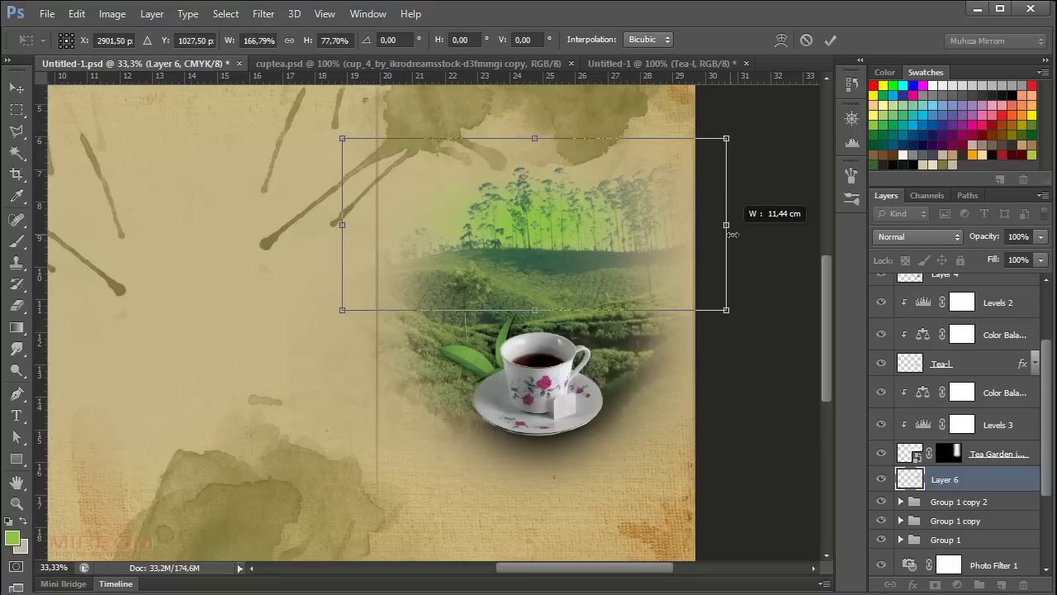
click(830, 40)
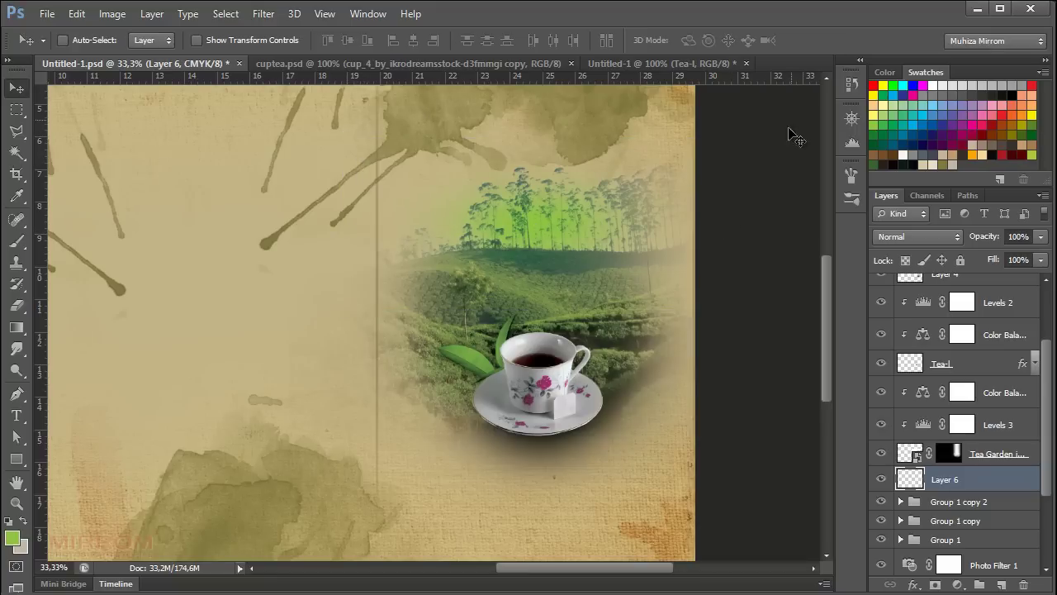
Blend Layer 6 in Overlay mode at 41% opacity
click(917, 237)
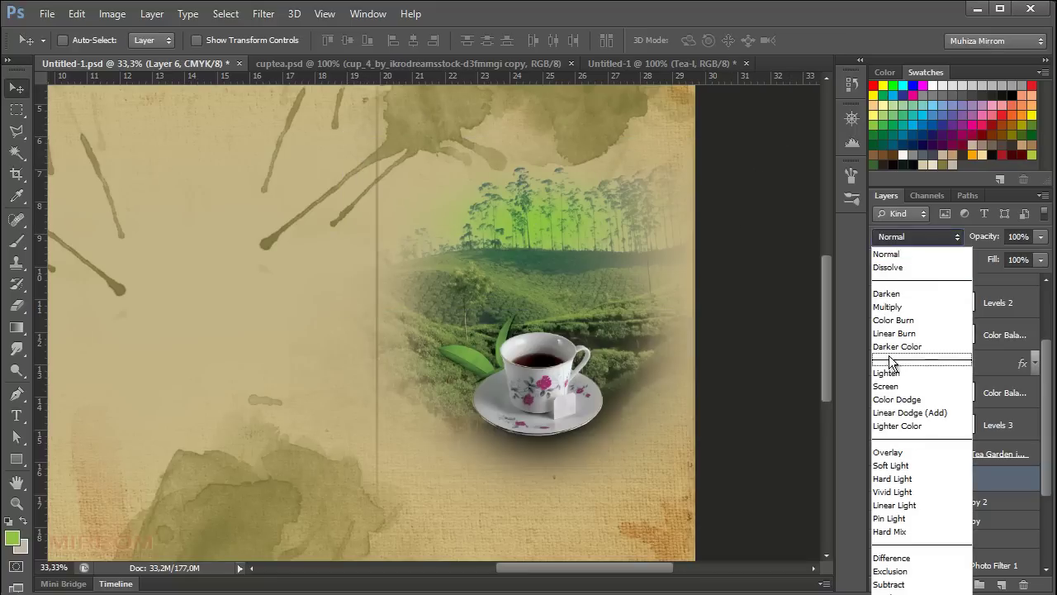
click(888, 451)
drag(981, 240, 979, 242)
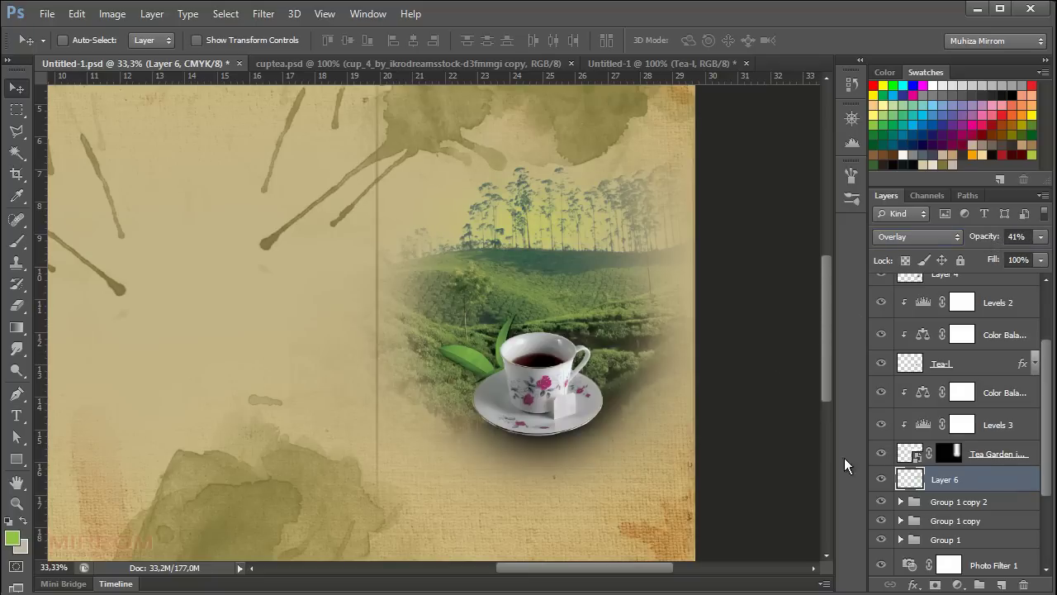
Group all the tea-garden layers into Group 2 and fit the brochure in the window
scroll(964, 471, up, 1)
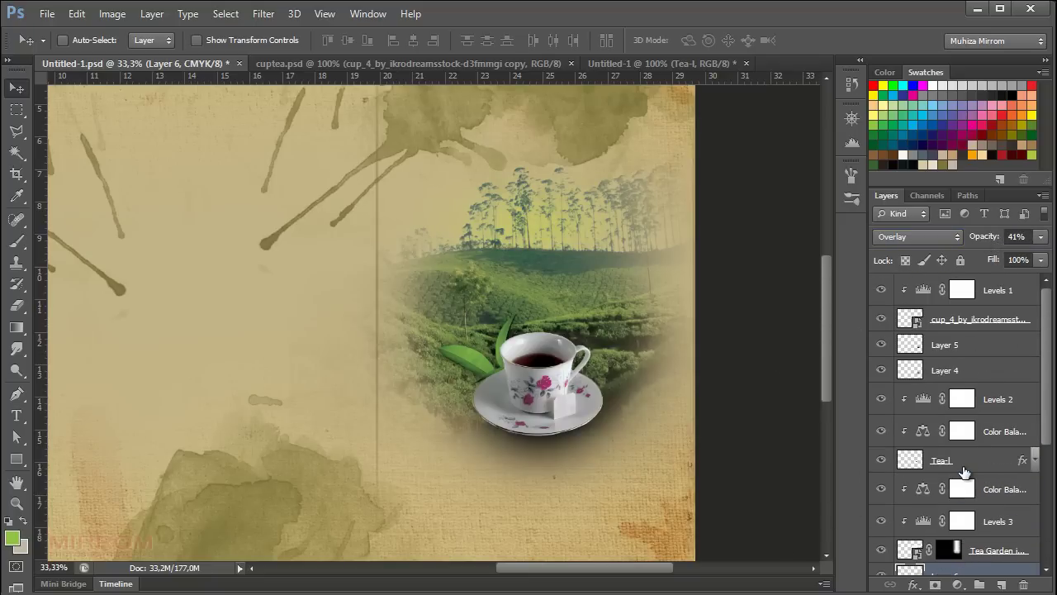
shift+click(1004, 291)
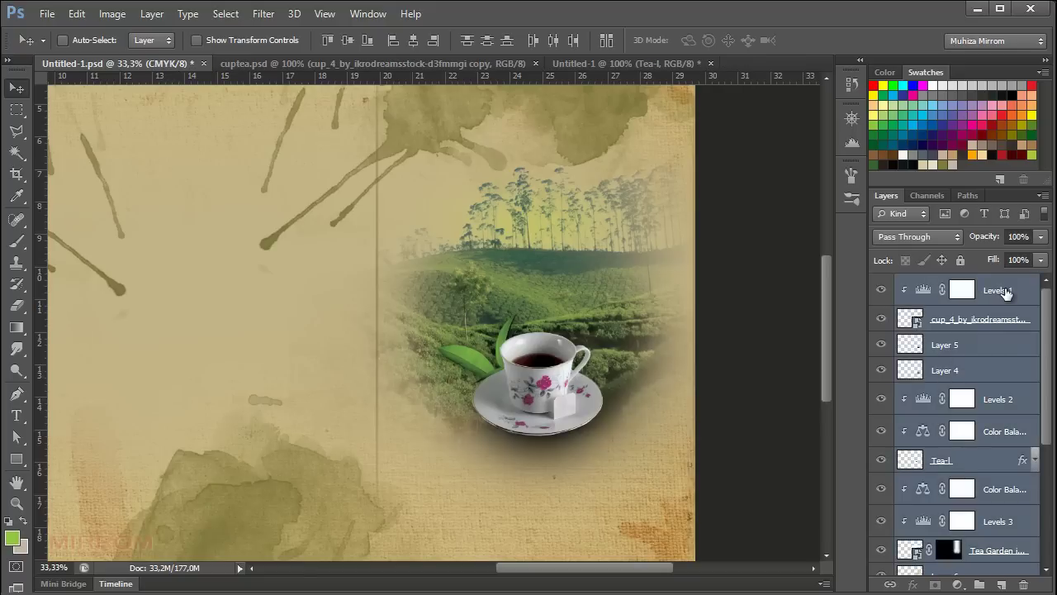
key(ctrl+g)
click(880, 283)
click(880, 284)
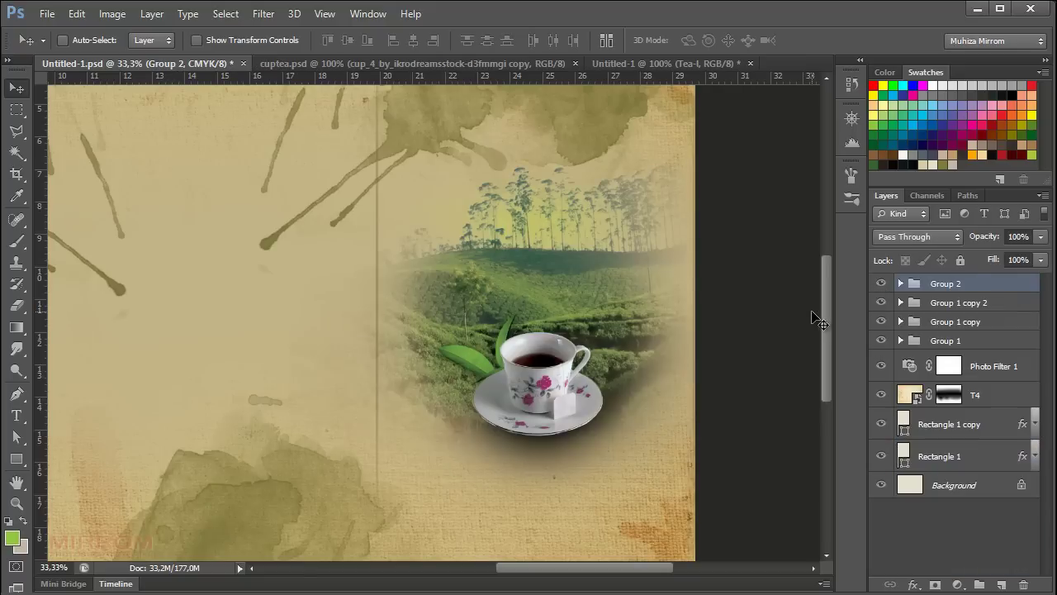
key(ctrl+0)
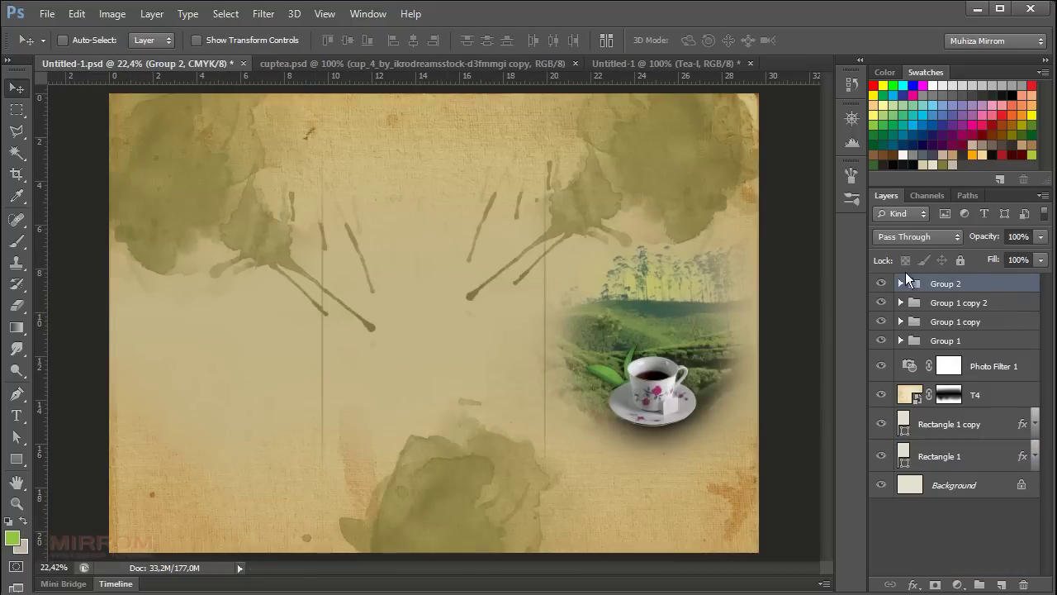
Duplicate Group 2 and move the copy to the lower-left panel
key(ctrl+j)
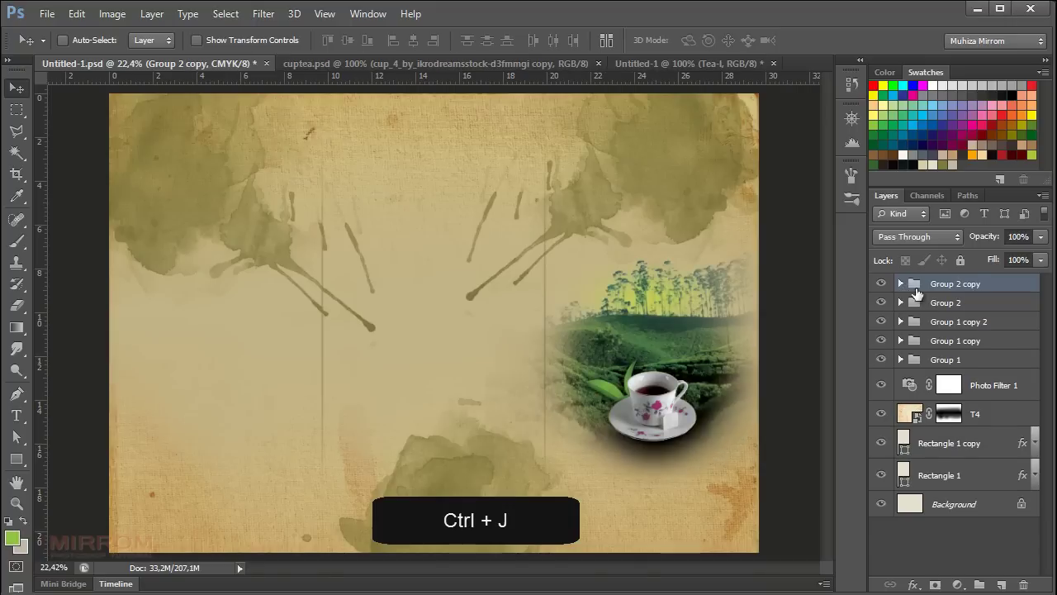
mouse_move(648, 400)
mouse_down()
mouse_move(256, 456)
mouse_move(202, 479)
mouse_up()
key(shift+Left)
key(shift+Left)
key(shift+Left)
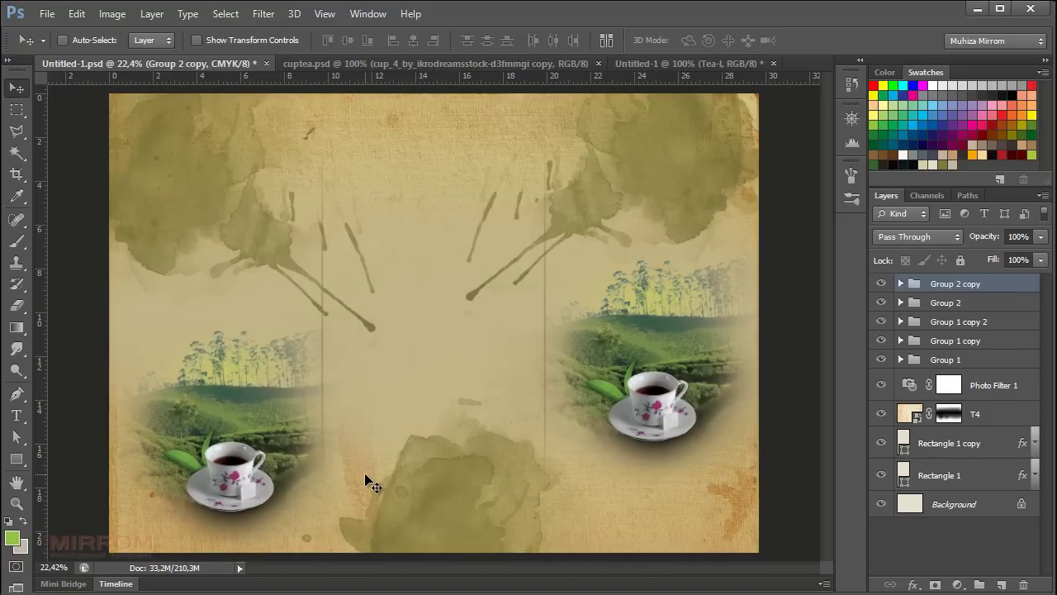
key(shift+Left)
key(shift+Left)
key(shift+Left)
key(shift+Left)
key(shift+Left)
key(shift+Down)
key(shift+Down)
key(shift+Down)
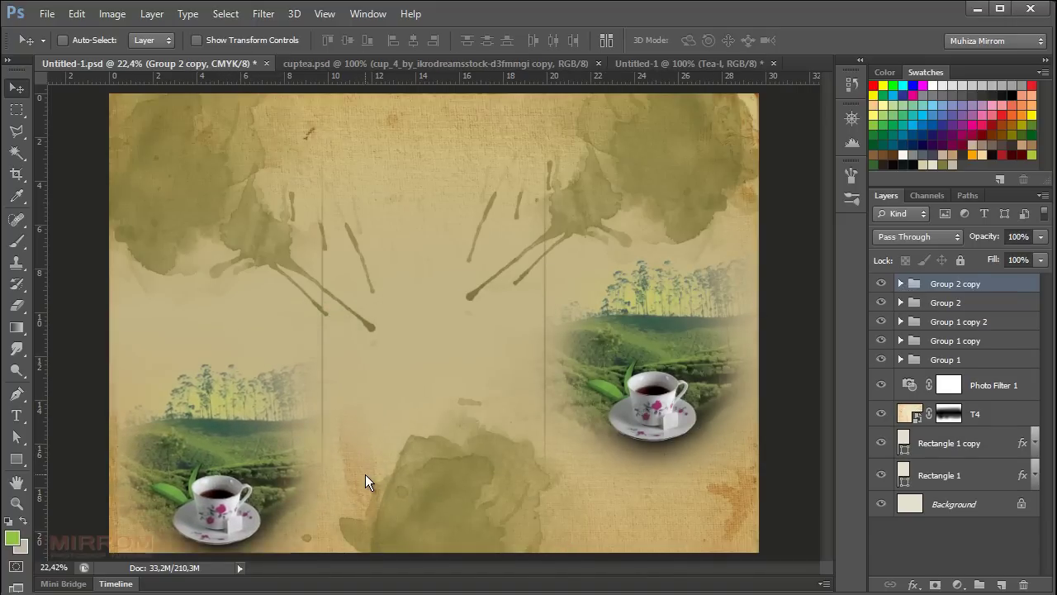
Delete the Levels 1 through Tea-l teacup layers from Group 2 copy and collapse it
click(901, 283)
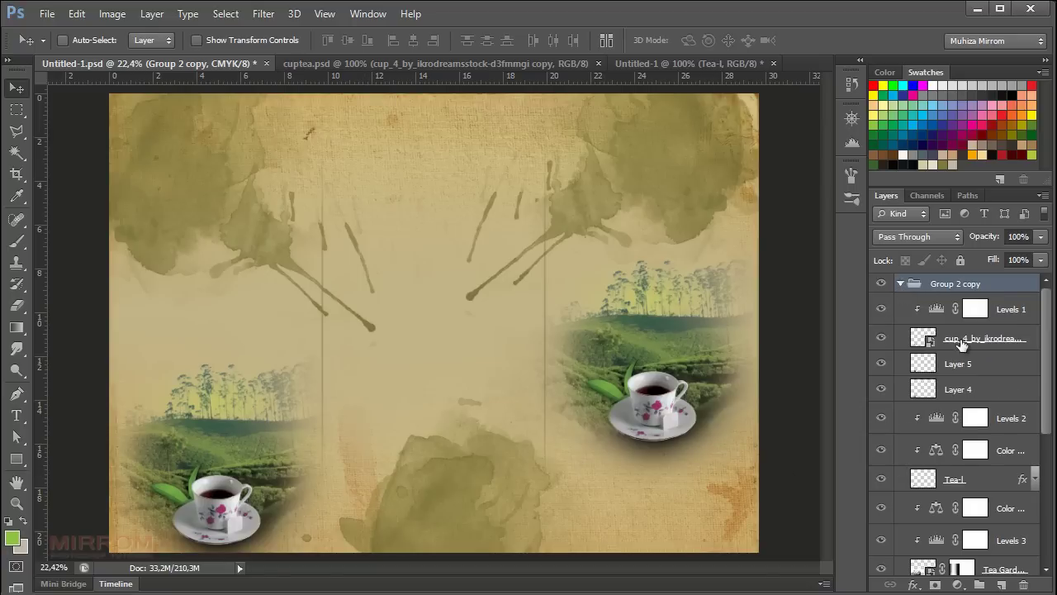
click(1003, 317)
shift+click(990, 486)
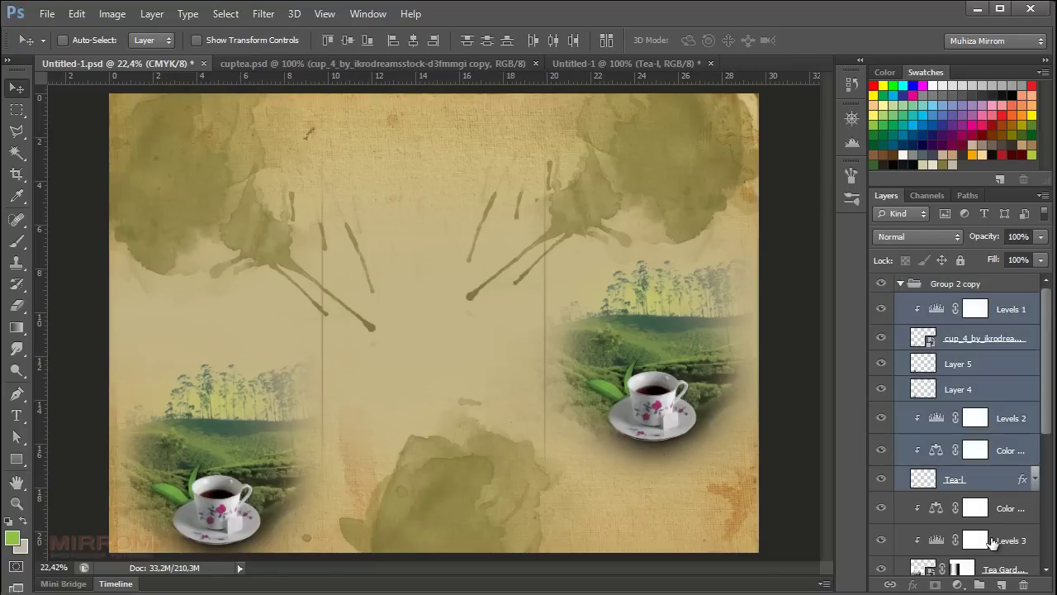
key(Delete)
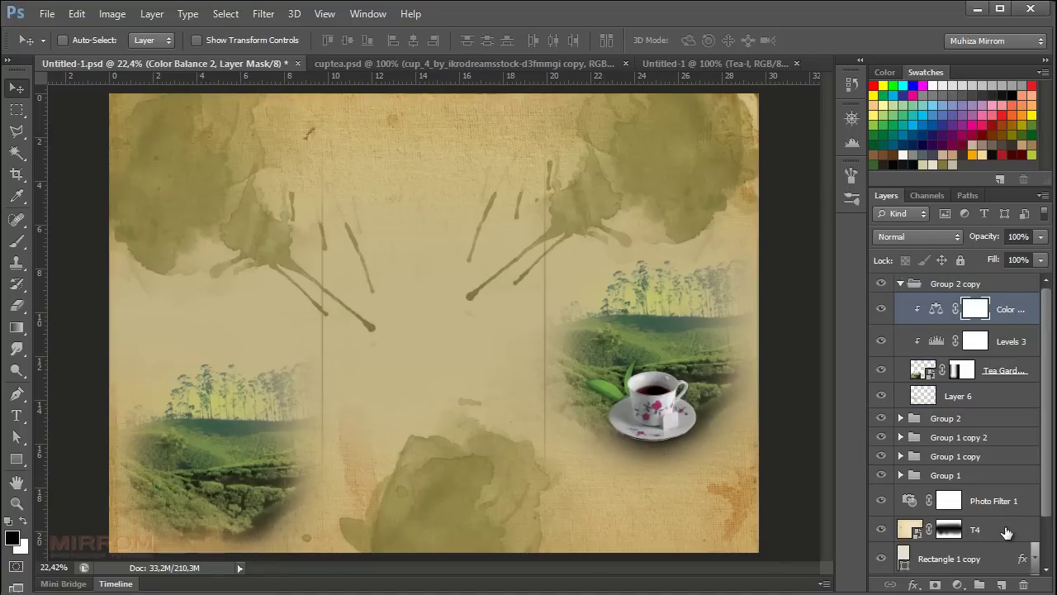
click(908, 285)
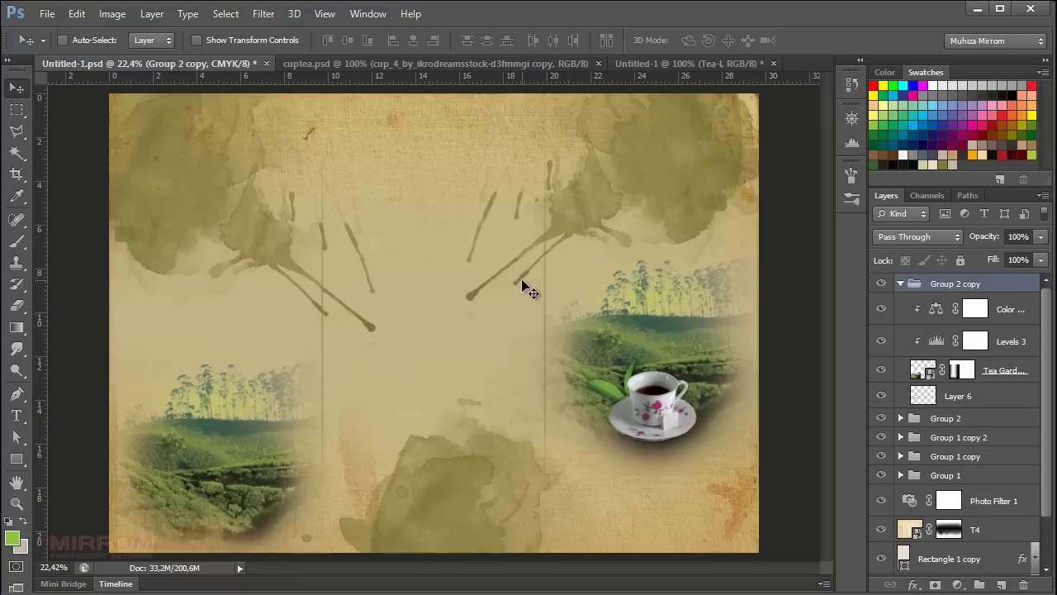
click(901, 283)
Target the Photo Filter 1 mask with a black brush at about 50% opacity
click(912, 418)
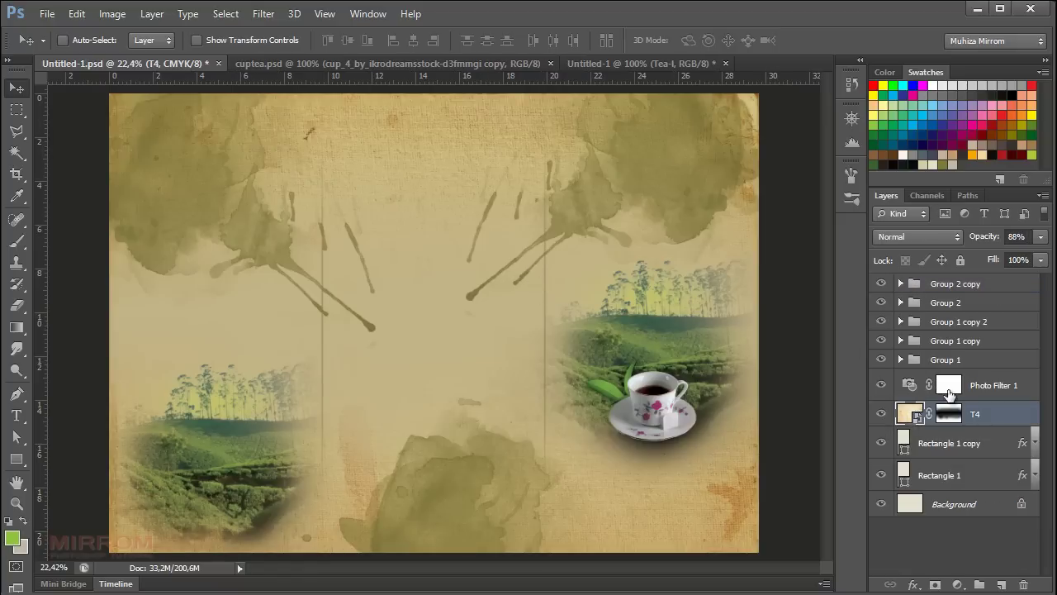
click(904, 385)
click(881, 385)
click(881, 385)
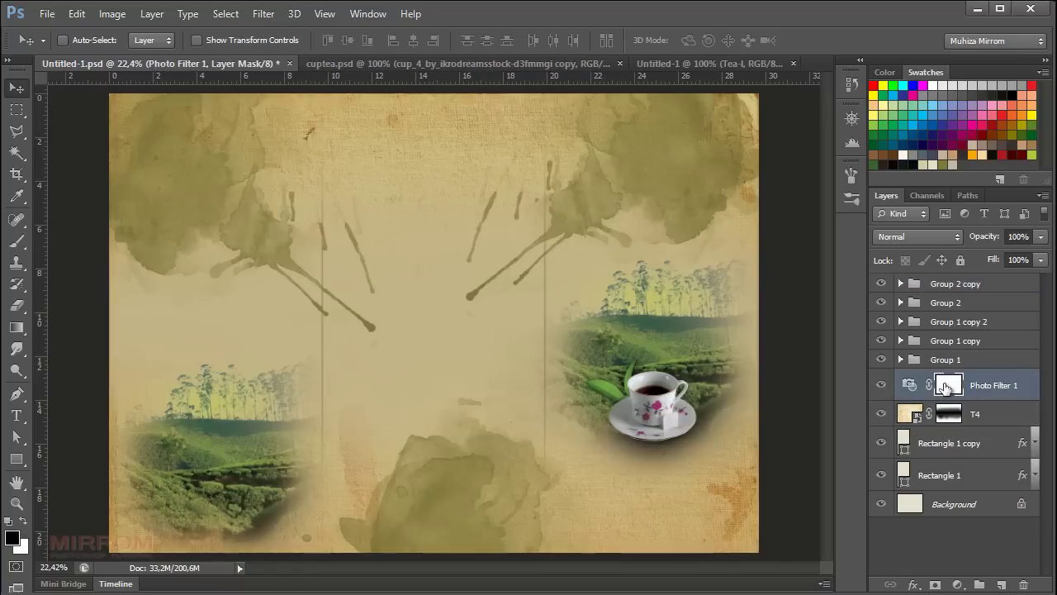
key(b)
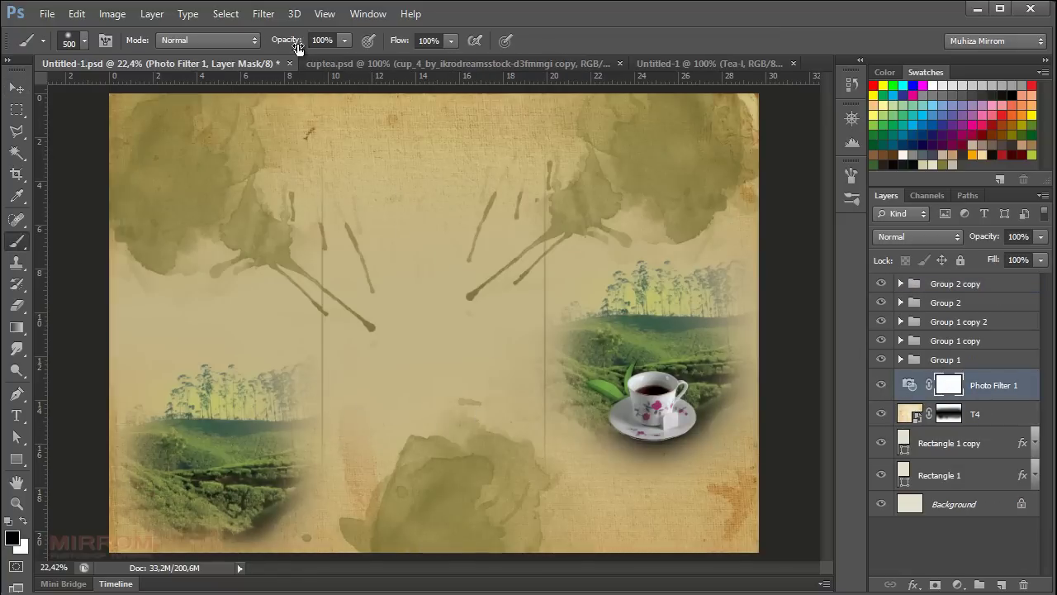
drag(299, 46, 269, 48)
Paint soft black strokes across the brochure centre, varying brush size, to lift the beige tint
drag(389, 331, 449, 323)
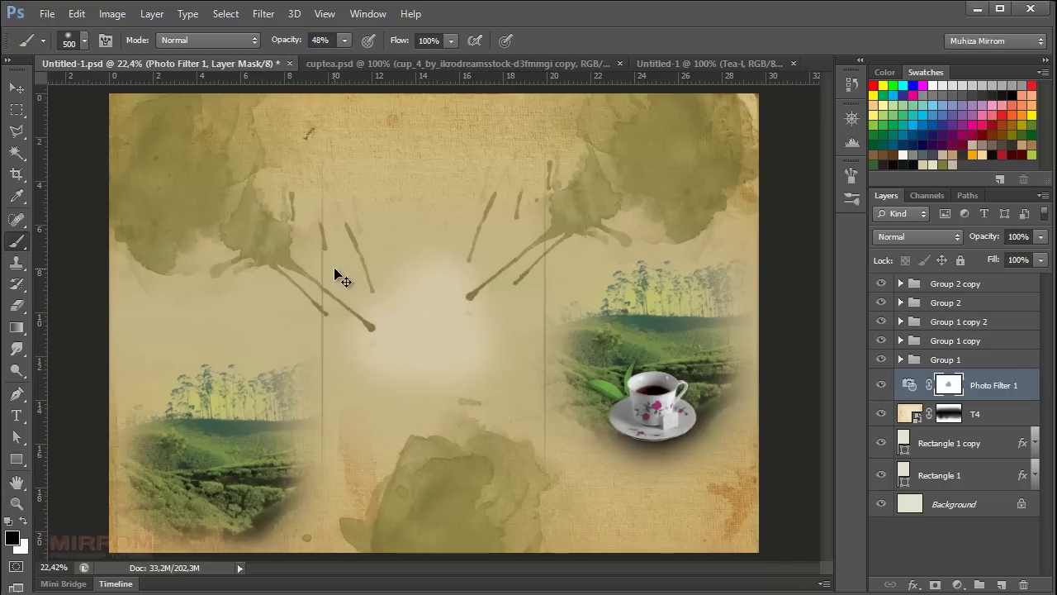
drag(384, 318, 420, 279)
drag(289, 46, 294, 46)
key(bracketright)
key(bracketright)
key(bracketright)
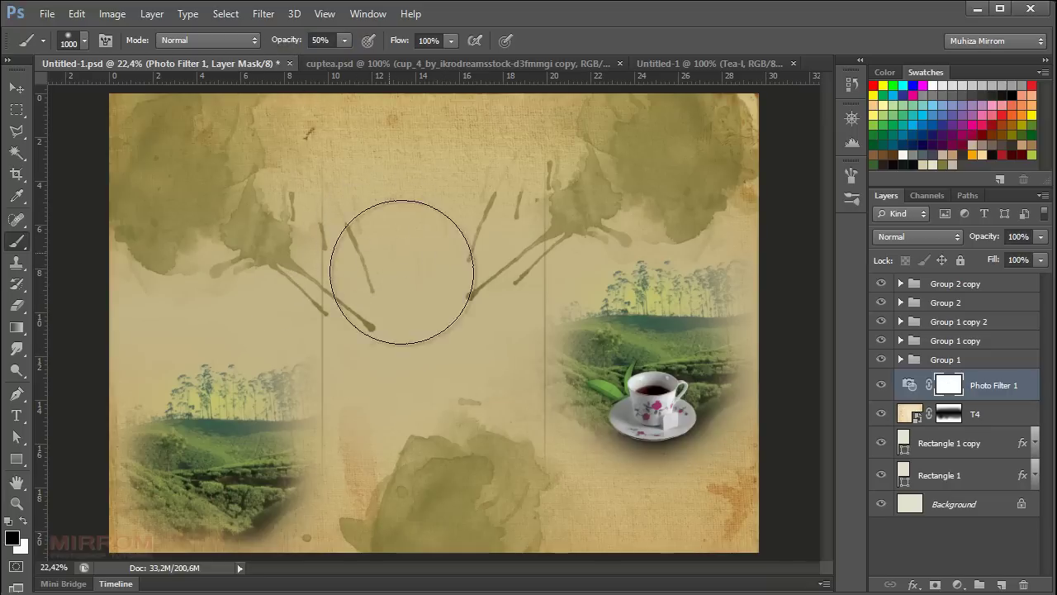
click(436, 334)
key(bracketleft)
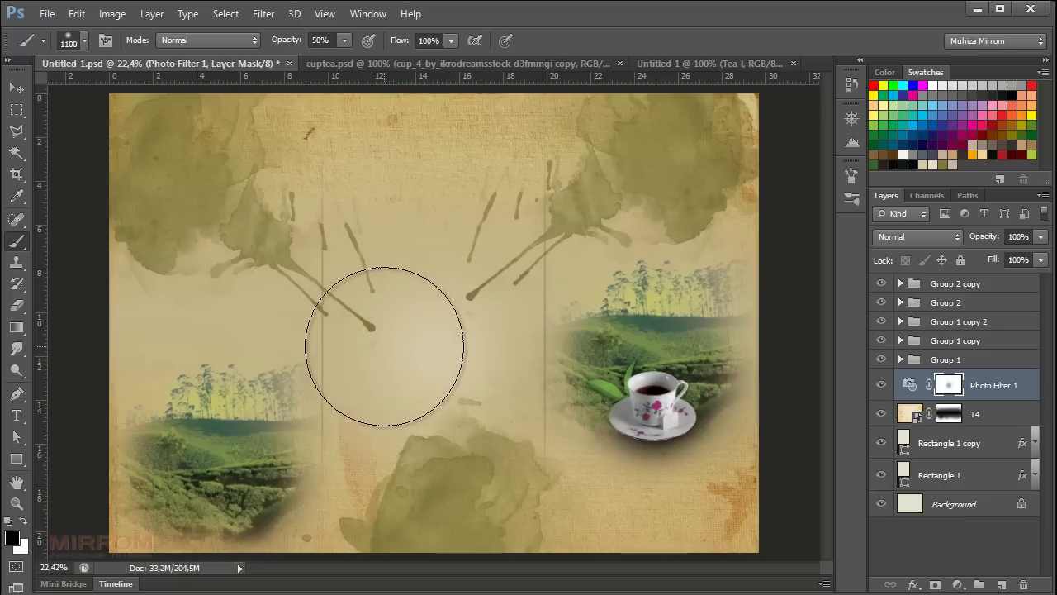
mouse_move(375, 339)
mouse_down()
mouse_move(271, 344)
mouse_move(236, 272)
mouse_move(184, 289)
mouse_move(240, 210)
mouse_up()
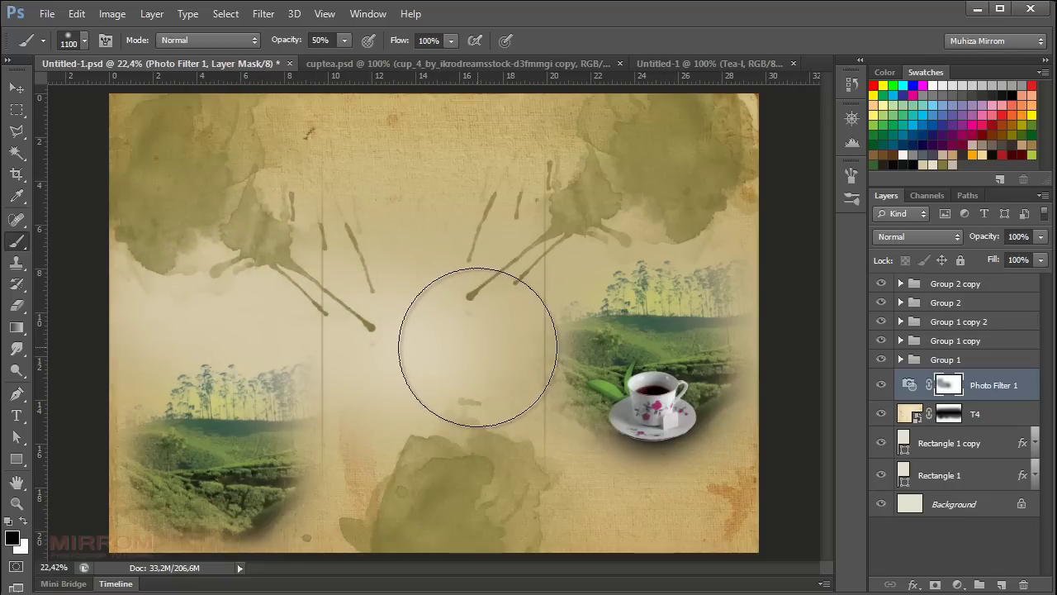
key(bracketleft)
key(bracketleft)
mouse_move(500, 349)
mouse_down()
mouse_move(600, 189)
mouse_move(627, 189)
mouse_move(633, 216)
mouse_up()
key(bracketleft)
key(bracketleft)
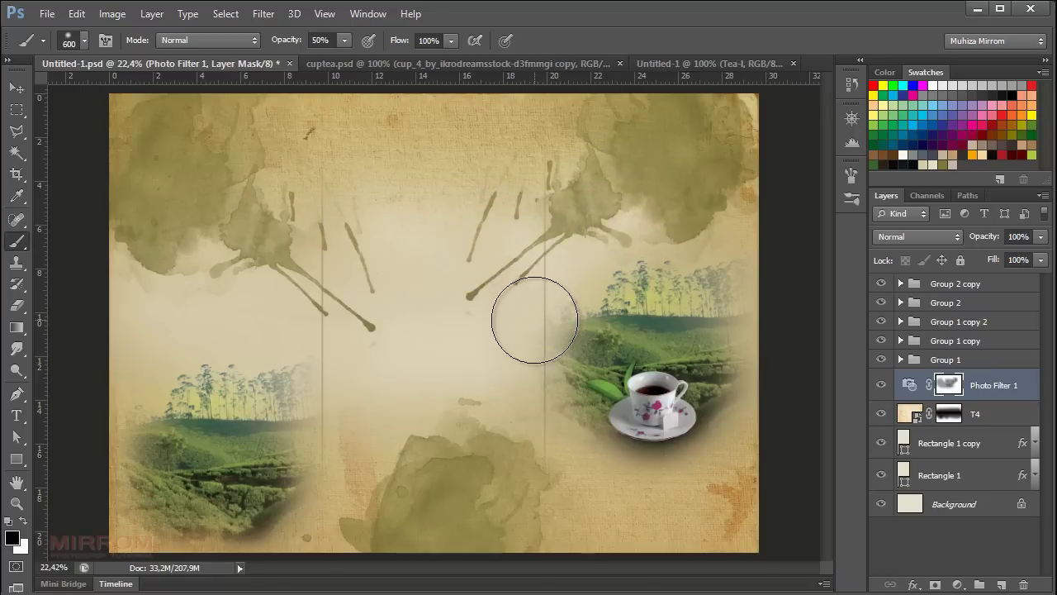
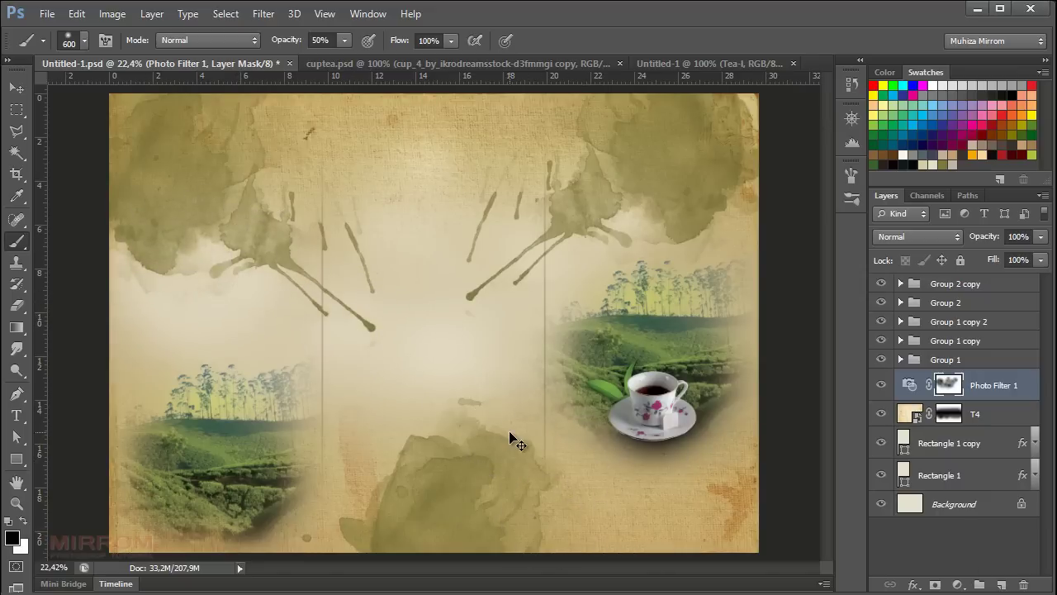
Lower the brush opacity to 32% and fade the Group 1 copy stains slightly
drag(287, 40, 273, 41)
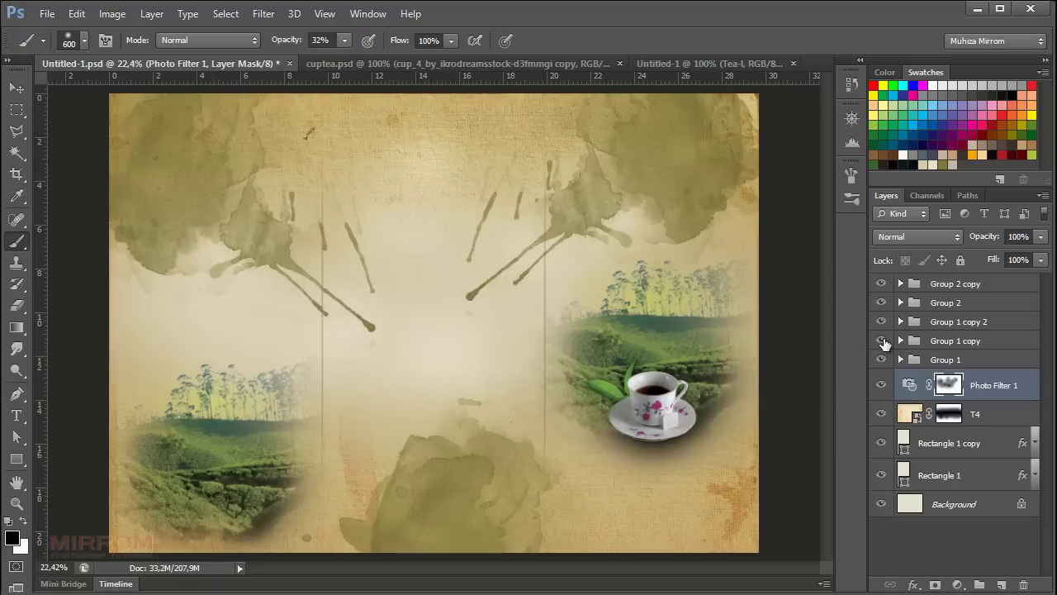
click(949, 342)
key(v)
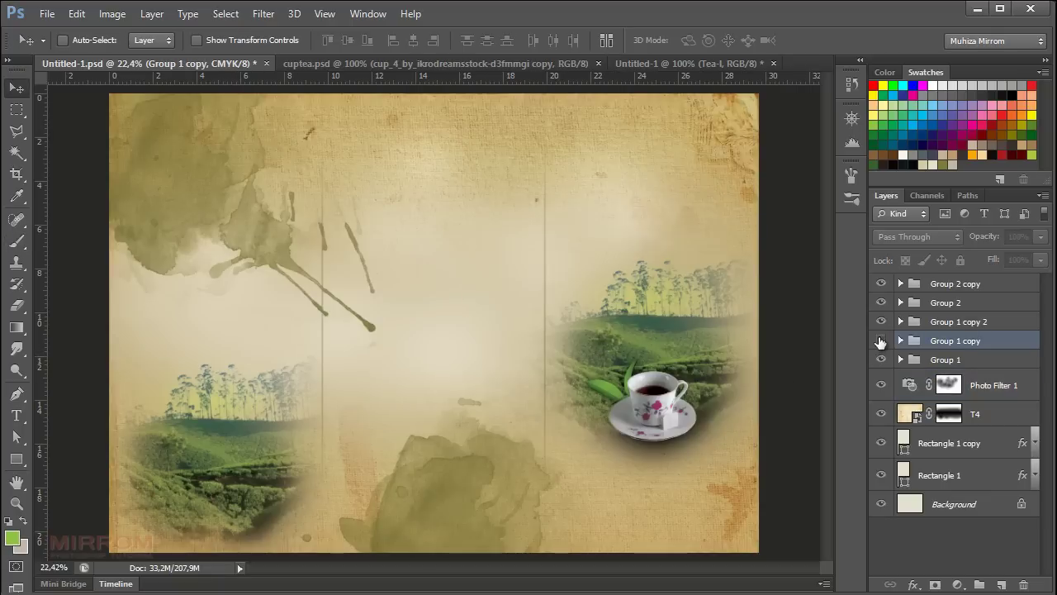
drag(981, 245, 976, 241)
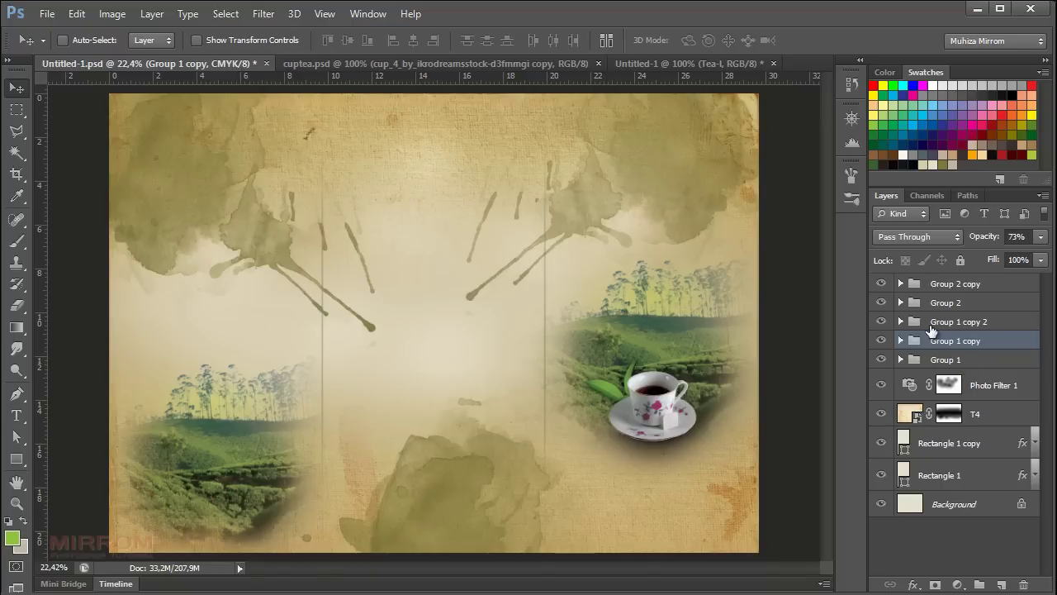
Reduce Group 1 copy 2 opacity to below about 80%, toggling its visibility to compare
click(930, 324)
click(983, 239)
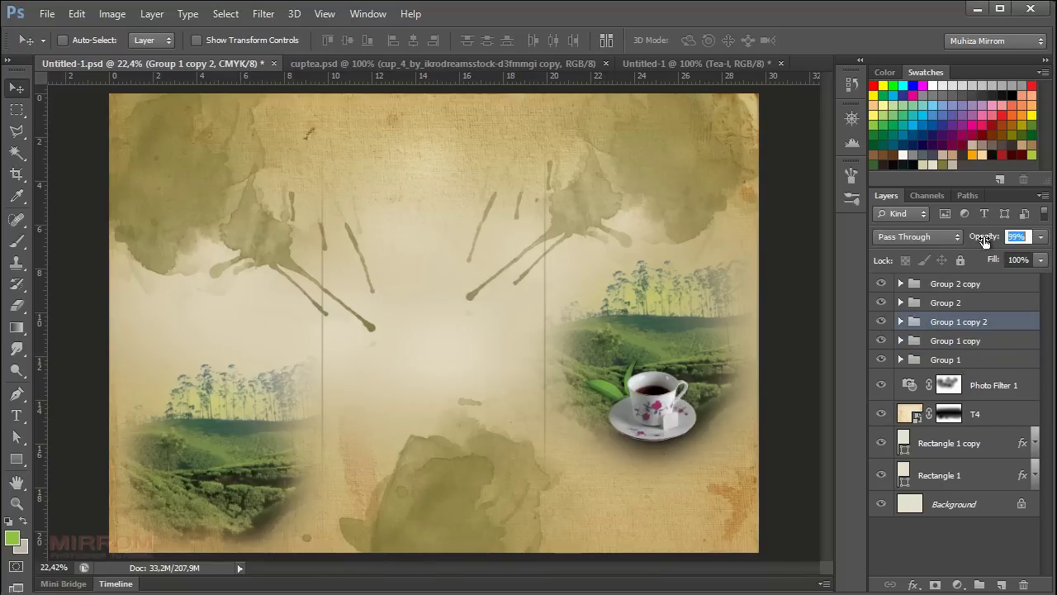
drag(983, 241, 981, 243)
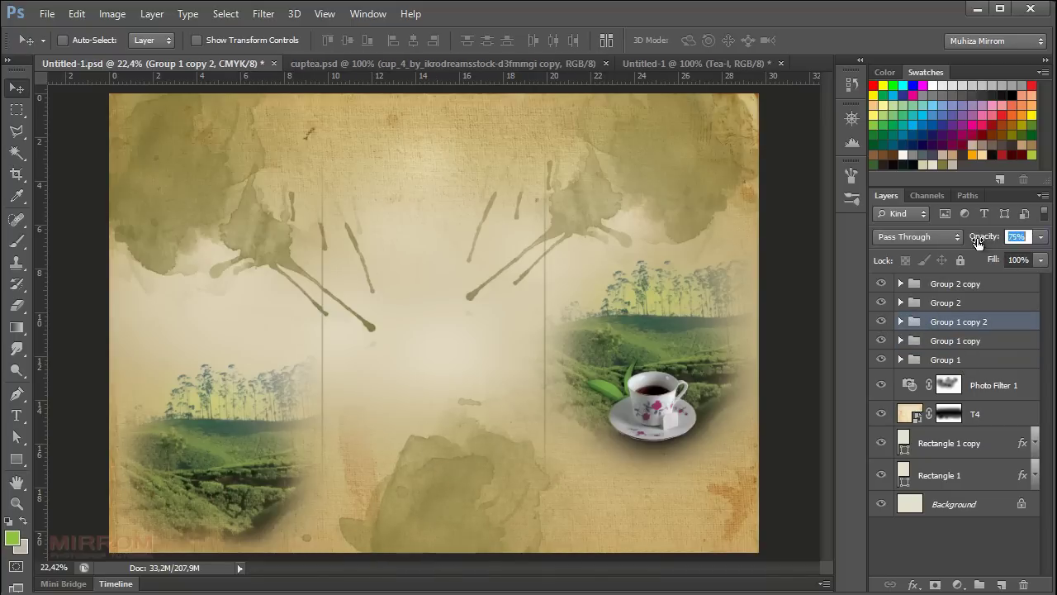
drag(992, 242, 988, 242)
click(882, 321)
click(881, 322)
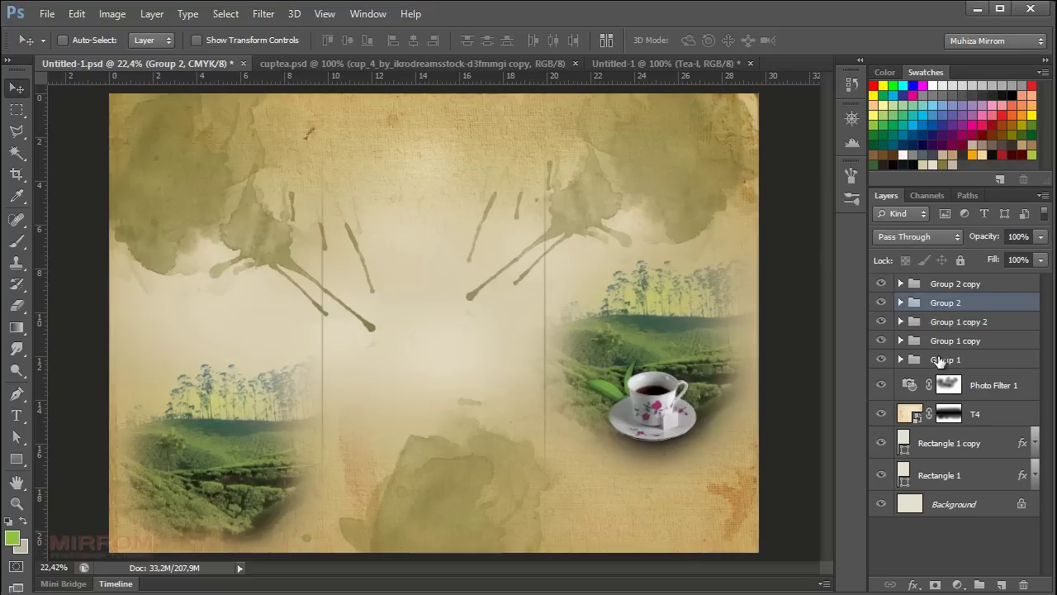
Fade the Group 1 stain group to about 69% opacity
click(917, 360)
click(881, 362)
drag(986, 239, 985, 241)
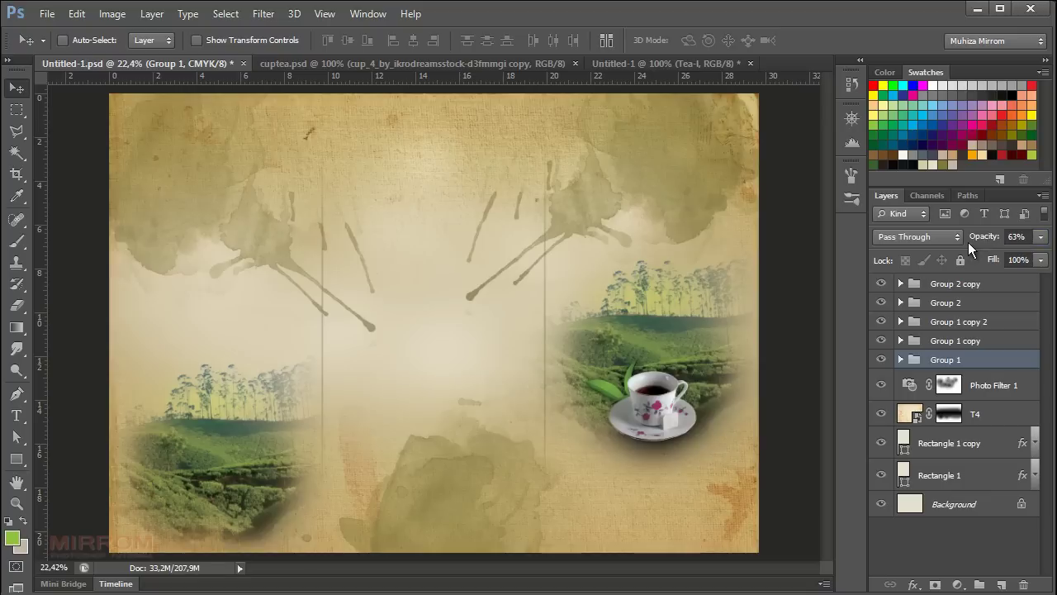
drag(984, 239, 989, 249)
key(alt+period)
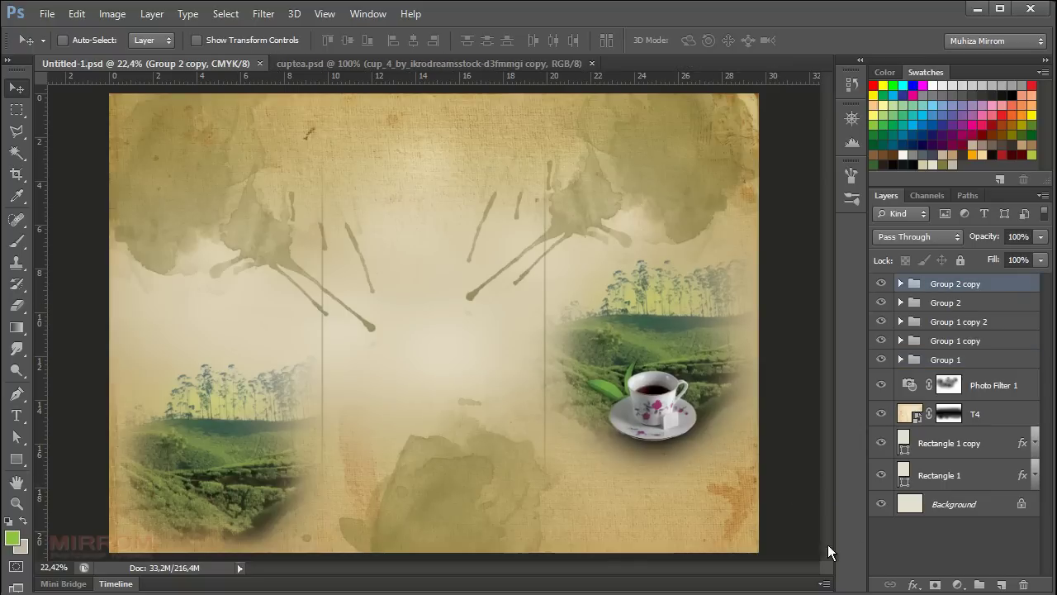
Draw a rounded rectangle bar and move it to the brochure's top right
drag(16, 458, 62, 465)
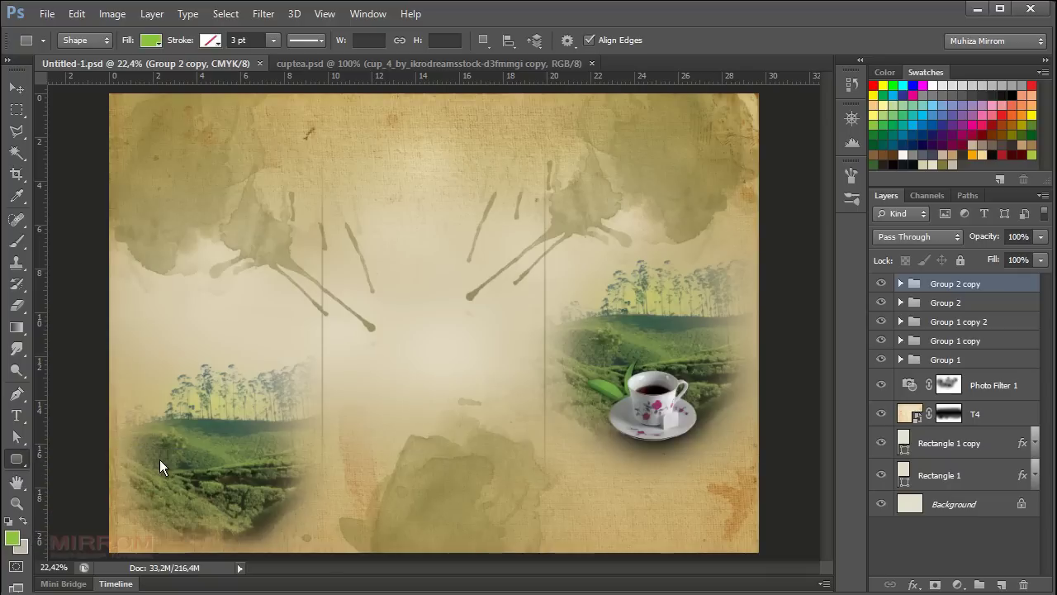
click(629, 40)
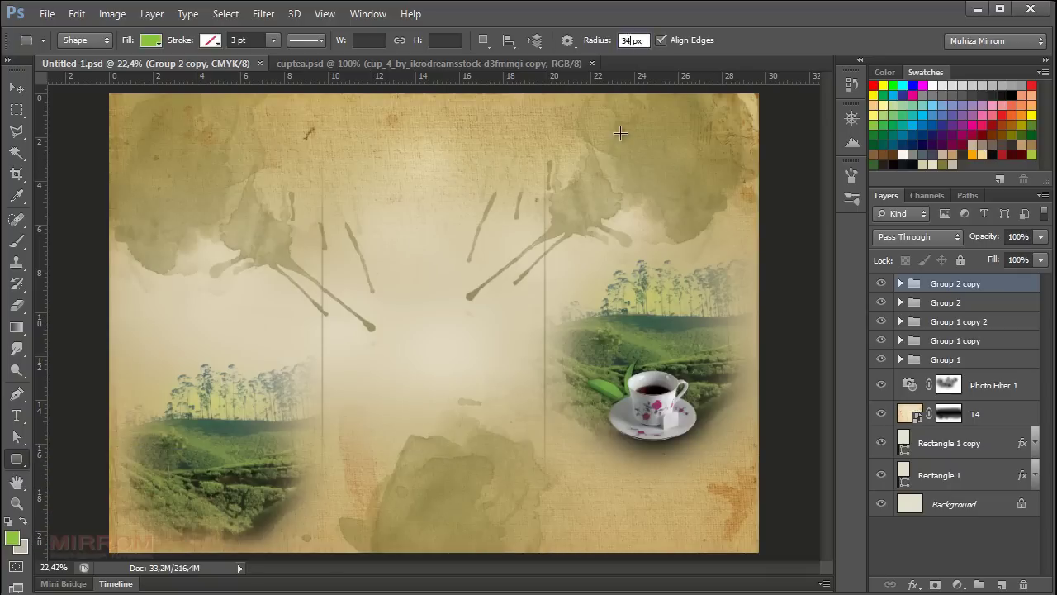
mouse_move(621, 133)
mouse_down()
mouse_move(656, 150)
mouse_move(683, 147)
mouse_move(705, 121)
mouse_up()
key(v)
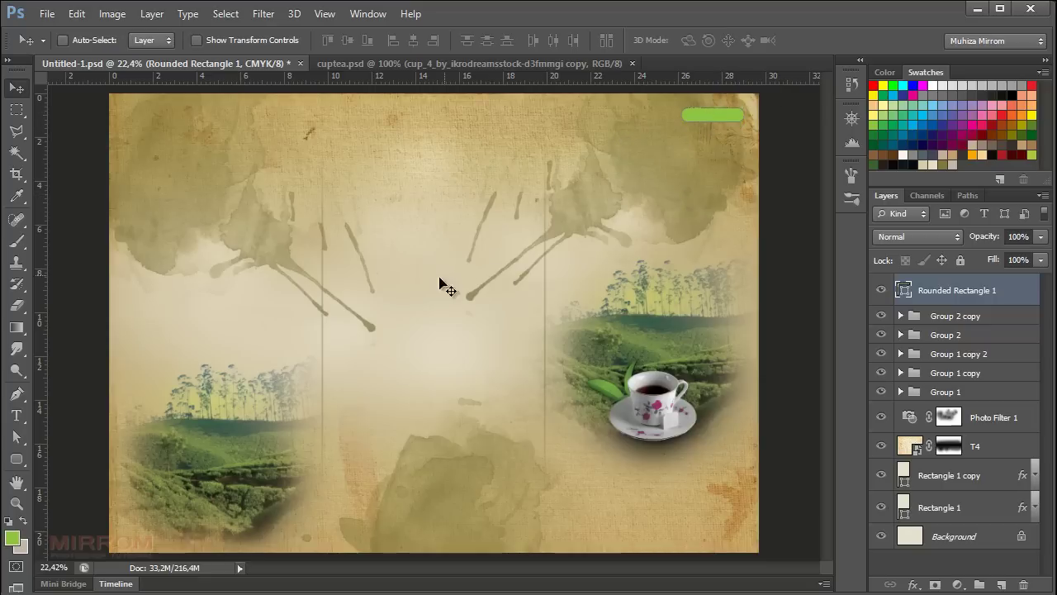
Fill the rounded rectangle bar with dark red
double_click(906, 291)
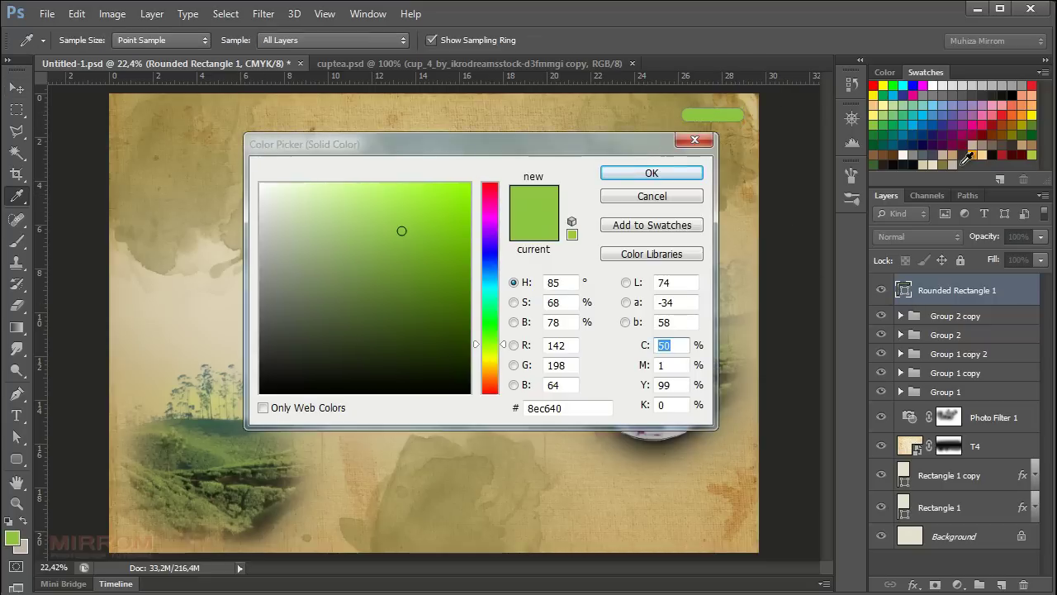
click(1001, 153)
click(697, 176)
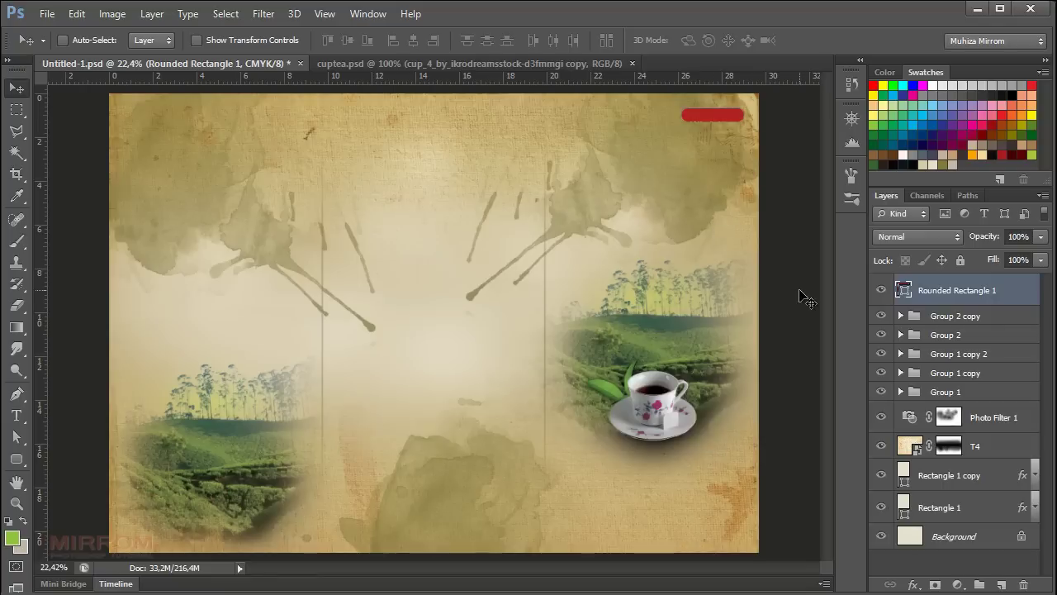
click(950, 315)
click(985, 283)
click(961, 317)
Add a new empty layer and set the foreground colour to white
click(999, 585)
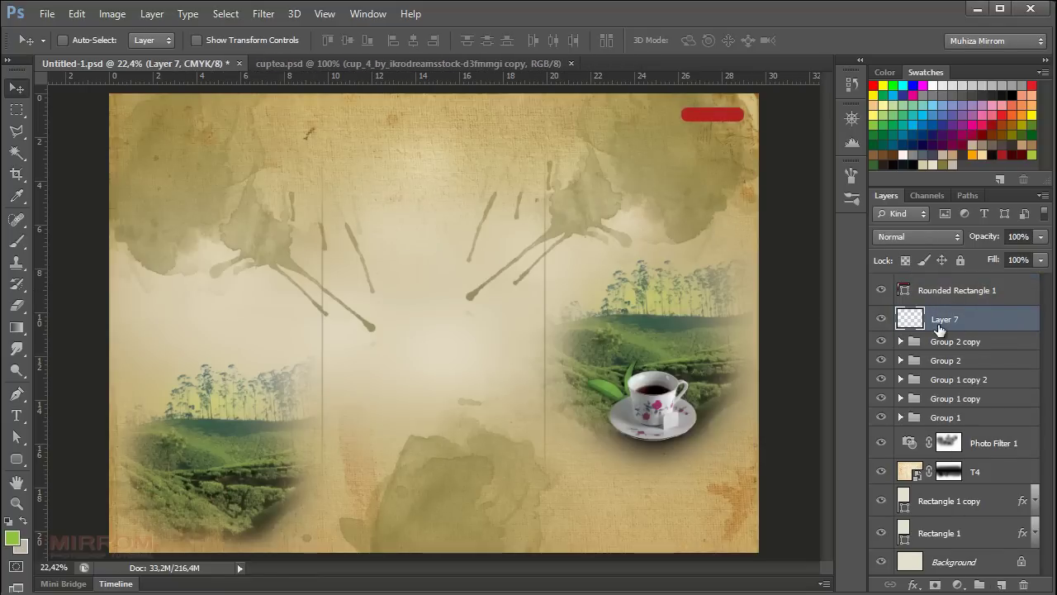
click(12, 537)
click(257, 179)
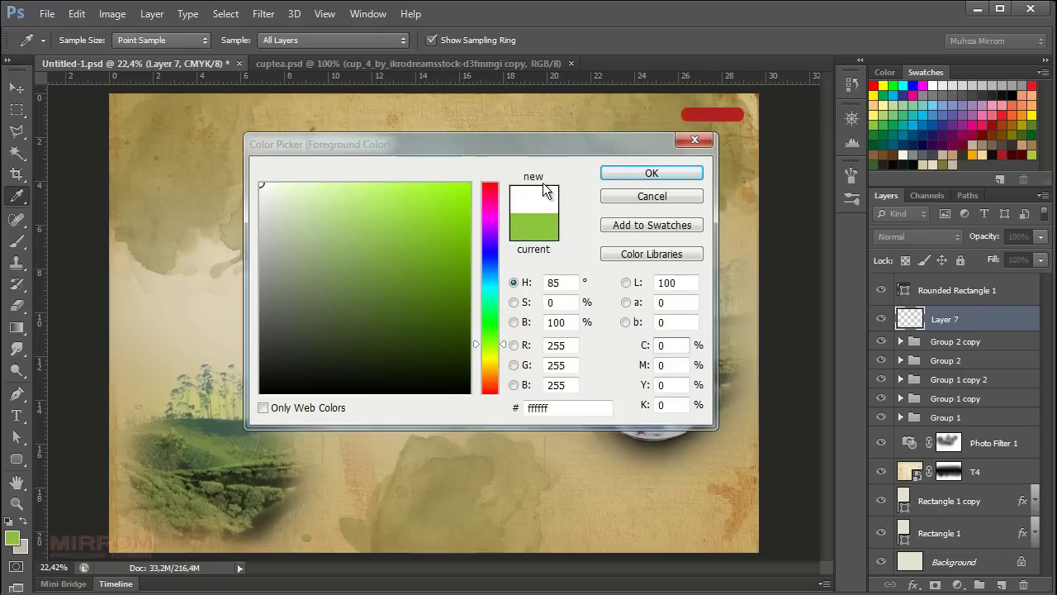
key(Return)
Load the butterfly brush set and stamp a white 717 px butterfly at 100% opacity
key(b)
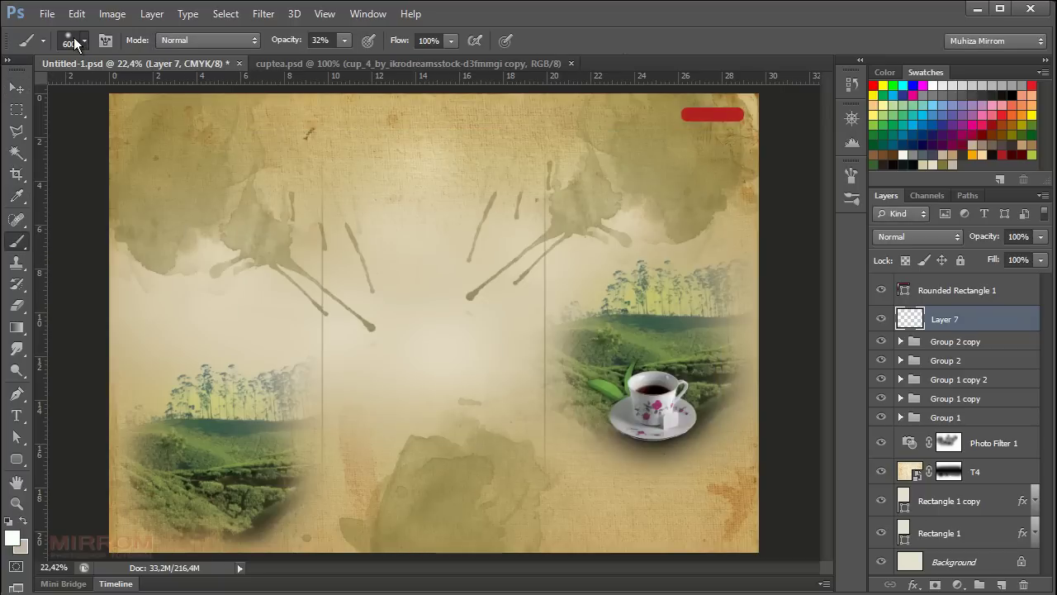
click(73, 37)
click(231, 69)
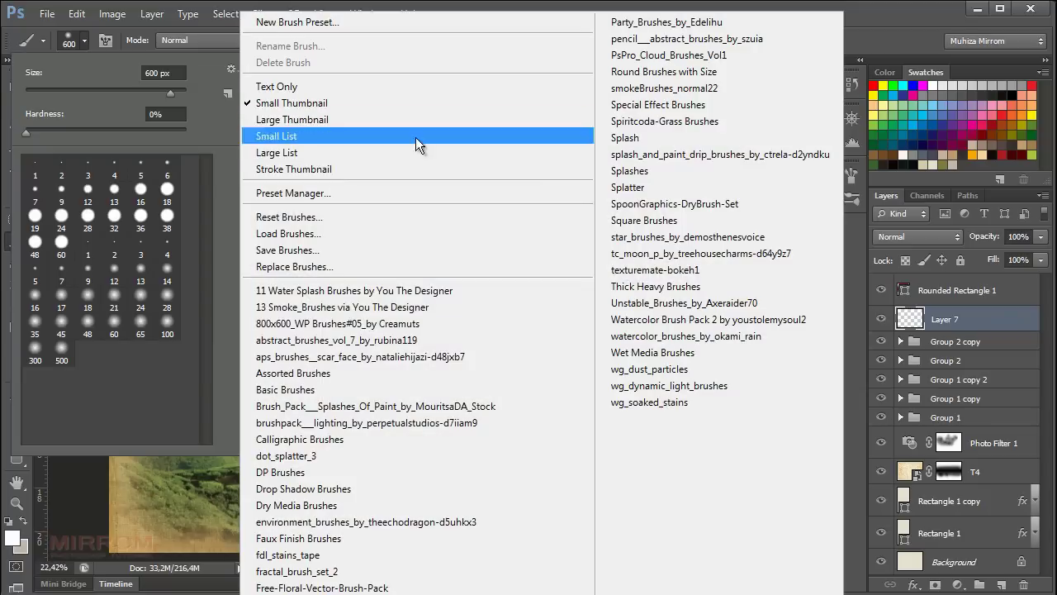
click(687, 259)
click(61, 164)
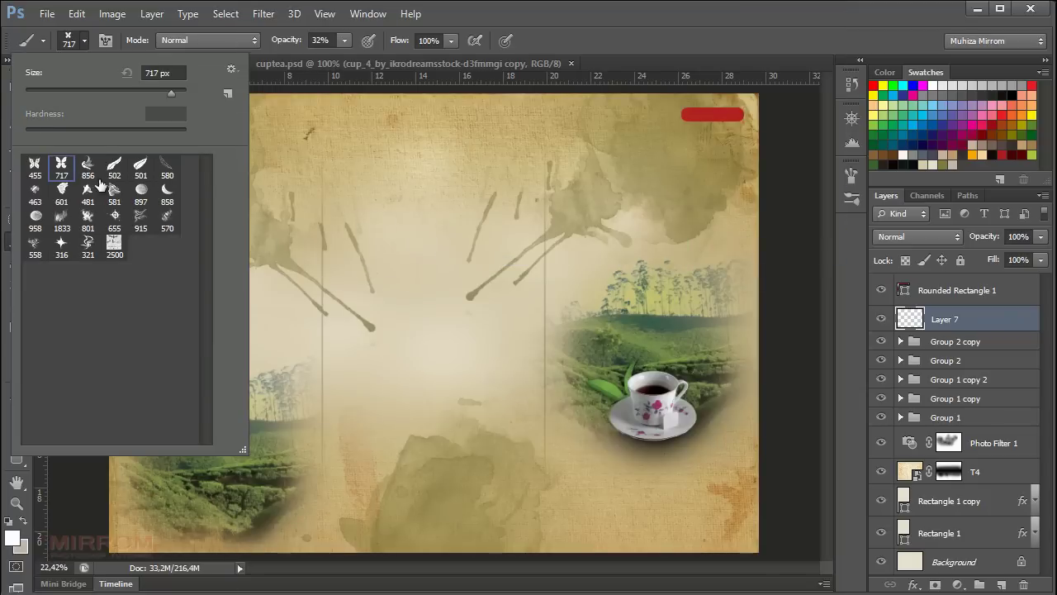
click(579, 310)
key(0)
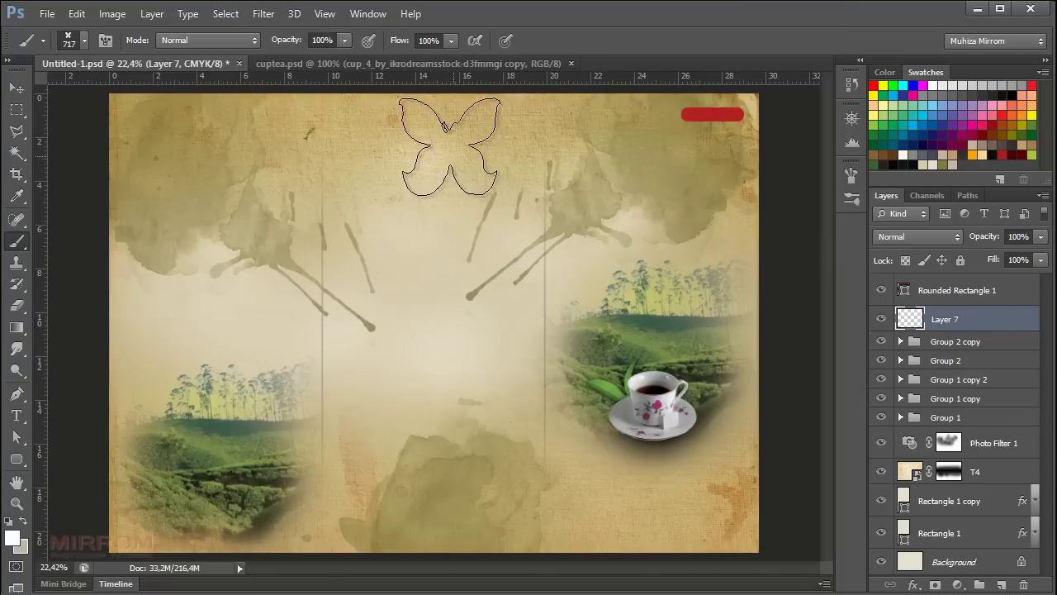
click(592, 299)
Shrink the butterfly, rotate it slightly clockwise and place it just above the teacup
key(v)
key(ctrl+t)
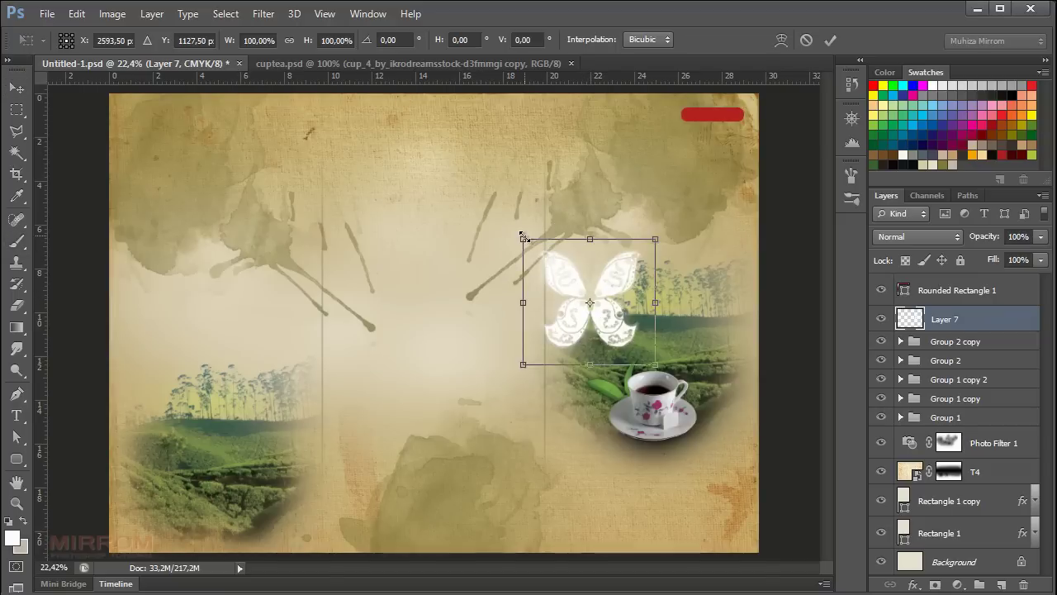
mouse_move(521, 231)
mouse_down()
mouse_move(583, 307)
mouse_move(611, 322)
mouse_up()
mouse_move(689, 343)
mouse_down()
mouse_move(696, 355)
mouse_move(613, 347)
mouse_up()
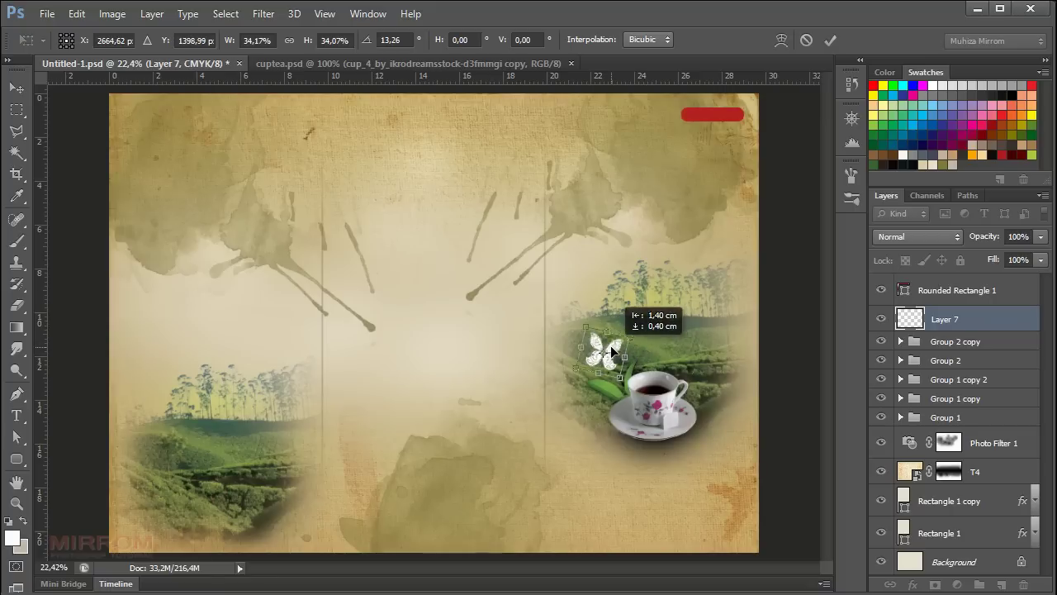
drag(673, 324, 675, 331)
drag(588, 324, 599, 329)
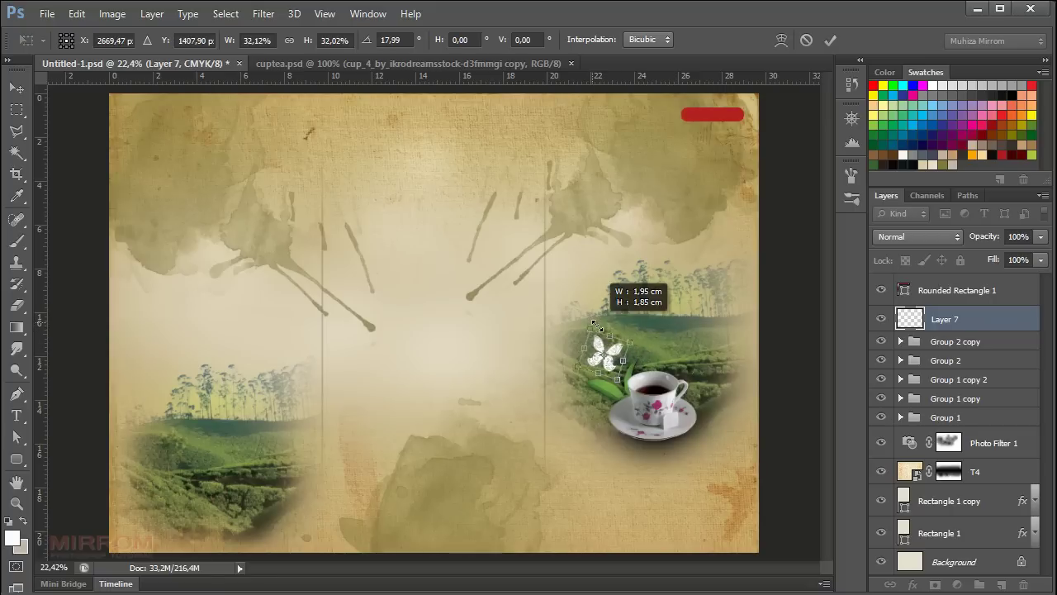
click(830, 41)
Scale the butterfly down further to 90%
key(ctrl+t)
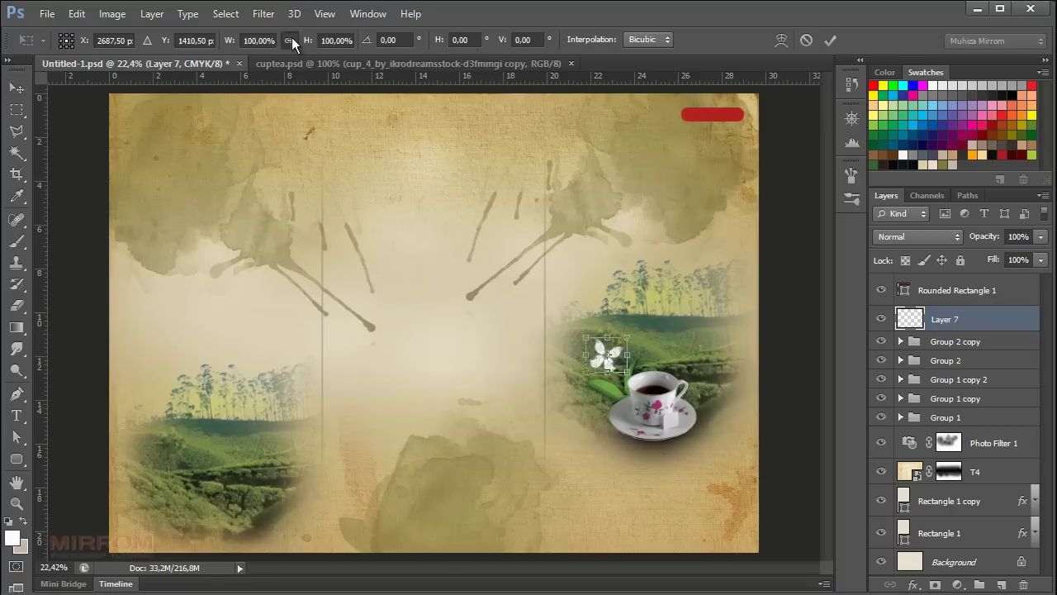
click(259, 40)
text(90)
key(Return)
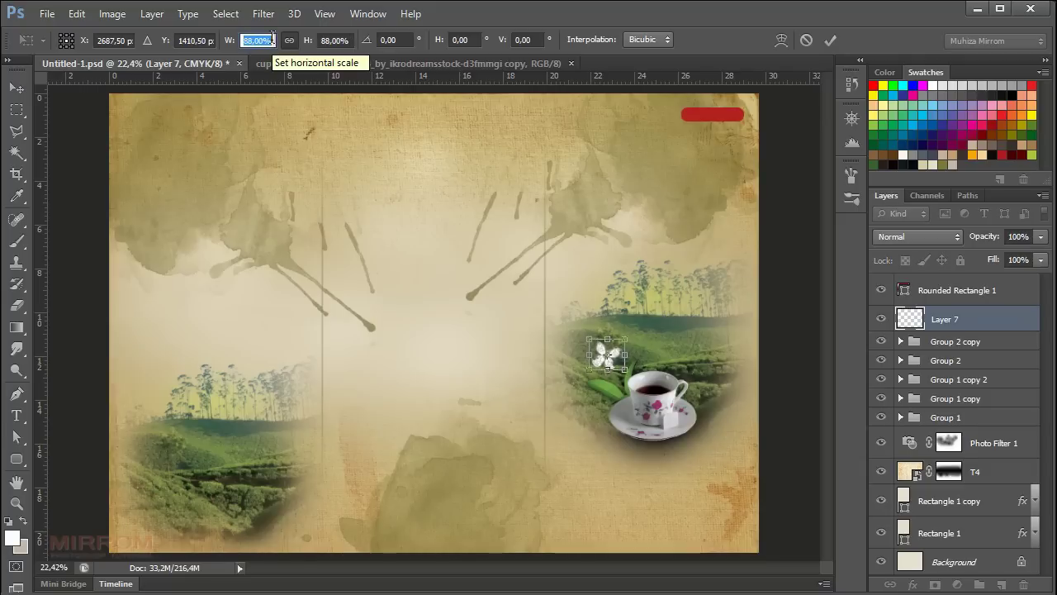
click(830, 41)
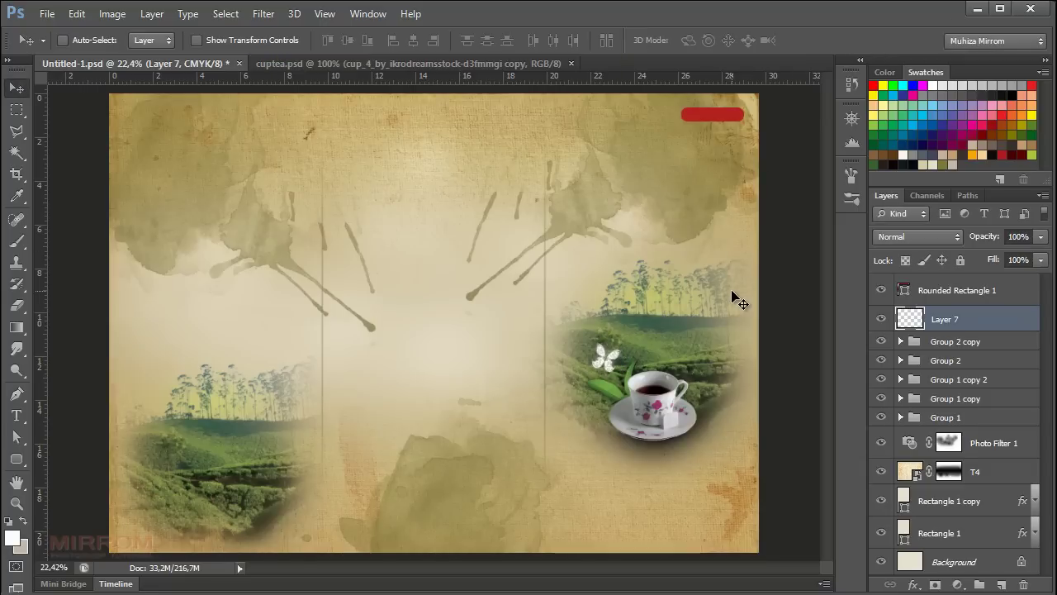
Duplicate the butterfly, place the copy above the right trees and rotate it about 10 degrees
key(ctrl+j)
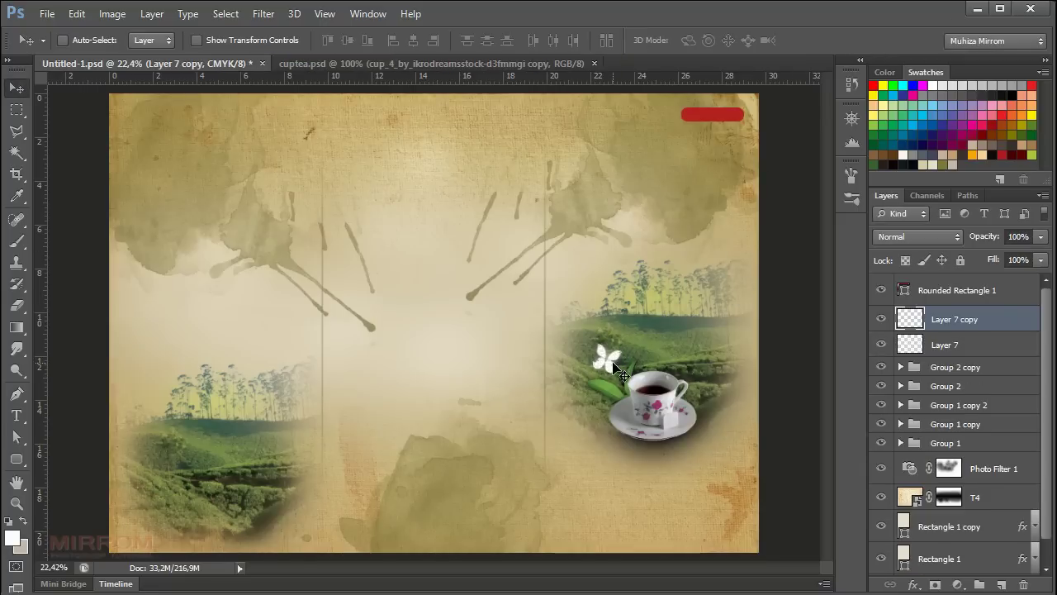
drag(612, 366, 715, 247)
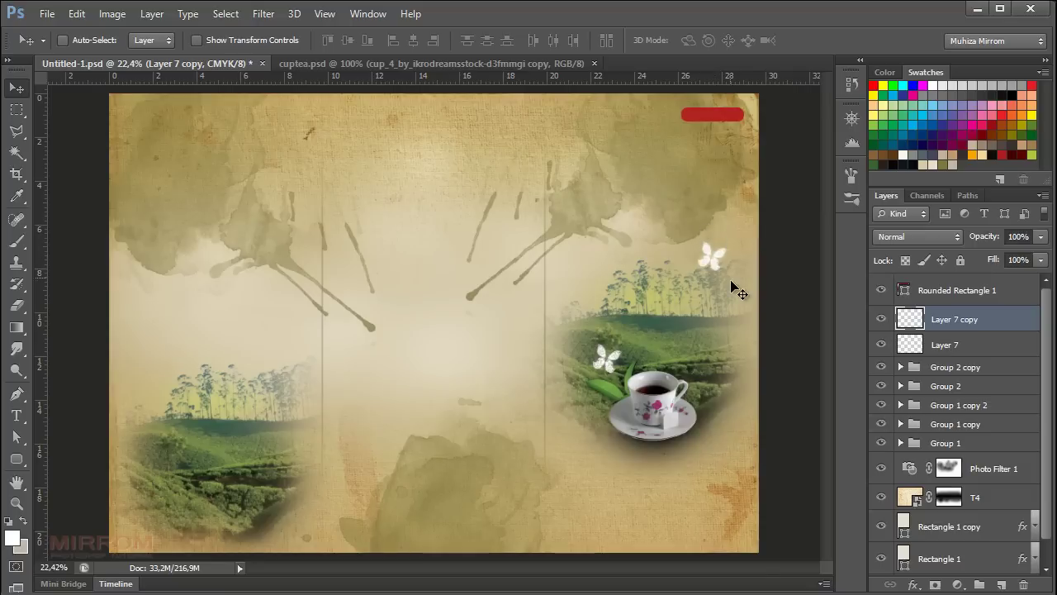
key(ctrl+t)
drag(758, 257, 747, 210)
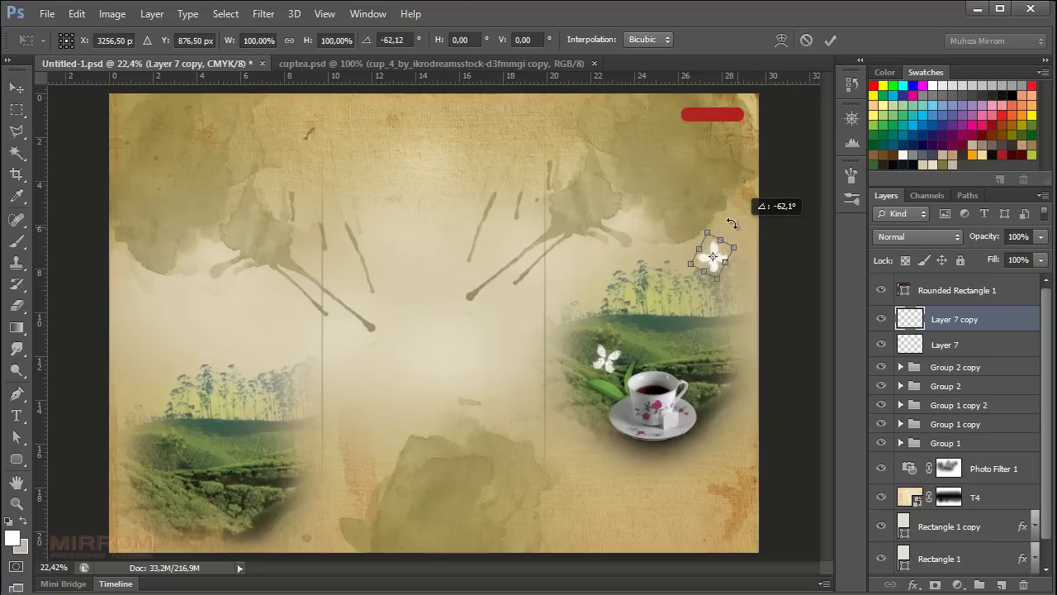
click(830, 41)
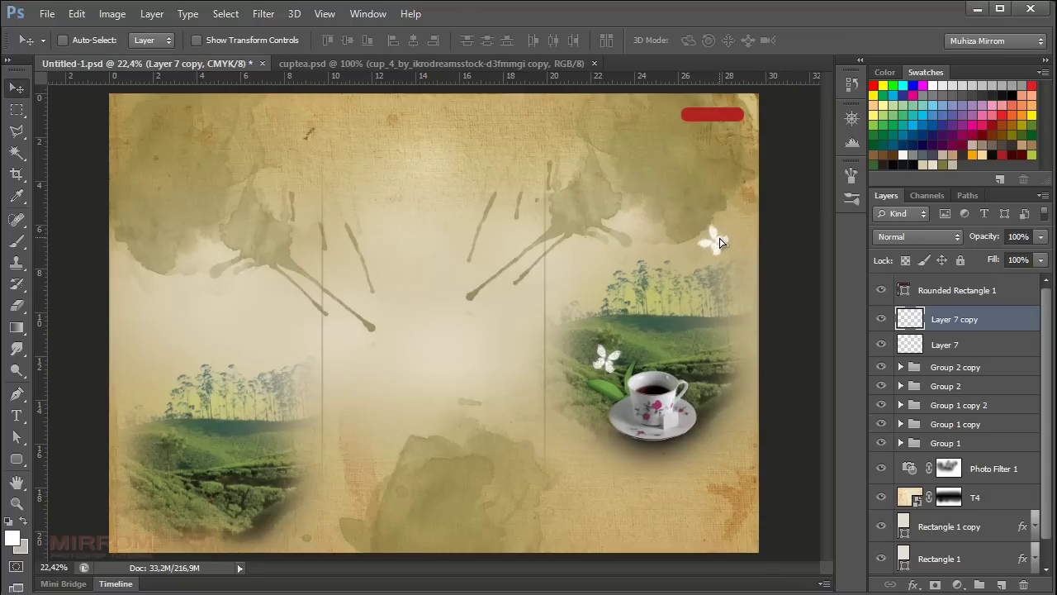
key(ctrl+t)
drag(738, 236, 732, 229)
click(830, 41)
Stamp another white butterfly on a new layer, then move and resize it below the first
click(1002, 584)
key(b)
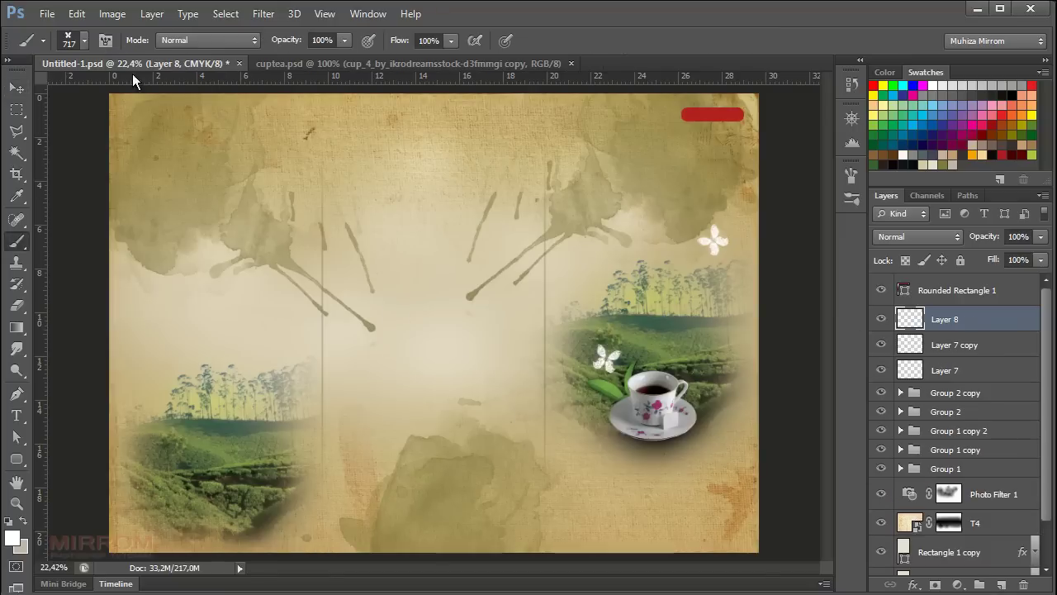
click(43, 39)
click(44, 168)
click(541, 339)
key(v)
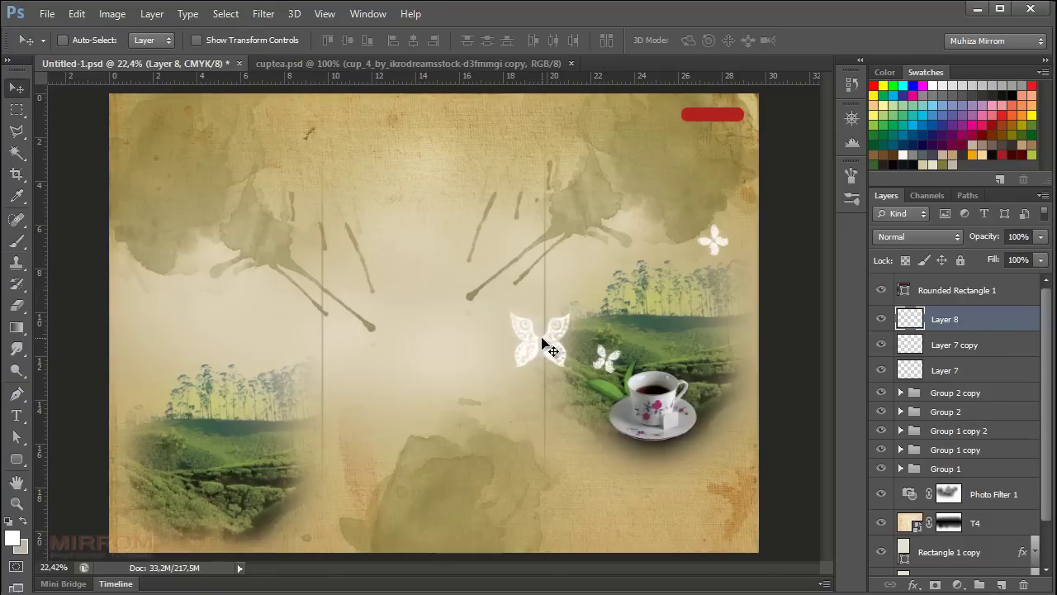
mouse_move(545, 347)
mouse_down()
mouse_move(720, 311)
mouse_move(711, 308)
mouse_move(735, 283)
mouse_up()
key(ctrl+t)
click(830, 40)
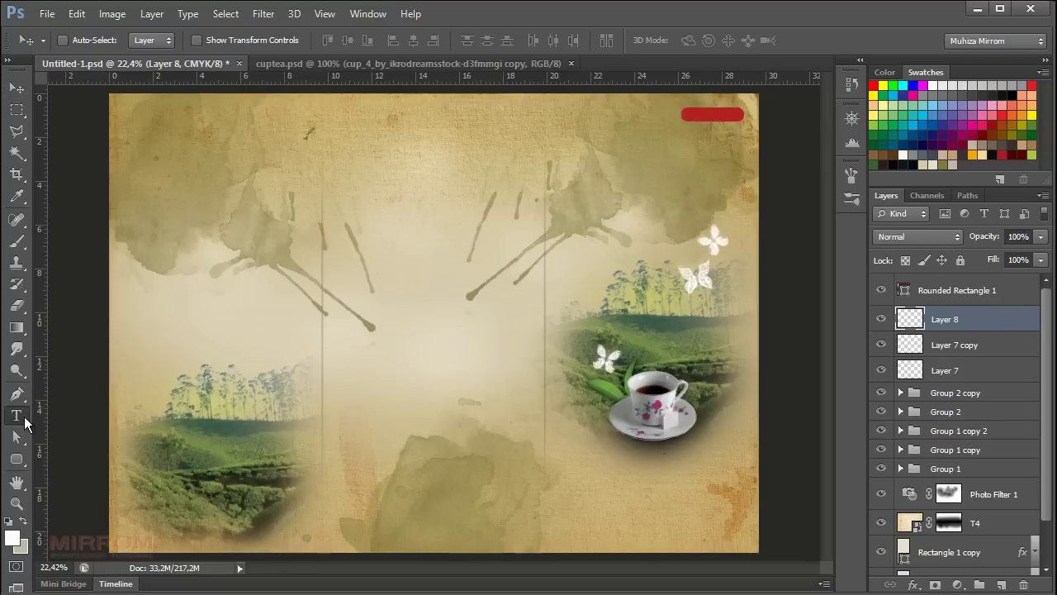
Type NATURAL and place it on the red bar, its layer stacked above the rectangle
click(637, 166)
text(NATURAL)
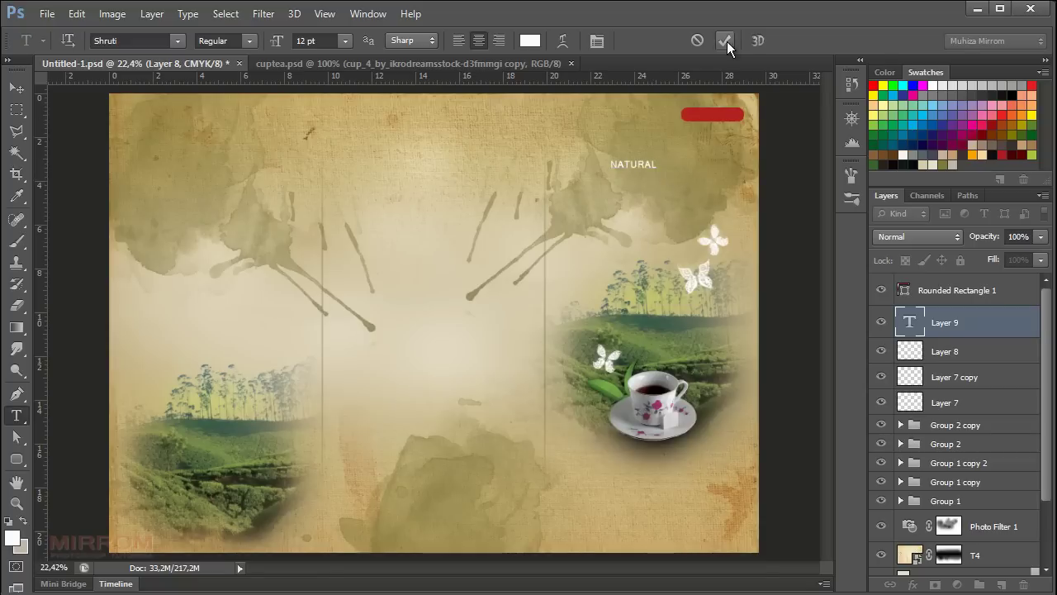
click(727, 42)
key(v)
drag(640, 170, 712, 139)
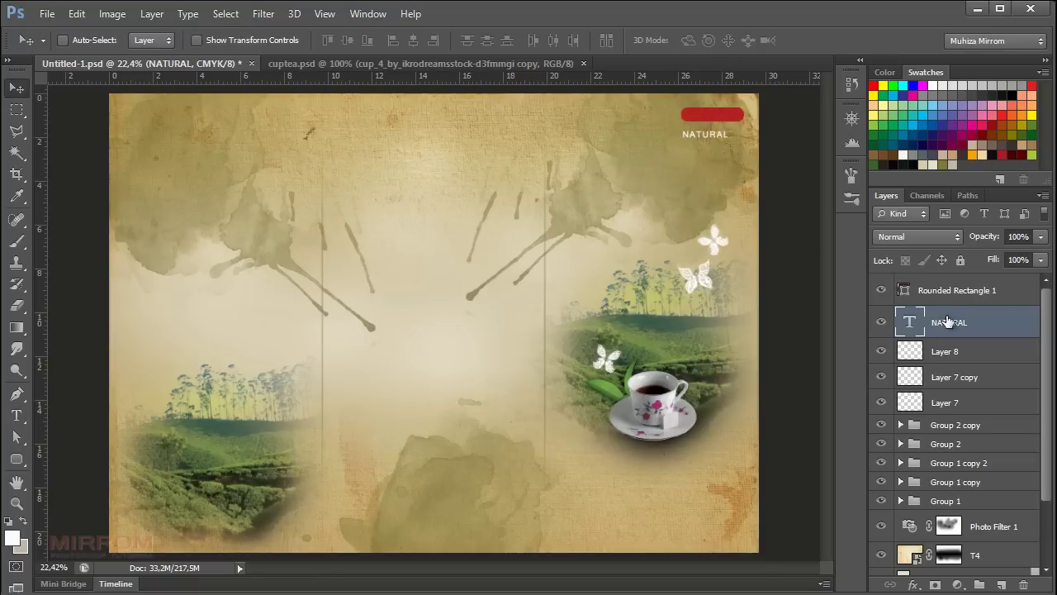
drag(947, 320, 958, 276)
drag(743, 140, 750, 121)
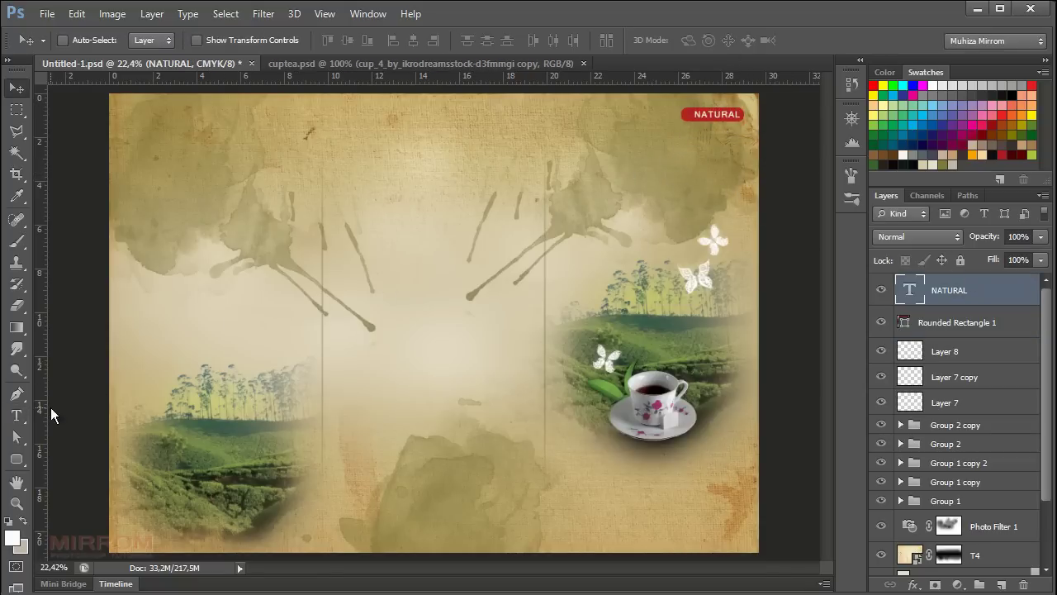
Set the NATURAL text size to 10 pt in the Character panel
click(16, 415)
click(596, 41)
drag(423, 130, 191, 107)
click(144, 162)
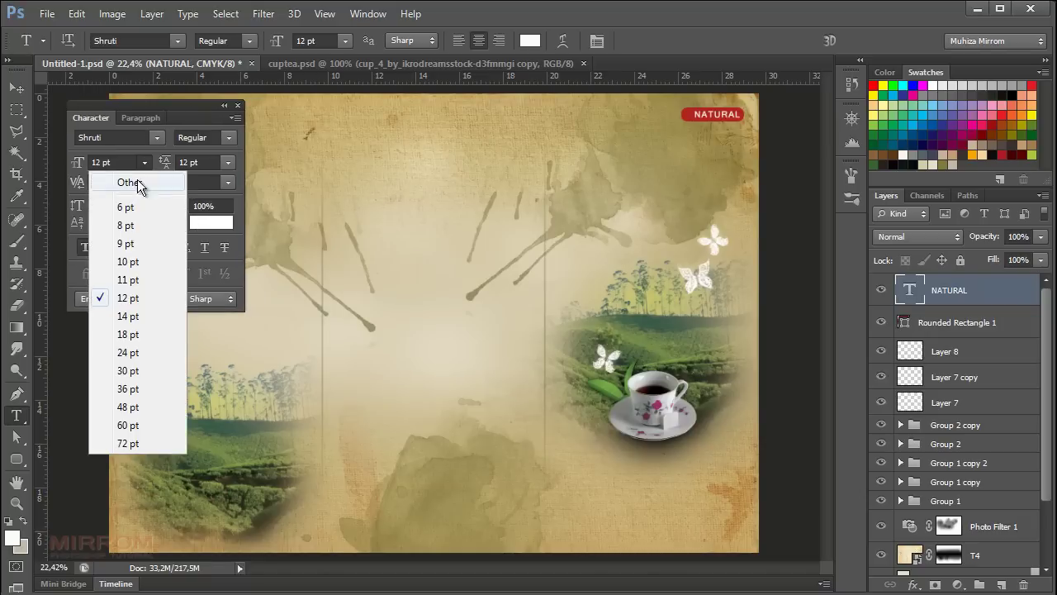
click(120, 255)
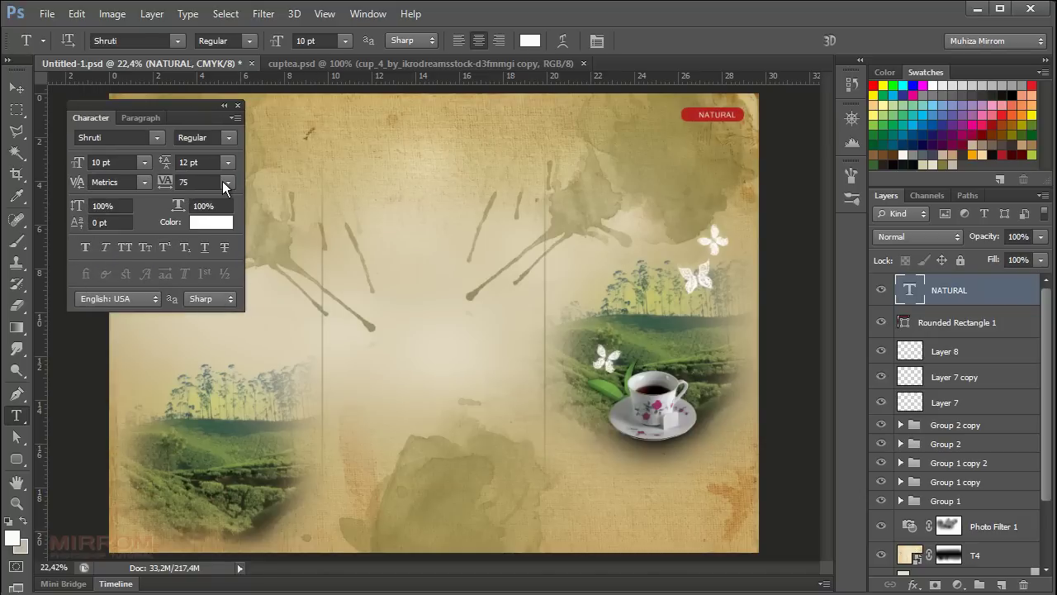
Shrink the Rounded Rectangle 1 bar to 92% with Free Transform
key(v)
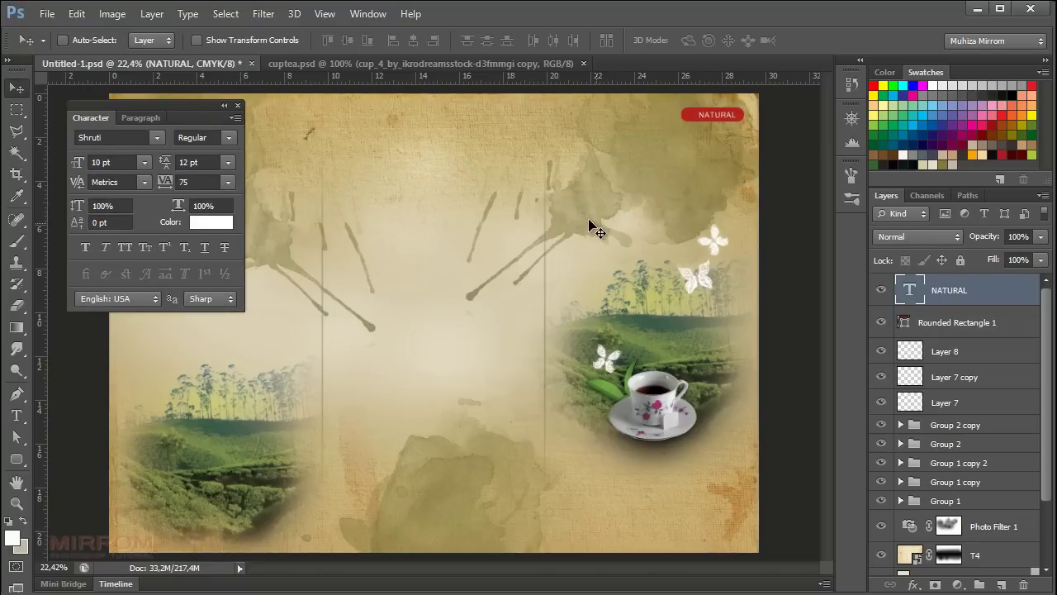
shift+click(945, 320)
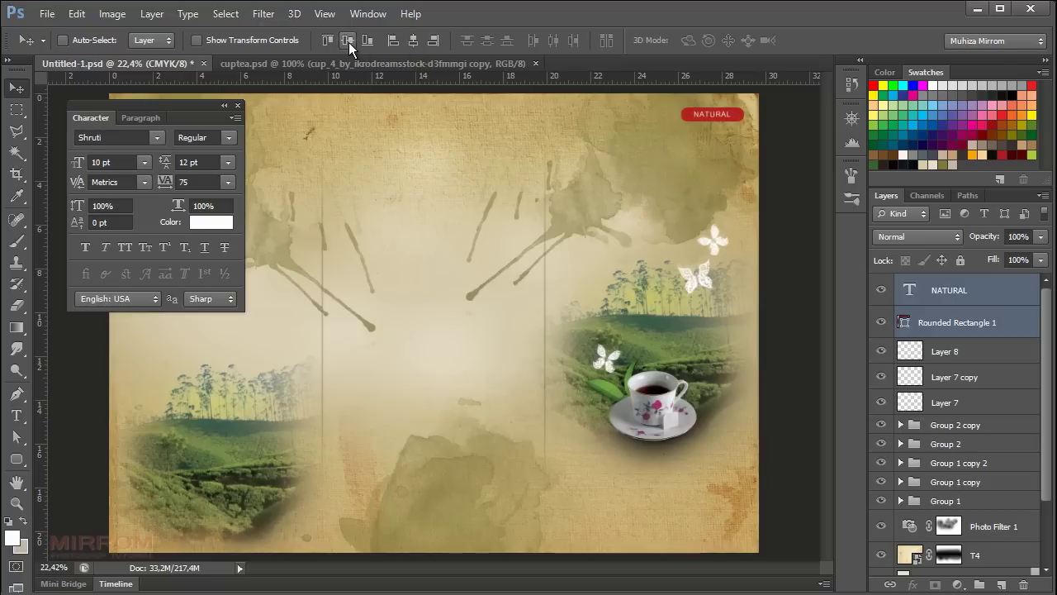
click(958, 324)
key(ctrl+t)
text(92)
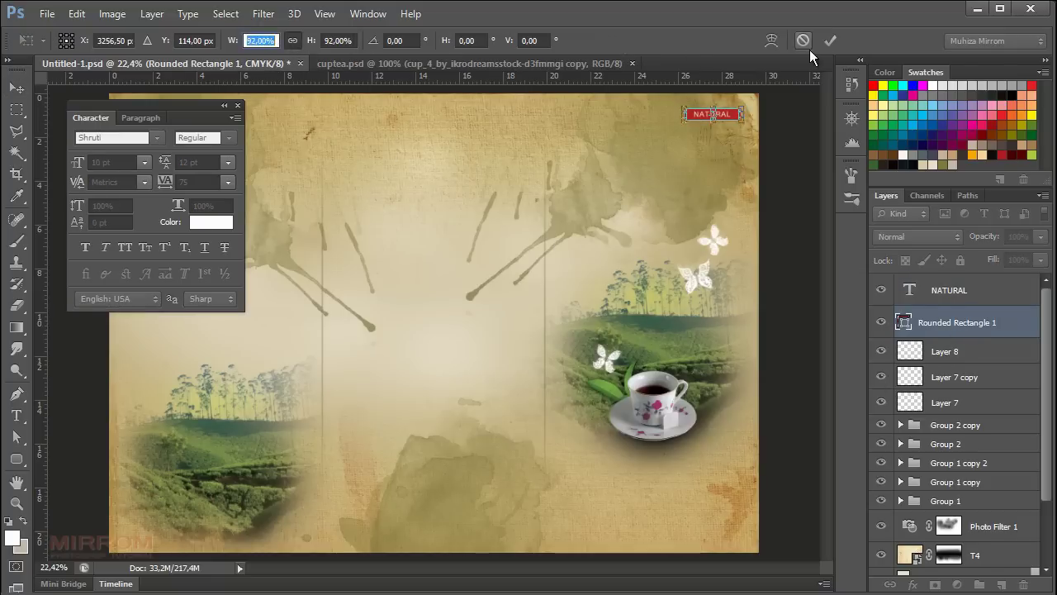
click(827, 39)
Nudge NATURAL and the red bar up and right, then group them as Group 3
shift+click(958, 294)
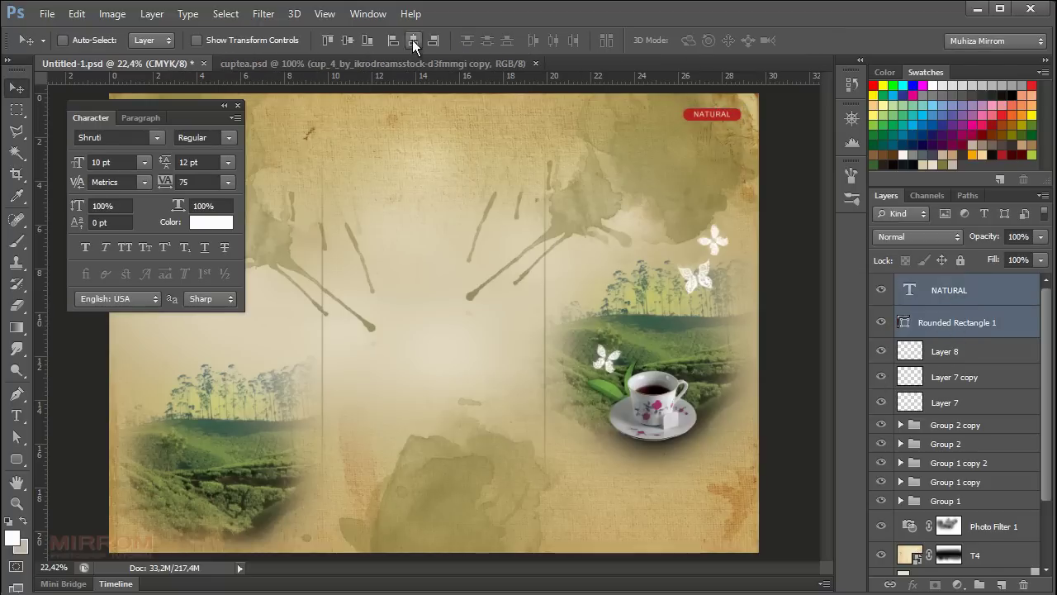
key(Up)
key(Up)
key(Up)
key(Right)
key(Right)
key(Right)
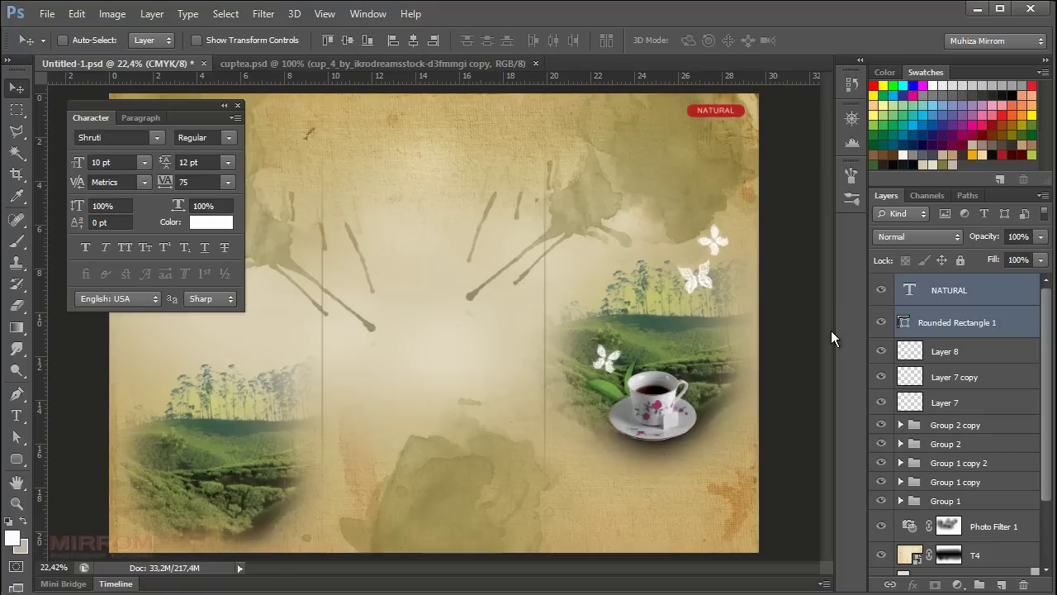
key(ctrl+g)
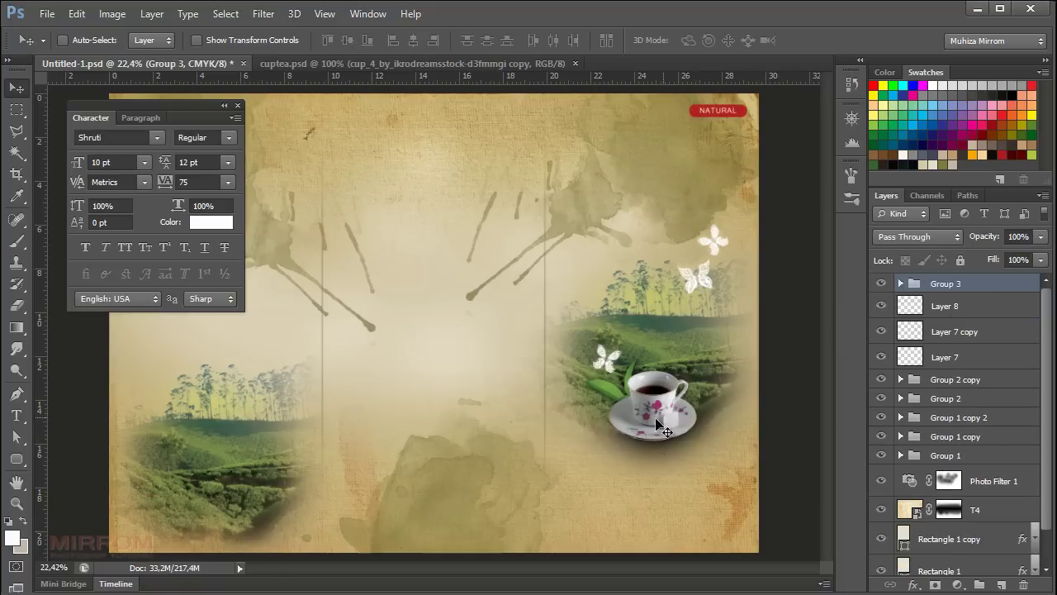
Type Herbal Tea above the butterflies and shift it to the right
click(17, 416)
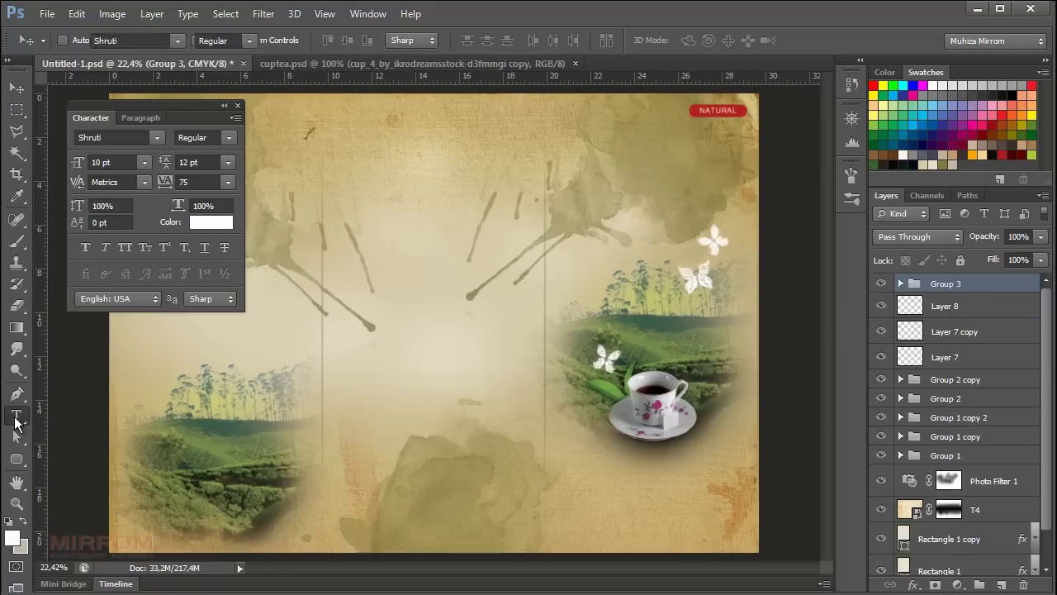
click(587, 225)
text(Herbal Tea)
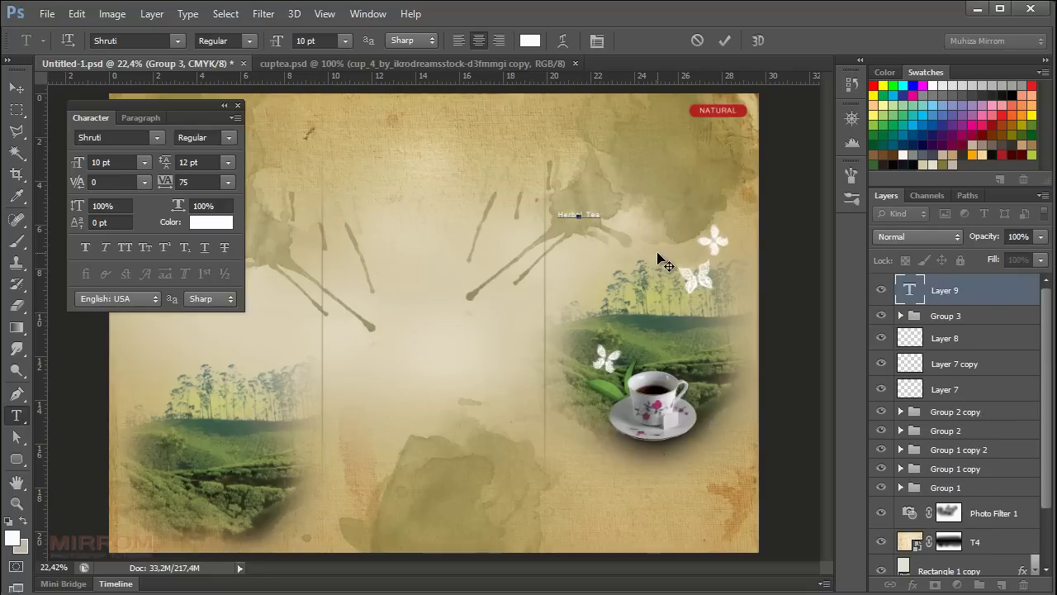
click(724, 40)
key(v)
drag(601, 231, 674, 240)
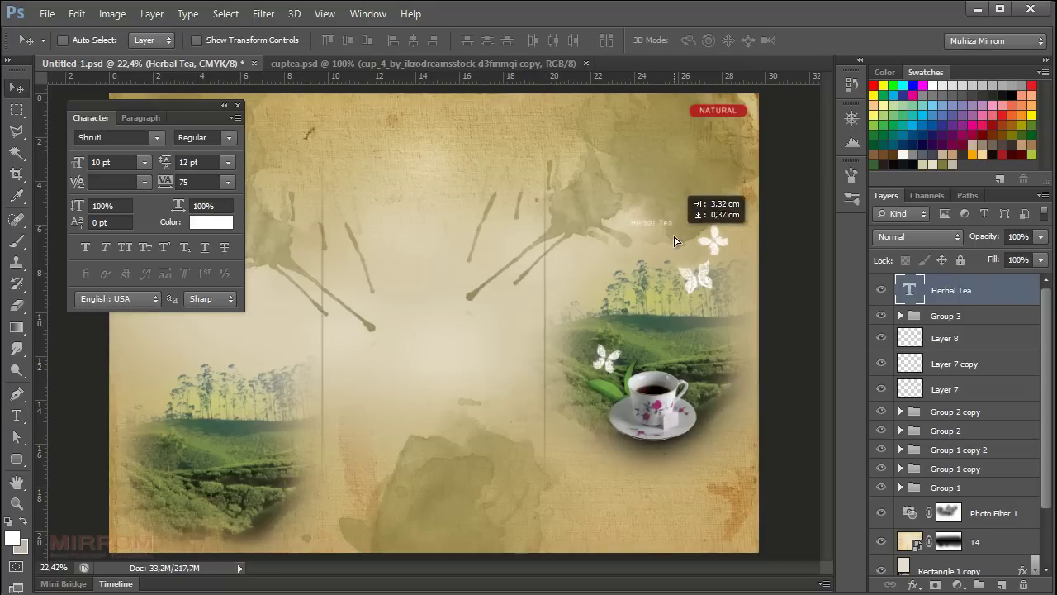
key(ctrl+semicolon)
ctrl+click(672, 278)
Zoom in on the right panel around the butterflies
key(z)
click(702, 231)
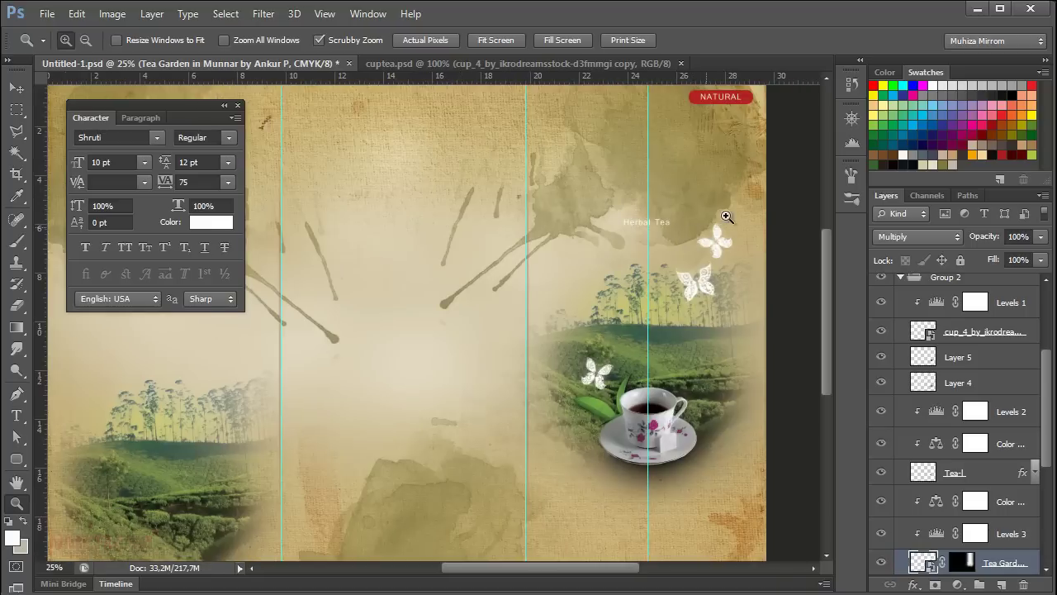
click(727, 247)
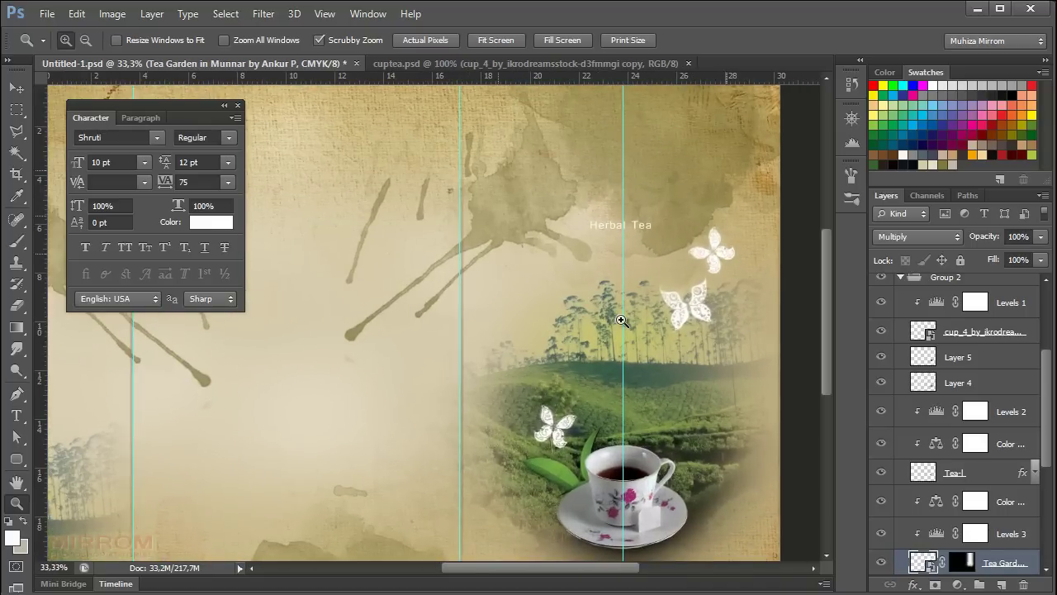
scroll(621, 320, up, 2)
key(v)
scroll(611, 309, up, 1)
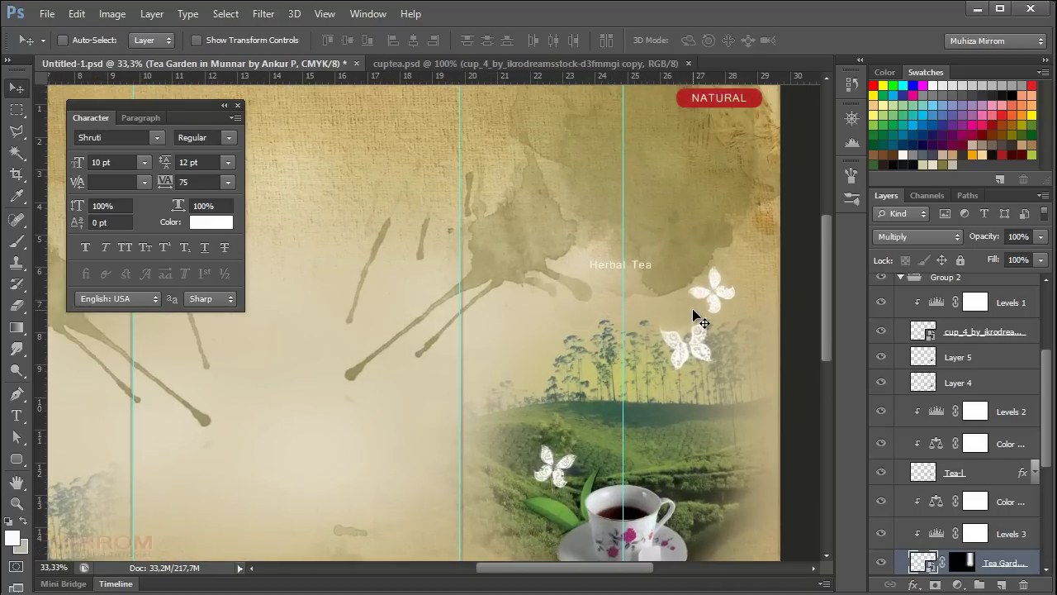
scroll(611, 308, up, 2)
Choose the Mistral font and a 55,65 pt size for the text
click(156, 138)
mouse_move(359, 512)
mouse_down()
mouse_move(378, 455)
mouse_move(351, 357)
mouse_move(356, 424)
mouse_up()
click(207, 562)
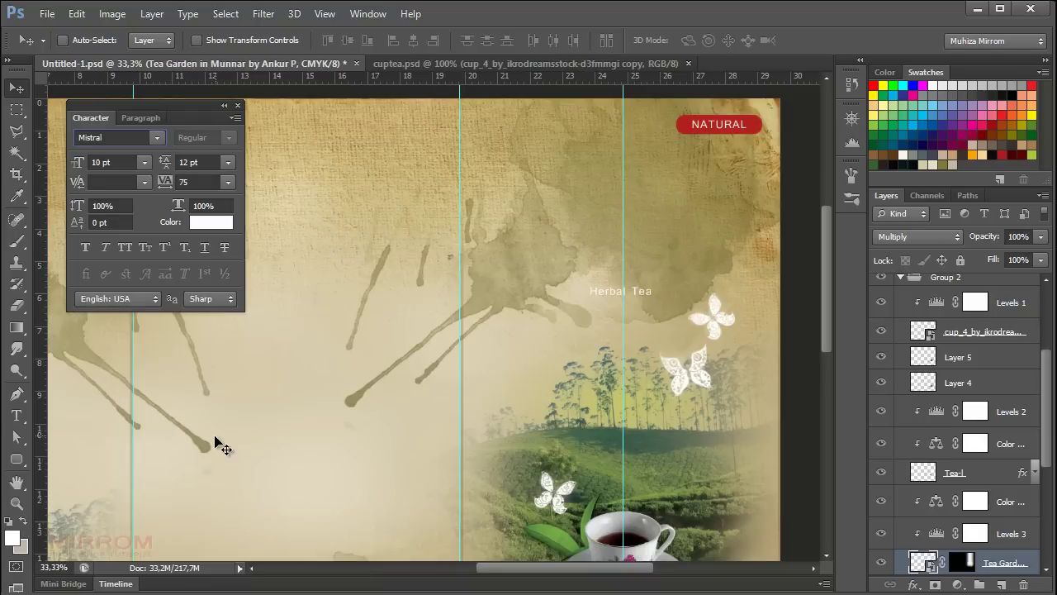
key(Tab)
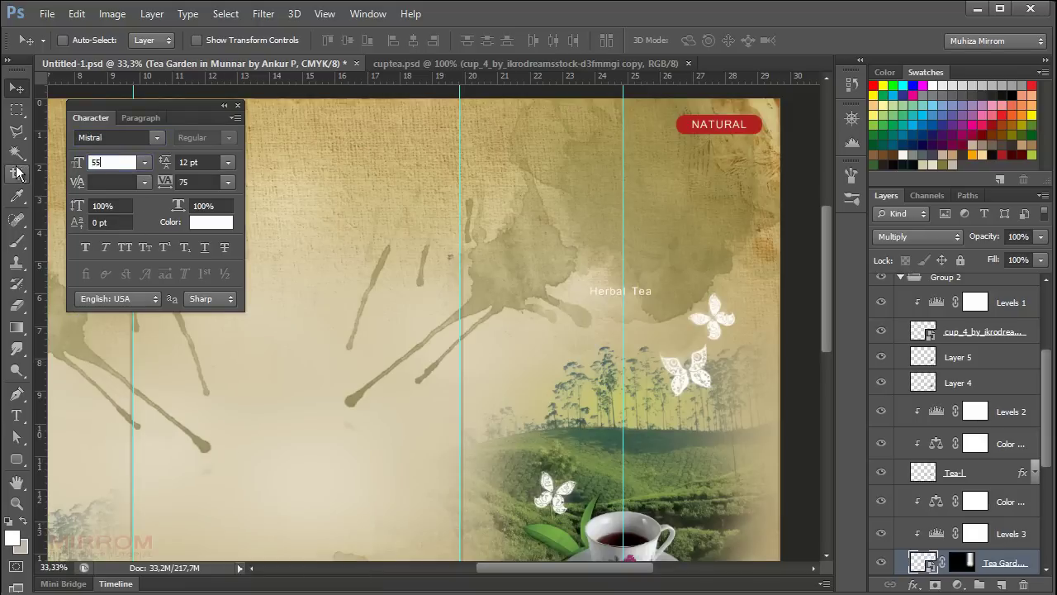
text(,65)
key(Return)
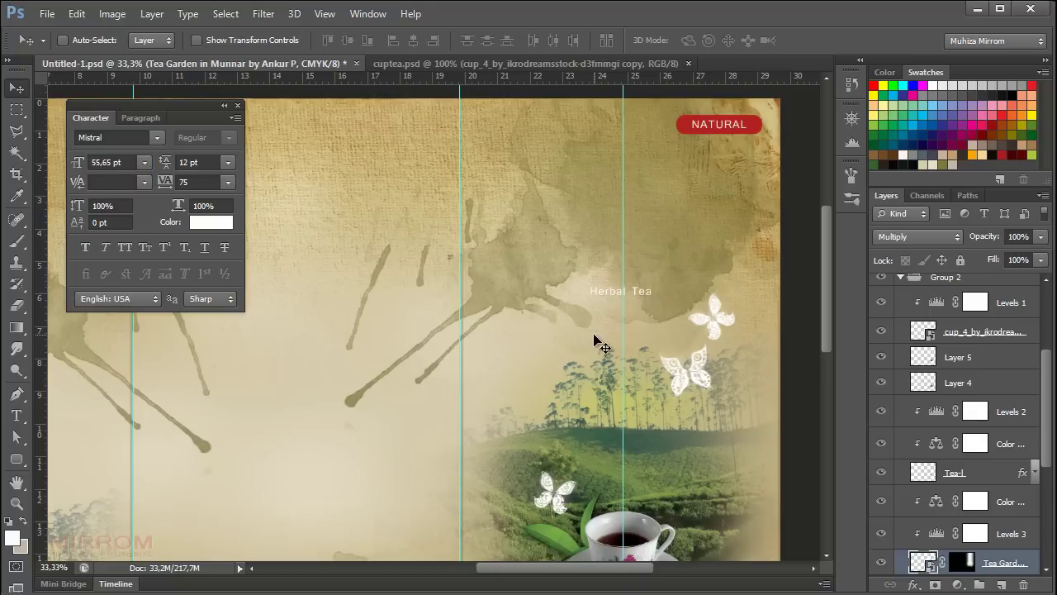
scroll(950, 380, up, 3)
scroll(950, 347, up, 2)
Set the Herbal Tea text to Mistral 55.65 pt with letter spacing 10
click(915, 289)
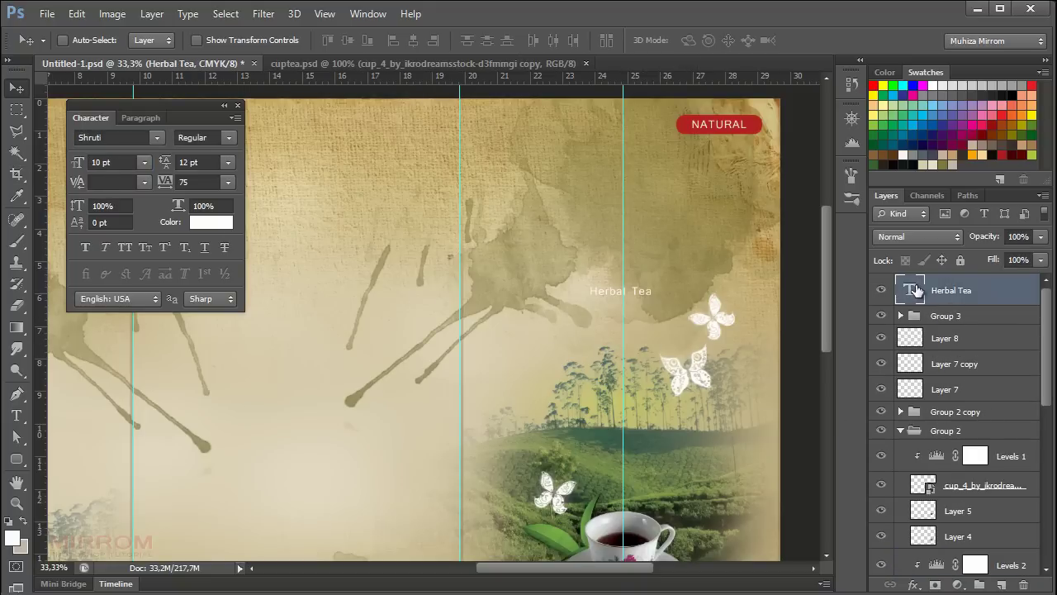
double_click(915, 289)
click(151, 139)
click(121, 259)
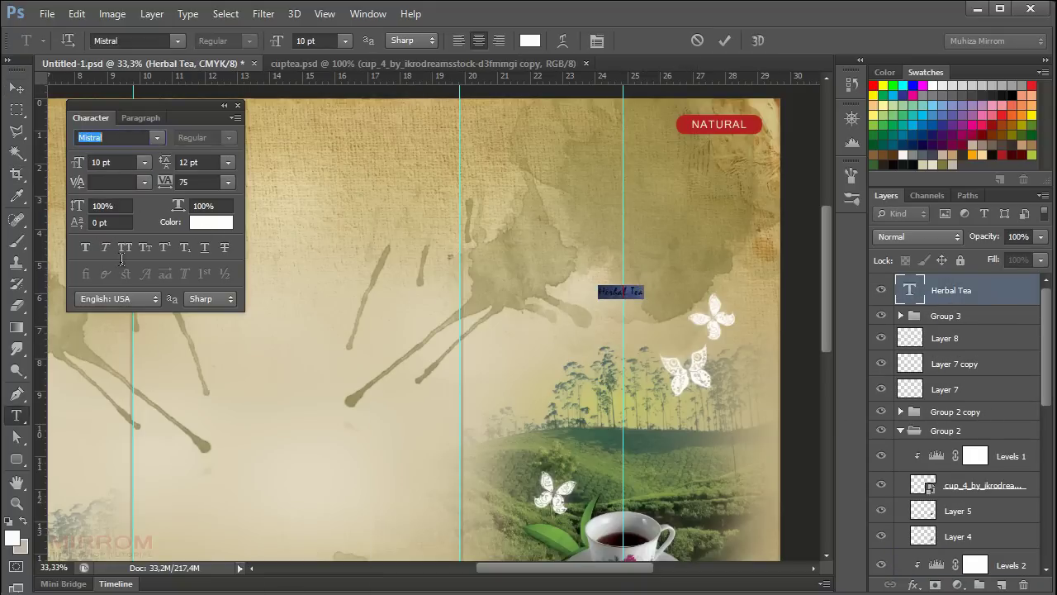
click(122, 162)
text(55,65)
key(Return)
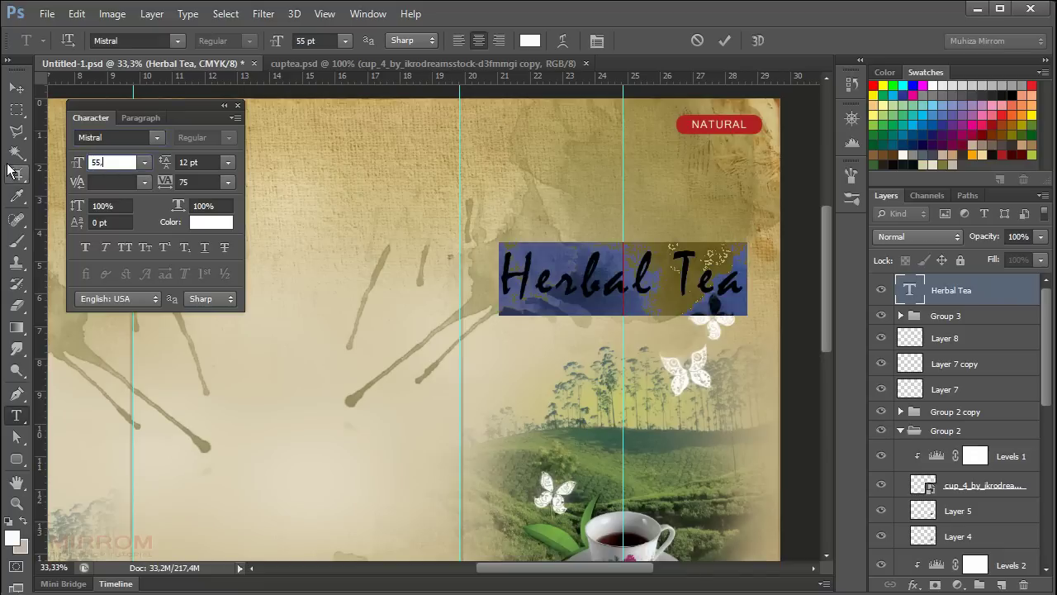
click(228, 183)
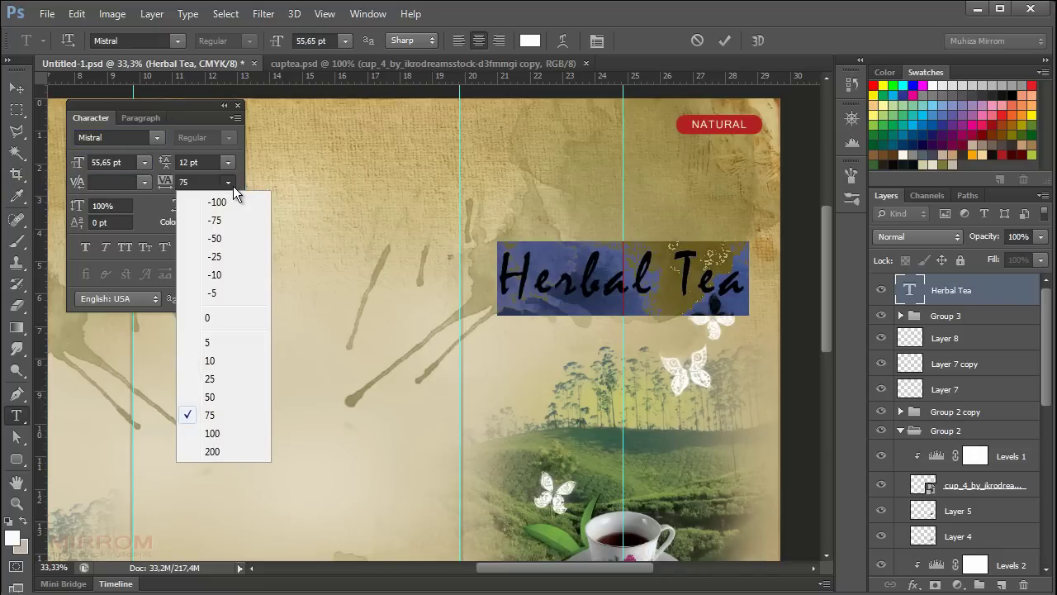
click(222, 361)
click(724, 39)
Move Herbal Tea up slightly and recolour it dark green (406618)
key(v)
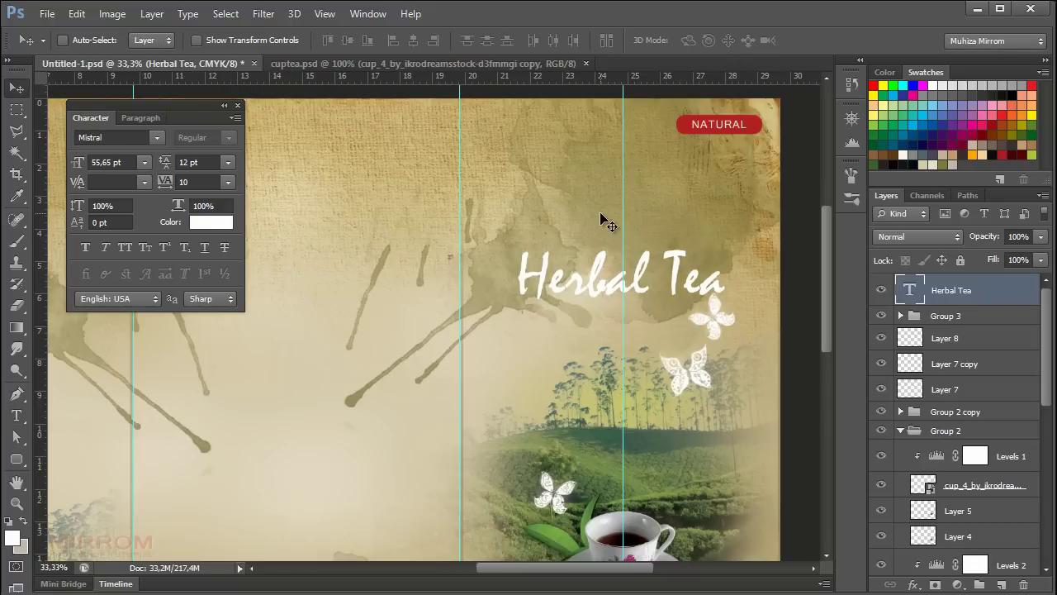
drag(706, 295, 711, 277)
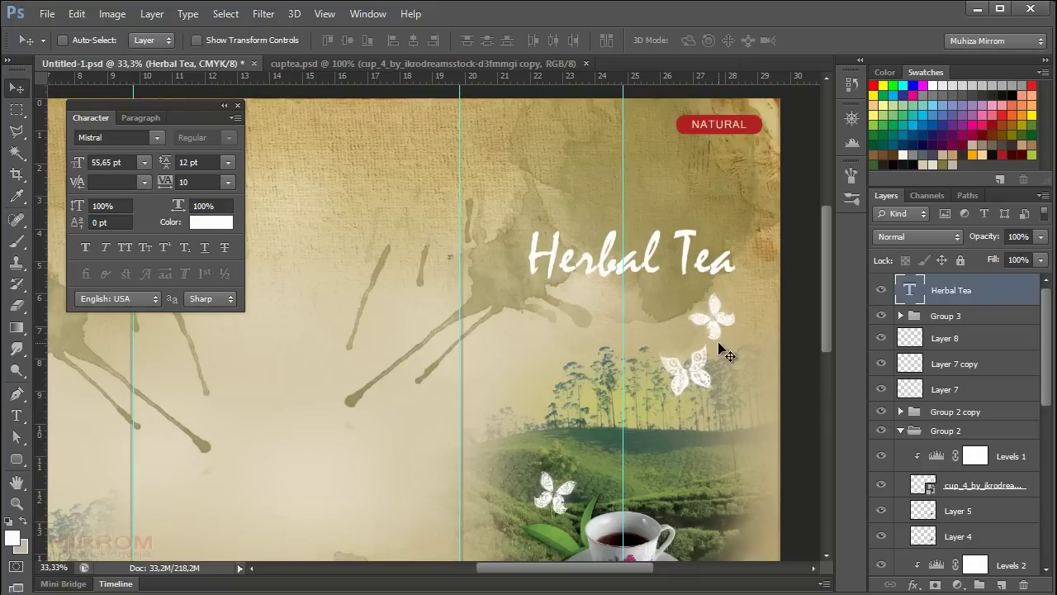
click(217, 223)
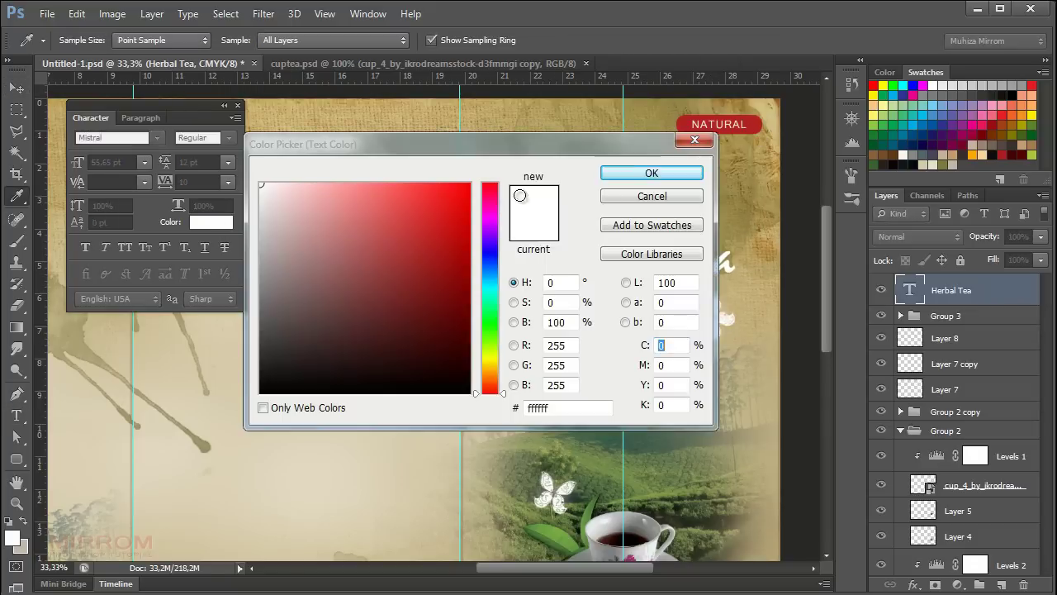
drag(350, 123, 304, 133)
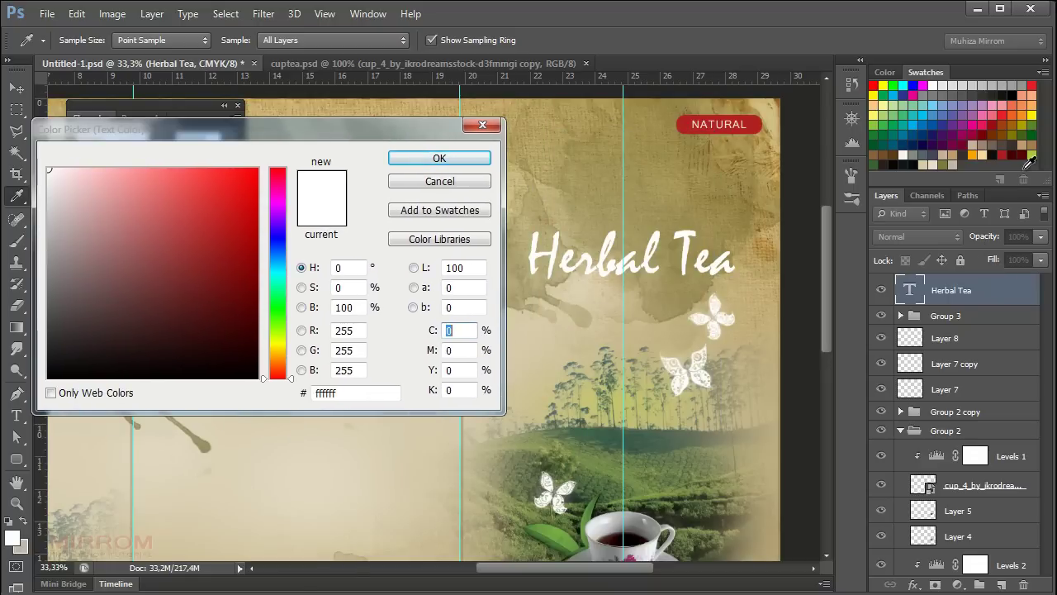
click(1027, 133)
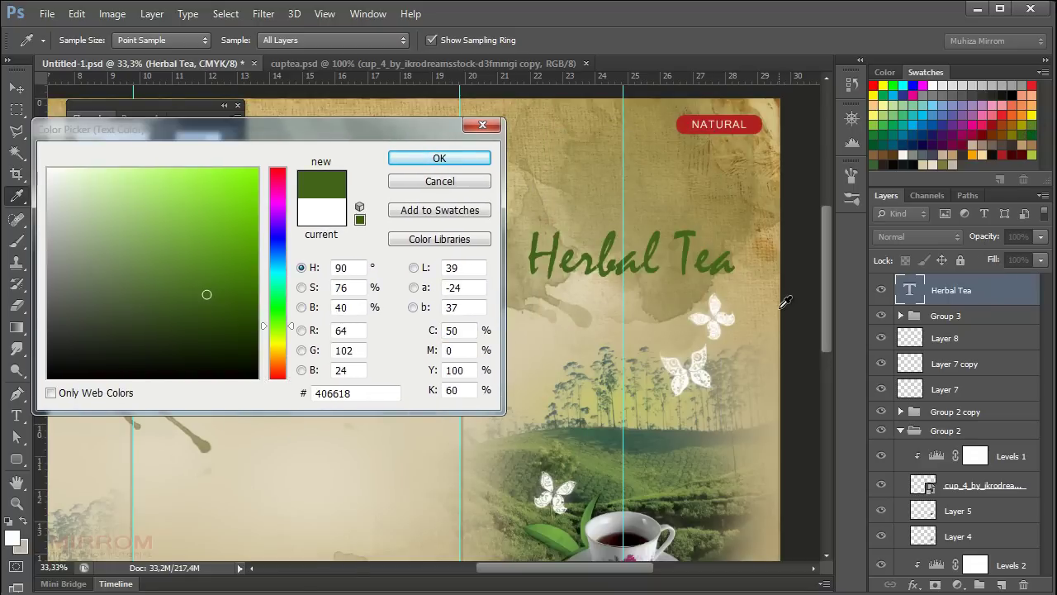
click(442, 162)
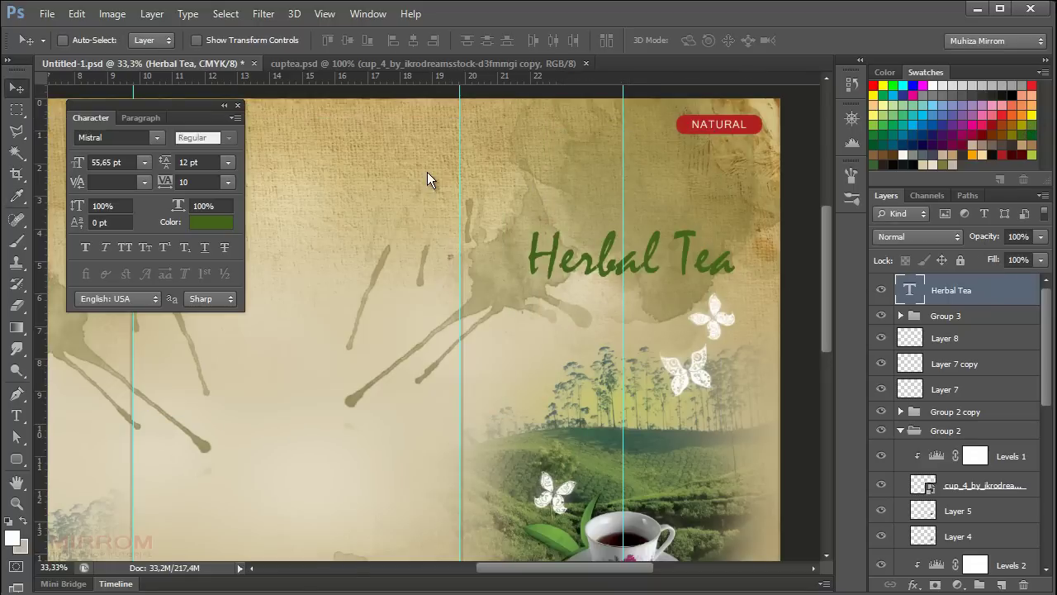
Enable a white, Normal-mode drop shadow on the Herbal Tea layer
double_click(1030, 303)
drag(680, 102, 188, 113)
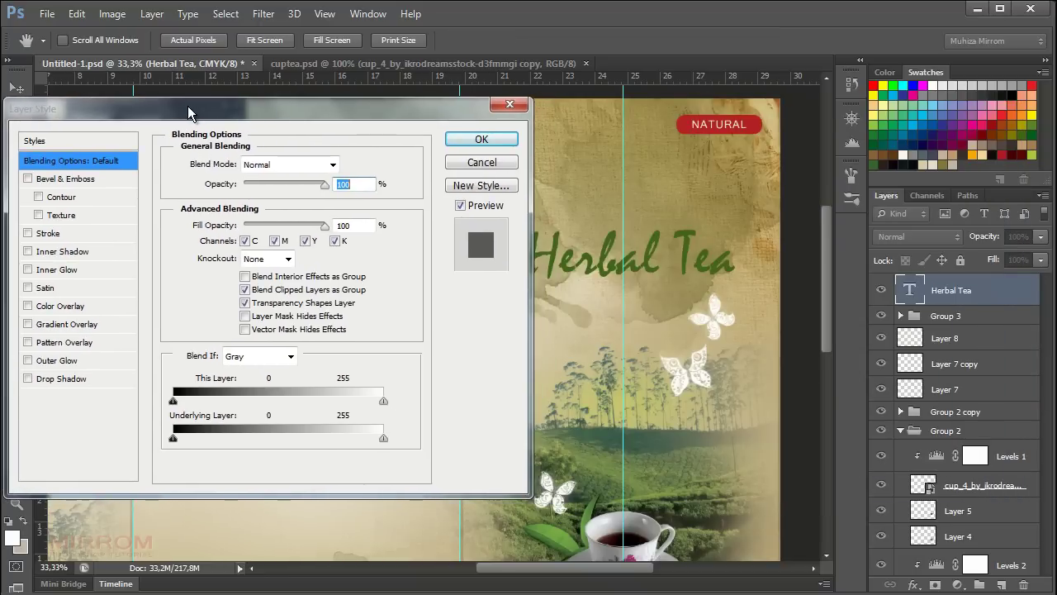
click(66, 379)
click(277, 165)
click(248, 175)
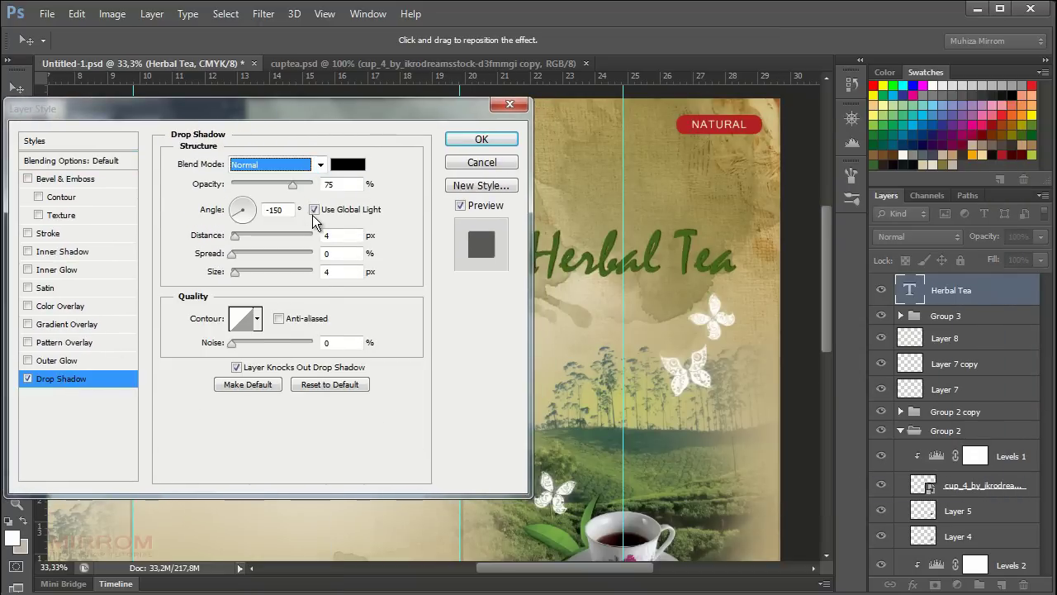
click(348, 165)
drag(66, 177, 8, 139)
click(421, 157)
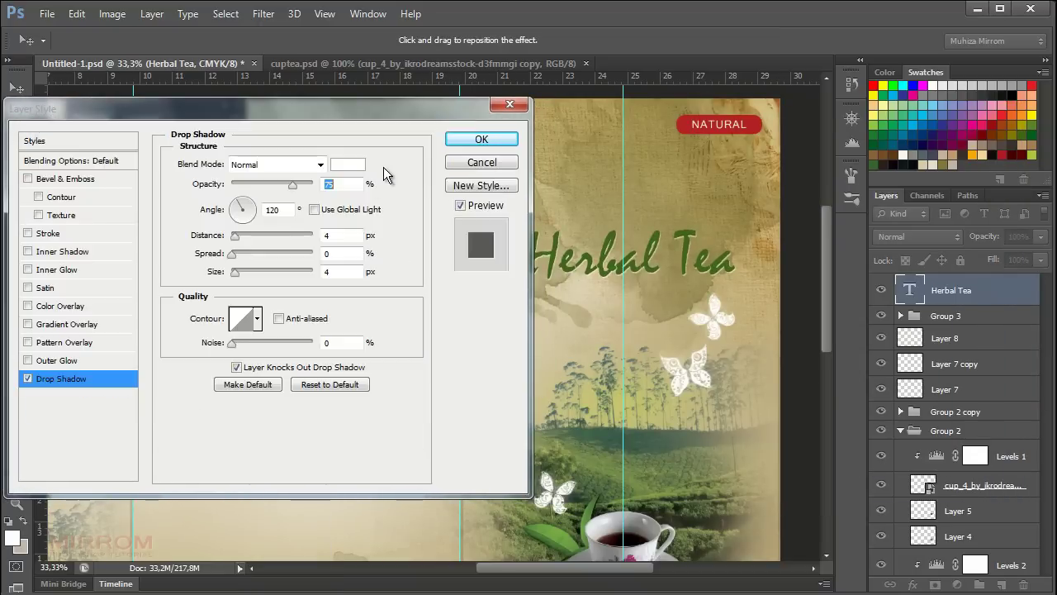
Set the drop shadow size to 11 px and opacity to 72%, and apply it
double_click(348, 268)
text(11)
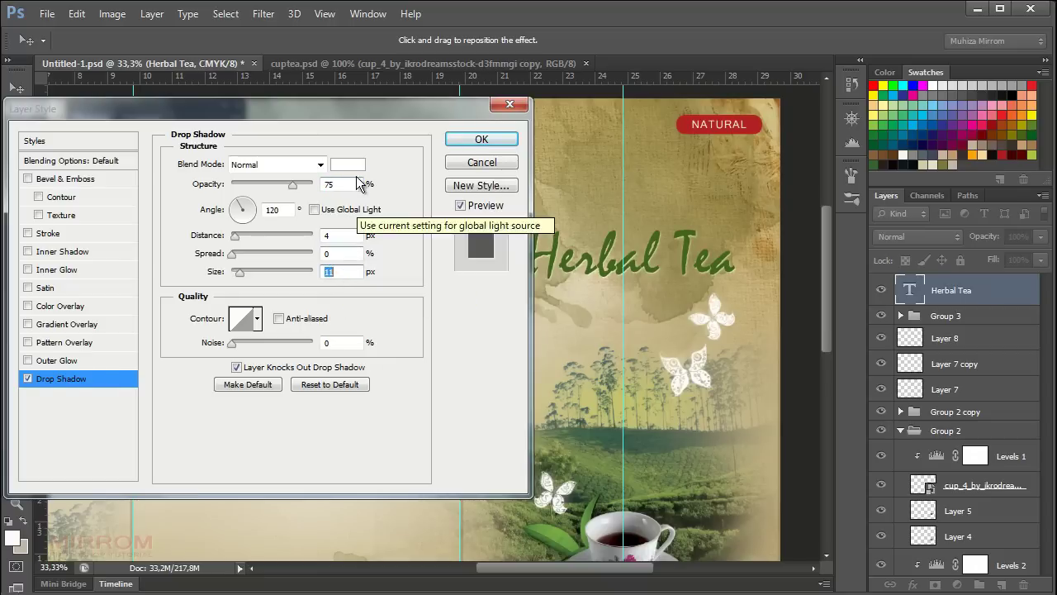
click(344, 186)
key(Down)
key(Down)
key(Down)
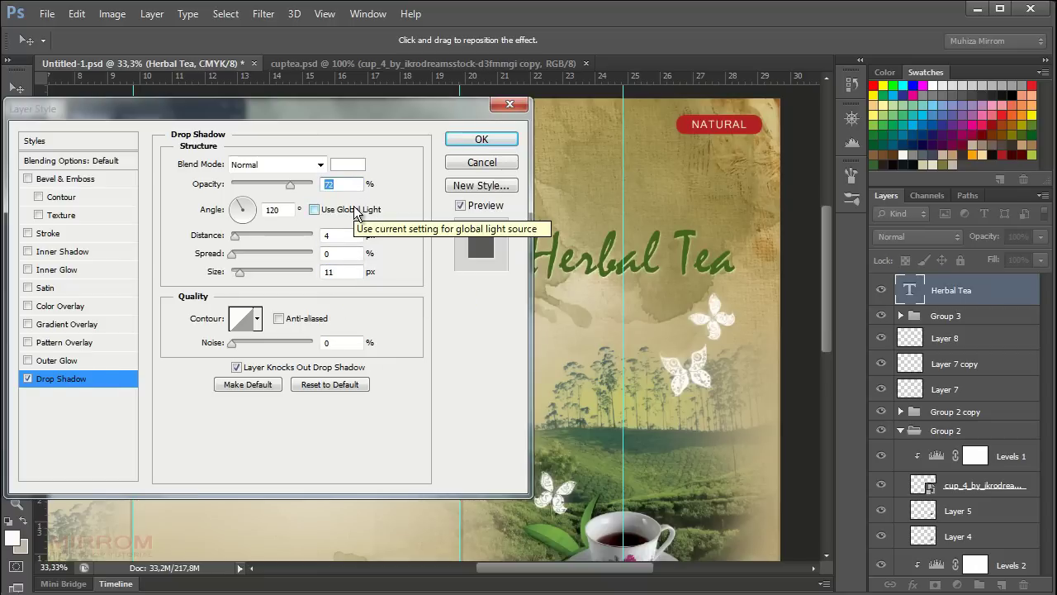
click(481, 139)
click(1034, 291)
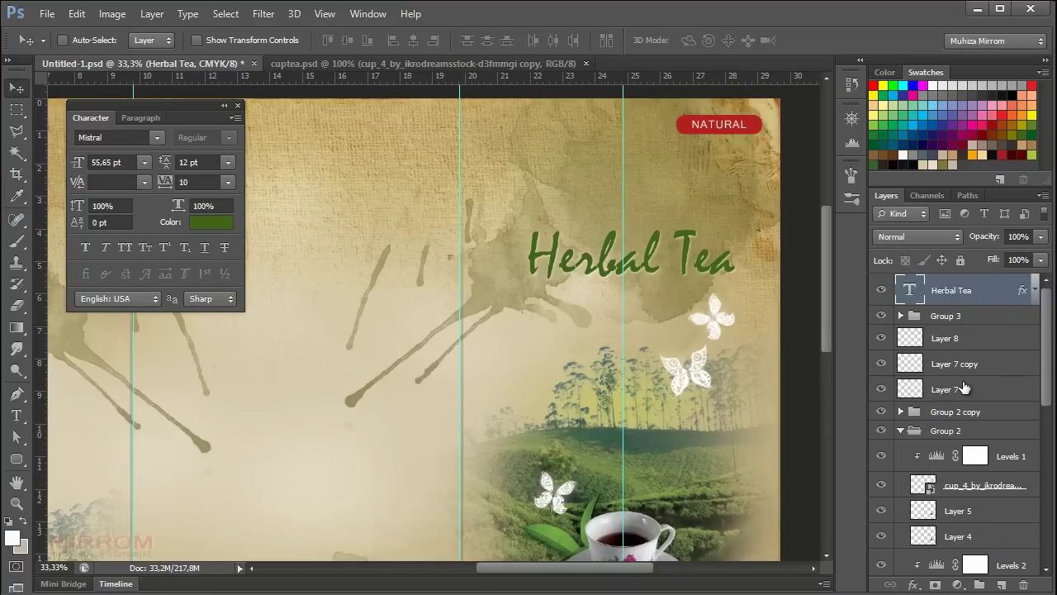
click(956, 319)
Type FINEST LOOSE TEA below the heading in Shruti 13 pt
key(t)
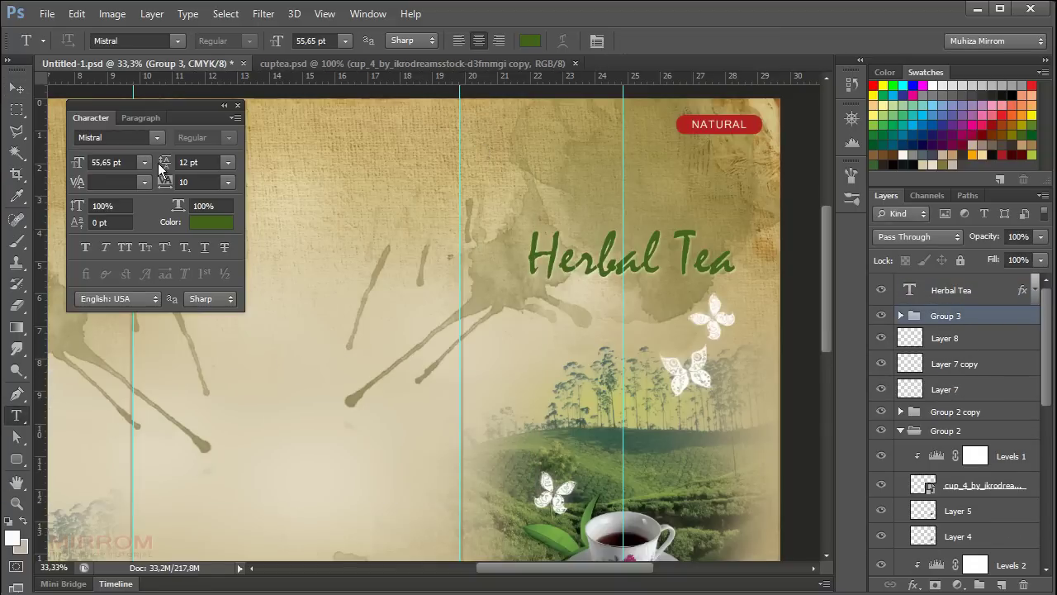
text(S)
click(157, 137)
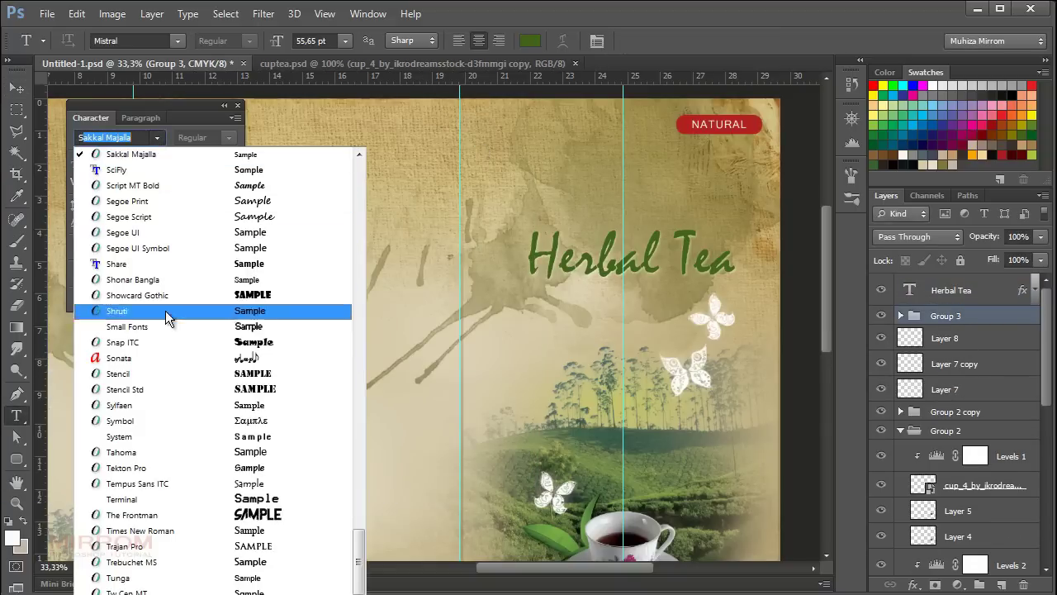
click(166, 310)
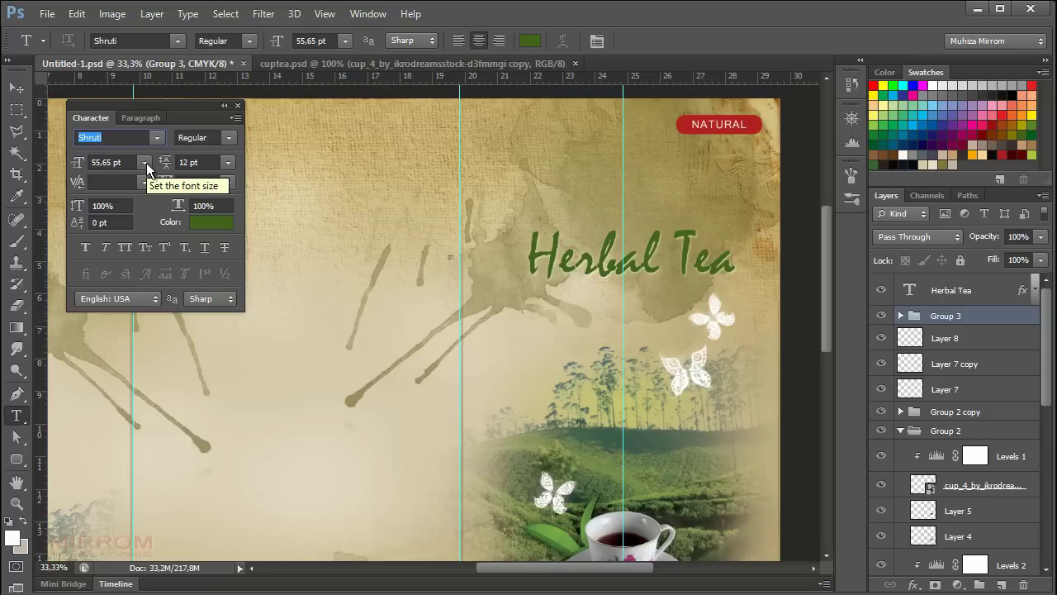
click(147, 163)
click(147, 163)
click(585, 305)
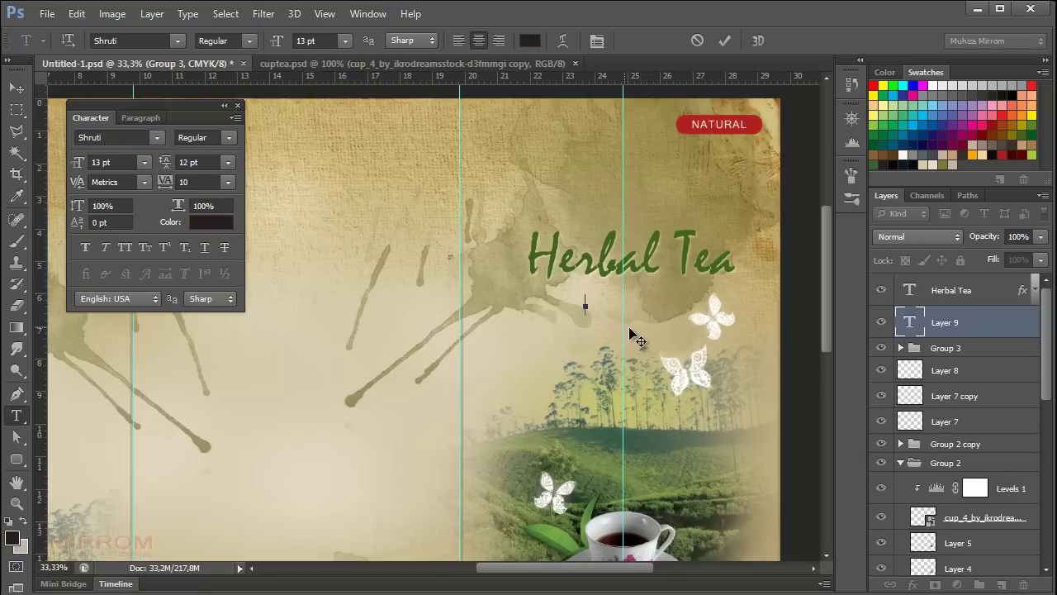
scroll(636, 338, up, 1)
text(FINE)
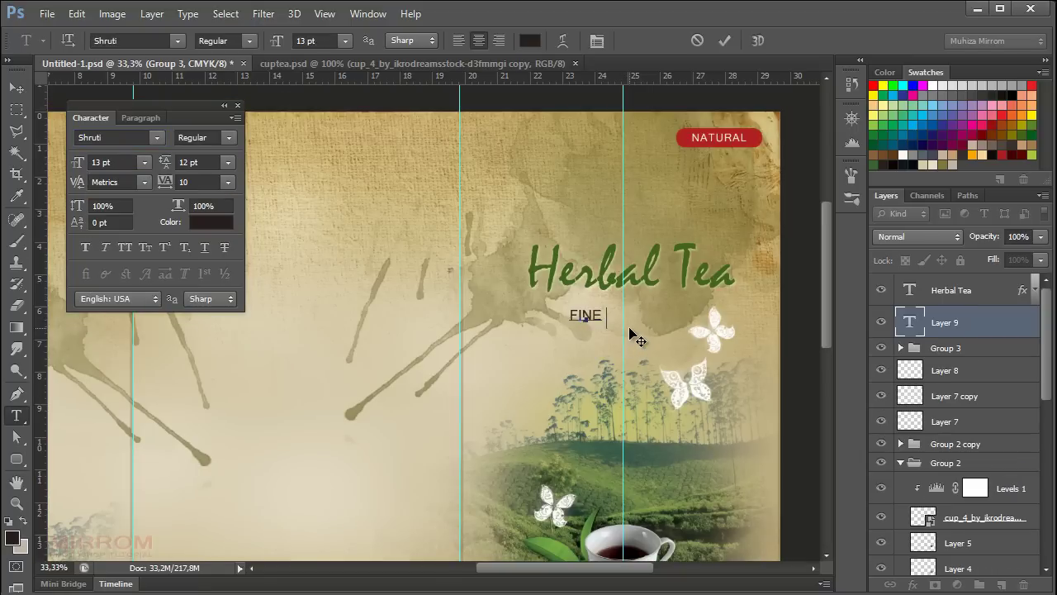
text(ST LOOSE T)
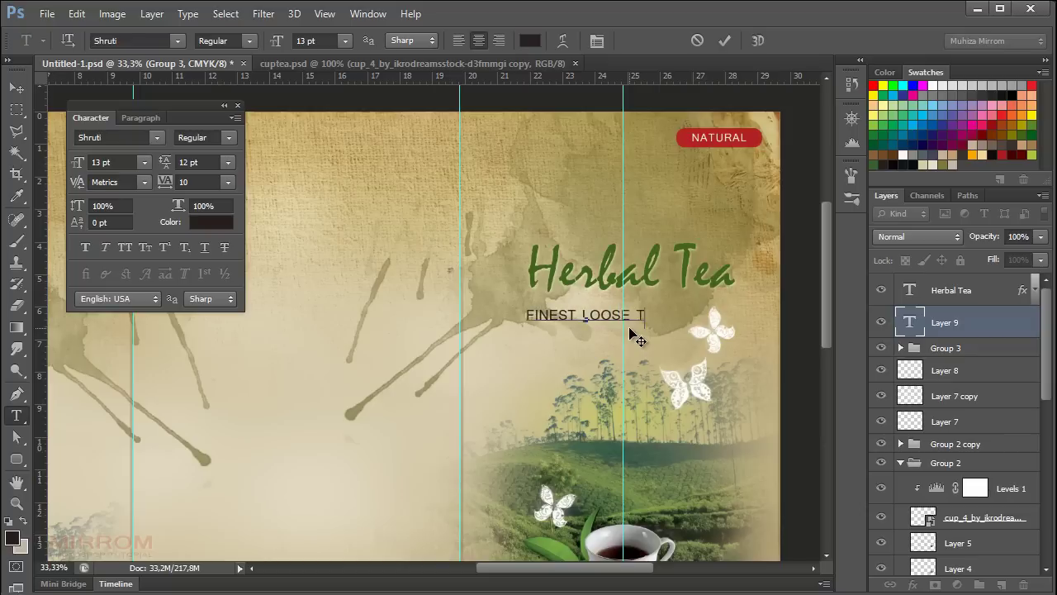
text(EA)
click(724, 39)
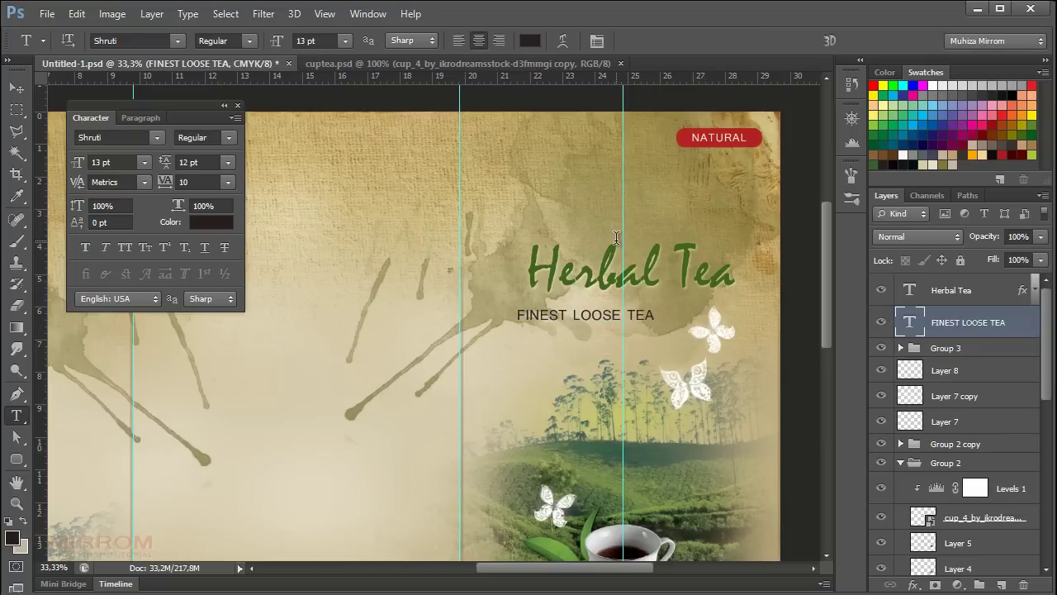
Centre the tagline under Herbal Tea and widen its tracking to 50
key(v)
drag(590, 281, 632, 271)
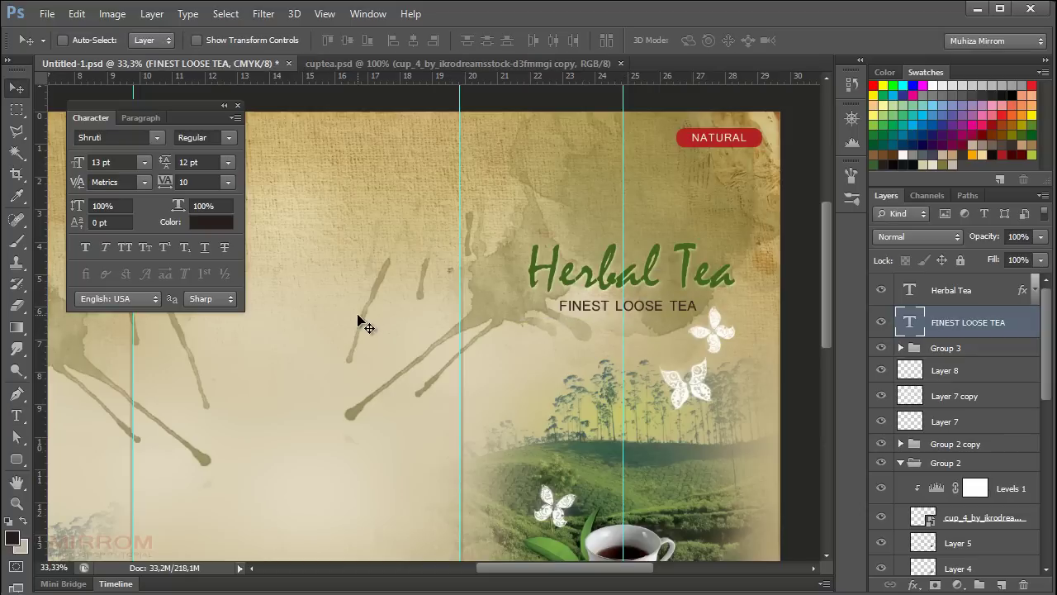
click(229, 199)
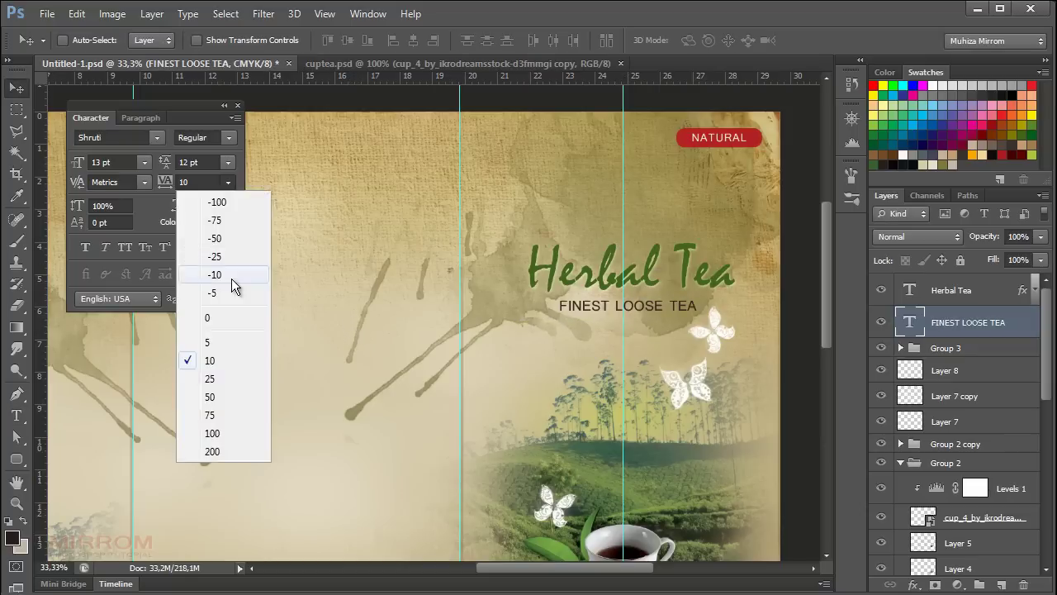
click(212, 396)
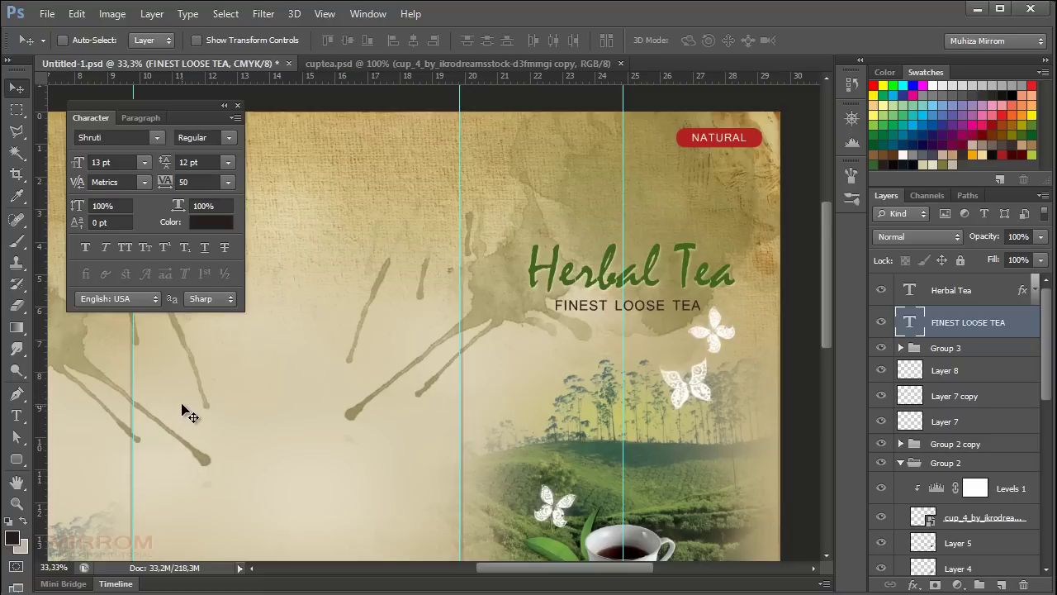
click(216, 222)
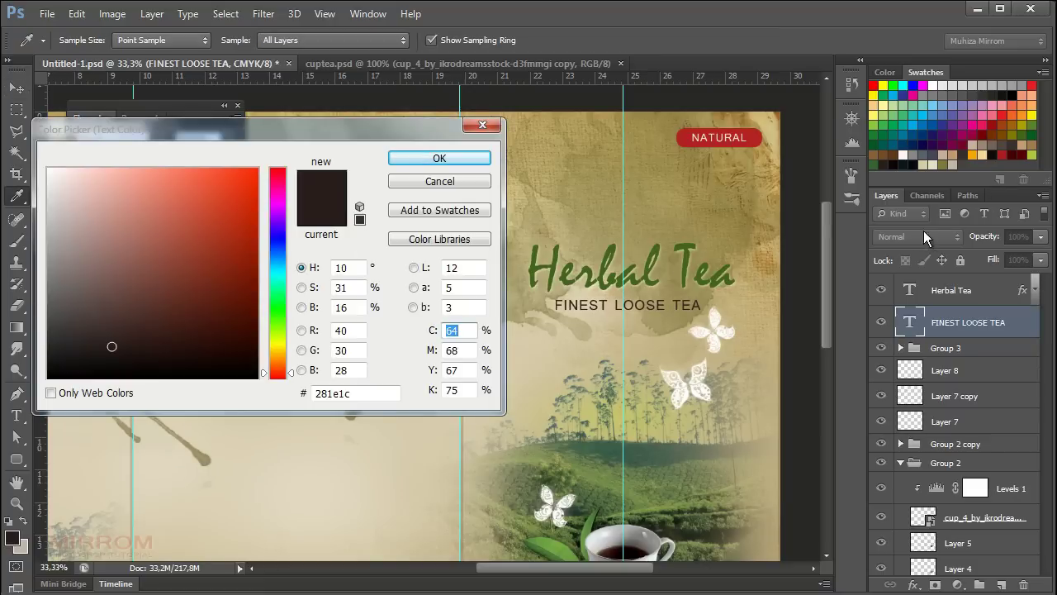
click(454, 158)
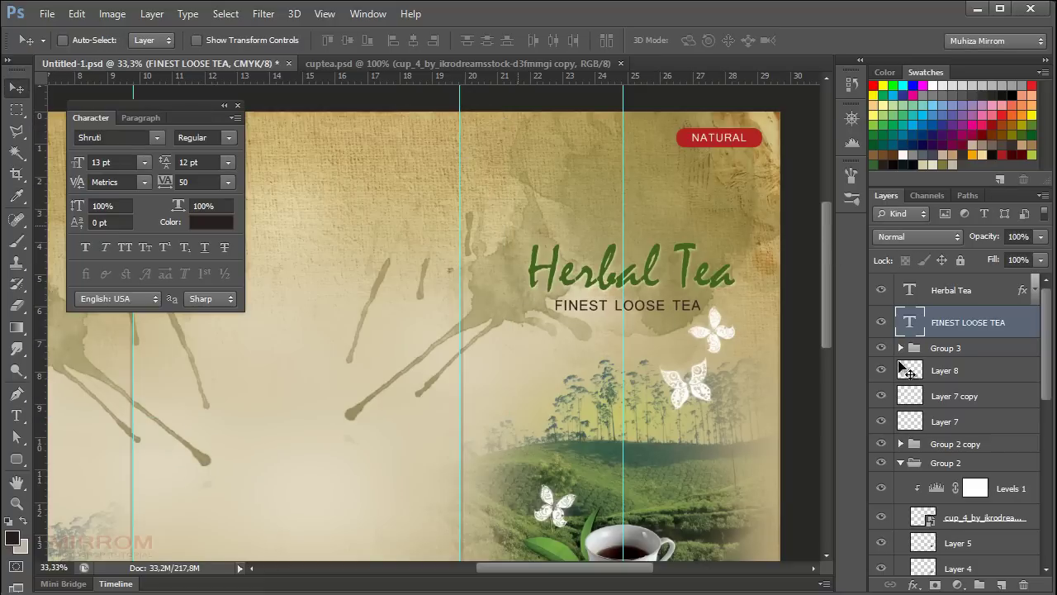
ctrl+click(979, 296)
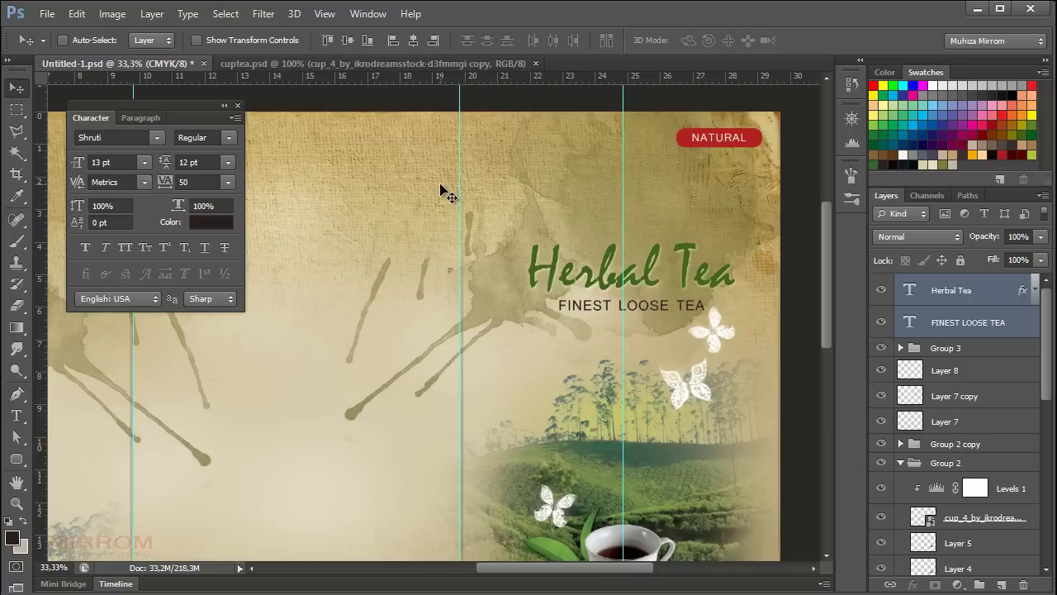
Identify the upper butterfly as Layer 7 copy and move it beside the heading's end
click(978, 370)
click(881, 371)
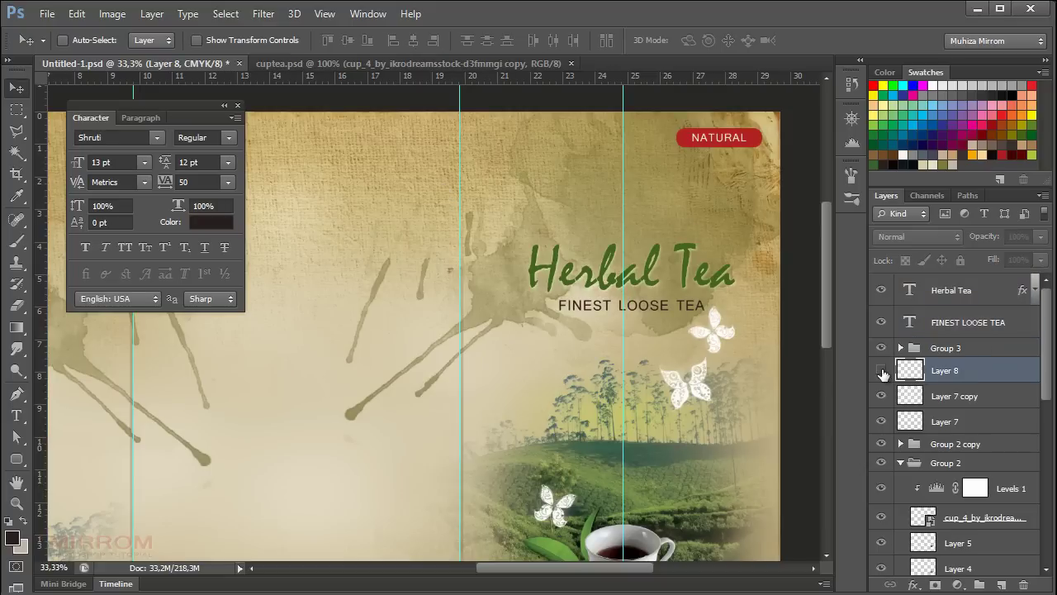
click(881, 371)
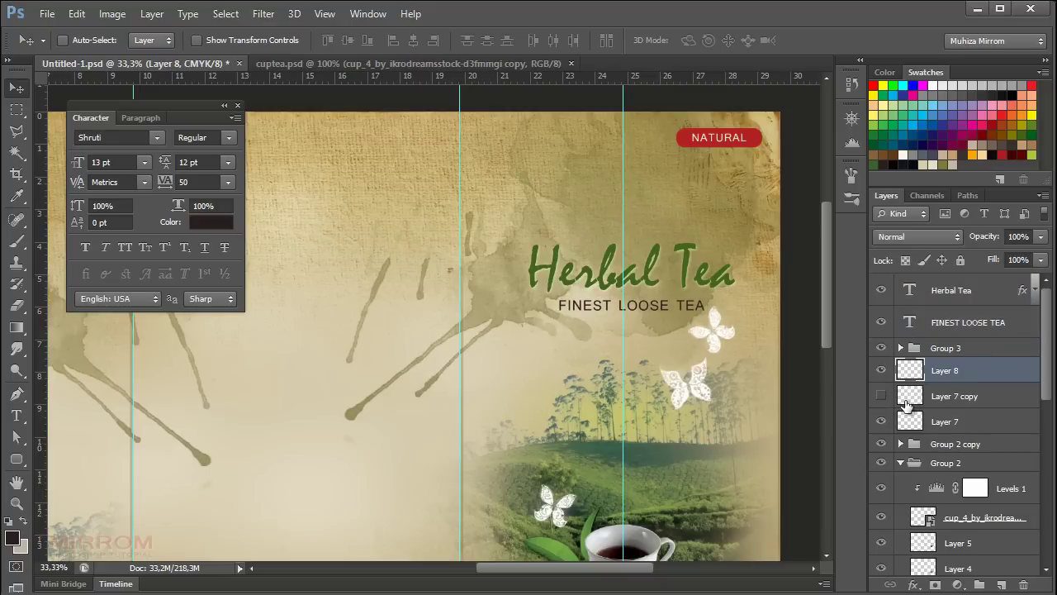
click(881, 397)
click(881, 396)
click(958, 396)
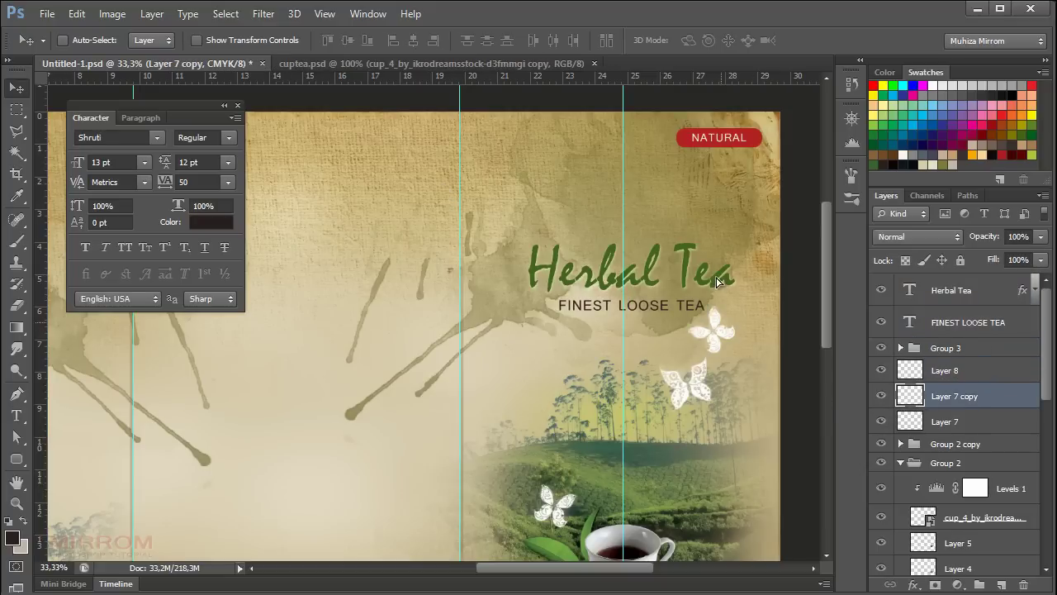
mouse_move(720, 335)
mouse_down()
mouse_move(720, 240)
mouse_move(785, 249)
mouse_up()
Shrink the butterfly to about 68%, stack it above Group 3, and nudge the title group down
key(ctrl+t)
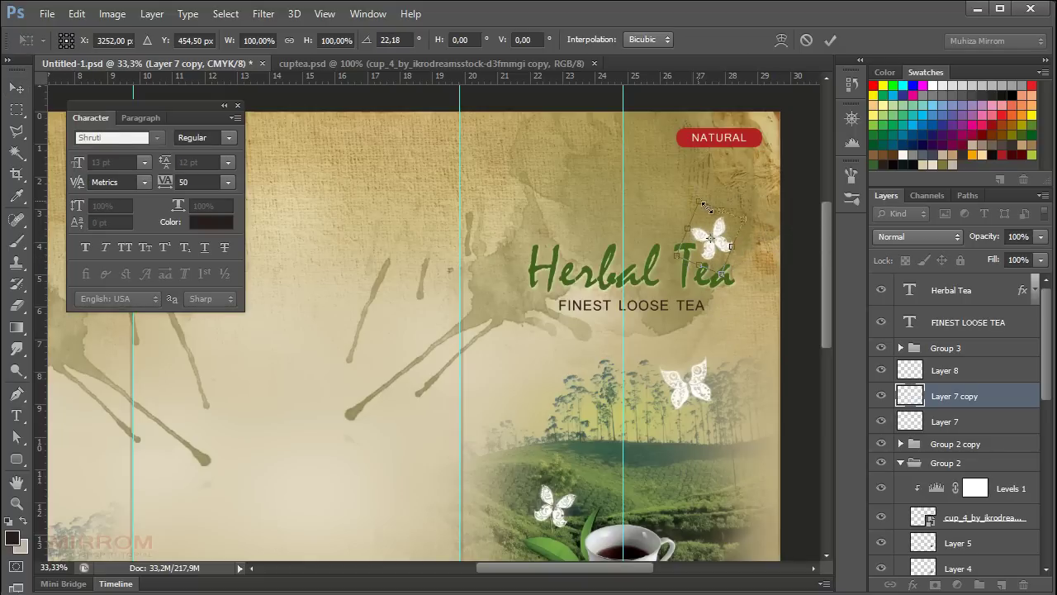
drag(706, 207, 715, 223)
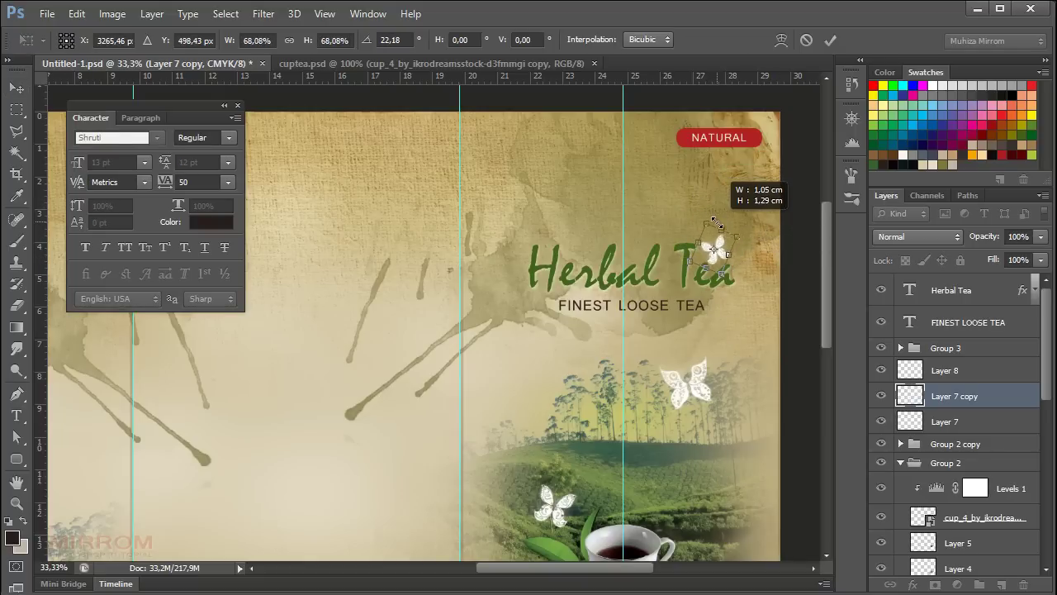
click(830, 40)
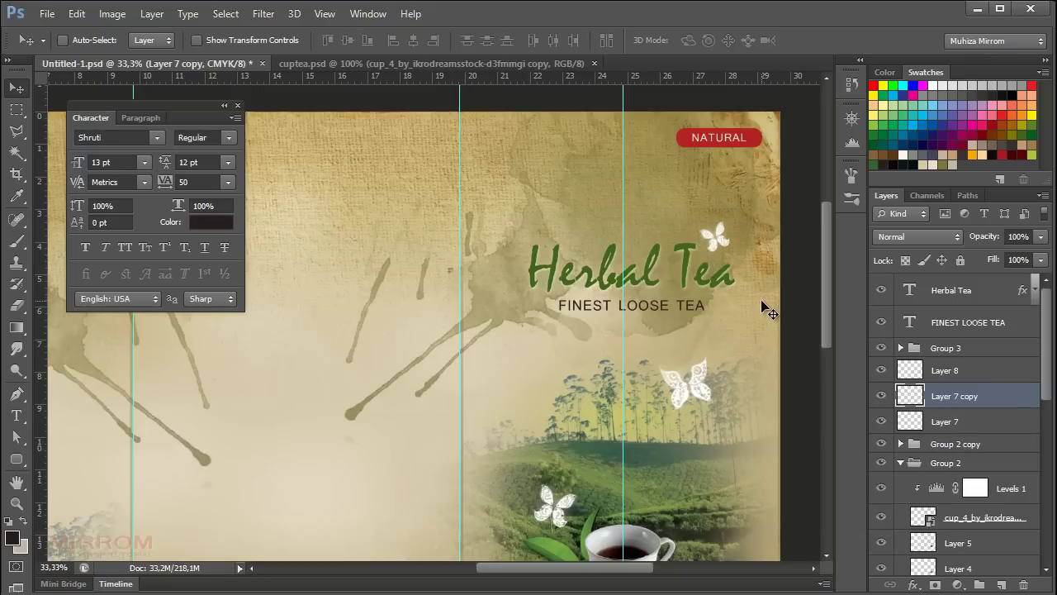
key(Left)
key(Left)
key(Left)
key(Up)
key(Up)
key(Up)
drag(944, 398, 958, 339)
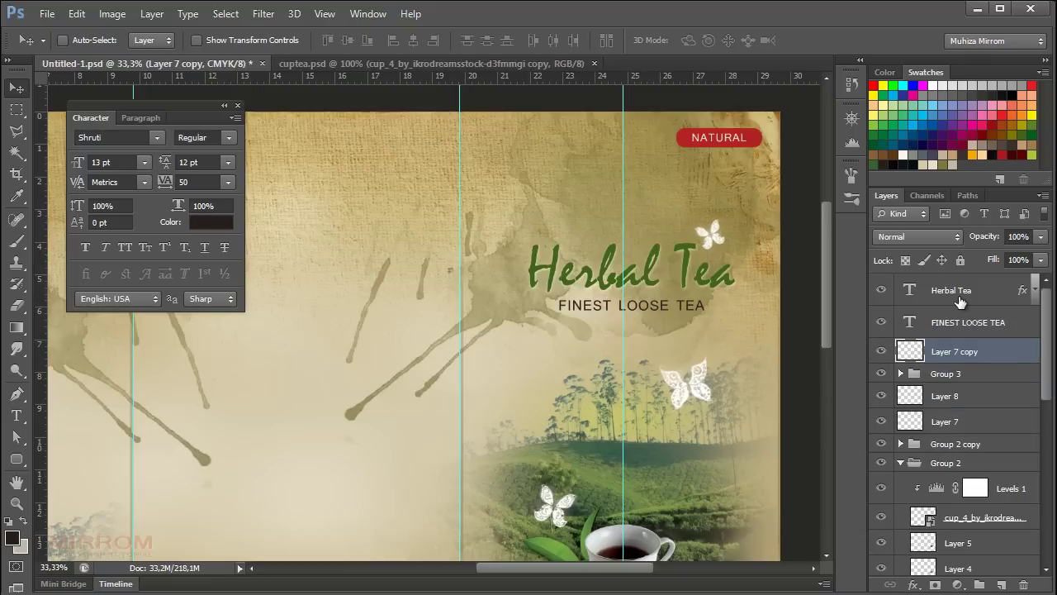
shift+click(959, 299)
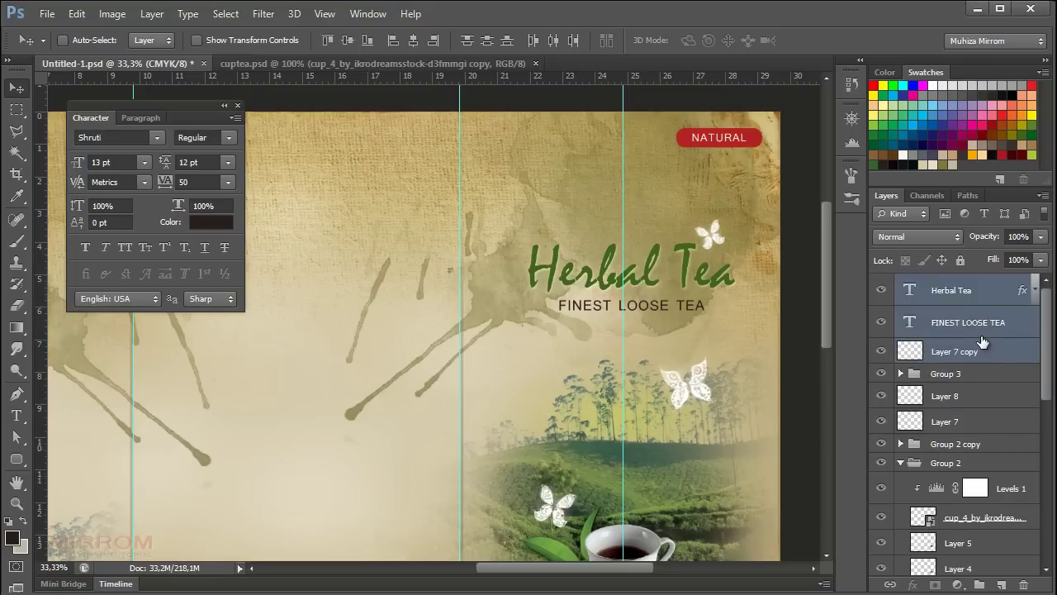
key(shift+Down)
key(shift+Down)
key(shift+Down)
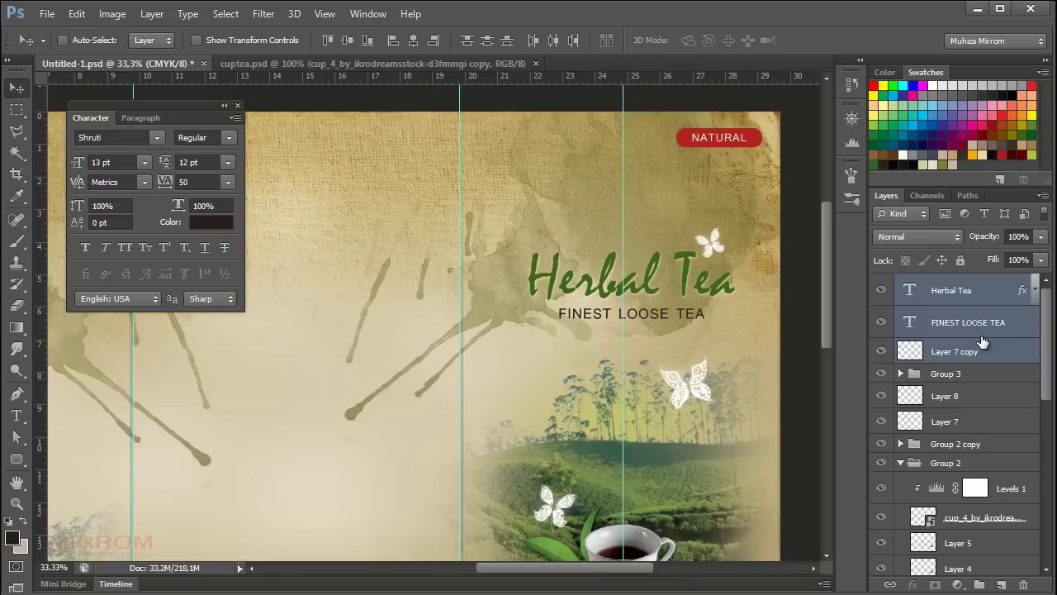
Add THE MANY BENEFITS OF DRINKING TEA as new text below the teacup
key(ctrl+0)
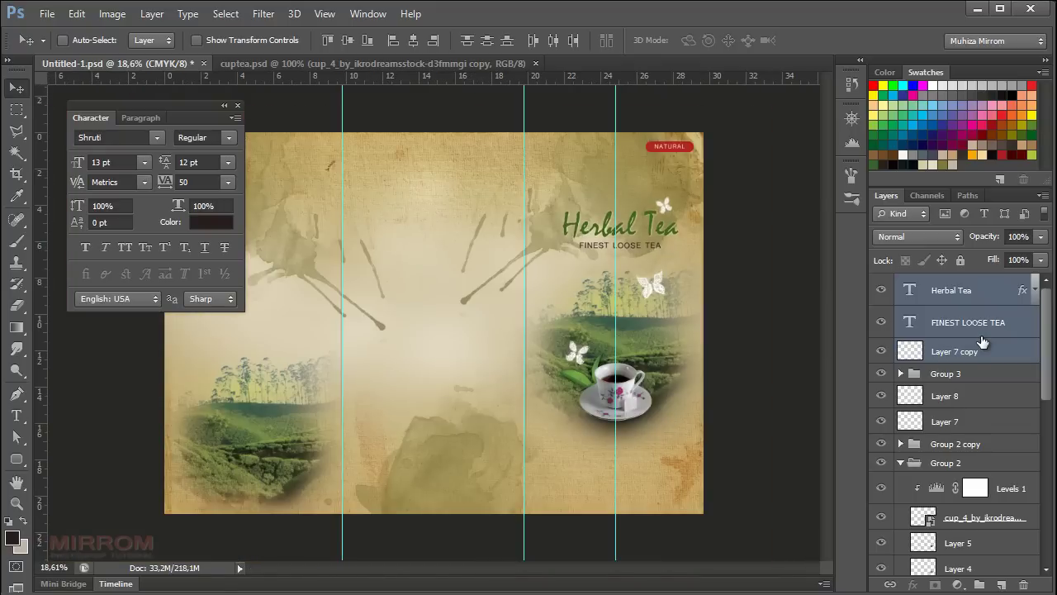
click(960, 374)
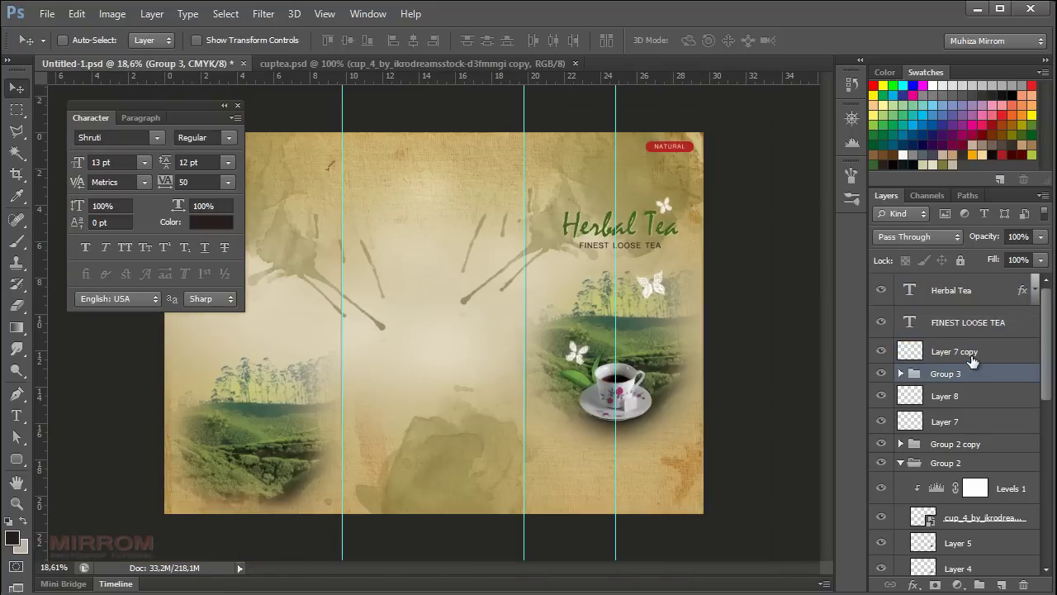
click(968, 356)
click(16, 416)
click(574, 470)
text(THE MANY)
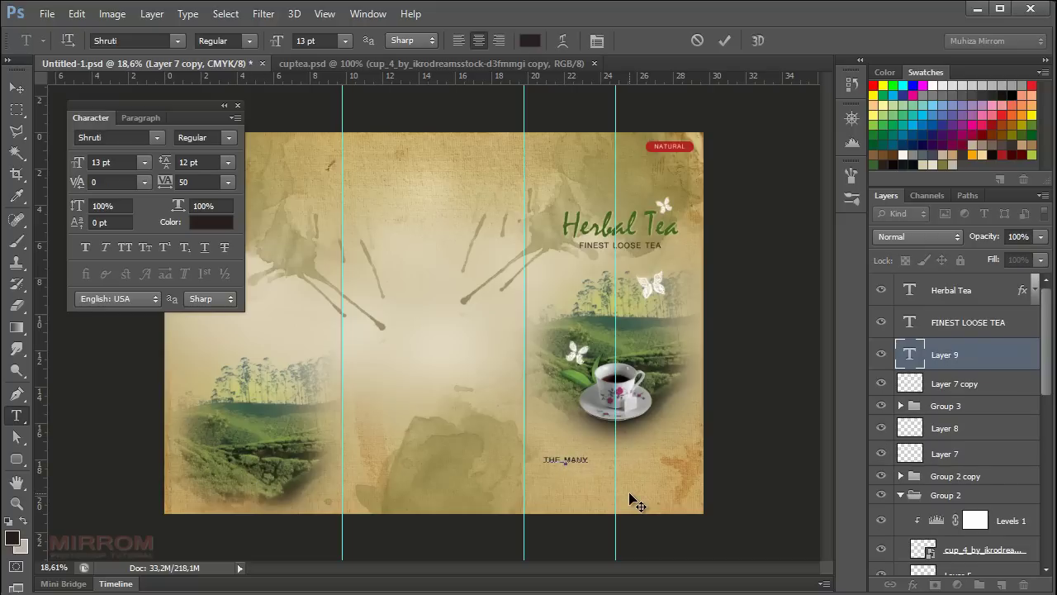
text( BENEFI)
text(TS OF)
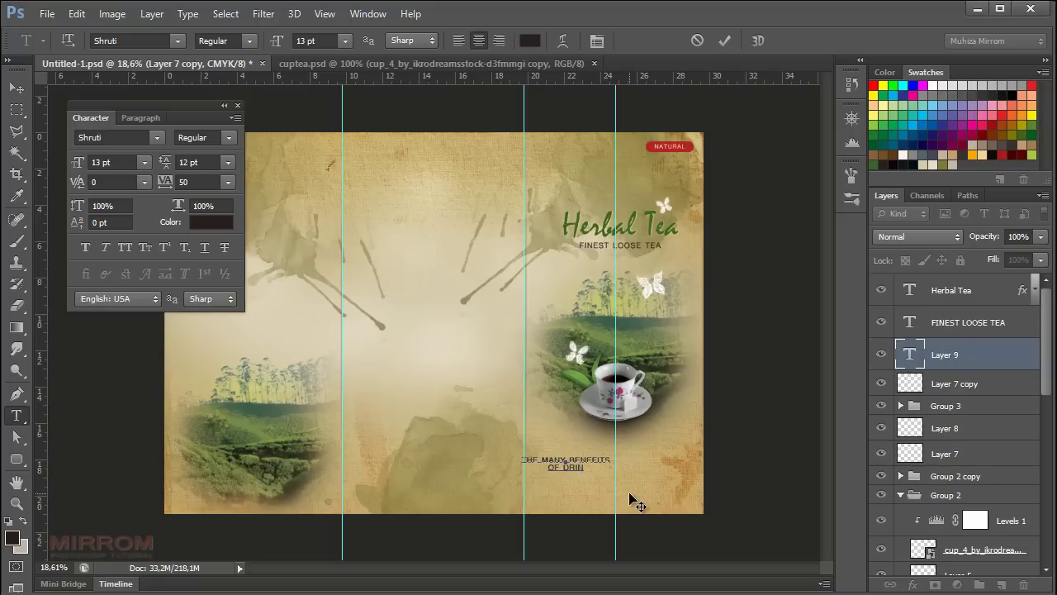
text( DRINKING TEA)
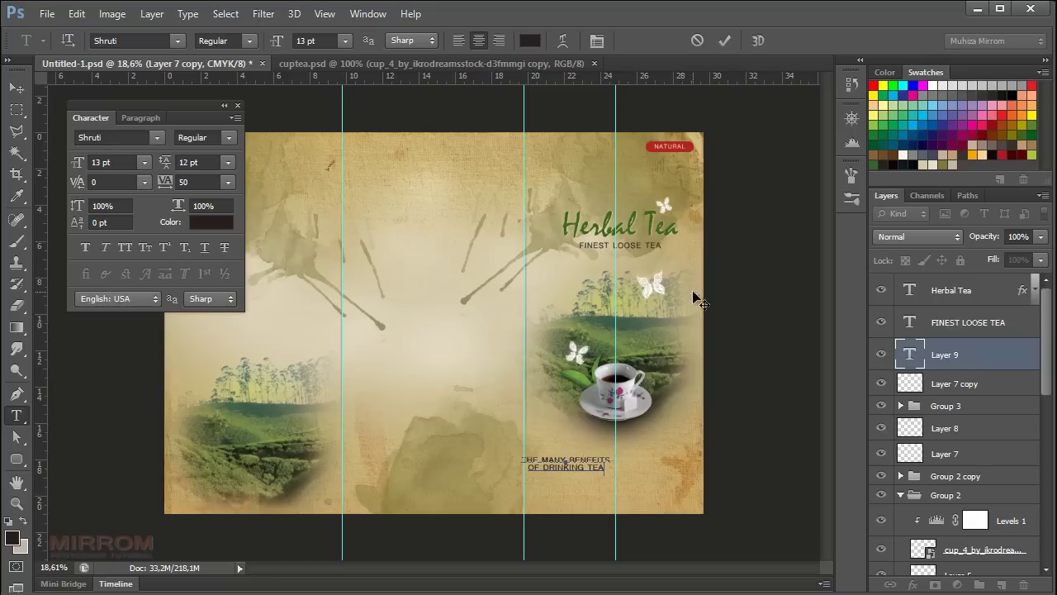
click(723, 43)
Position the benefits heading centred under the teacup
key(v)
drag(569, 471, 623, 477)
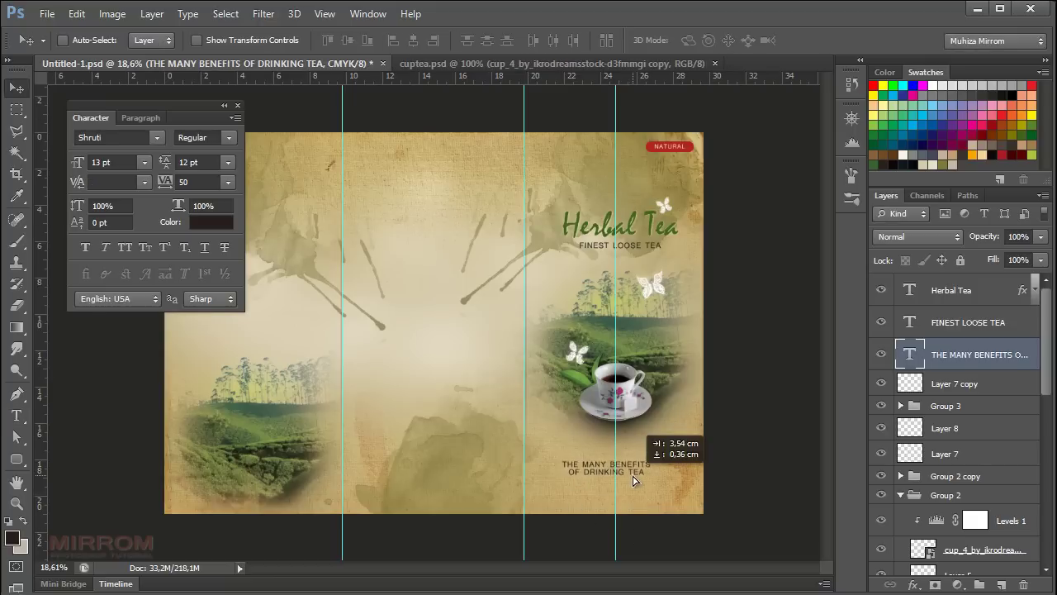
key(shift+Up)
key(shift+Up)
key(shift+Up)
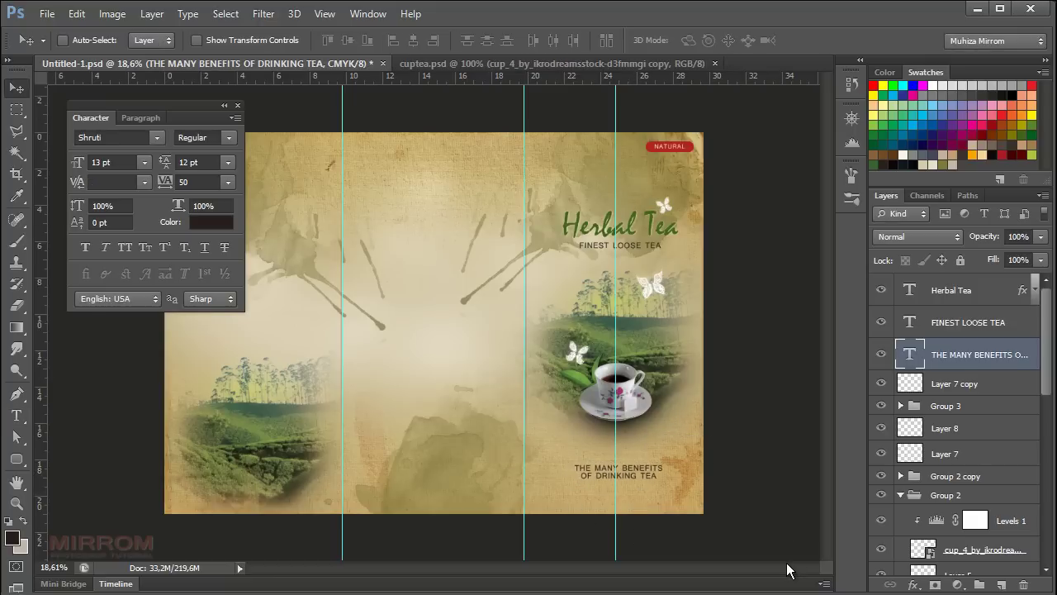
key(shift+Right)
key(shift+Right)
key(shift+Right)
key(shift+Down)
key(shift+Down)
key(shift+Down)
key(shift+Down)
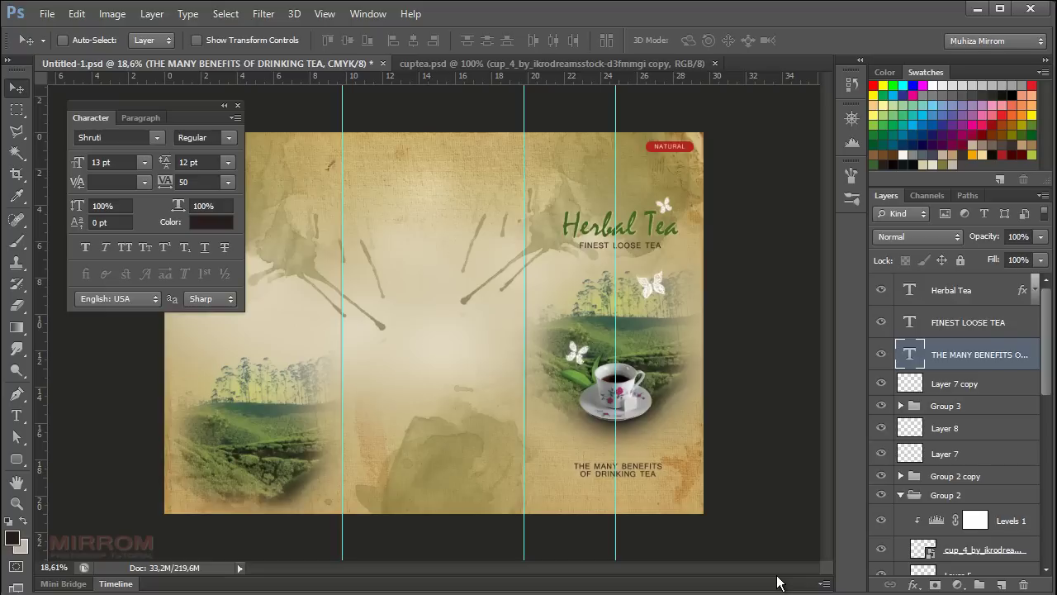
key(shift+Down)
Give the benefits heading tracking 75, Faux Bold and 12 pt size
click(228, 182)
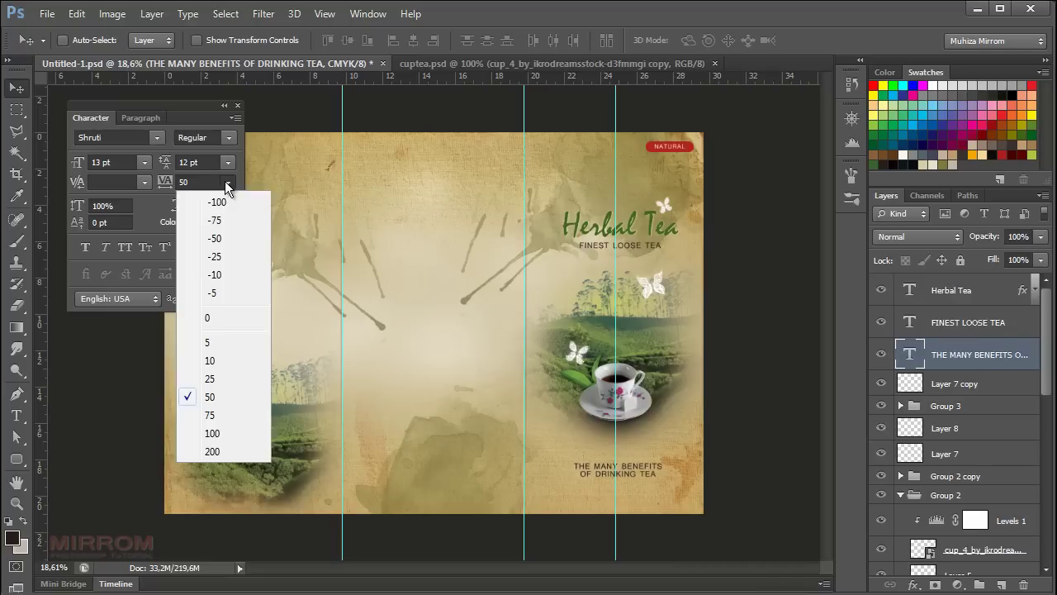
click(212, 414)
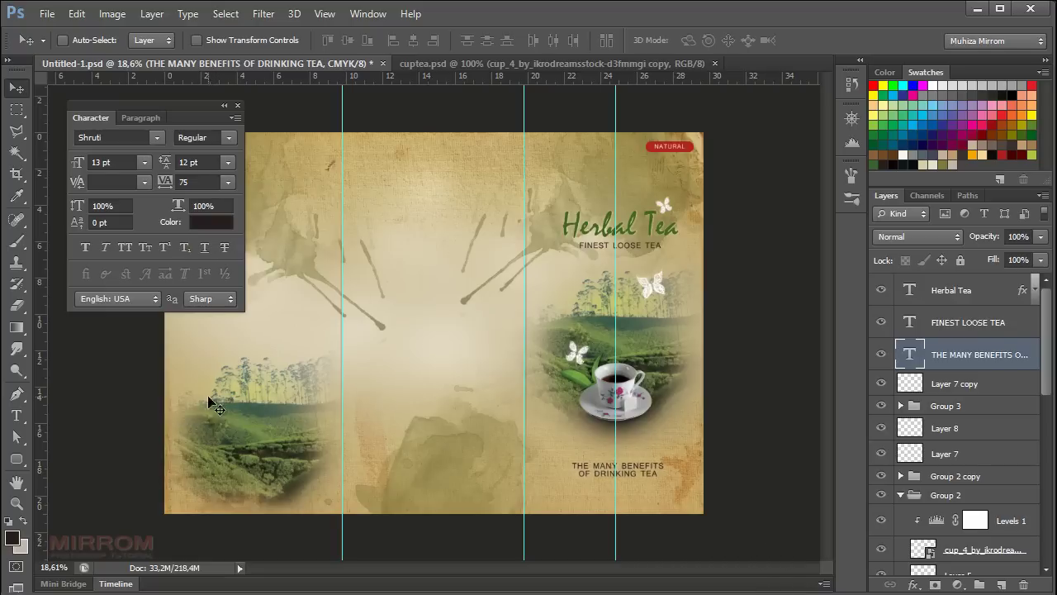
click(86, 251)
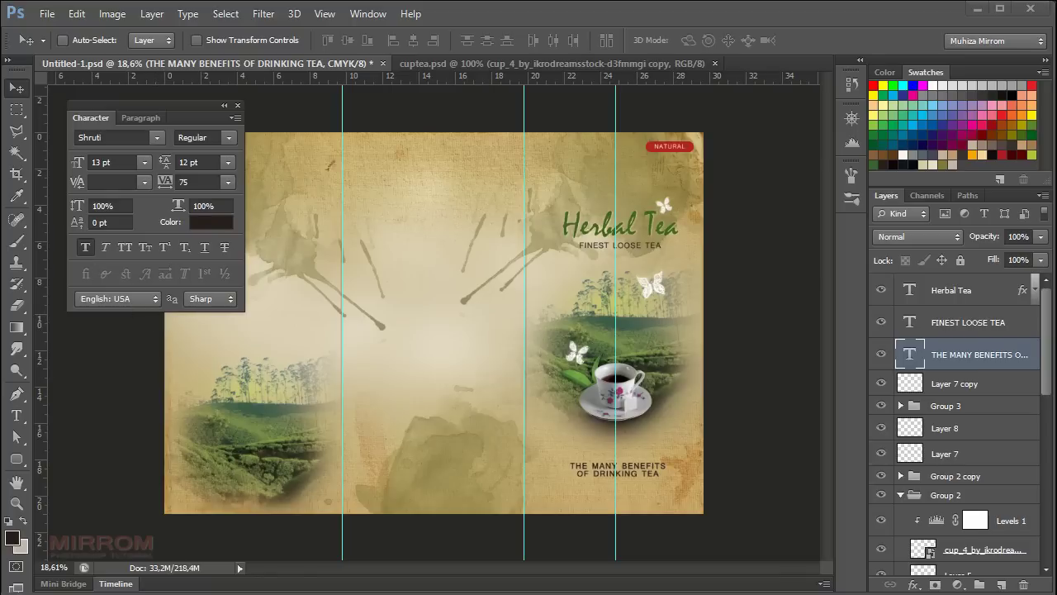
double_click(129, 161)
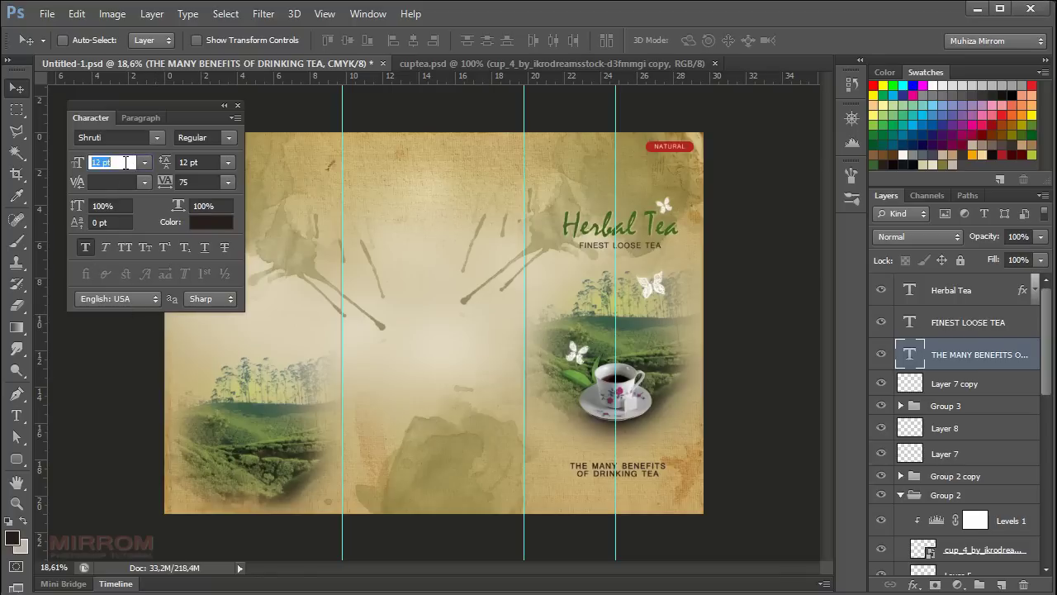
text(12)
key(Return)
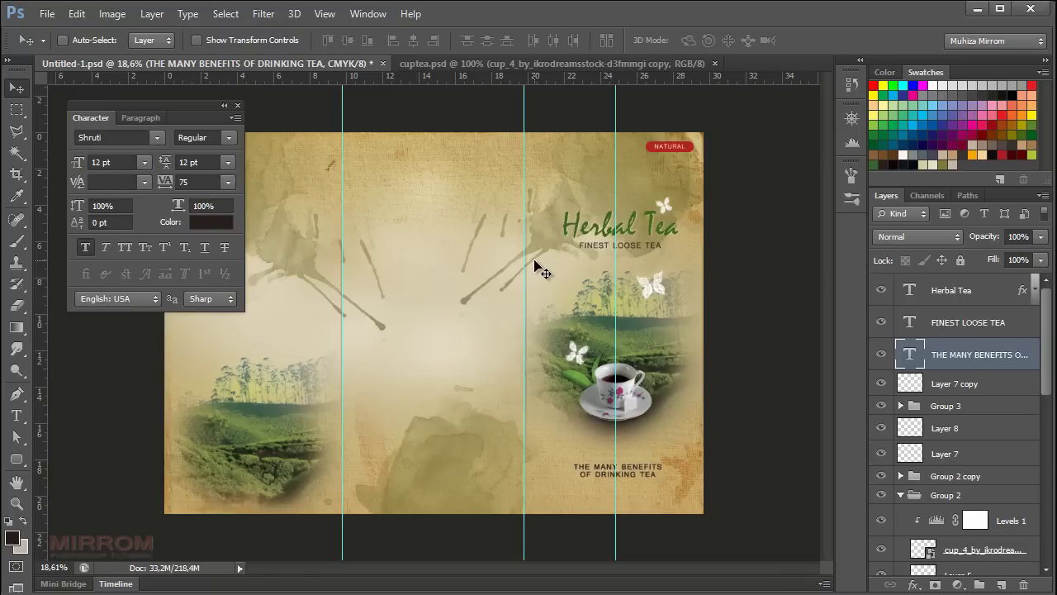
click(984, 336)
shift+click(978, 294)
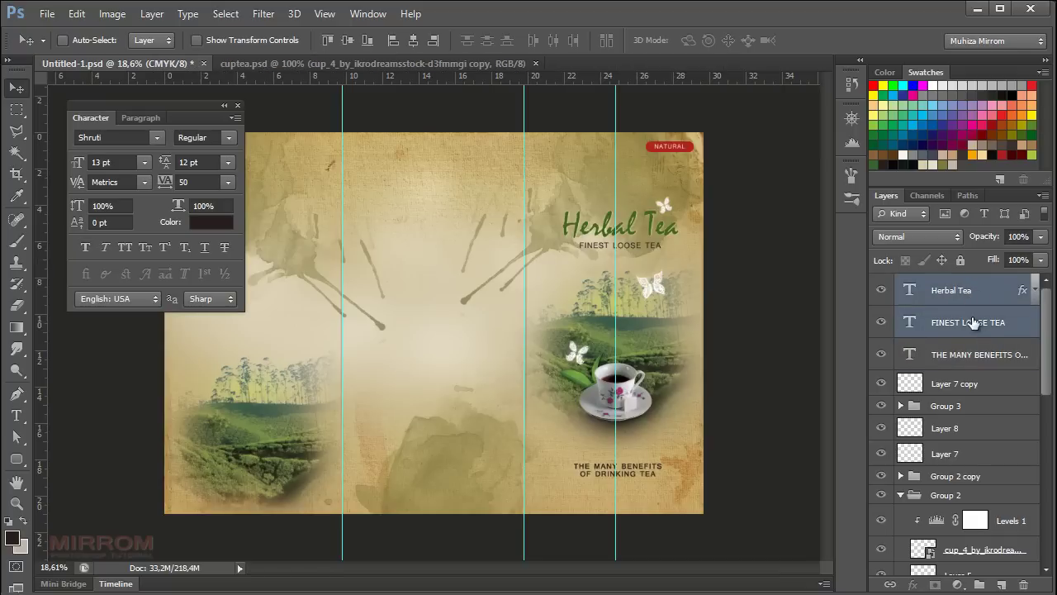
Duplicate Herbal Tea and FINEST LOOSE TEA into the centre panel, scaled to about 77%
key(ctrl+j)
mouse_move(641, 260)
mouse_down()
mouse_move(496, 306)
mouse_move(487, 397)
mouse_move(489, 339)
mouse_up()
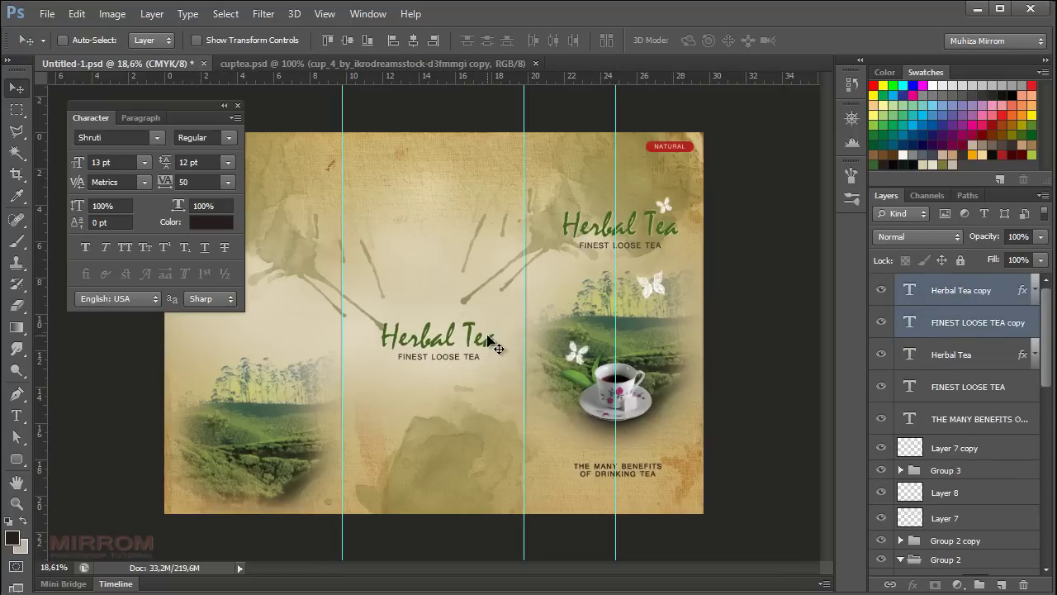
key(ctrl+t)
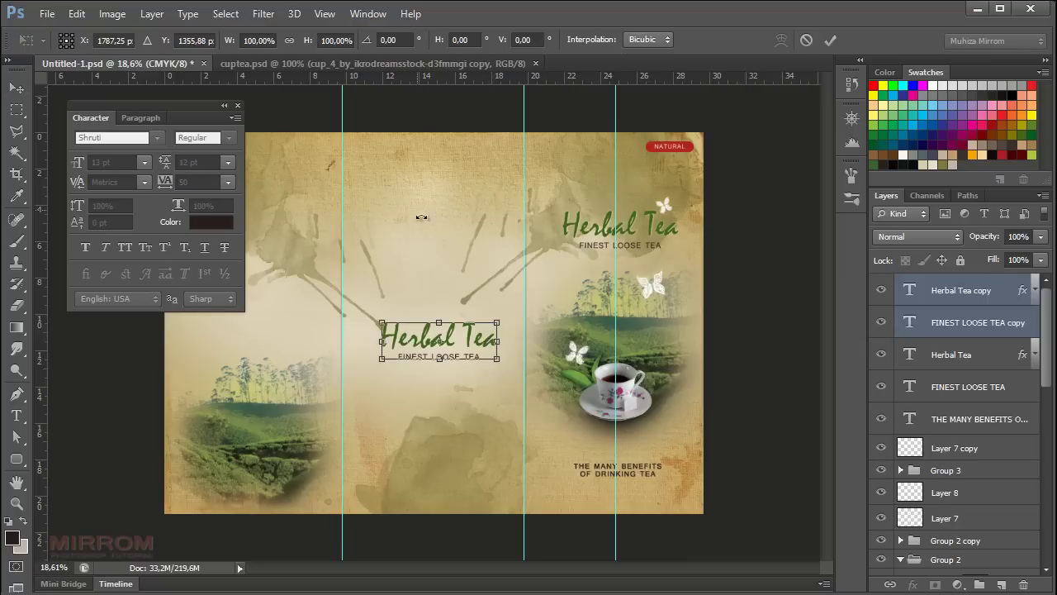
drag(497, 359, 470, 350)
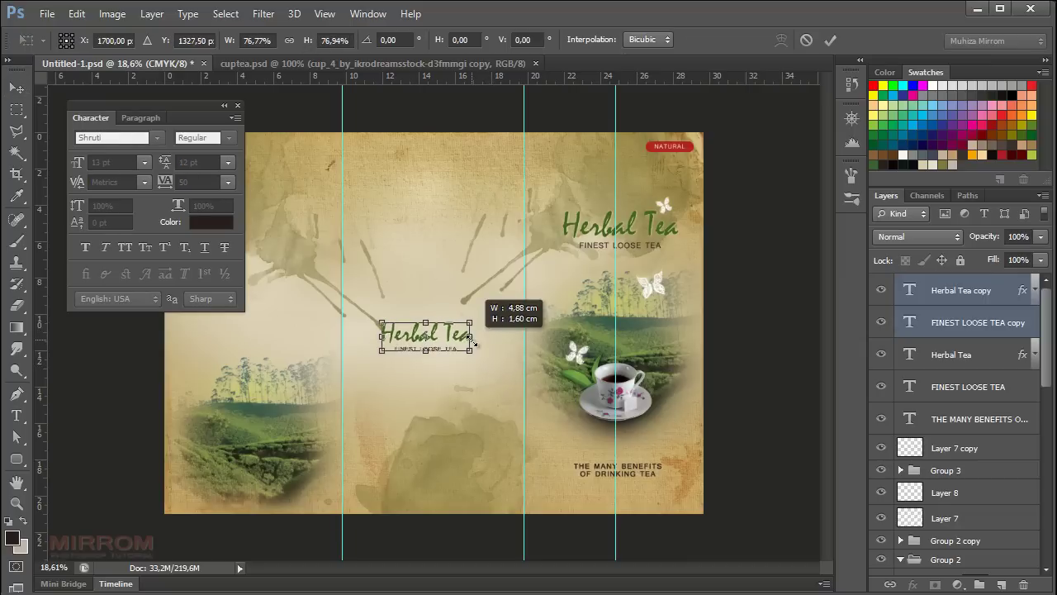
click(831, 40)
key(shift+Right)
key(shift+Right)
key(shift+Right)
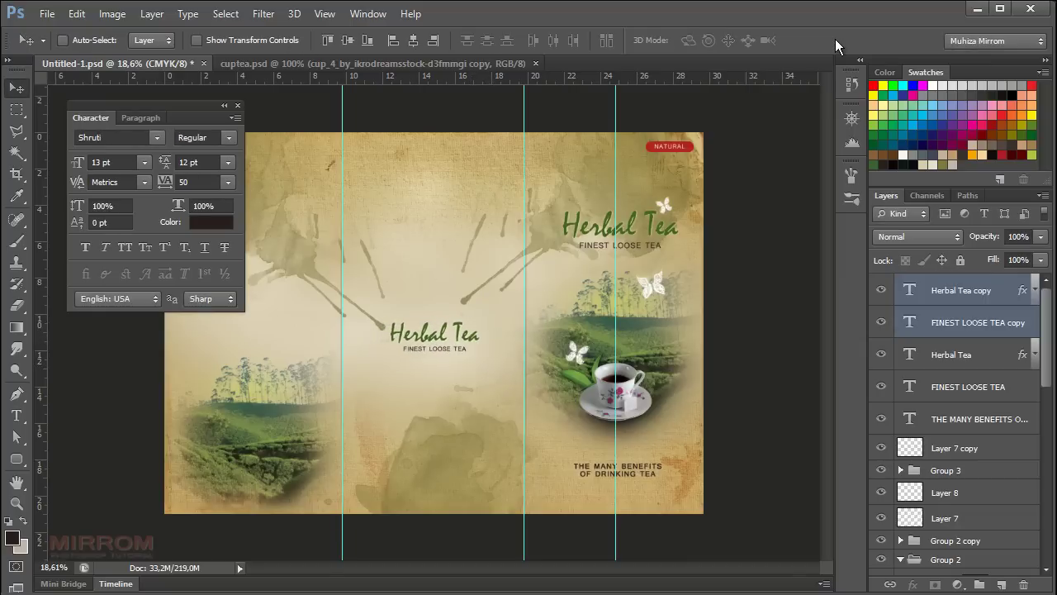
key(shift+Up)
key(shift+Up)
key(shift+Up)
key(shift+Right)
key(shift+Right)
key(shift+Right)
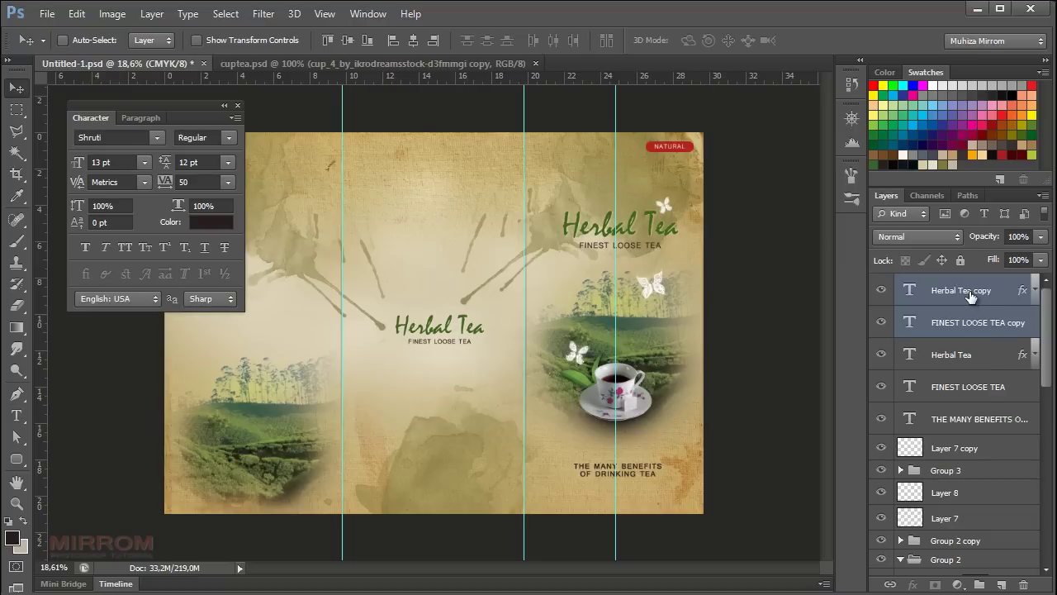
click(972, 298)
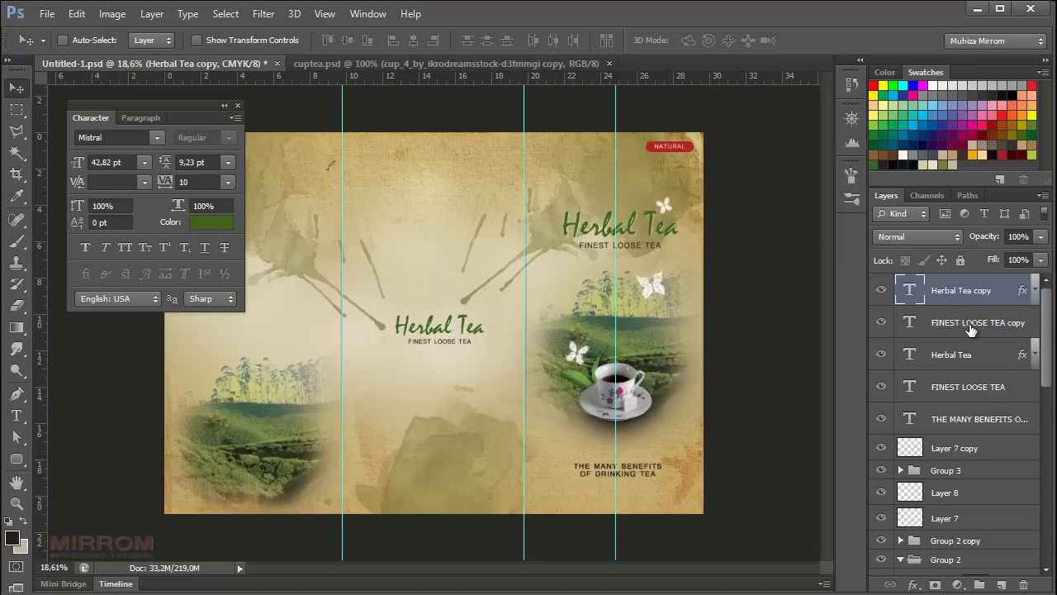
shift+click(973, 326)
Paste the four-line contact block at the bottom of the centre panel
click(978, 298)
click(950, 447)
click(16, 415)
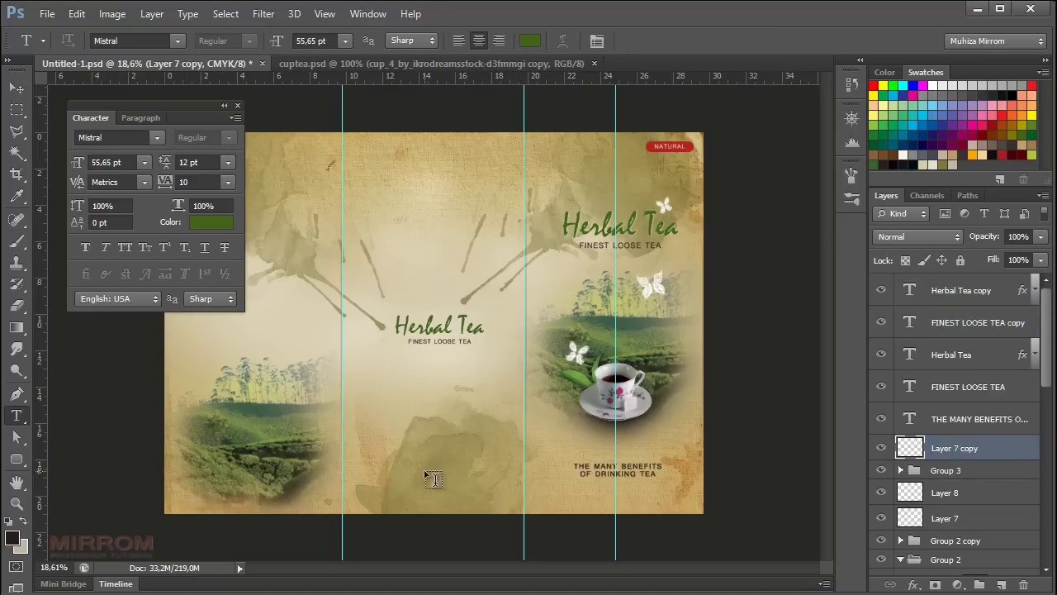
click(420, 468)
key(ctrl+v)
click(725, 42)
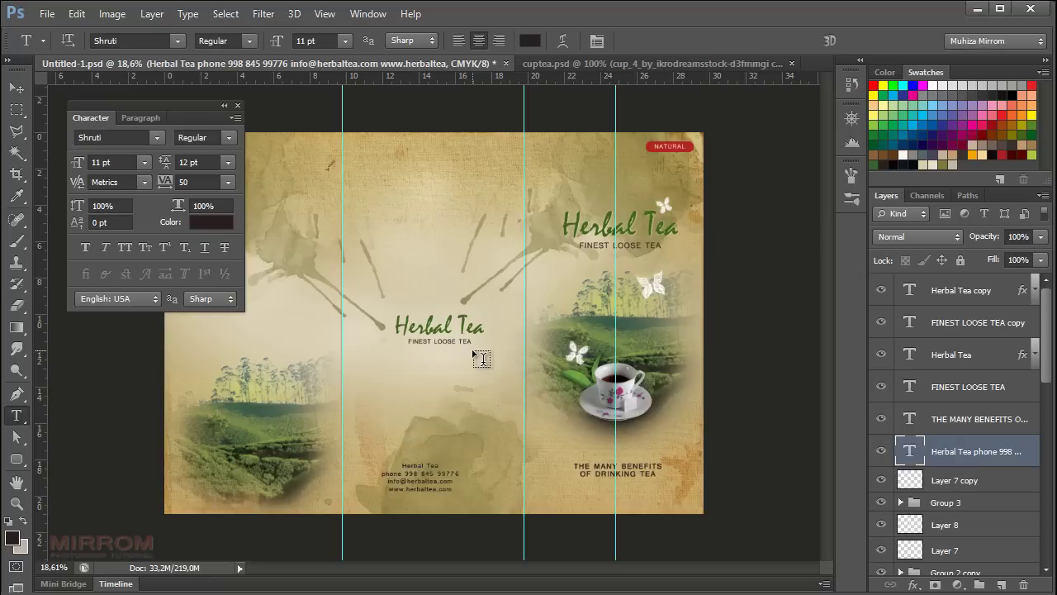
Nudge the contact block right and down into its final spot
key(v)
key(shift+Right)
key(shift+Right)
key(shift+Right)
key(shift+Down)
key(shift+Down)
key(shift+Down)
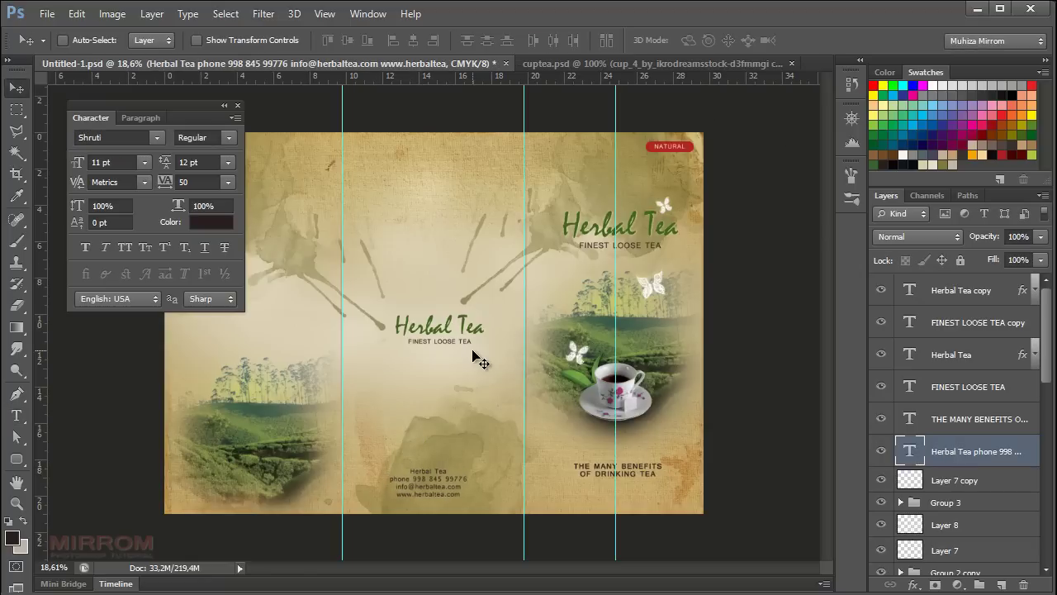
key(shift+Down)
key(shift+Down)
key(shift+Right)
key(shift+Up)
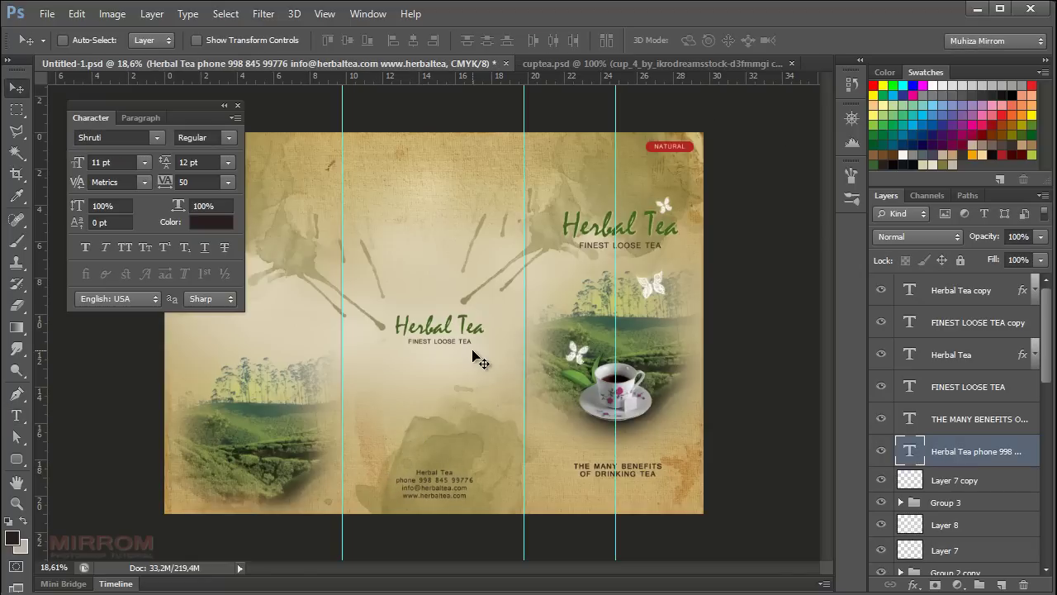
click(954, 482)
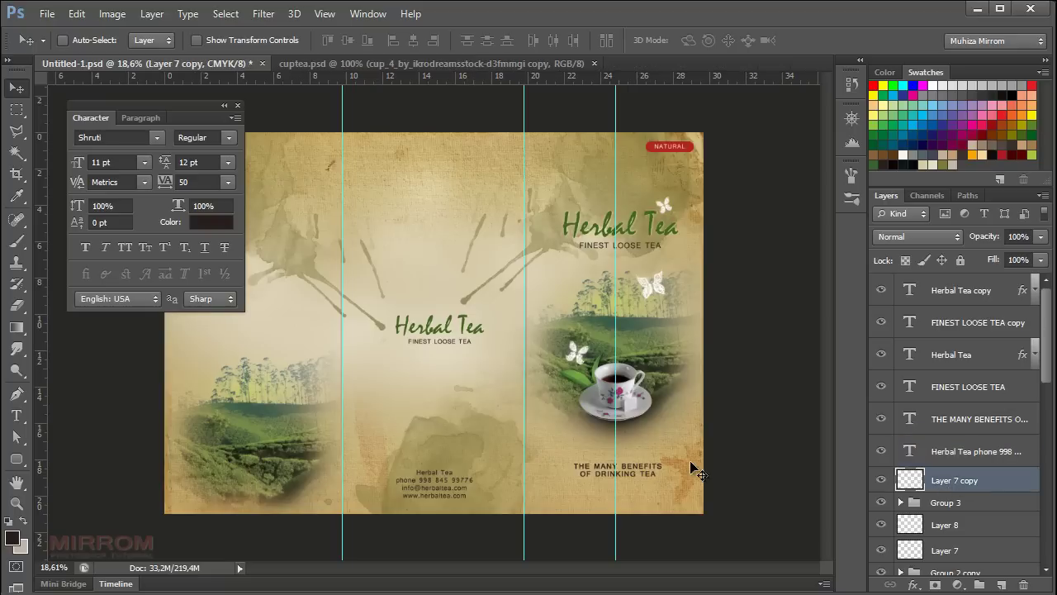
Zoom in on the brochure and save the document
key(z)
click(417, 258)
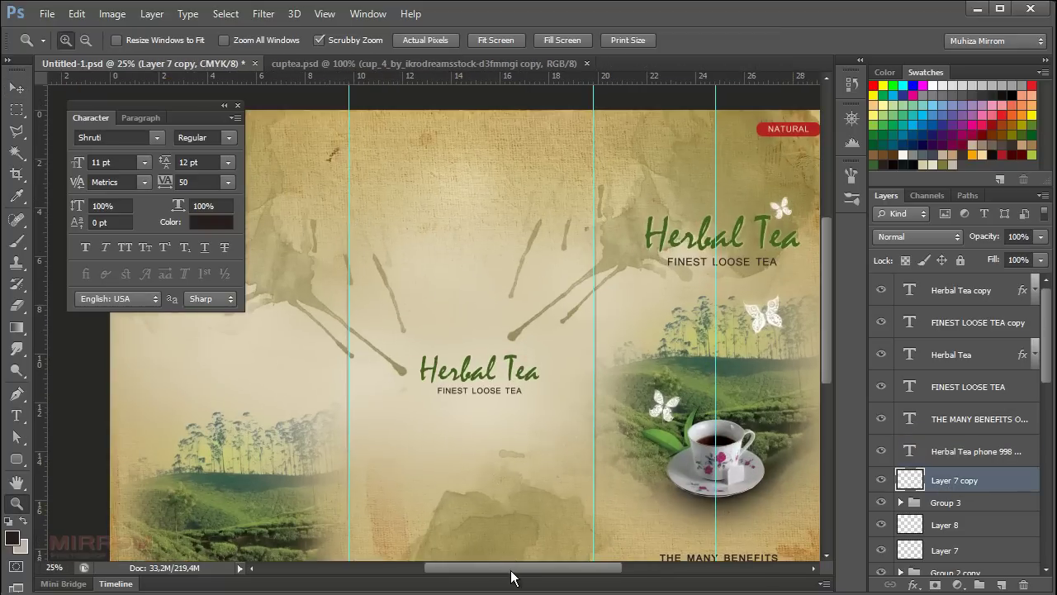
drag(512, 577, 471, 576)
key(v)
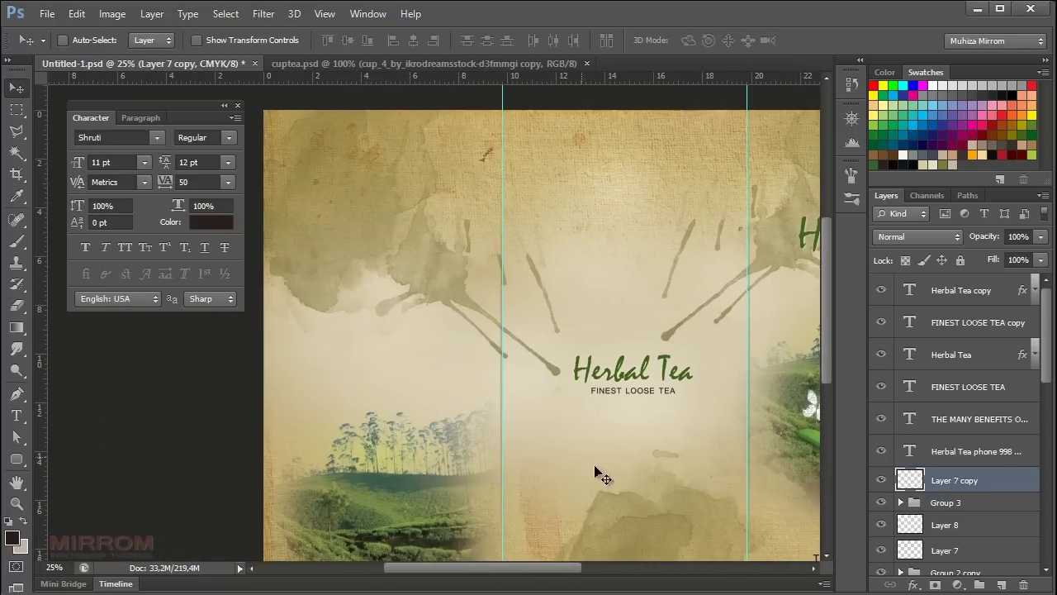
key(ctrl+s)
Complete the WELCOME TO HERBAL TEA heading text in the left panel
key(t)
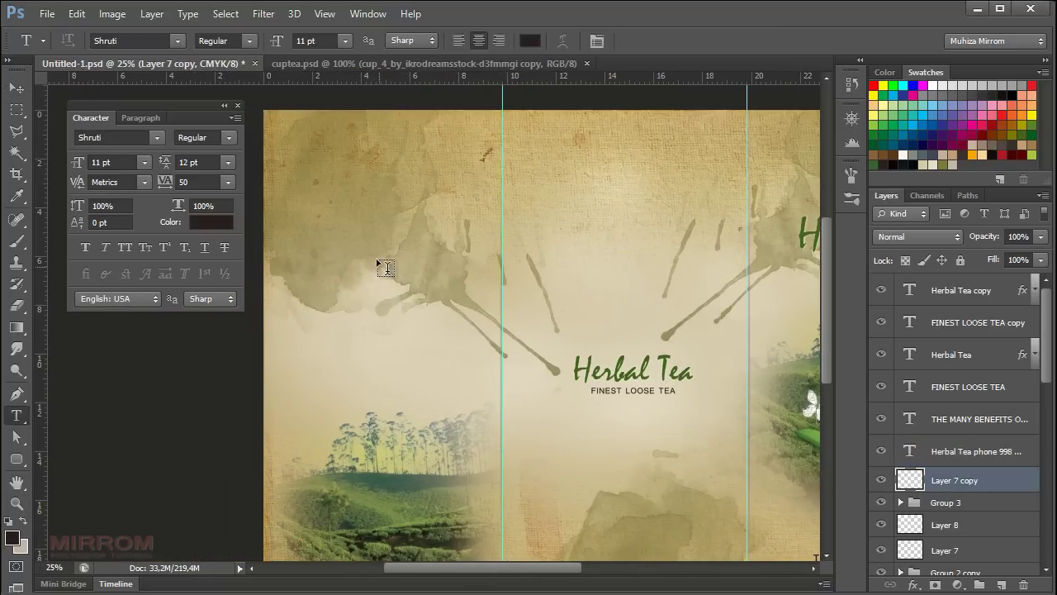
click(357, 196)
text(WELCOME)
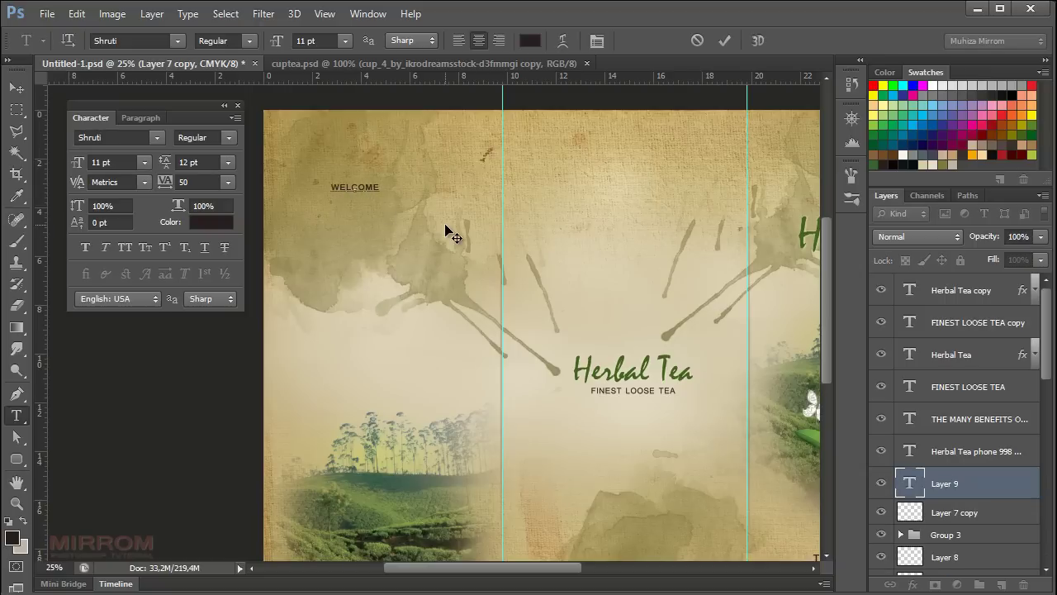
text( TO)
click(724, 39)
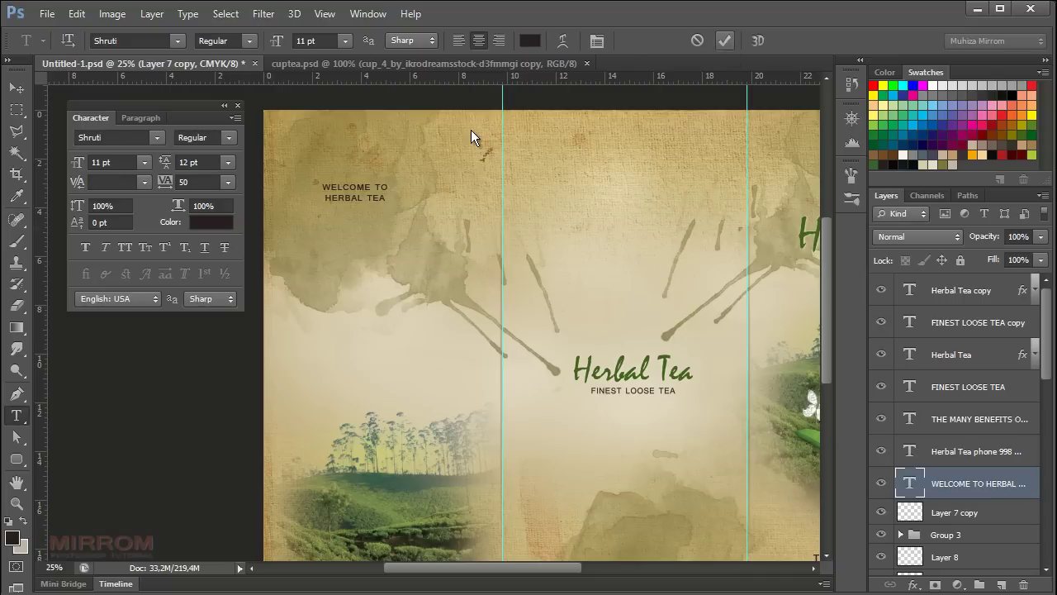
Set the welcome heading to 12 pt, tracking 75, and move it up and right
click(145, 162)
click(107, 295)
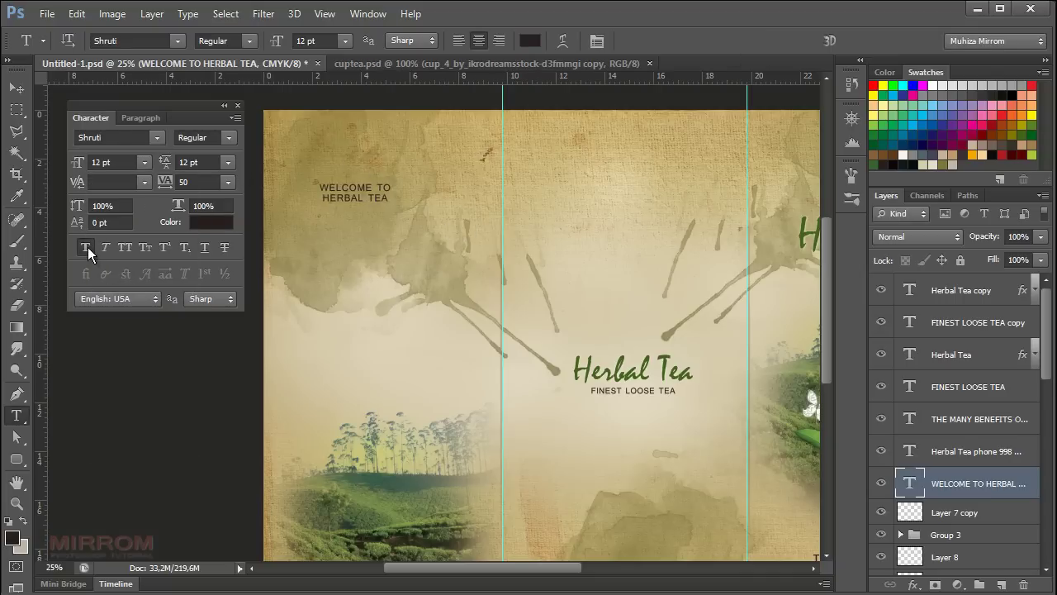
click(228, 182)
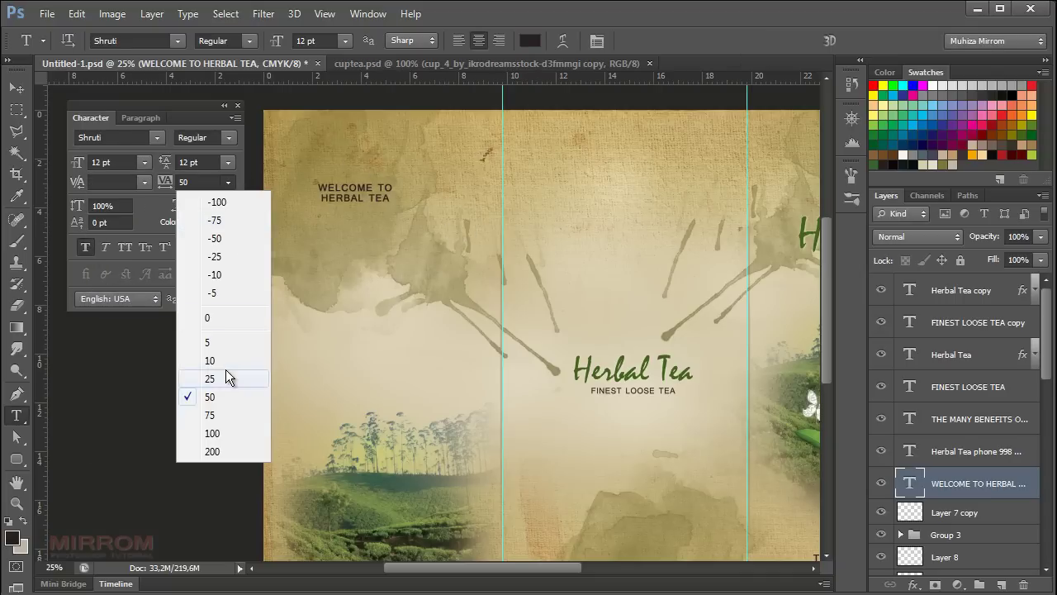
click(226, 415)
click(18, 88)
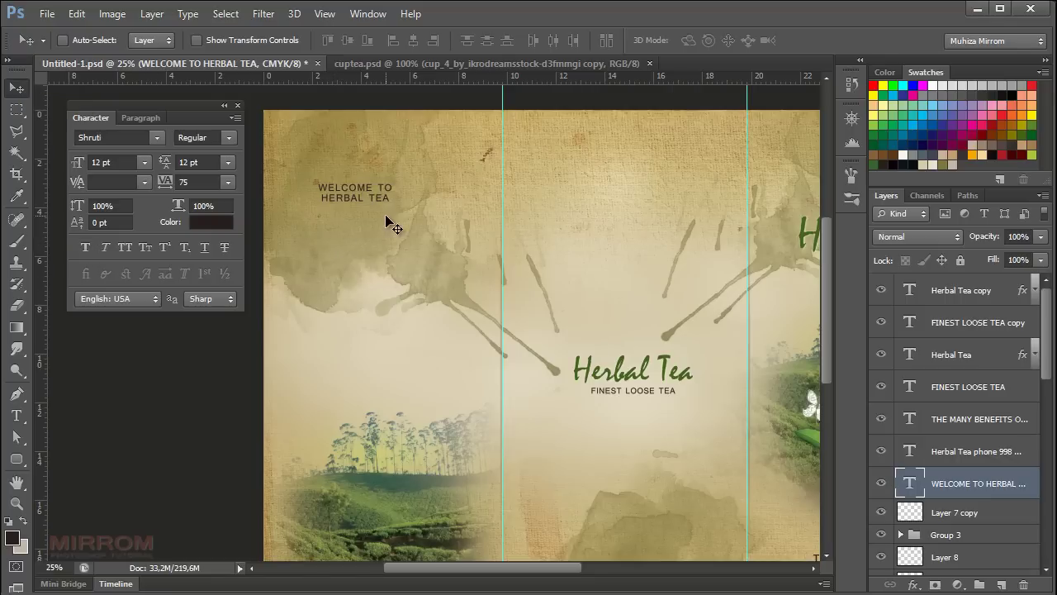
mouse_move(387, 225)
mouse_down()
mouse_move(413, 189)
mouse_move(408, 203)
mouse_up()
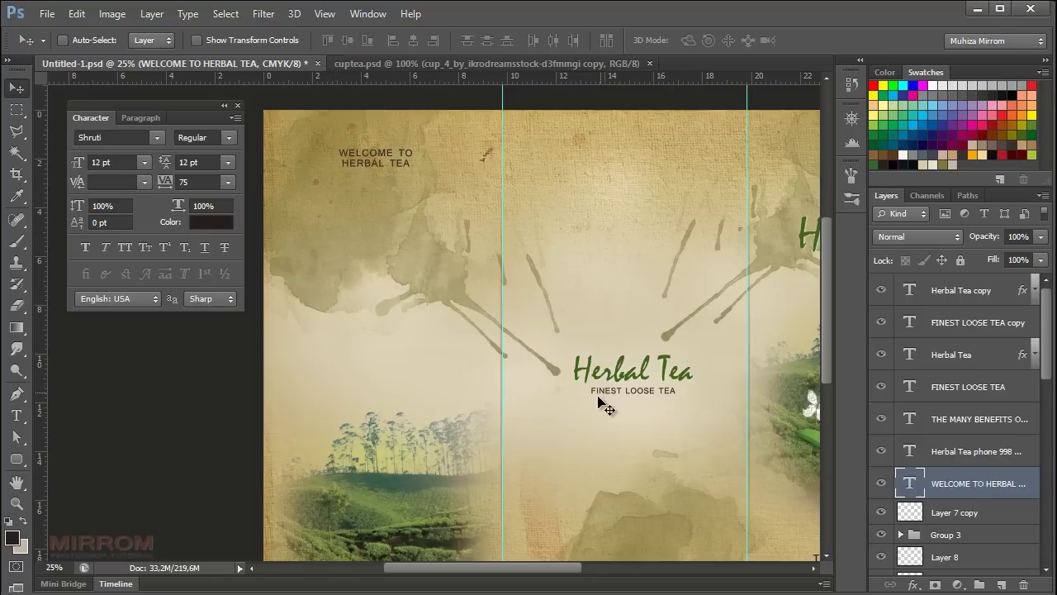
Paste a Lorem ipsum paragraph under the welcome heading in an 8.12 cm wide box
ctrl+click(351, 368)
key(t)
drag(335, 282, 474, 396)
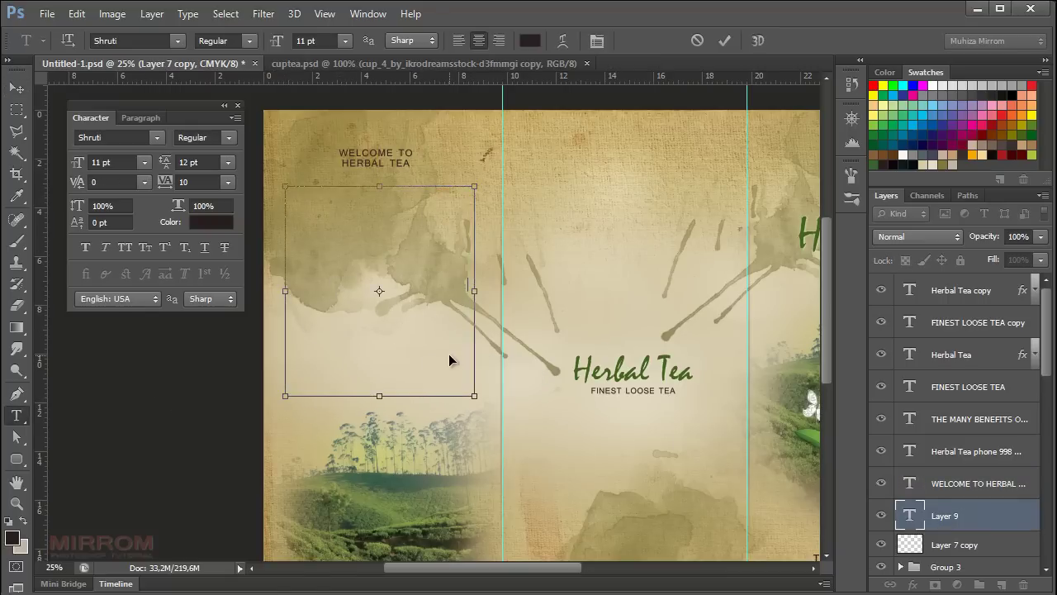
key(ctrl+v)
click(725, 40)
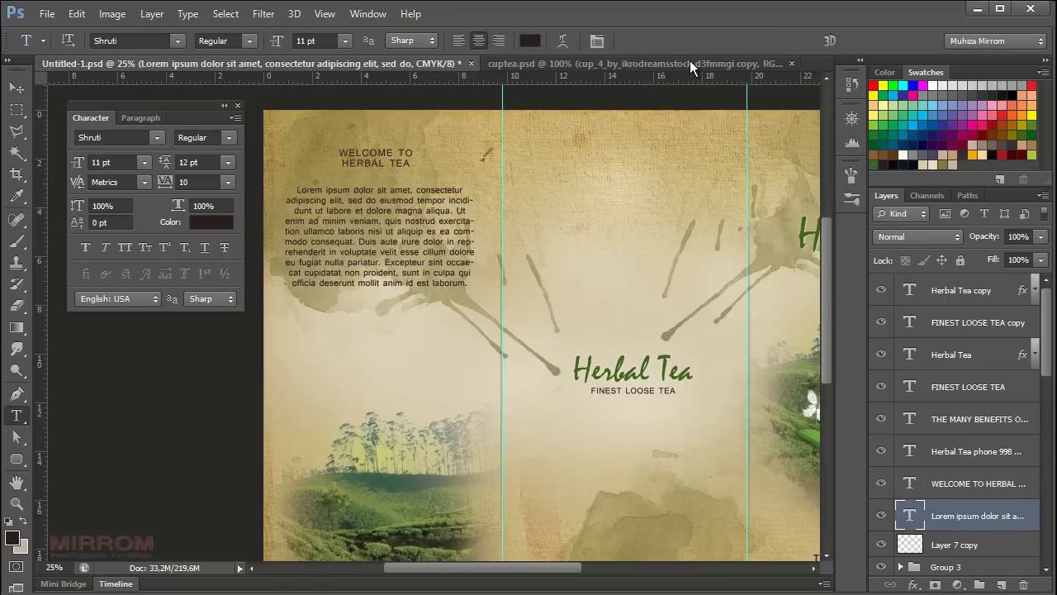
double_click(909, 517)
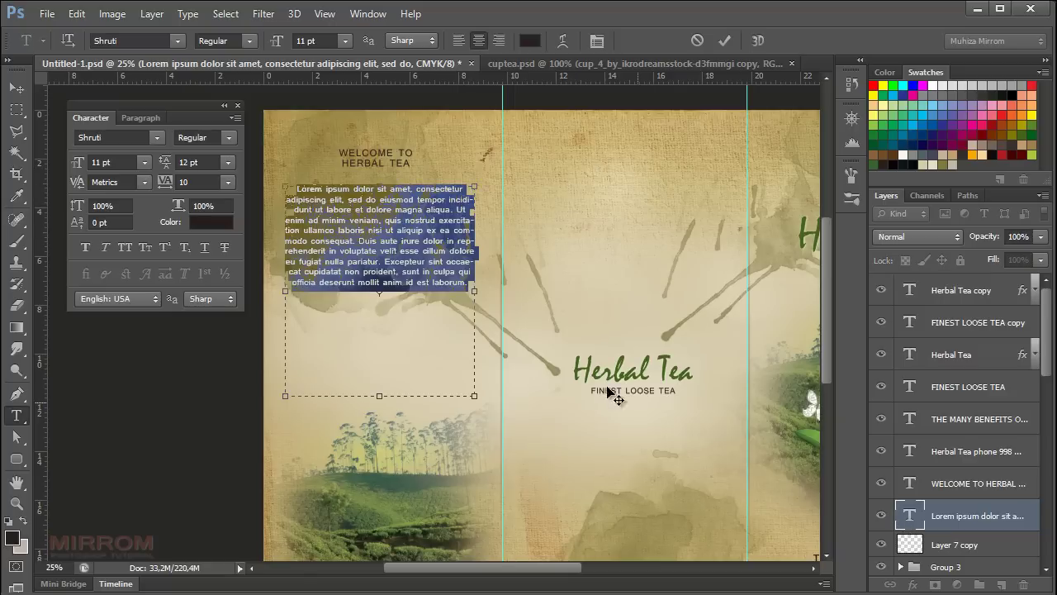
drag(477, 290, 485, 295)
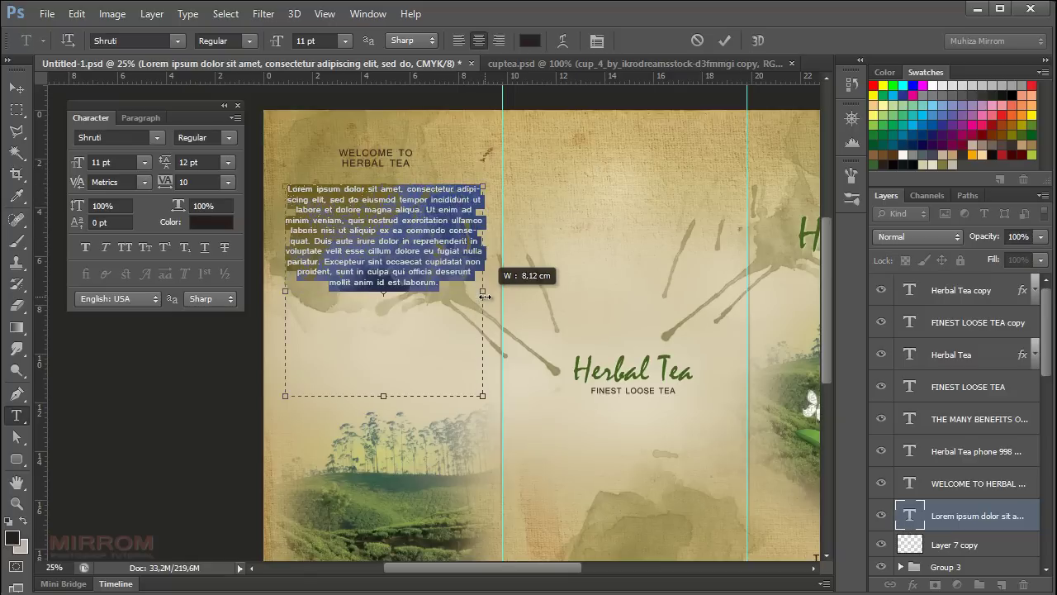
click(723, 40)
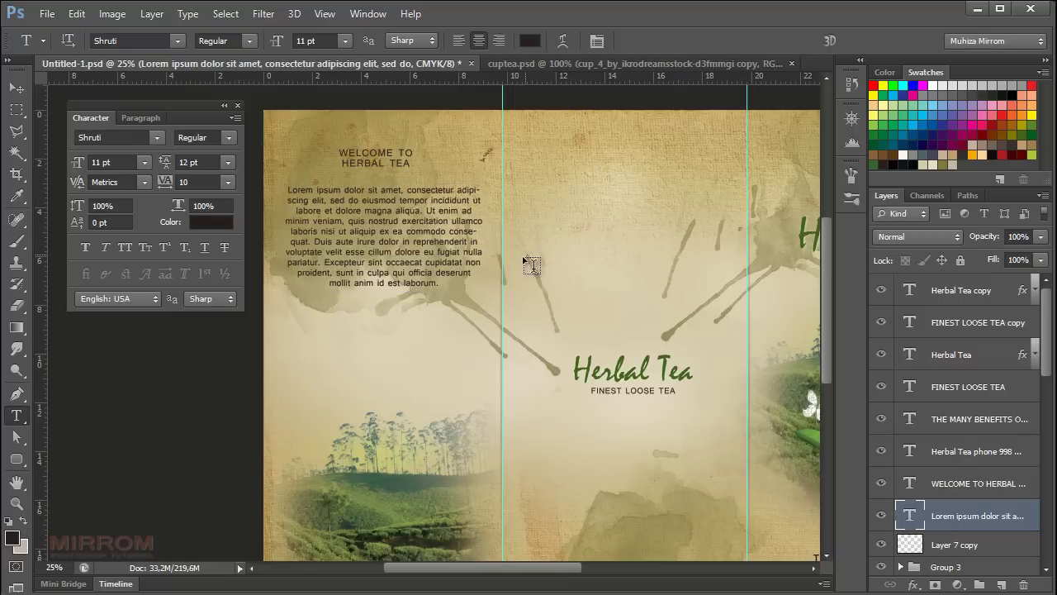
Align the heading and paragraph on horizontal centres and nudge them up
key(v)
ctrl+click(957, 489)
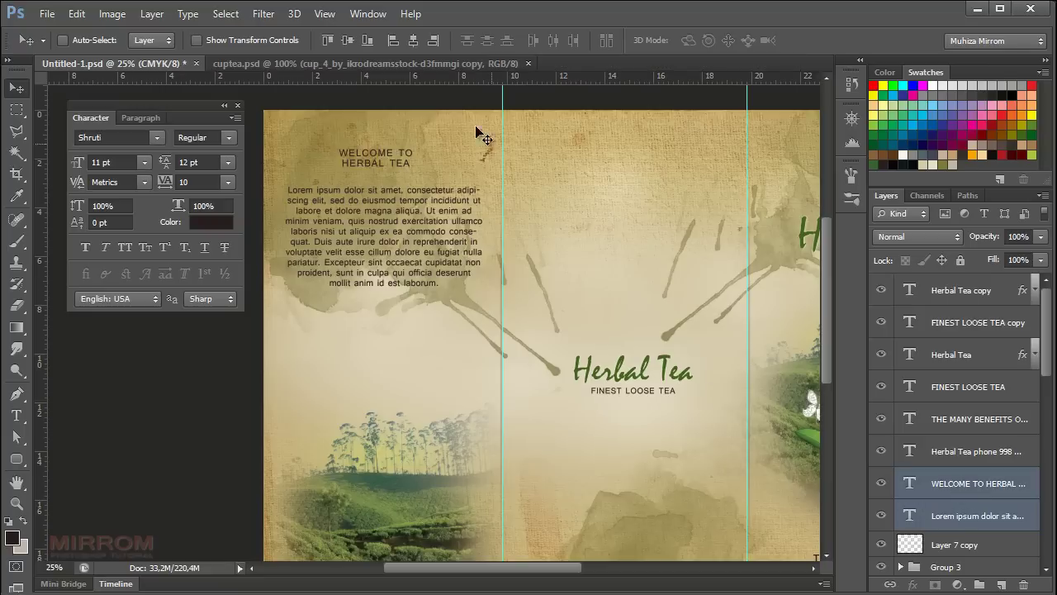
click(410, 46)
key(shift+Up)
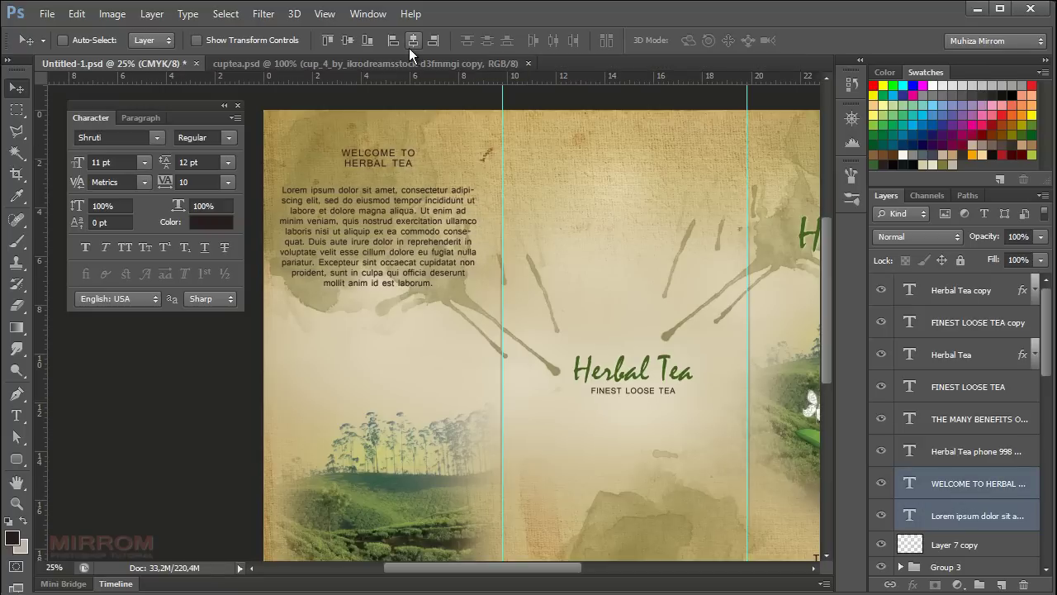
key(shift+Up)
key(shift+Up)
key(shift+Up)
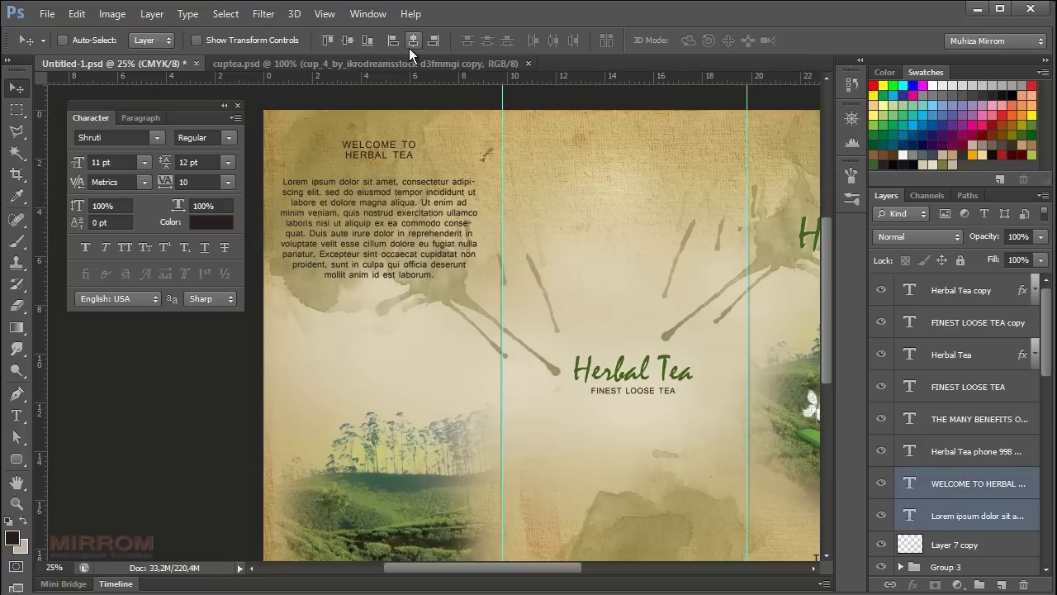
click(983, 516)
key(shift+Up)
key(shift+Up)
key(shift+Up)
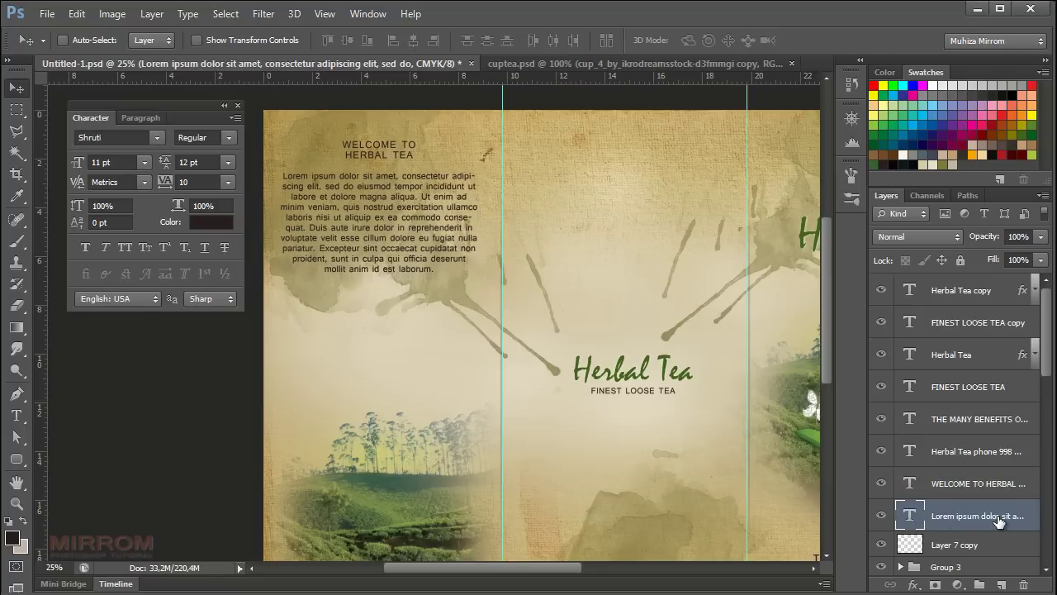
key(shift+Down)
Type ORDER NOW on the tea-field image in the left panel
scroll(547, 424, down, 1)
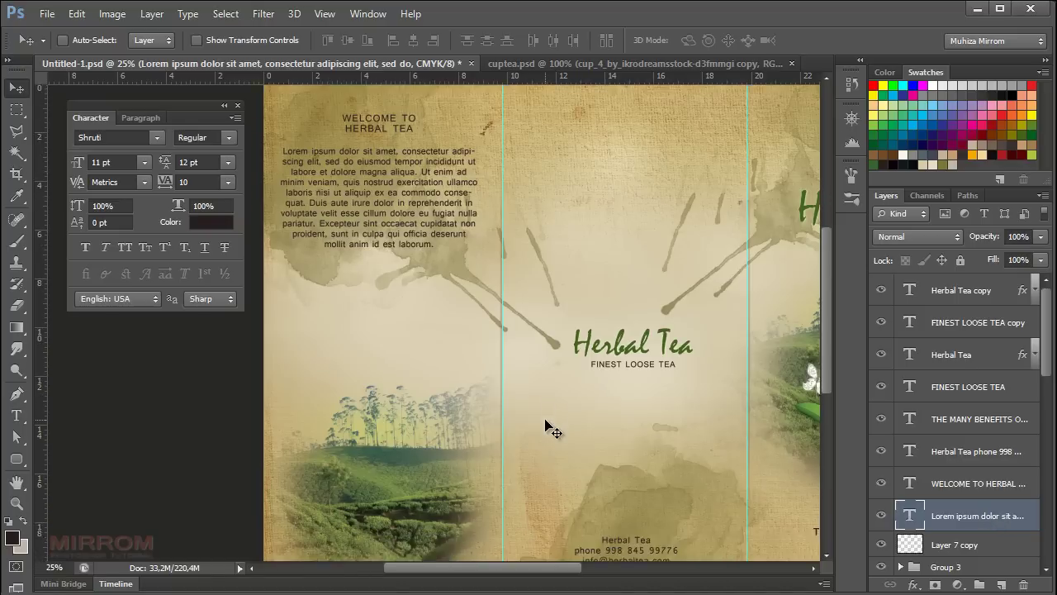
scroll(547, 424, down, 3)
click(958, 545)
click(17, 415)
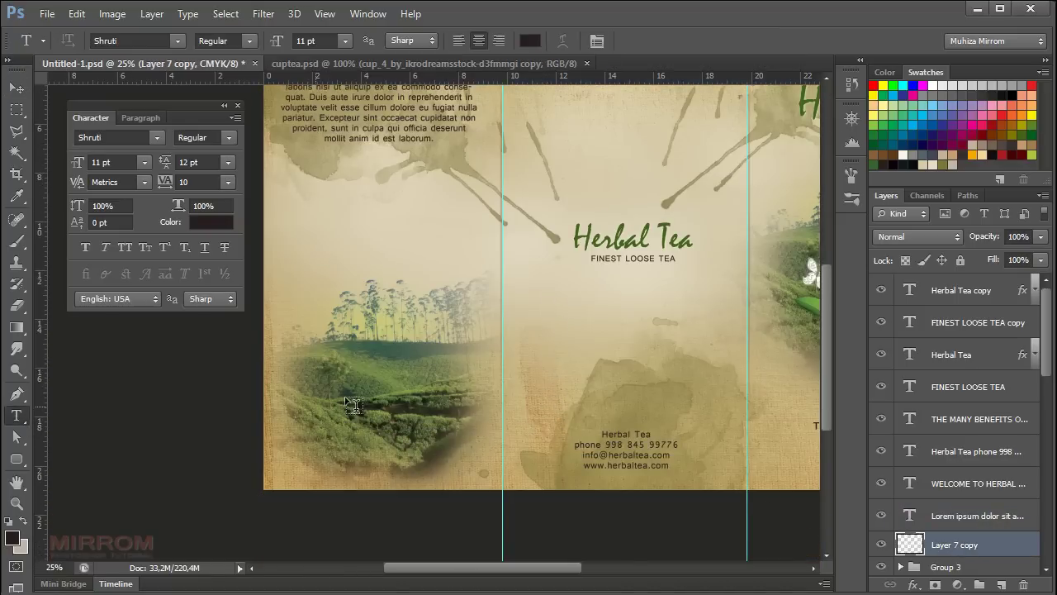
click(359, 391)
text(ORDER NOW)
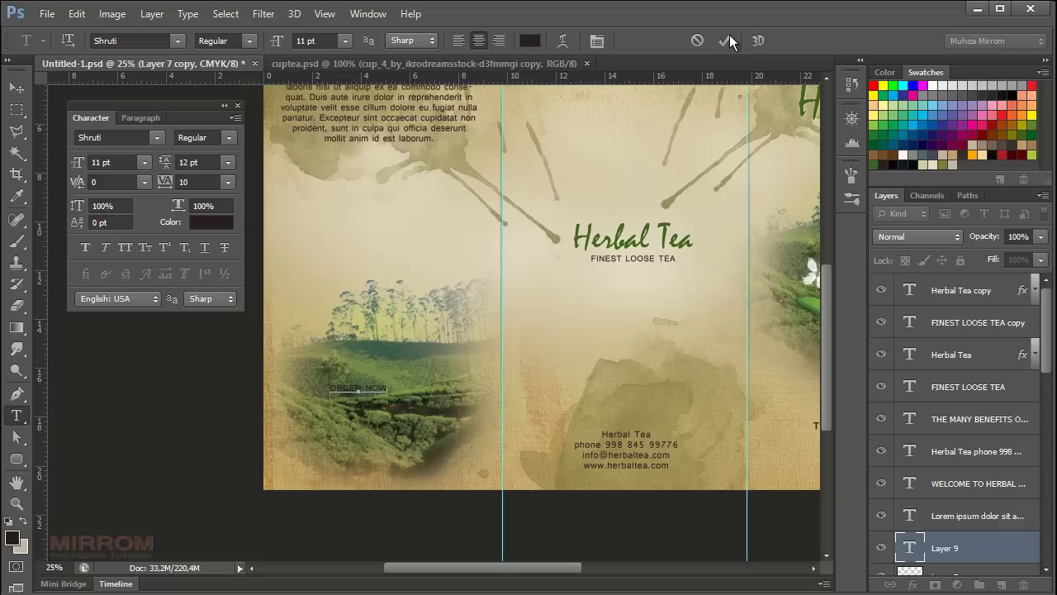
click(724, 40)
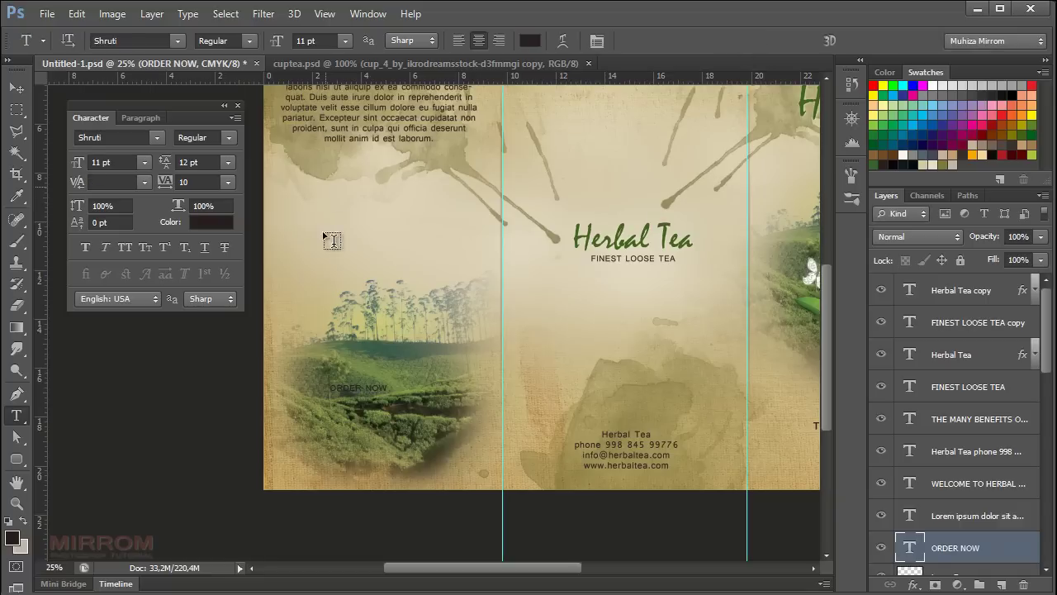
Make ORDER NOW 12 pt and white
click(144, 162)
click(128, 298)
click(210, 222)
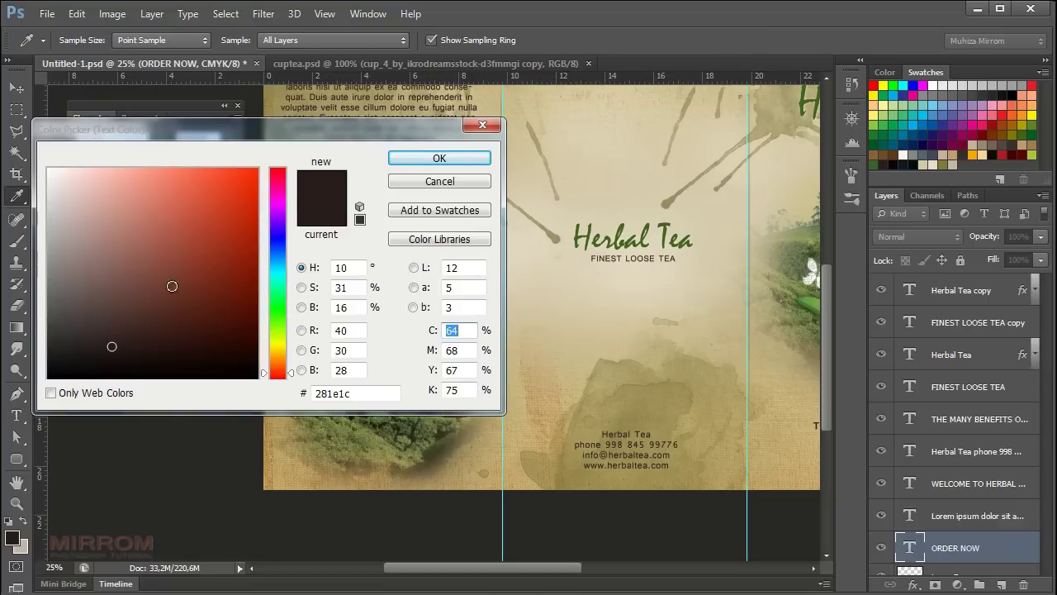
click(49, 93)
click(413, 157)
Nudge ORDER NOW right and down into place over the tea fields
key(v)
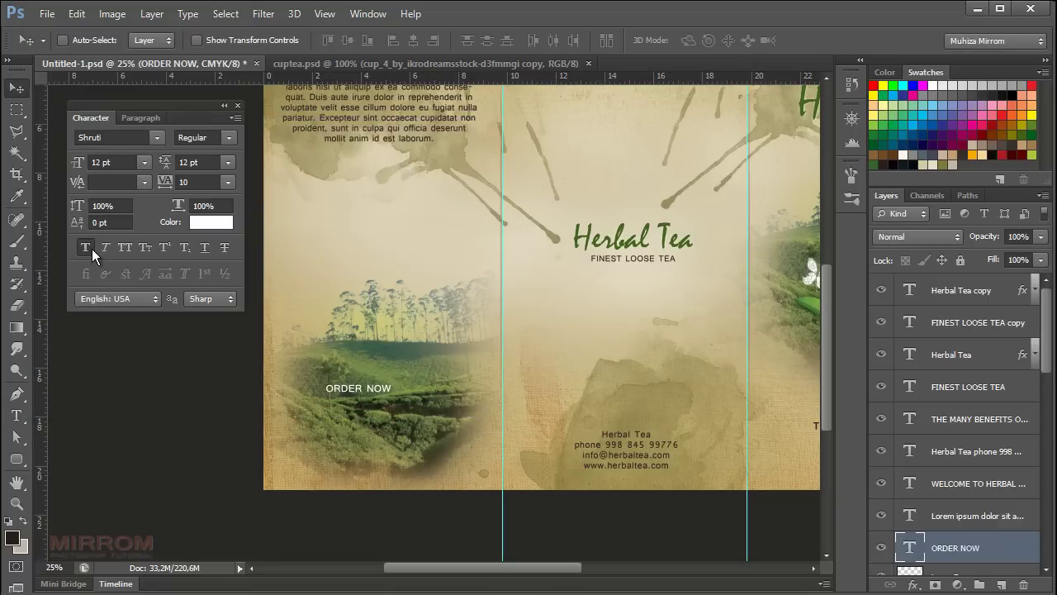
key(shift+Right)
key(shift+Right)
key(shift+Right)
key(shift+Right)
key(shift+Right)
key(shift+Down)
key(shift+Down)
key(shift+Down)
key(shift+Right)
key(shift+Right)
key(shift+Right)
key(shift+Left)
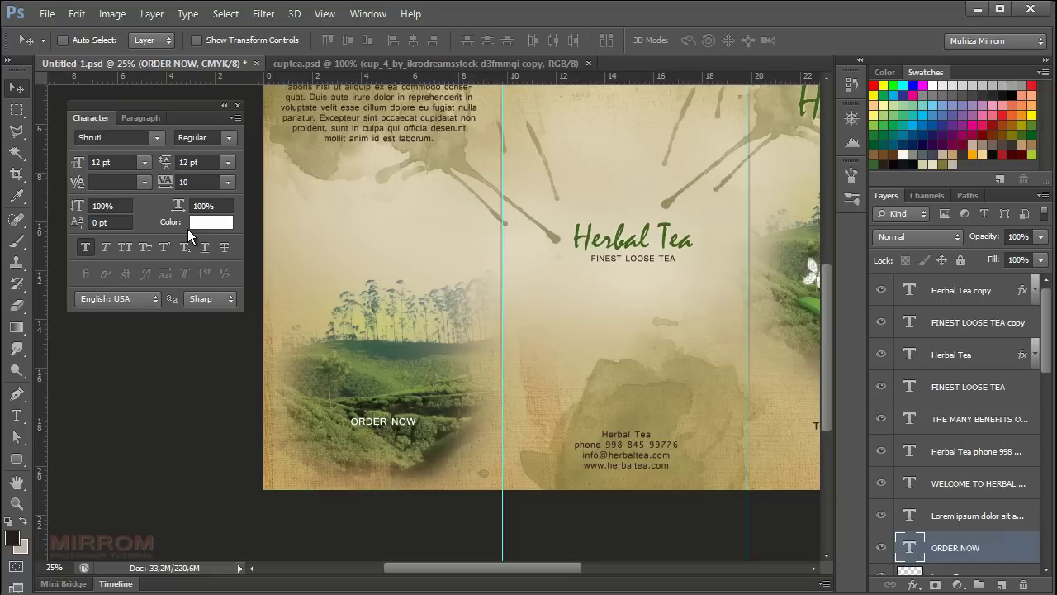
scroll(979, 545, down, 1)
click(979, 557)
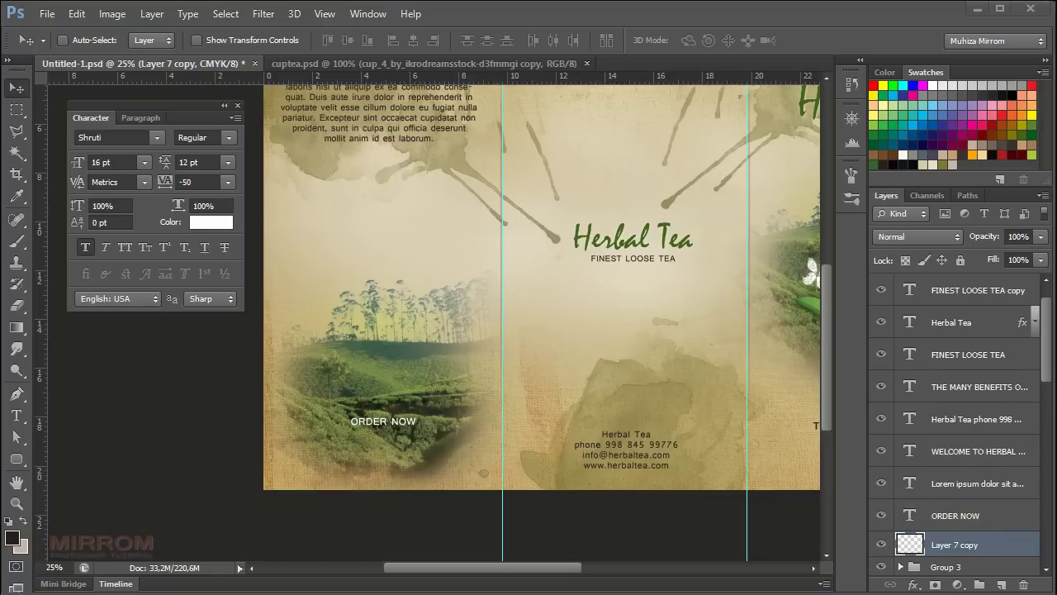
Paste the phone number as new text and move it under ORDER NOW
key(t)
click(380, 456)
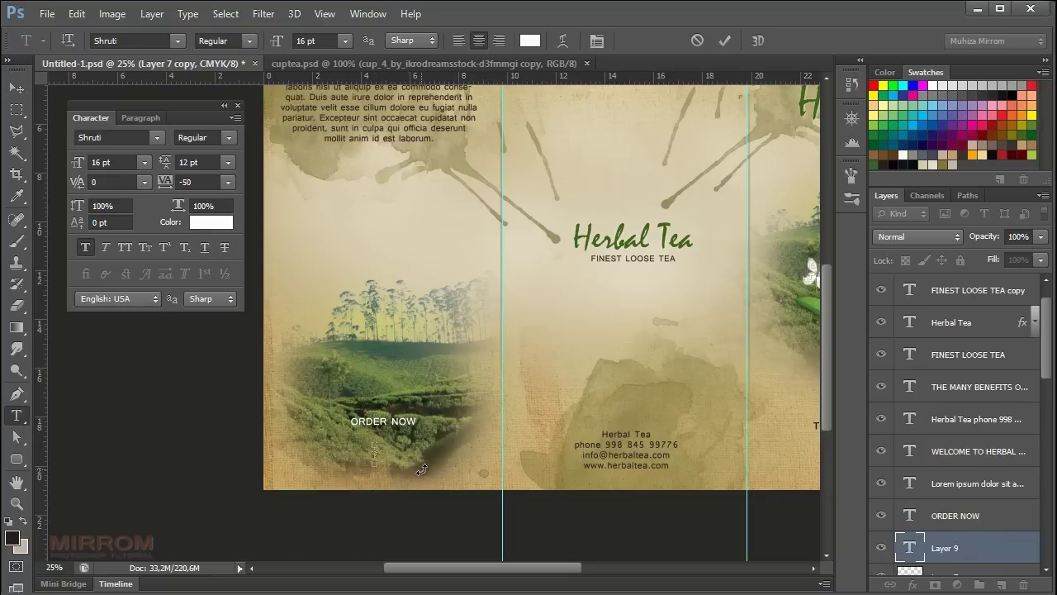
key(ctrl+v)
key(ctrl+Return)
key(v)
drag(471, 443, 475, 426)
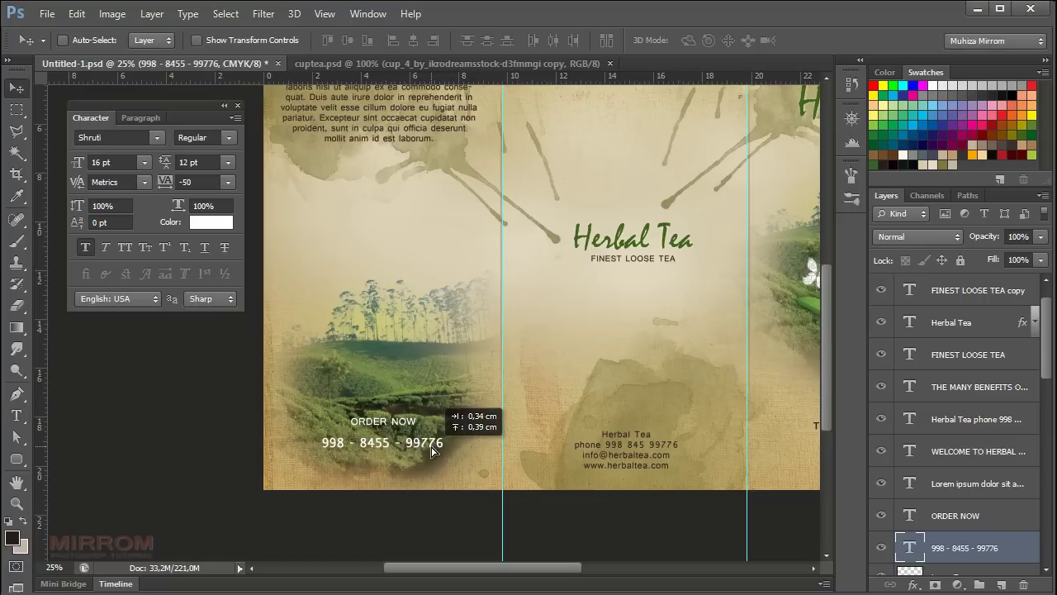
Centre ORDER NOW with the phone number, nudge both down, and hide the guides
shift+click(955, 516)
click(410, 44)
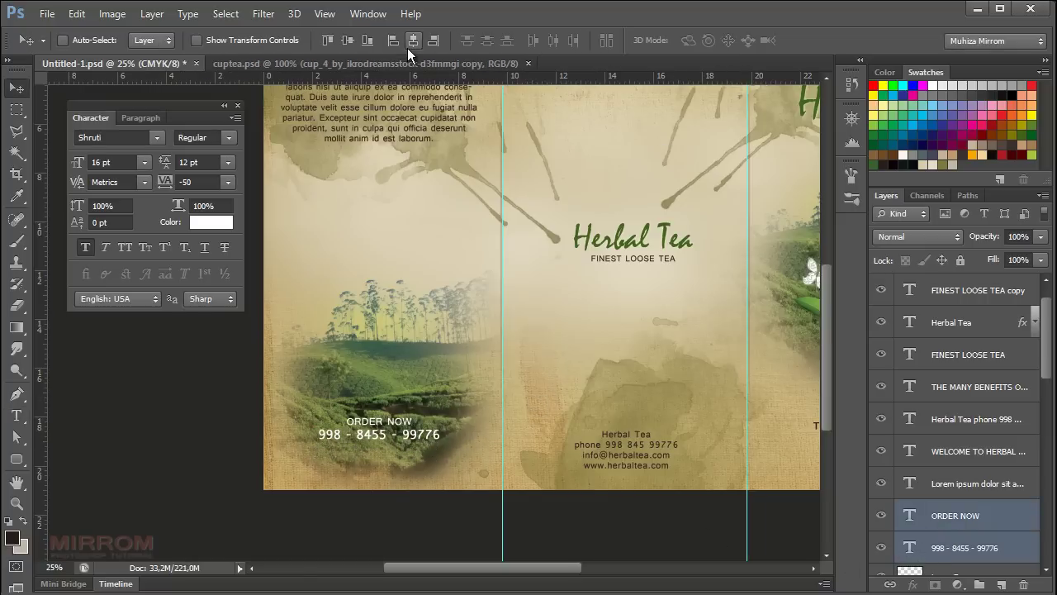
key(shift+Down)
key(shift+Down)
key(shift+Down)
key(shift+Down)
key(shift+Down)
key(shift+Down)
key(shift+Down)
key(shift+Down)
key(shift+Down)
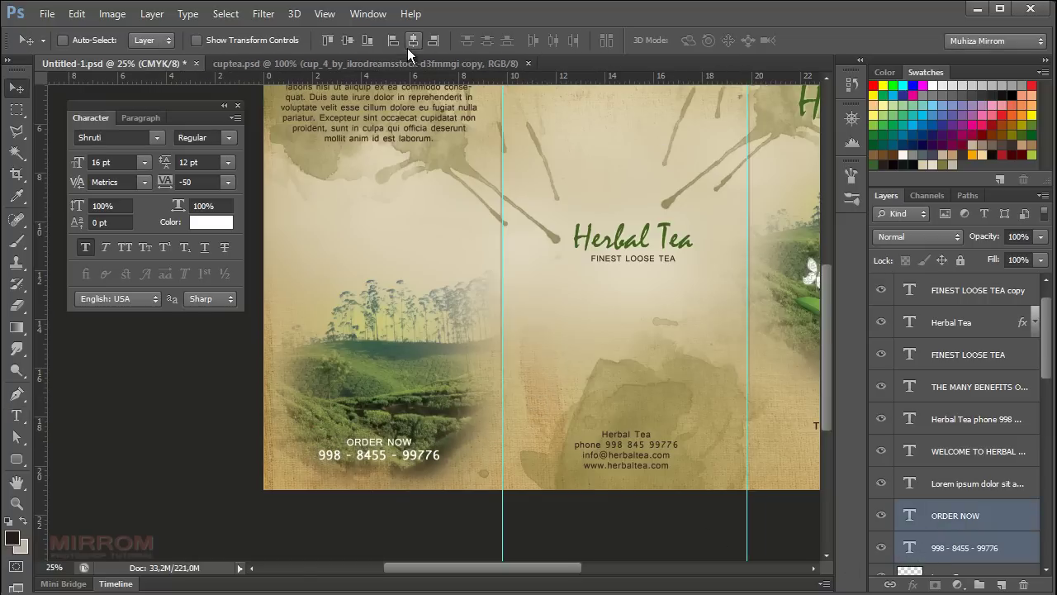
key(ctrl+semicolon)
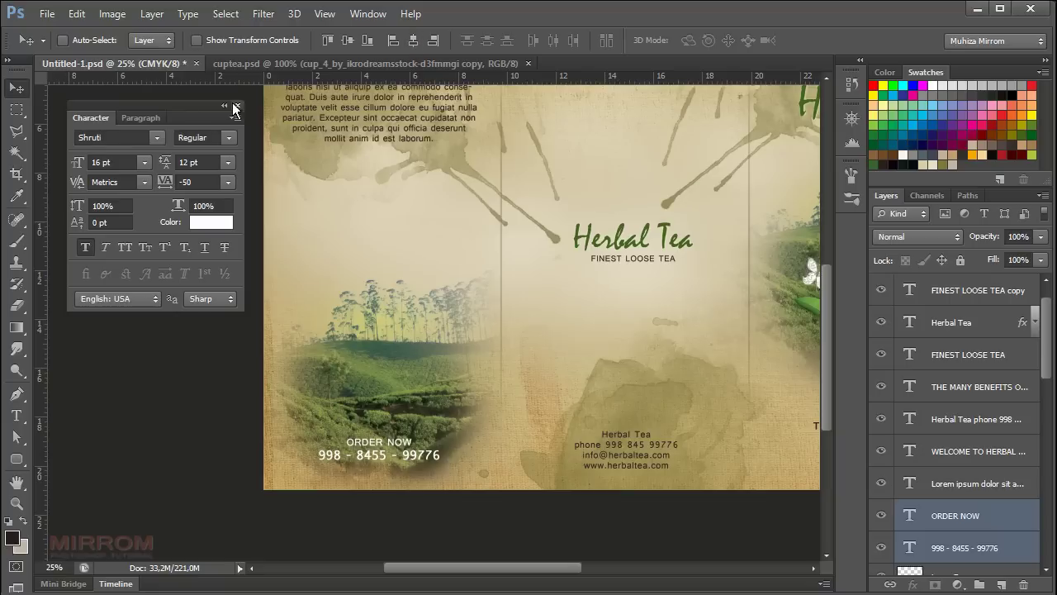
click(237, 108)
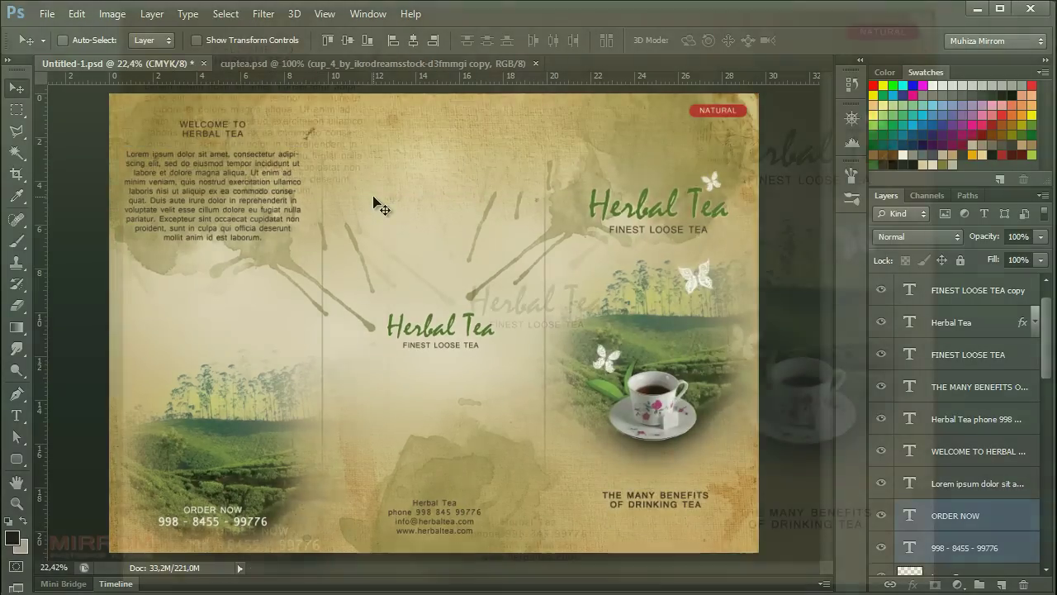